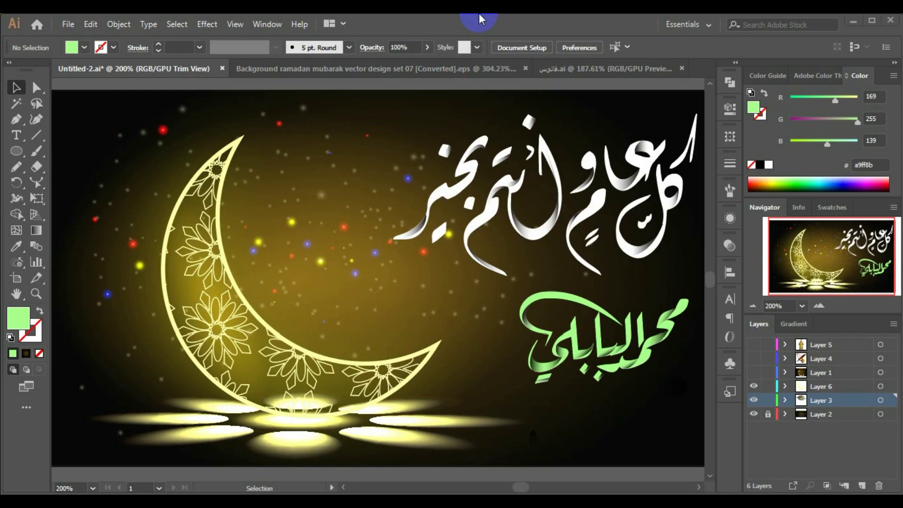
- Start a new document from the File menu to get the 7 × 4 in setup
{"action": "left_click", "coordinate": [68, 24]}
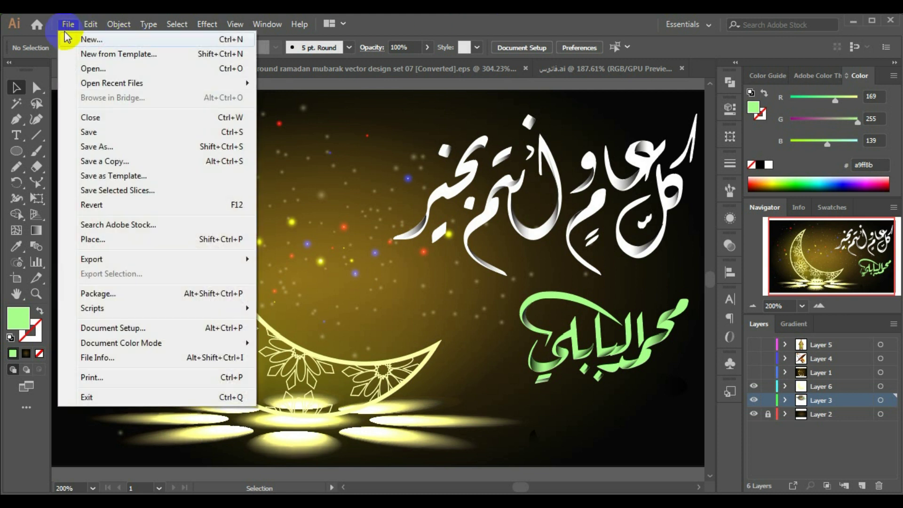
{"action": "left_click", "coordinate": [100, 41]}
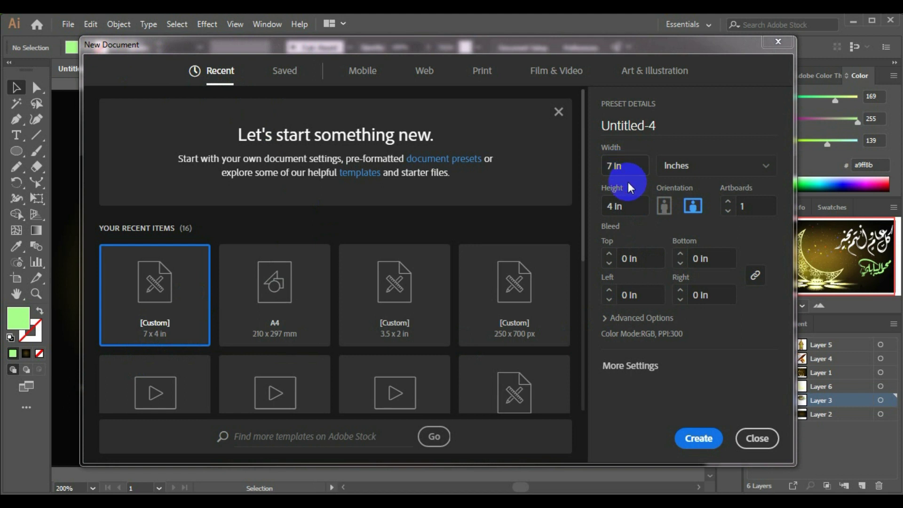
- Create a 7 × 4 in RGB document at High (300 ppi) resolution
{"action": "left_click", "coordinate": [616, 166]}
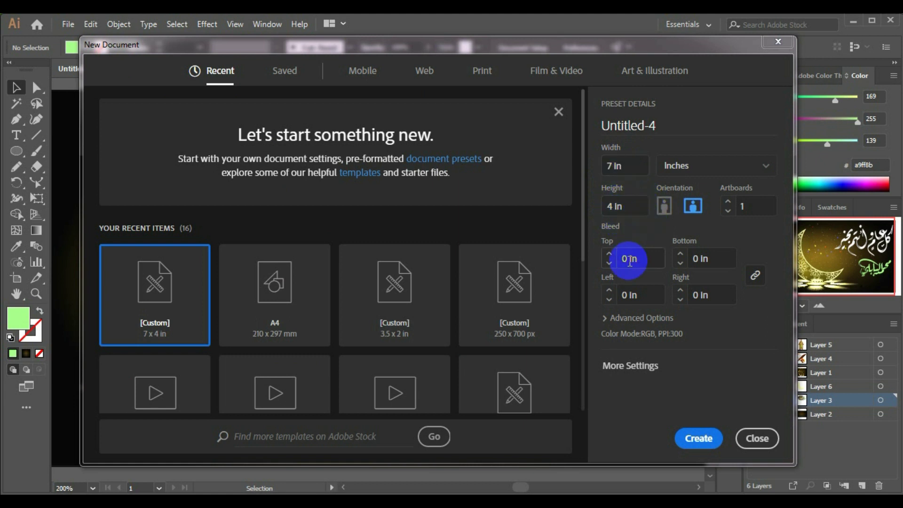
{"action": "left_click", "coordinate": [657, 319]}
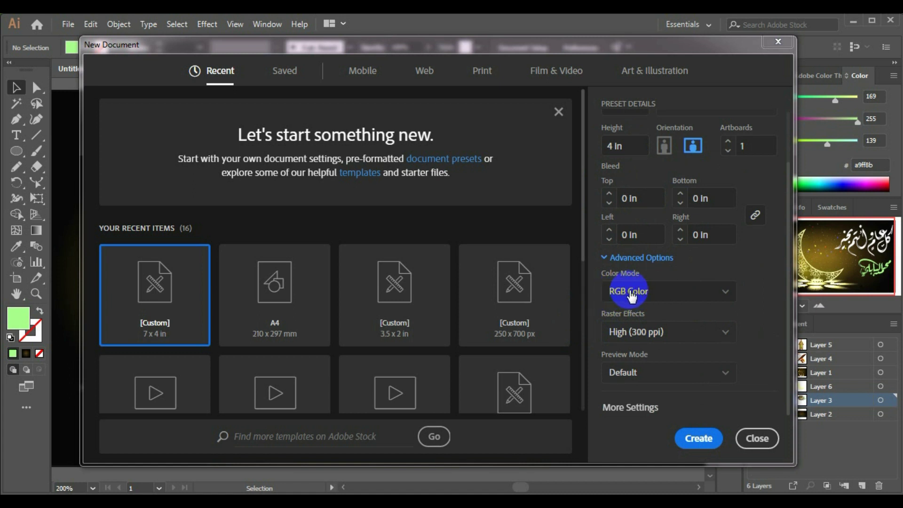
{"action": "left_click", "coordinate": [696, 438]}
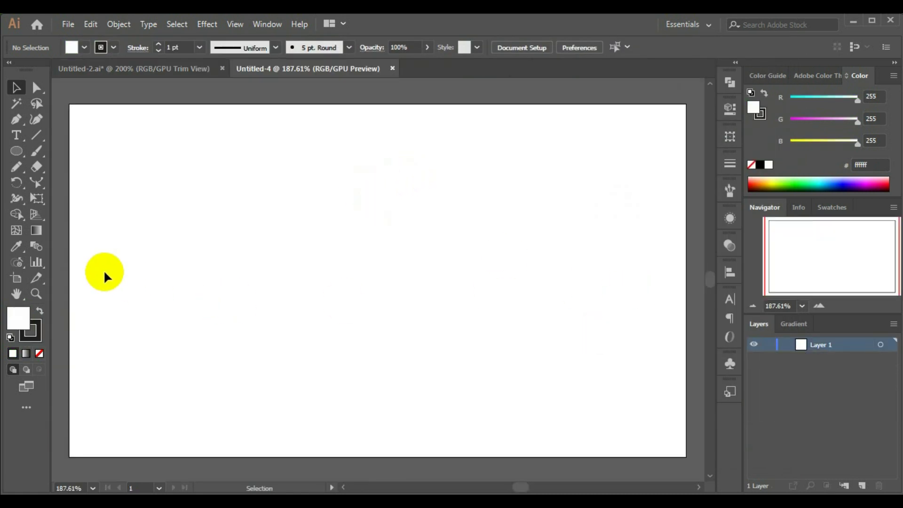
- Draw a rectangle covering the whole artboard
{"action": "scroll", "coordinate": [261, 296], "scroll_direction": "down", "scroll_amount": 3}
{"action": "scroll", "coordinate": [307, 295], "scroll_direction": "up", "scroll_amount": 2}
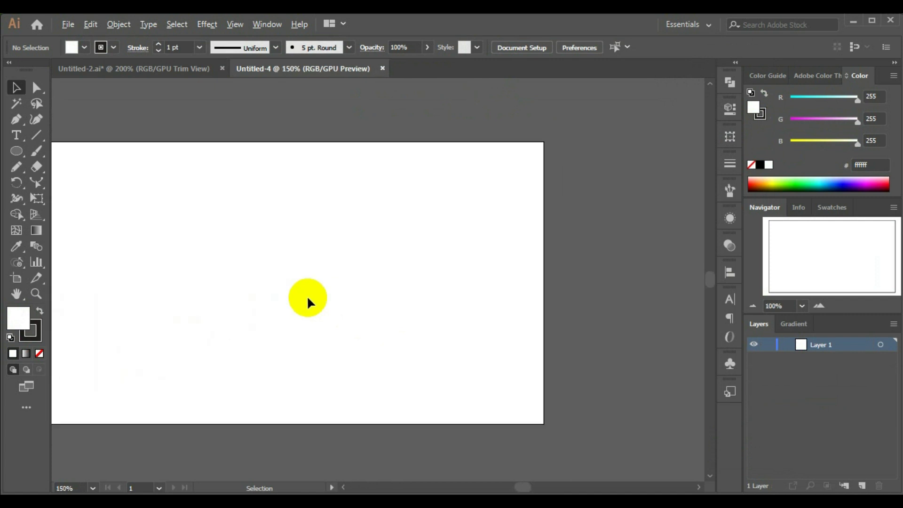
{"action": "left_click_drag", "start_coordinate": [227, 307], "coordinate": [310, 306]}
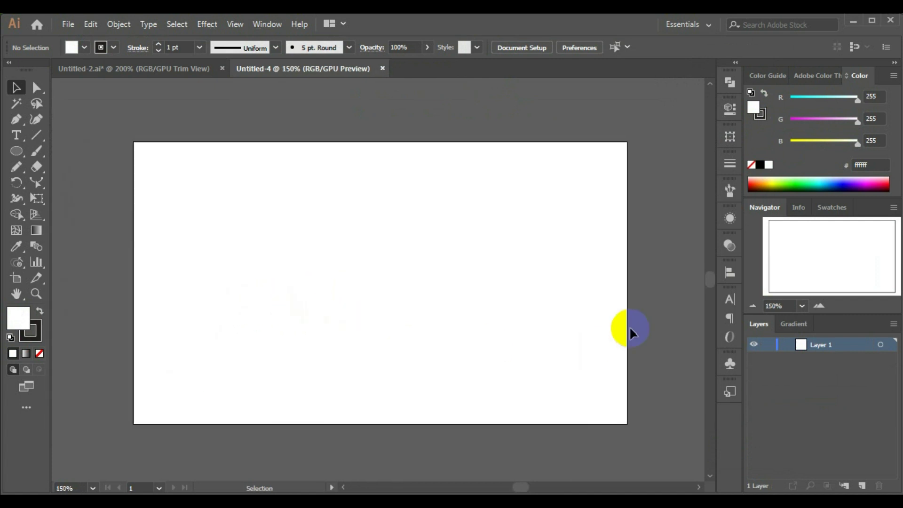
{"action": "left_click", "coordinate": [15, 152]}
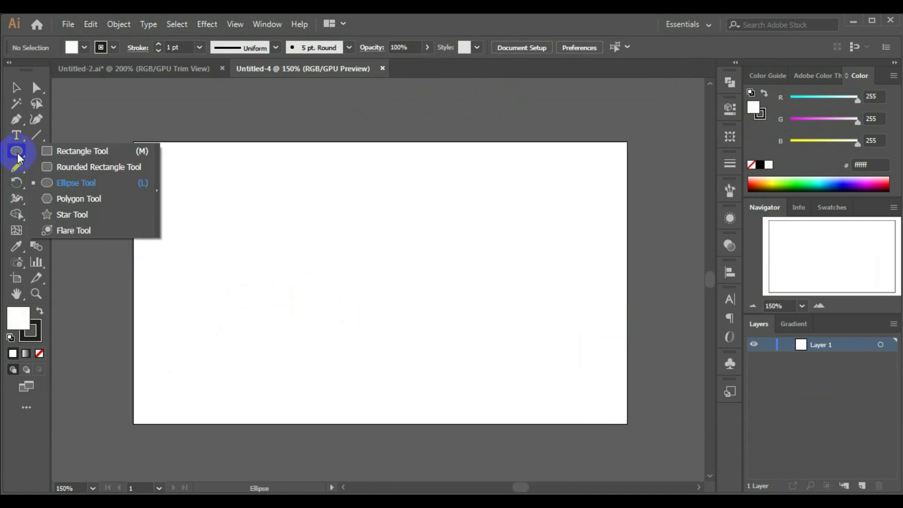
{"action": "left_click", "coordinate": [45, 150]}
{"action": "left_click_drag", "start_coordinate": [134, 142], "coordinate": [627, 423]}
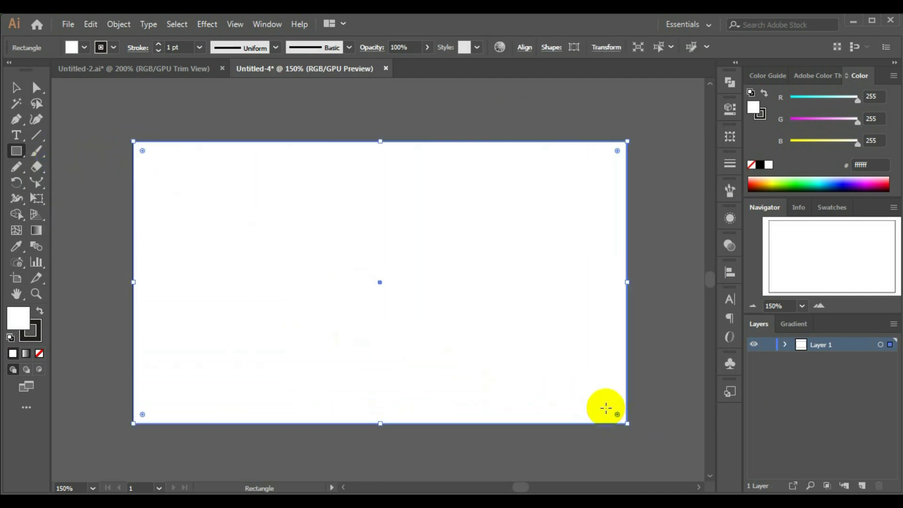
- Fill the rectangle with a radial gradient running from a white centre to black
{"action": "left_click", "coordinate": [792, 326]}
{"action": "left_click", "coordinate": [816, 425]}
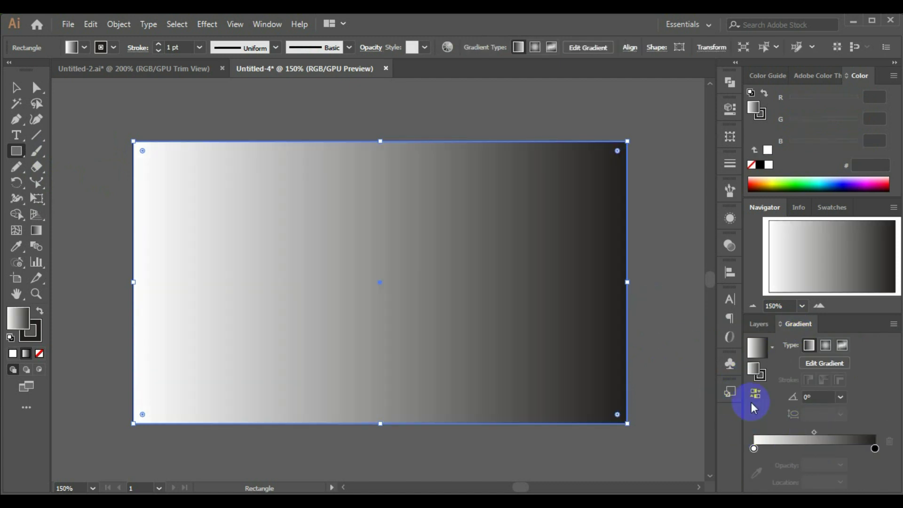
{"action": "left_click", "coordinate": [825, 346]}
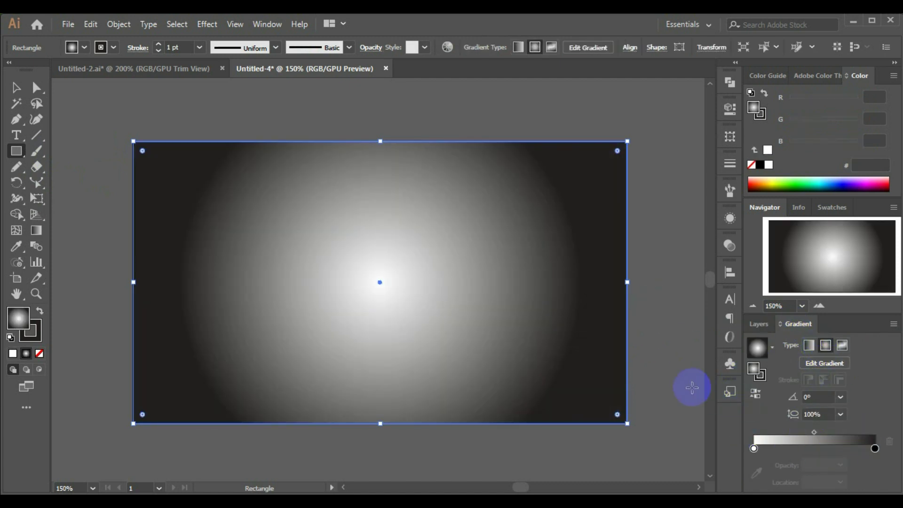
{"action": "left_click", "coordinate": [755, 394]}
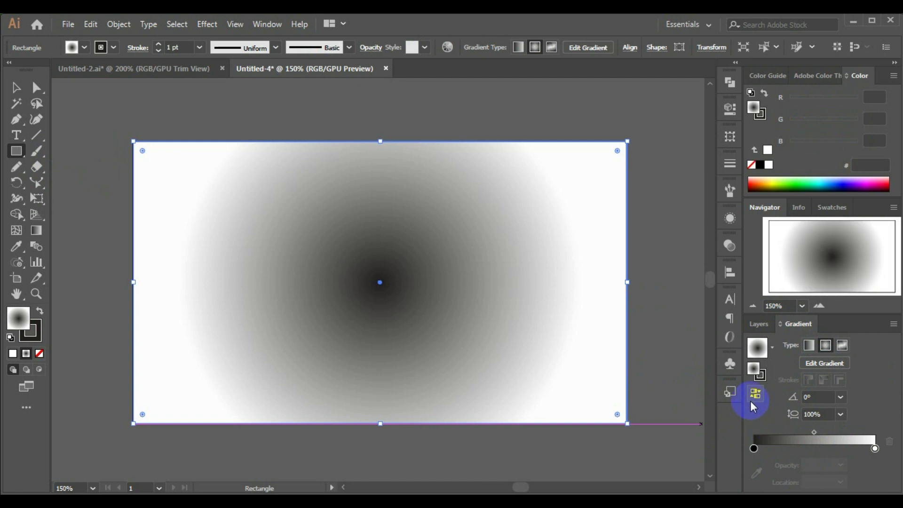
{"action": "left_click", "coordinate": [756, 395]}
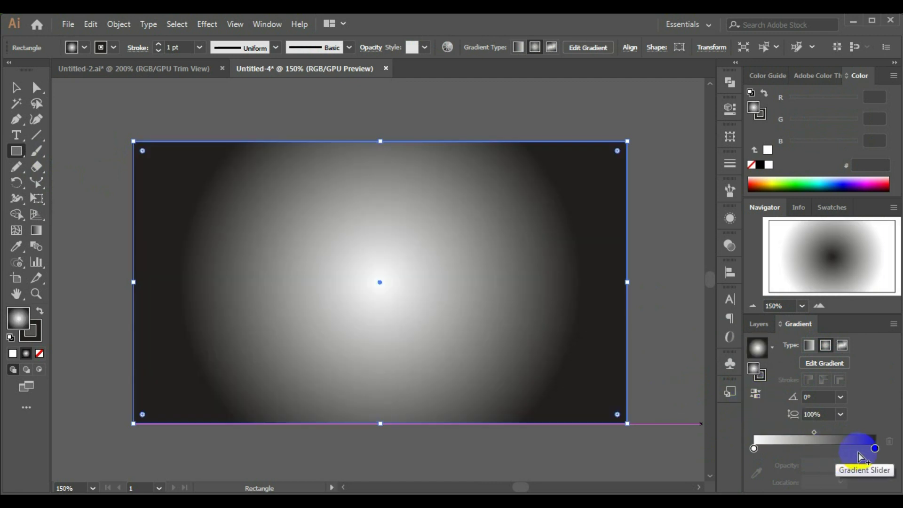
- Set the gradient's dark end stop to RGB 8, 8, 8 (080808)
{"action": "left_click", "coordinate": [875, 448]}
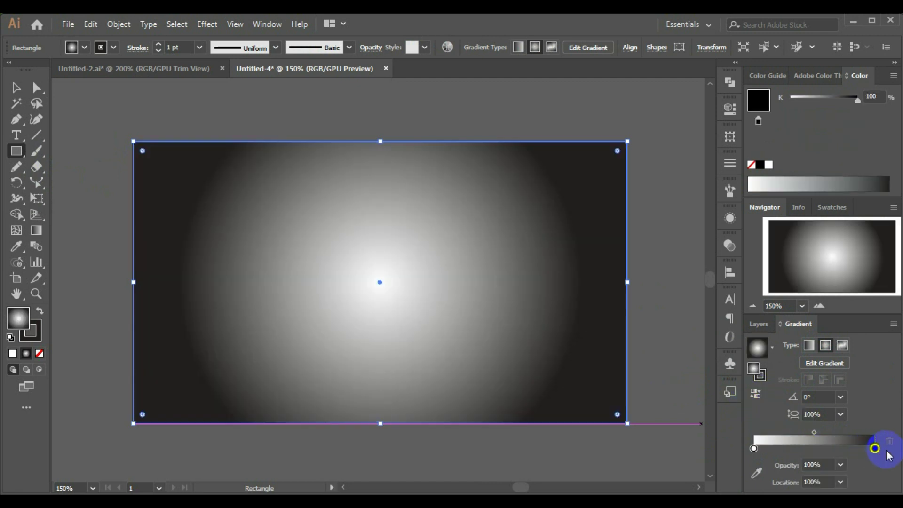
{"action": "left_click", "coordinate": [893, 75]}
{"action": "left_click", "coordinate": [804, 115]}
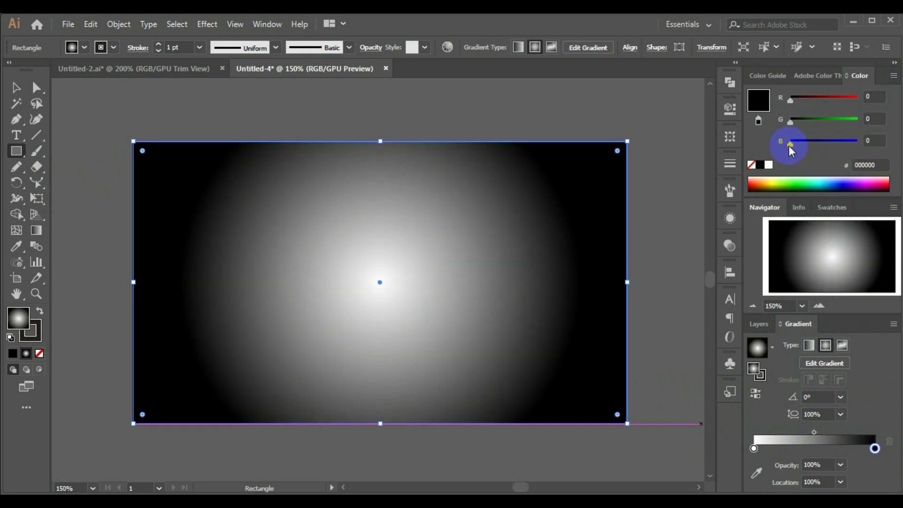
{"action": "left_click_drag", "start_coordinate": [790, 143], "coordinate": [793, 143]}
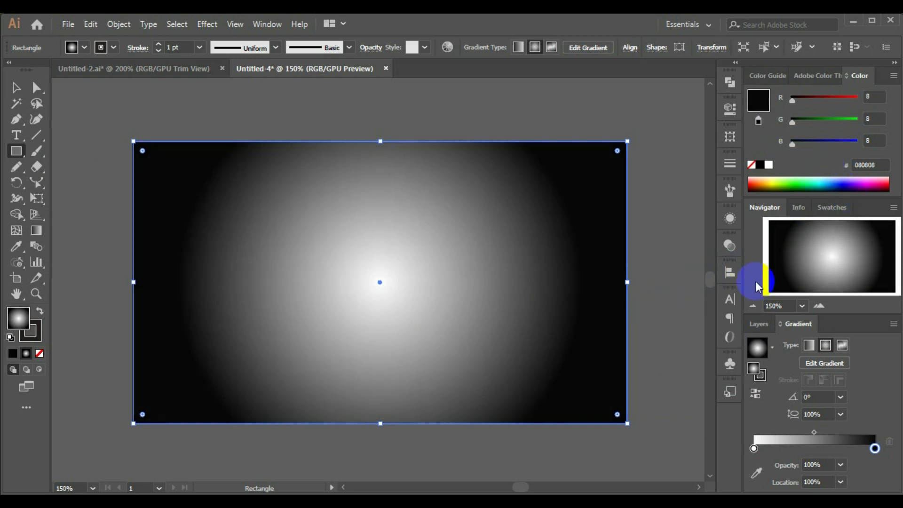
{"action": "left_click", "coordinate": [753, 449]}
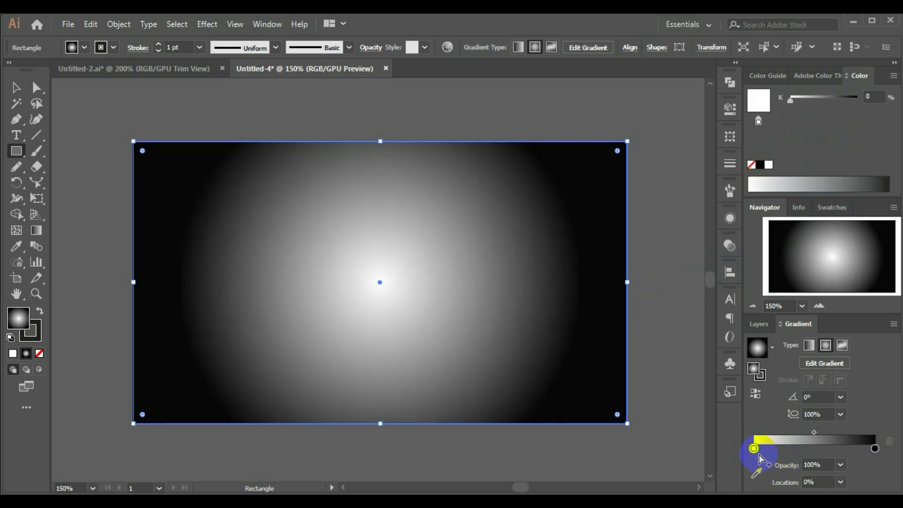
- Switch the start stop's colour to RGB sliders and drag it toward dark brown
{"action": "left_click", "coordinate": [894, 75]}
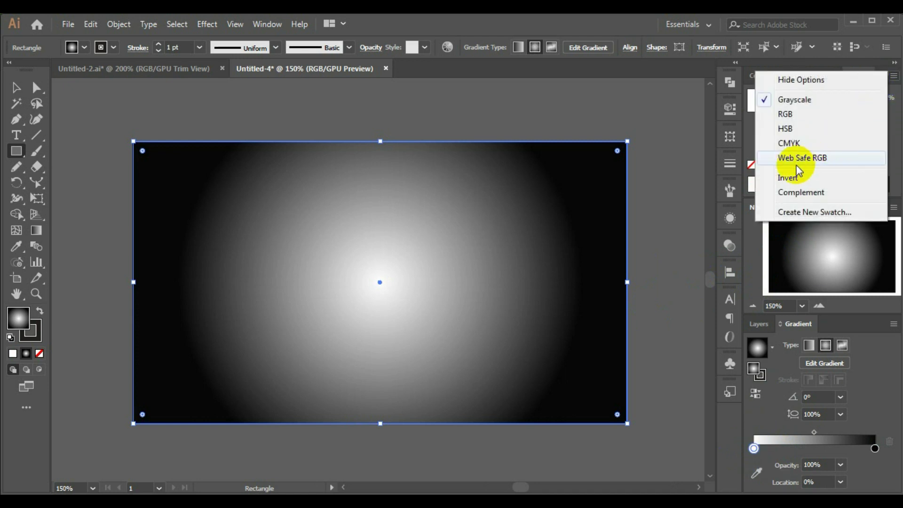
{"action": "left_click", "coordinate": [797, 118]}
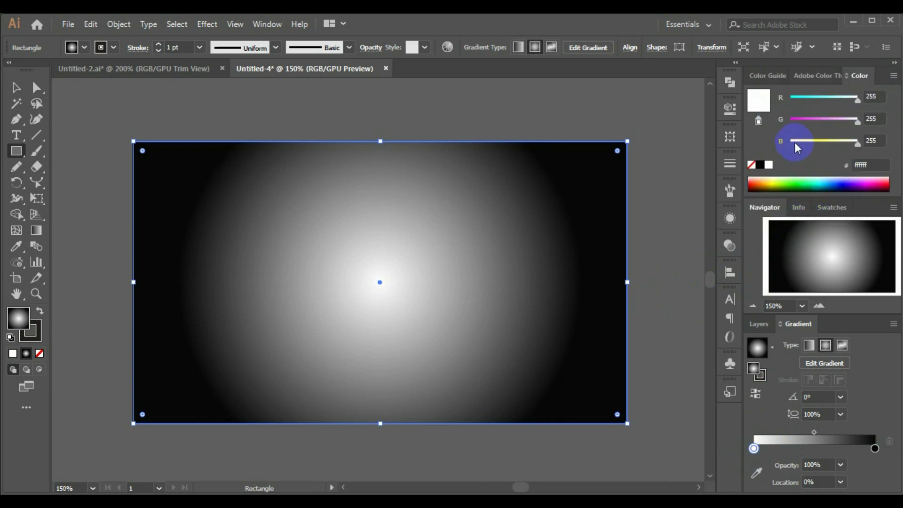
{"action": "left_click", "coordinate": [795, 141]}
{"action": "left_click", "coordinate": [798, 118]}
{"action": "mouse_move", "coordinate": [795, 98]}
{"action": "left_mouse_down"}
{"action": "mouse_move", "coordinate": [776, 100]}
{"action": "mouse_move", "coordinate": [803, 119]}
{"action": "mouse_move", "coordinate": [805, 99]}
{"action": "left_mouse_up"}
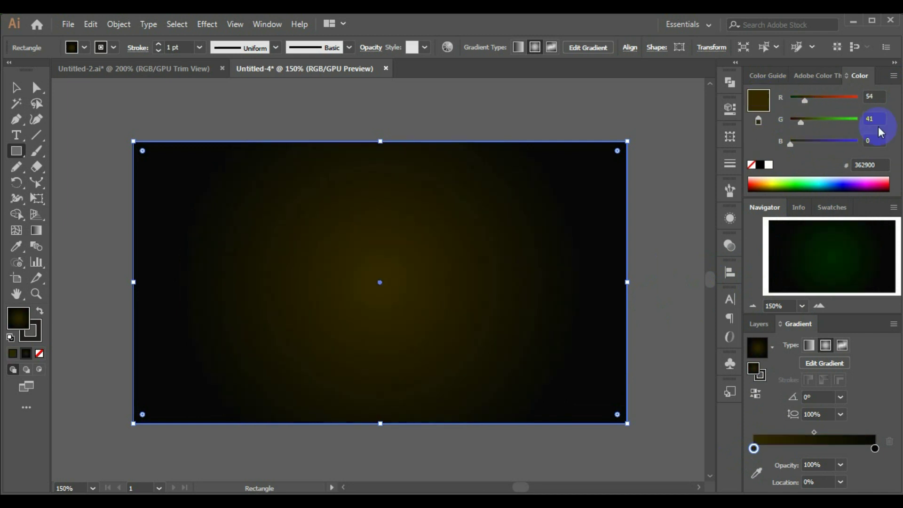
- Enter RGB values so the centre stop becomes brown 88, 61, 23 (583d17)
{"action": "left_click", "coordinate": [874, 140]}
{"action": "type", "text": "23"}
{"action": "left_click", "coordinate": [876, 119]}
{"action": "type", "text": "49"}
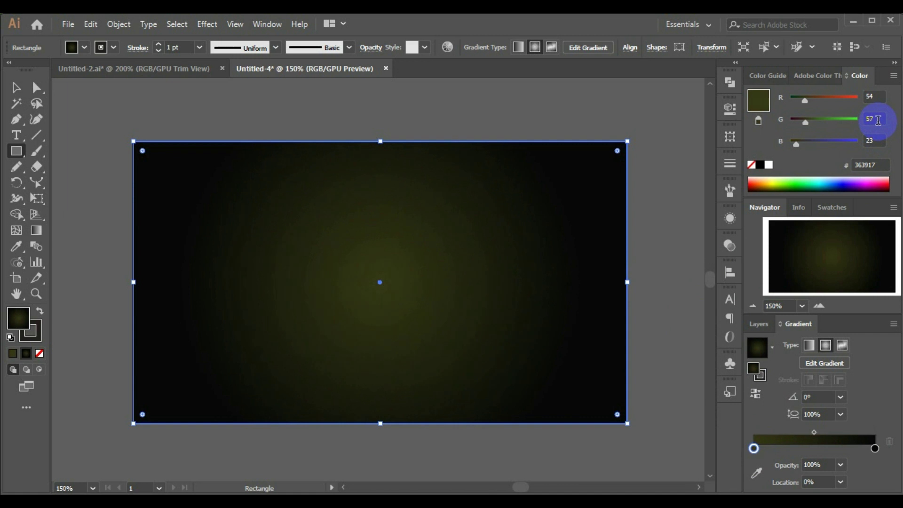
{"action": "key", "text": "Up"}
{"action": "key", "text": "Up"}
{"action": "left_click", "coordinate": [875, 97]}
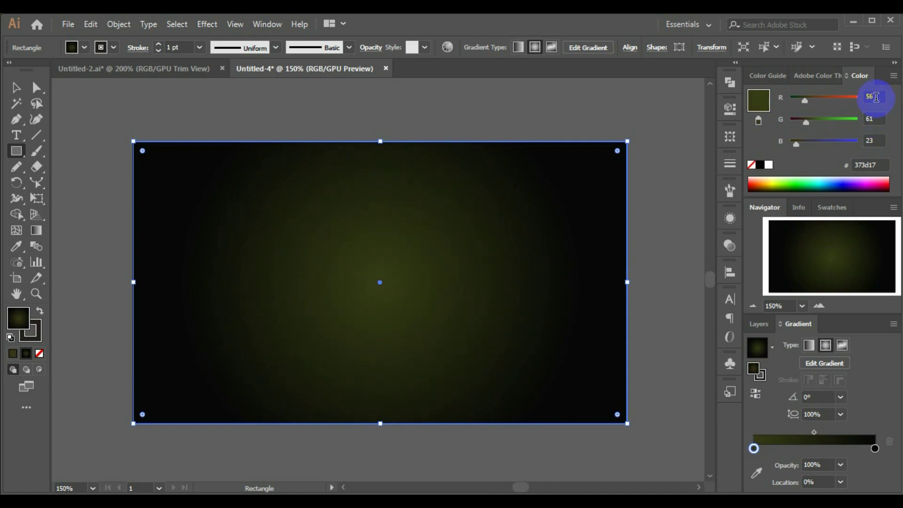
{"action": "type", "text": "73"}
{"action": "key", "text": "Return"}
{"action": "key", "text": "Up"}
{"action": "key", "text": "Up"}
{"action": "key", "text": "Up"}
{"action": "key", "text": "Up"}
{"action": "key", "text": "Up"}
{"action": "key", "text": "Up"}
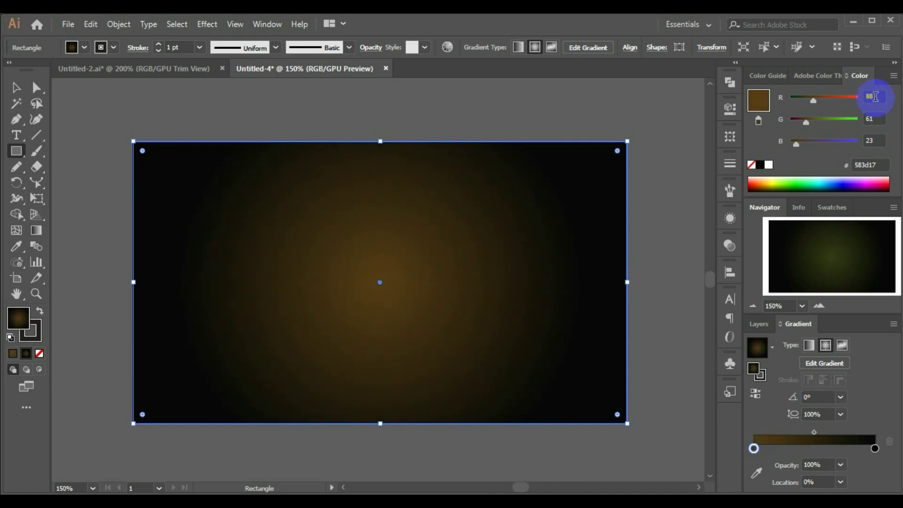
{"action": "key", "text": "Up"}
{"action": "key", "text": "Up"}
{"action": "key", "text": "Up"}
{"action": "key", "text": "Up"}
{"action": "key", "text": "Up"}
{"action": "key", "text": "Up"}
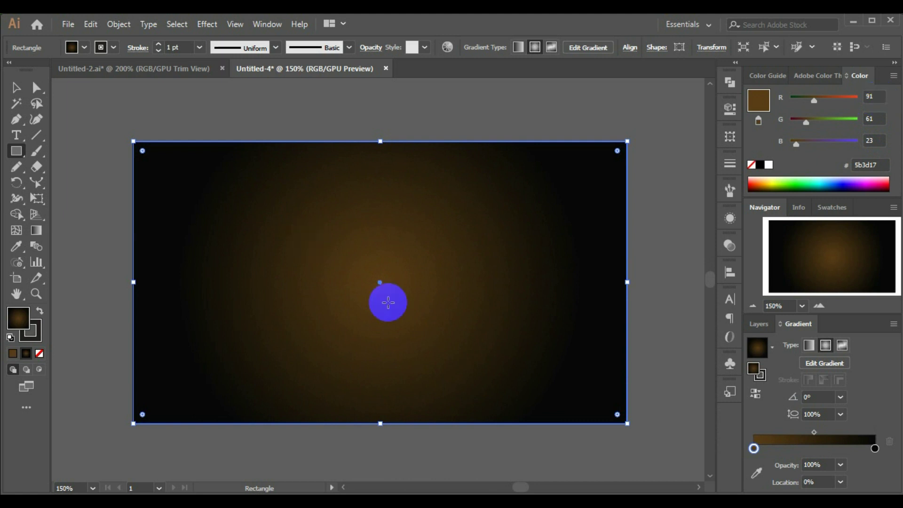
- Stretch the brown radial gradient into a wide, flattened ellipse using the Gradient tool
{"action": "left_click", "coordinate": [36, 231]}
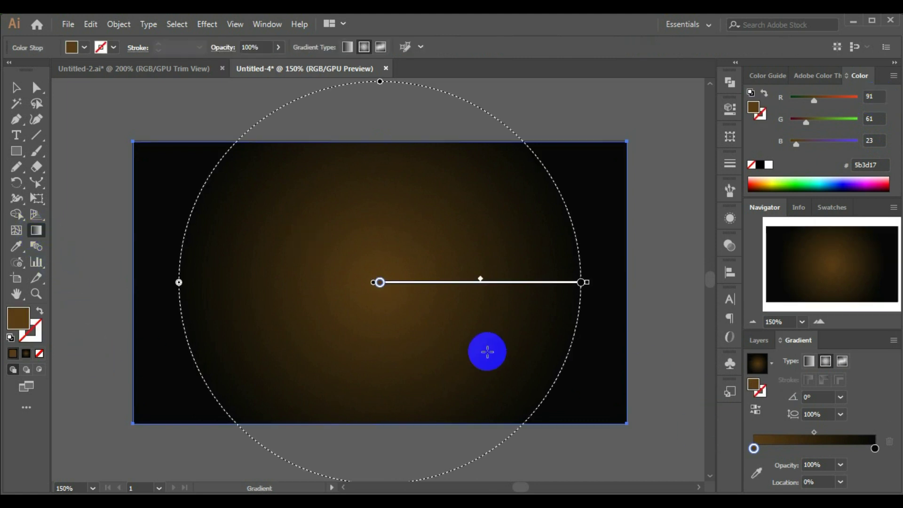
{"action": "left_click_drag", "start_coordinate": [379, 81], "coordinate": [379, 143]}
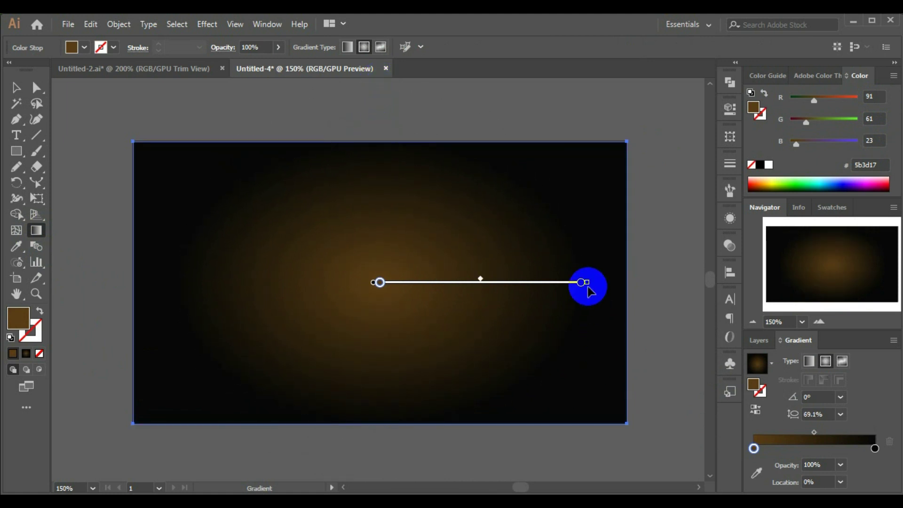
{"action": "left_click_drag", "start_coordinate": [584, 285], "coordinate": [641, 288]}
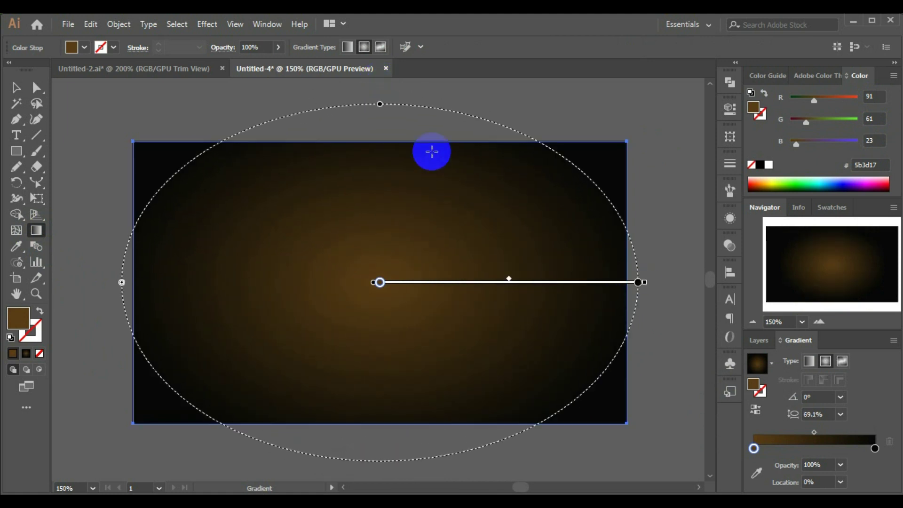
{"action": "left_click_drag", "start_coordinate": [379, 104], "coordinate": [380, 141]}
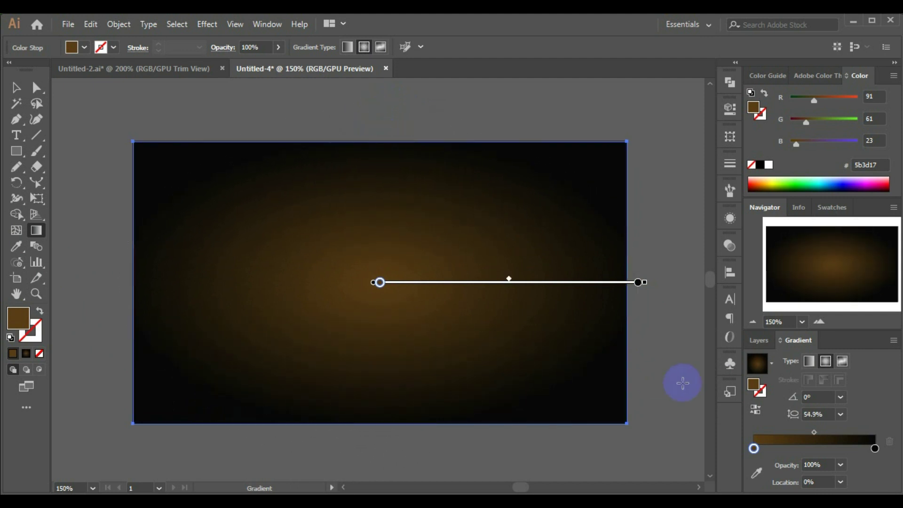
{"action": "left_click", "coordinate": [760, 341]}
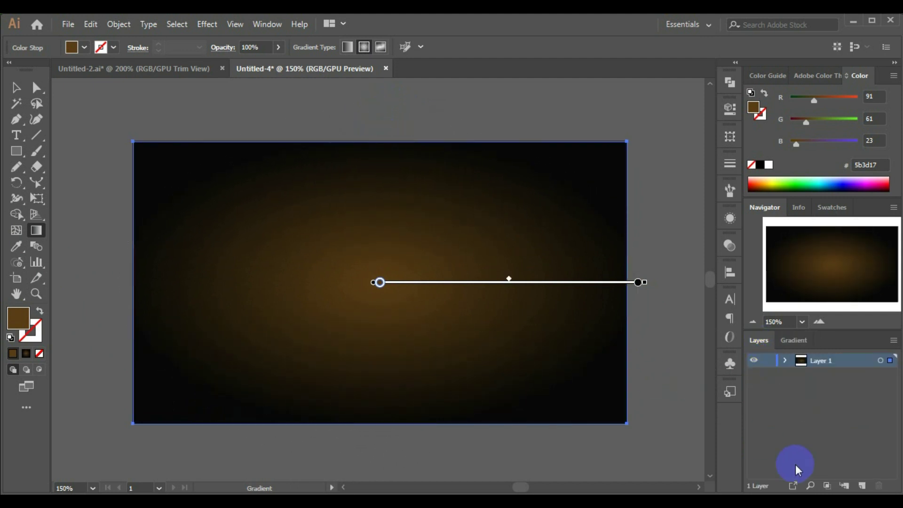
- Lock Layer 1, add Layer 2 above it, and switch to Untitled-2.ai
{"action": "left_click", "coordinate": [769, 360]}
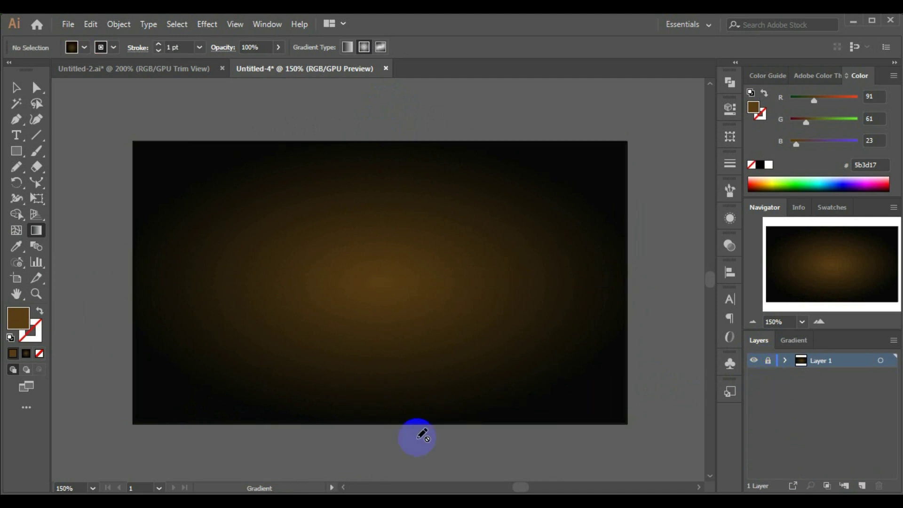
{"action": "left_click", "coordinate": [861, 487]}
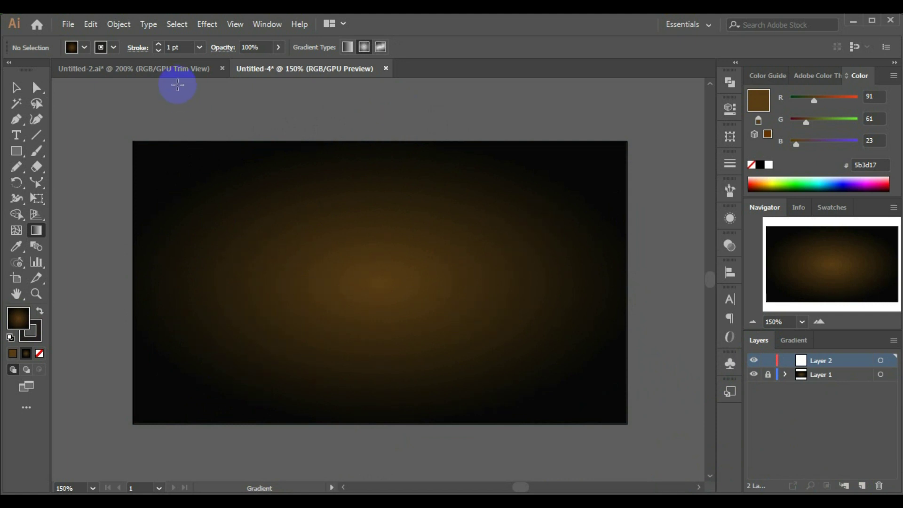
{"action": "left_click", "coordinate": [174, 69]}
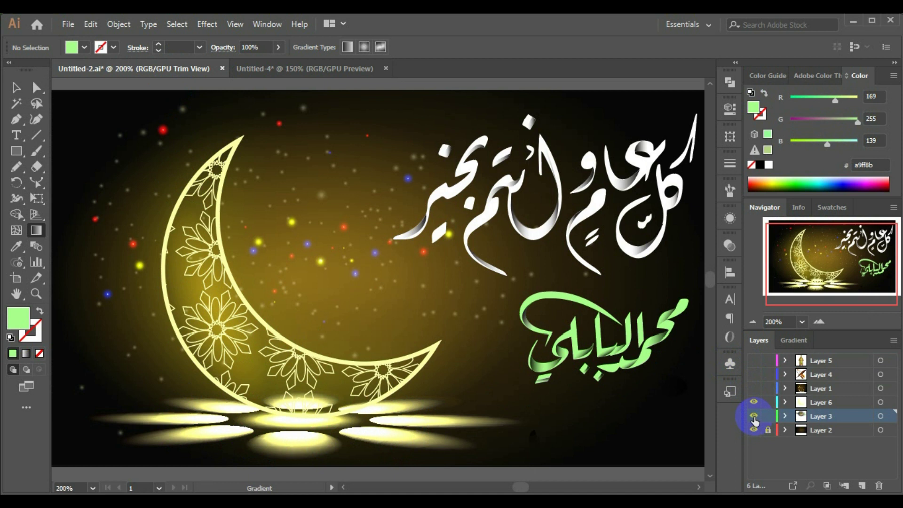
- Toggle the moon, Quran-stand and lantern layers to preview each variant
{"action": "left_click", "coordinate": [754, 402]}
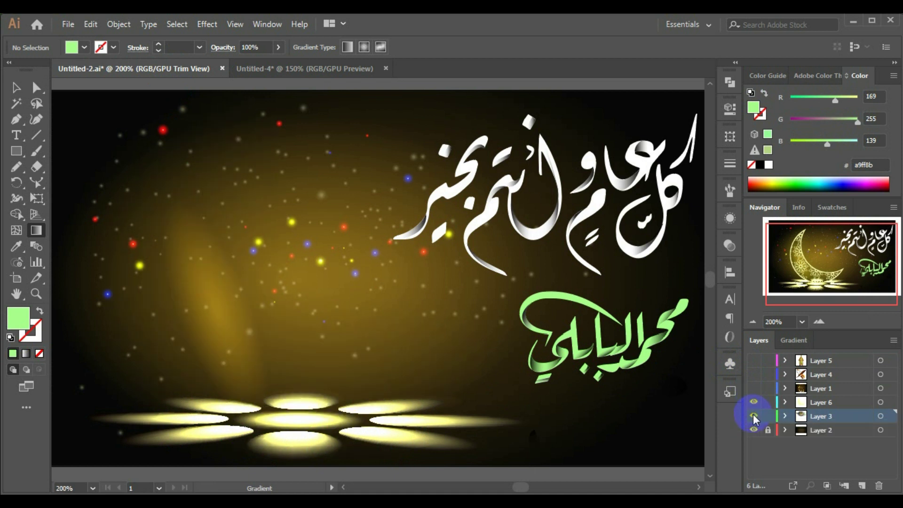
{"action": "left_click", "coordinate": [754, 402]}
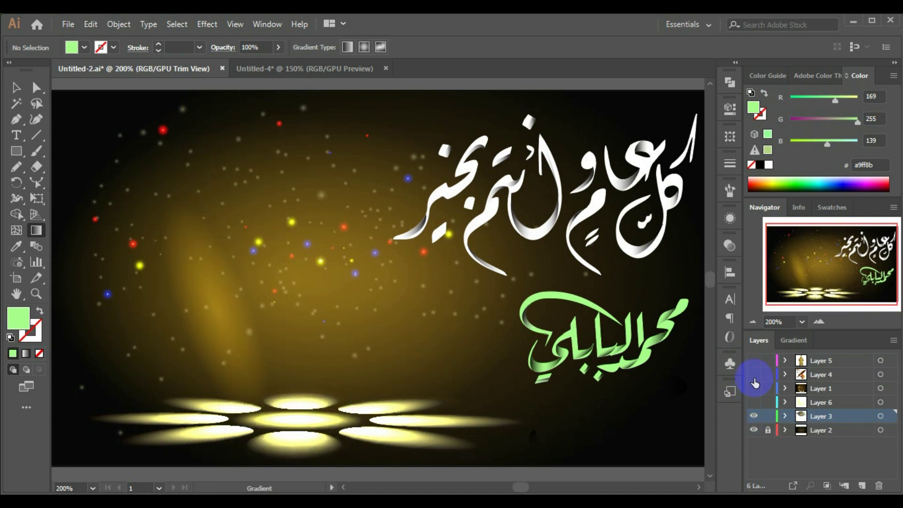
{"action": "left_click", "coordinate": [754, 374]}
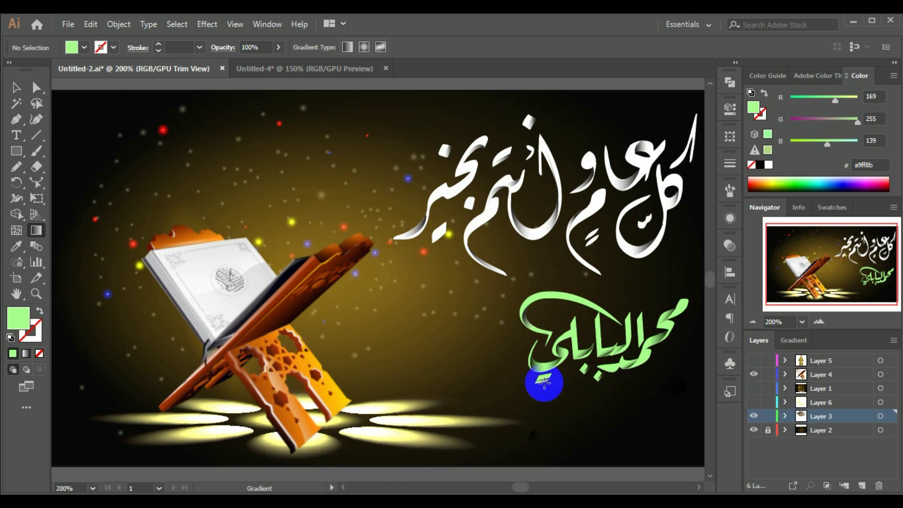
{"action": "left_click", "coordinate": [754, 375]}
{"action": "left_click", "coordinate": [753, 361]}
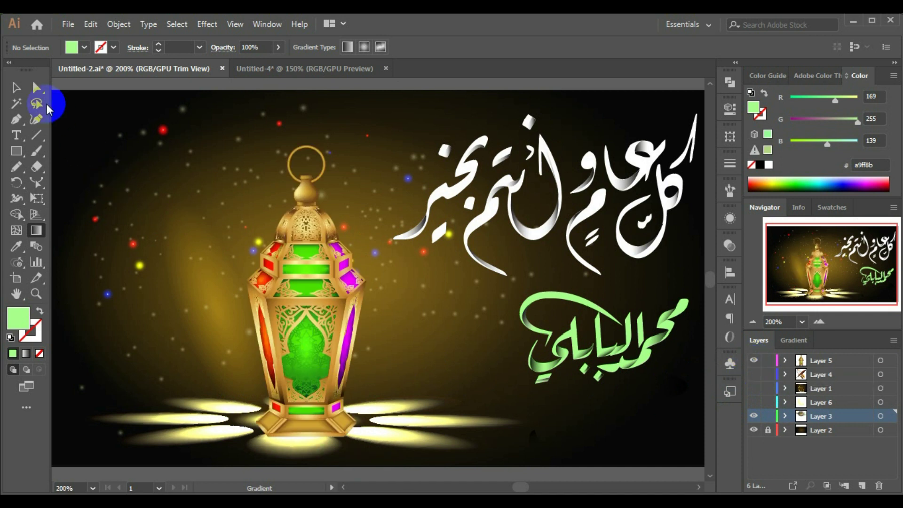
- Inspect the lantern and glow ellipse, restore the moon layer, then return to Untitled-4
{"action": "left_click", "coordinate": [20, 94]}
{"action": "left_click_drag", "start_coordinate": [308, 338], "coordinate": [298, 337]}
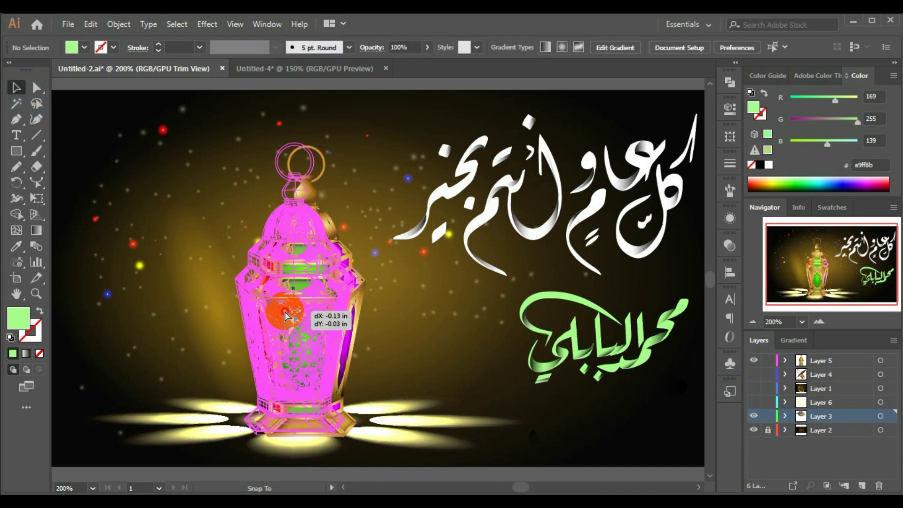
{"action": "left_click", "coordinate": [383, 419]}
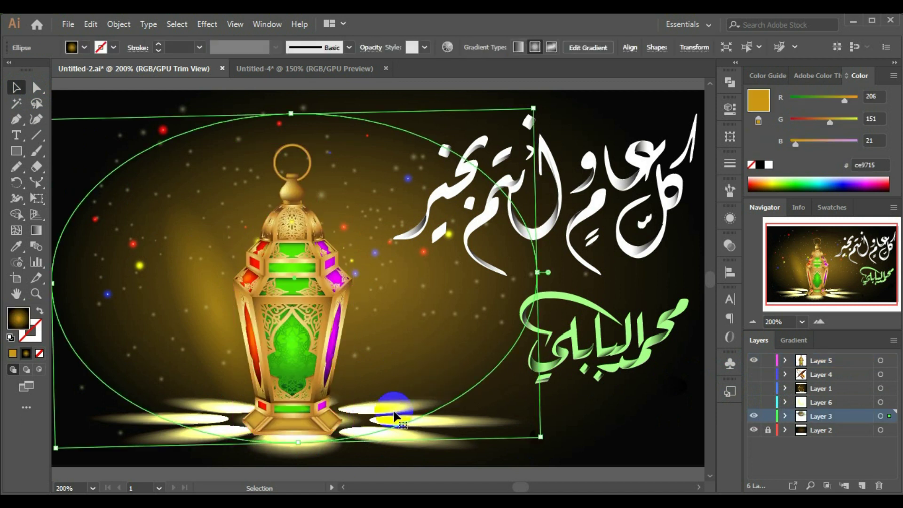
{"action": "left_click", "coordinate": [316, 86]}
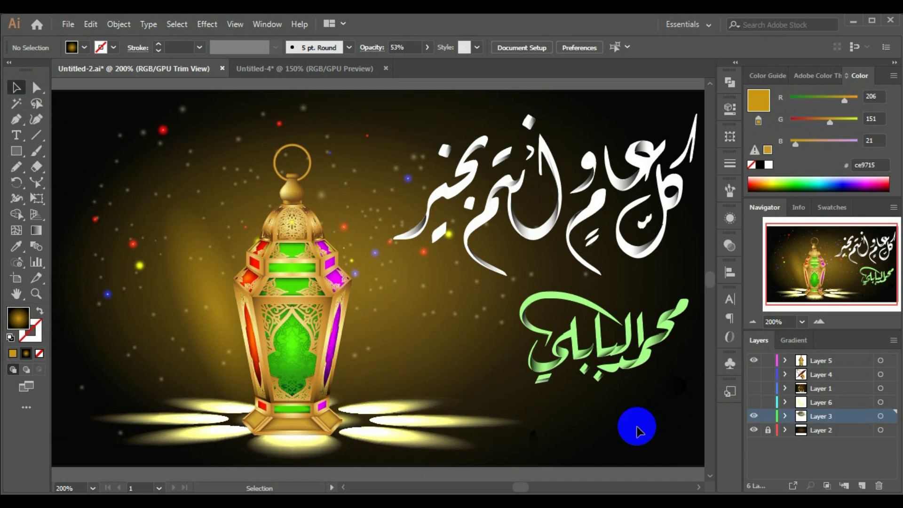
{"action": "left_click", "coordinate": [754, 402]}
{"action": "left_click", "coordinate": [754, 361]}
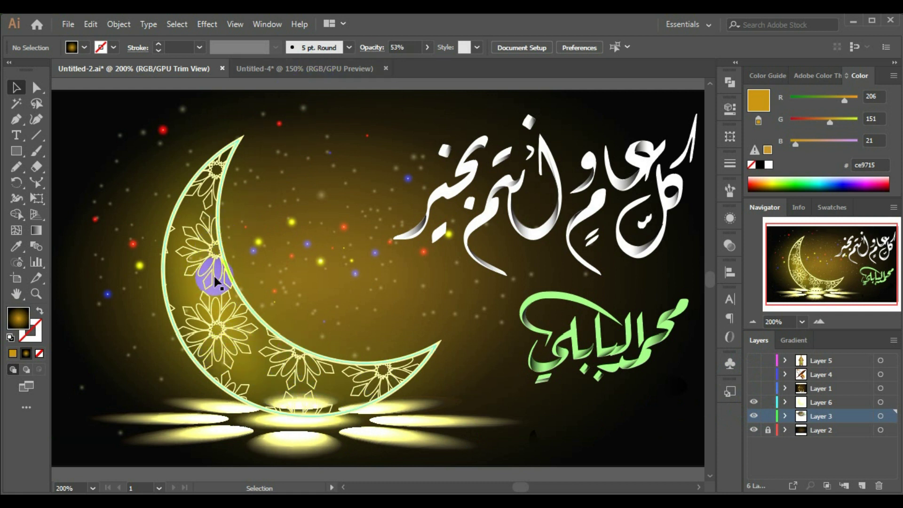
{"action": "left_click", "coordinate": [303, 71]}
- Zoom Untitled-4 to 600% and choose the Star tool with fill set to None
{"action": "left_click", "coordinate": [335, 311]}
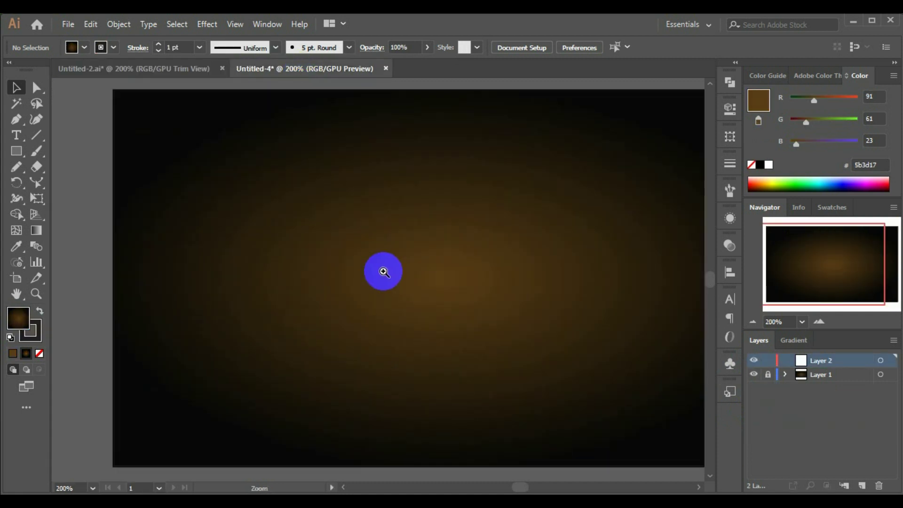
{"action": "left_click", "coordinate": [384, 272]}
{"action": "left_click", "coordinate": [16, 151]}
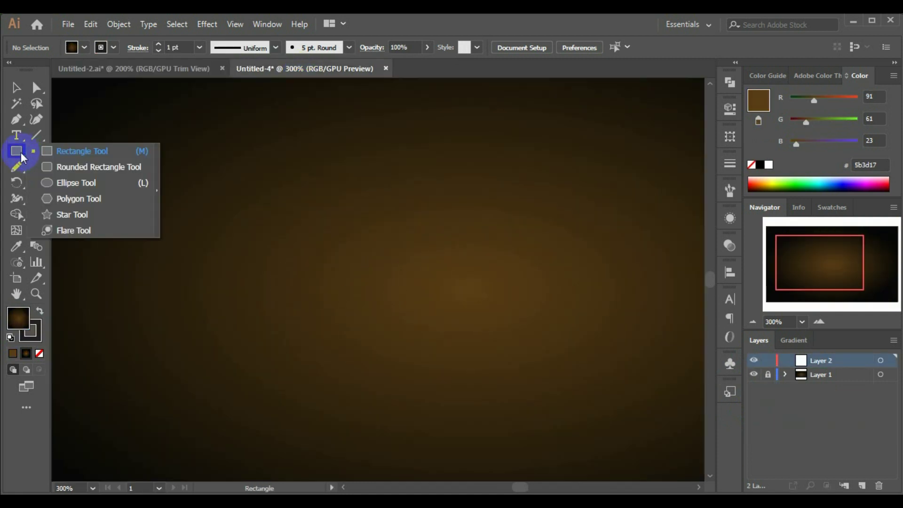
{"action": "left_click", "coordinate": [72, 215]}
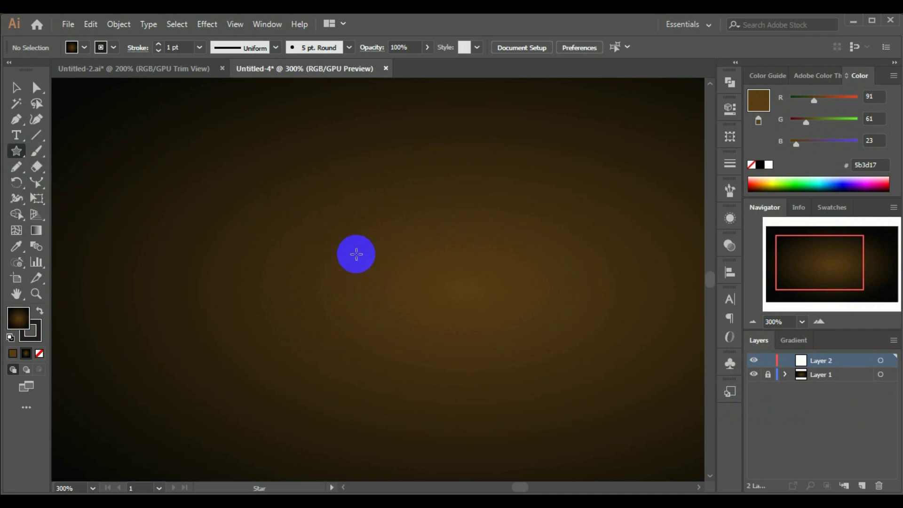
{"action": "key", "text": "ctrl+plus"}
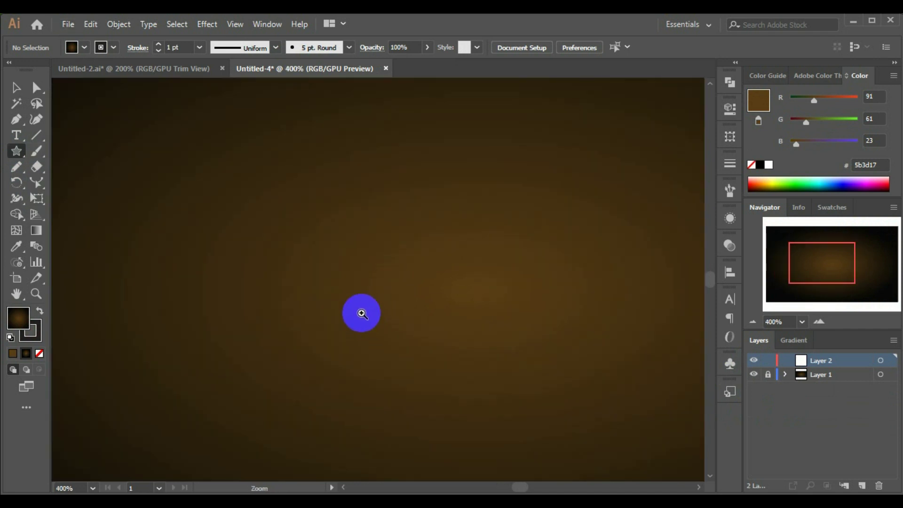
{"action": "key", "text": "ctrl+plus"}
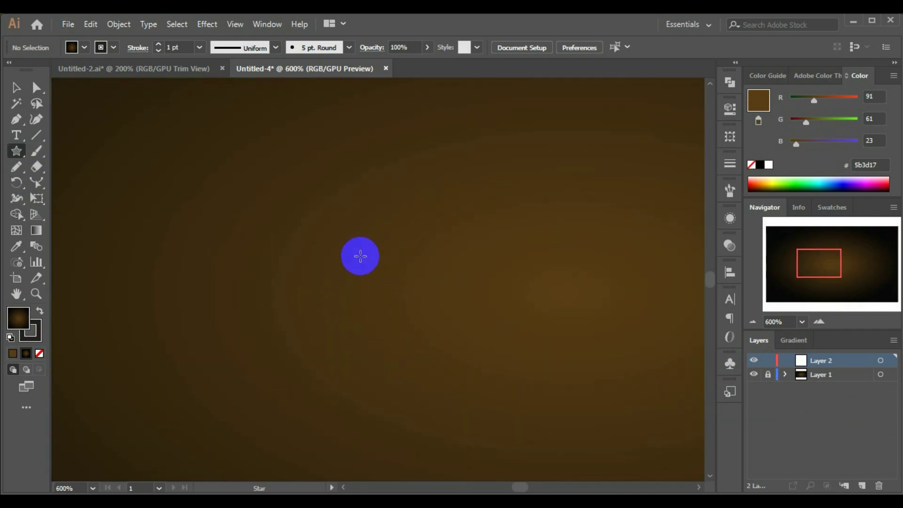
{"action": "left_click", "coordinate": [85, 48]}
{"action": "left_click", "coordinate": [9, 70]}
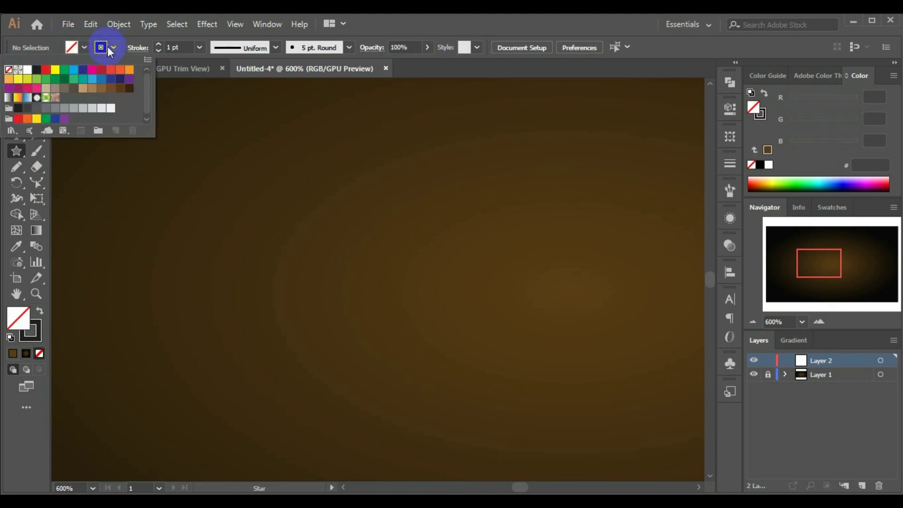
- Set the stroke colour to cream RGB 240, 222, 158 (f0de9e)
{"action": "left_click", "coordinate": [113, 48]}
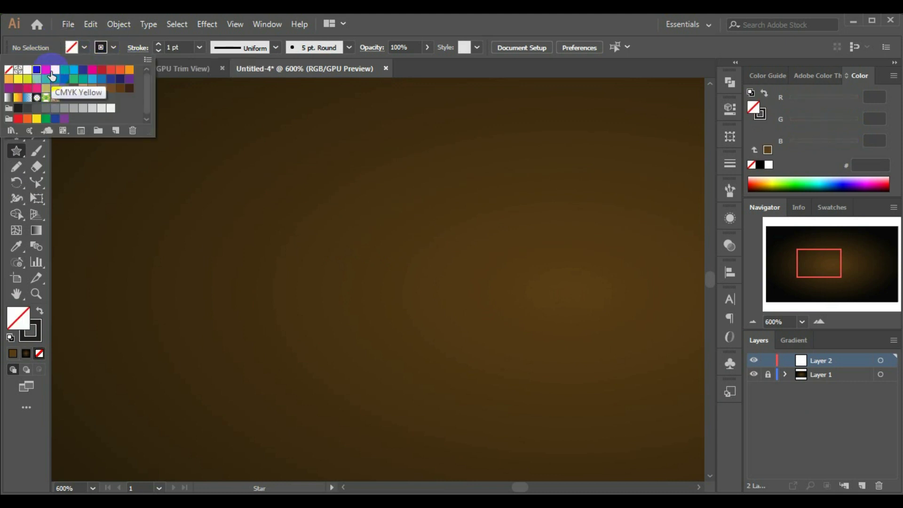
{"action": "left_click", "coordinate": [47, 70]}
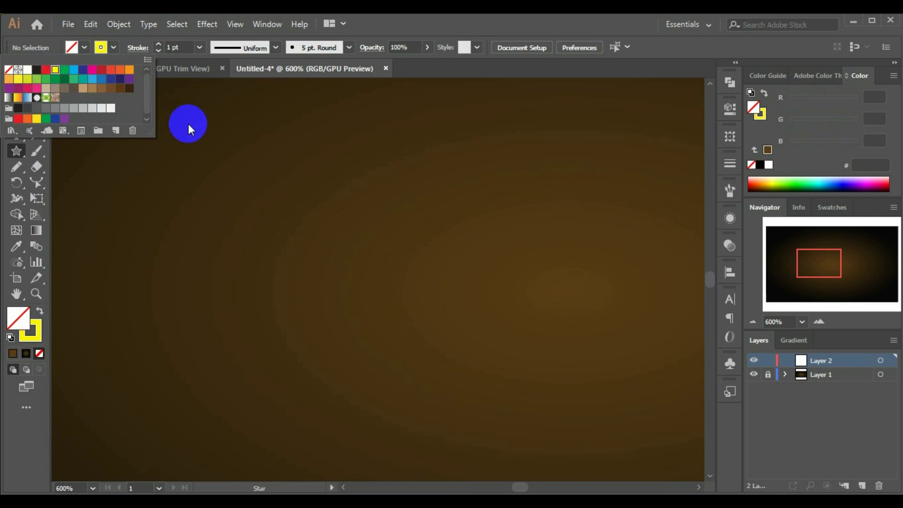
{"action": "left_click", "coordinate": [32, 337]}
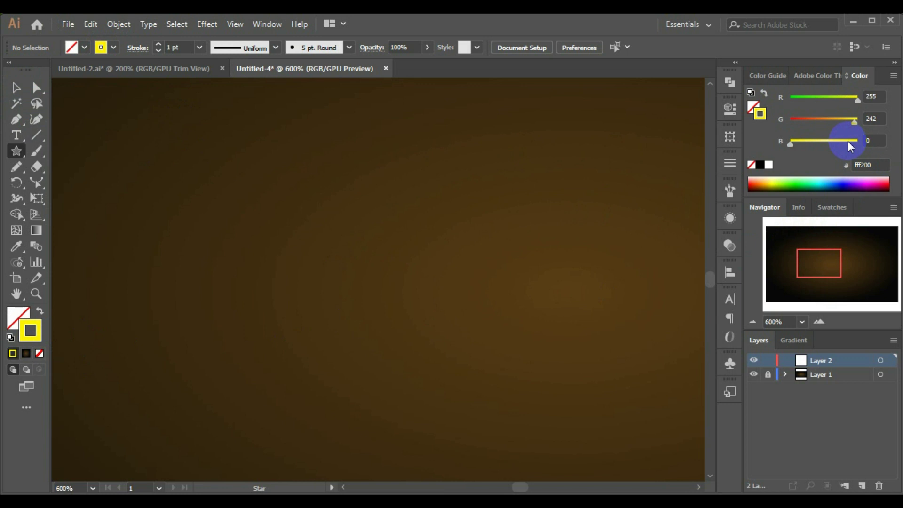
{"action": "left_click", "coordinate": [858, 141]}
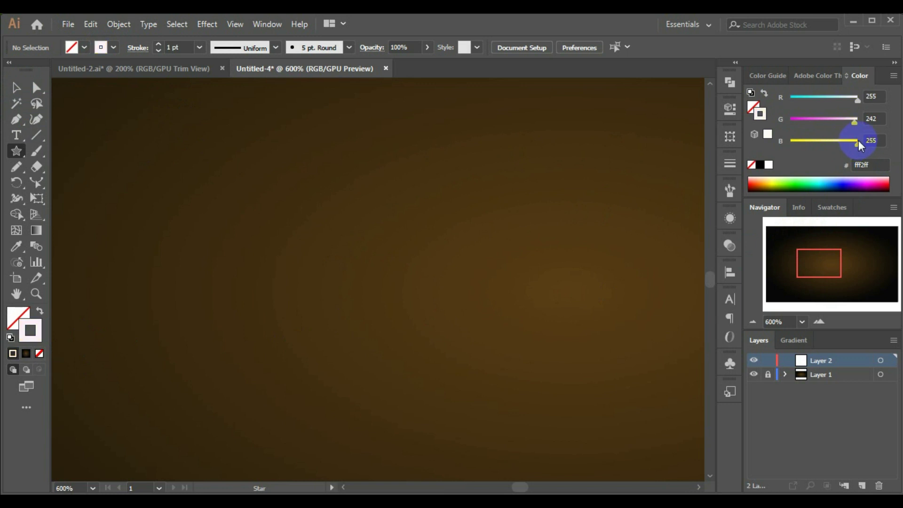
{"action": "left_click_drag", "start_coordinate": [845, 145], "coordinate": [856, 103]}
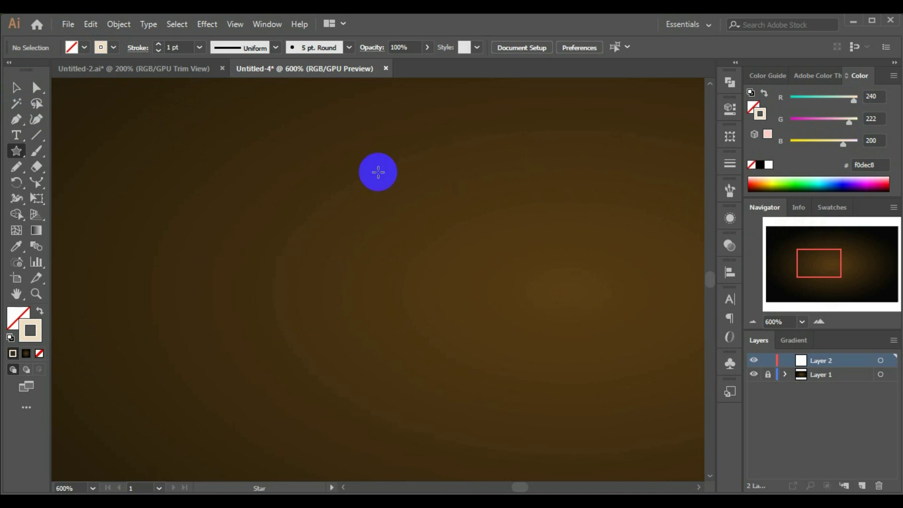
{"action": "left_click_drag", "start_coordinate": [843, 144], "coordinate": [832, 144]}
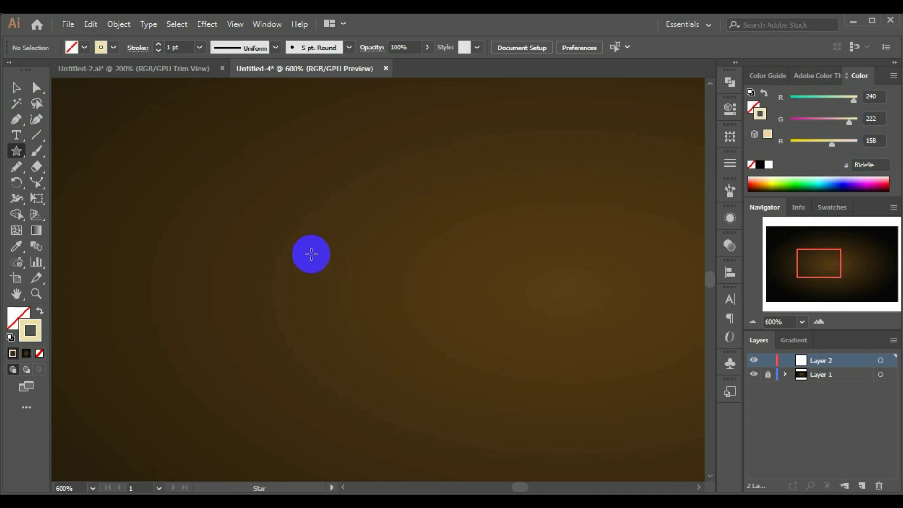
{"action": "left_click_drag", "start_coordinate": [16, 149], "coordinate": [70, 214]}
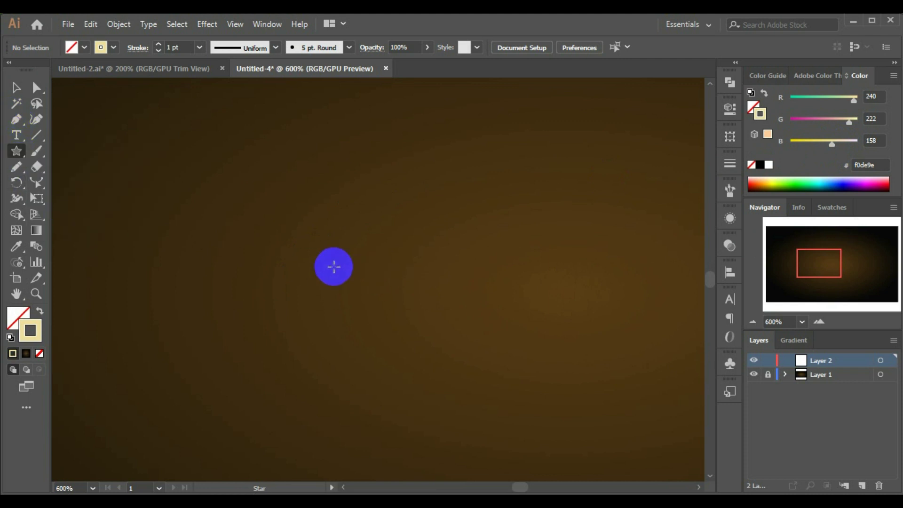
- Draw a six-pointed star with a 2 pt cream outline on the background
{"action": "left_click_drag", "start_coordinate": [334, 267], "coordinate": [383, 302]}
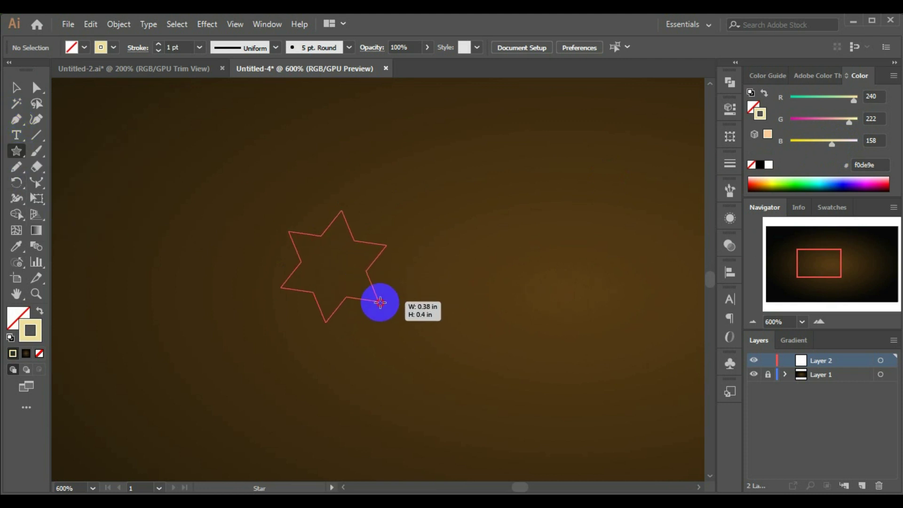
{"action": "key", "text": "Down"}
{"action": "key", "text": "Down"}
{"action": "key", "text": "Down"}
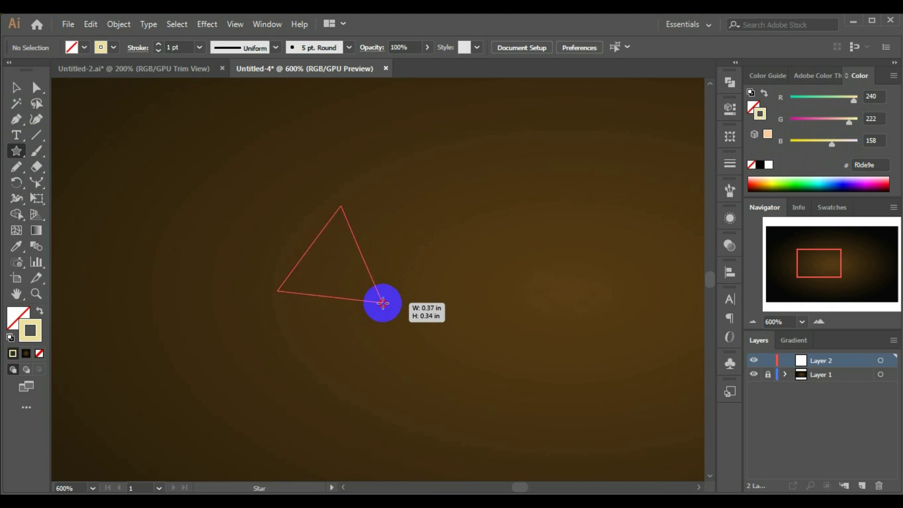
{"action": "key", "text": "Up"}
{"action": "key", "text": "Up"}
{"action": "key", "text": "Up"}
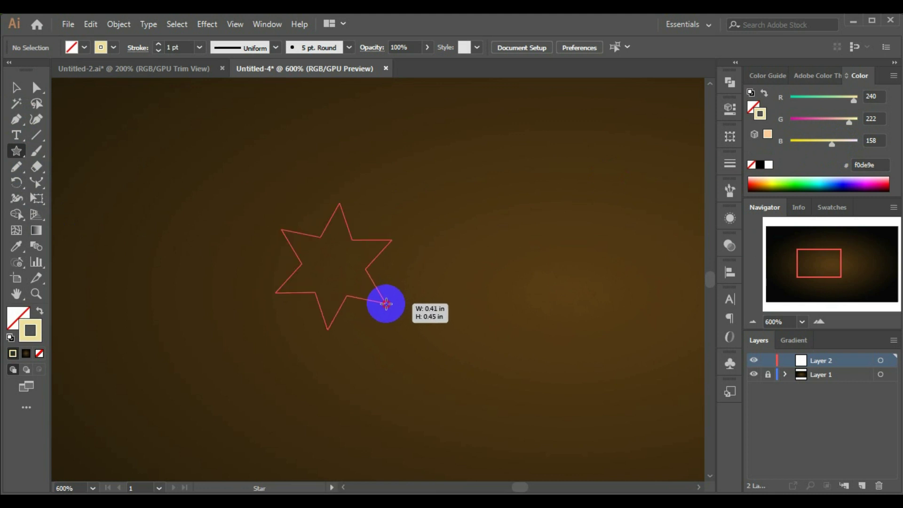
{"action": "mouse_move", "coordinate": [383, 303]}
{"action": "left_mouse_down"}
{"action": "mouse_move", "coordinate": [404, 308]}
{"action": "mouse_move", "coordinate": [389, 298]}
{"action": "left_mouse_up"}
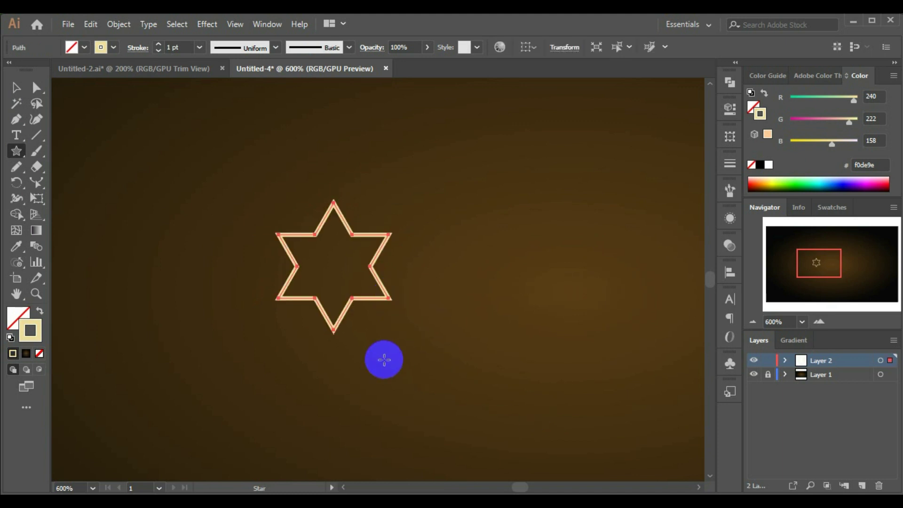
{"action": "left_click", "coordinate": [158, 45]}
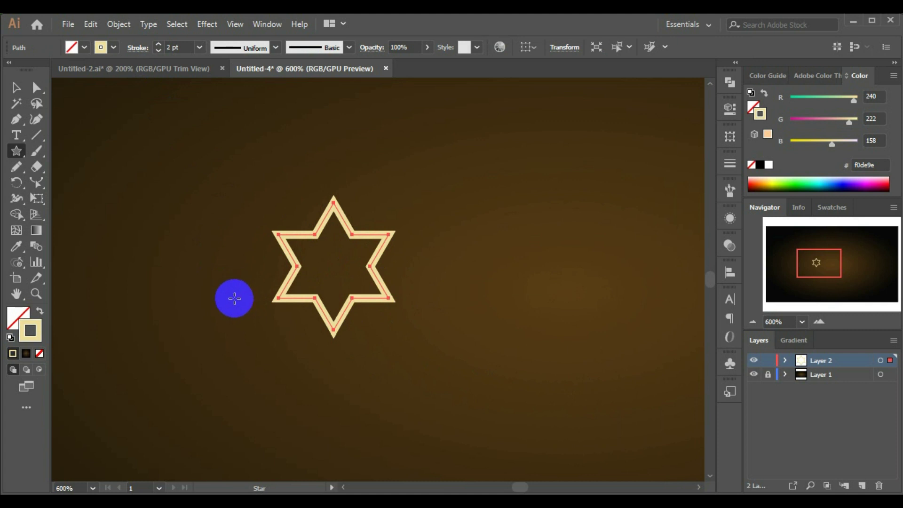
{"action": "left_click", "coordinate": [16, 182]}
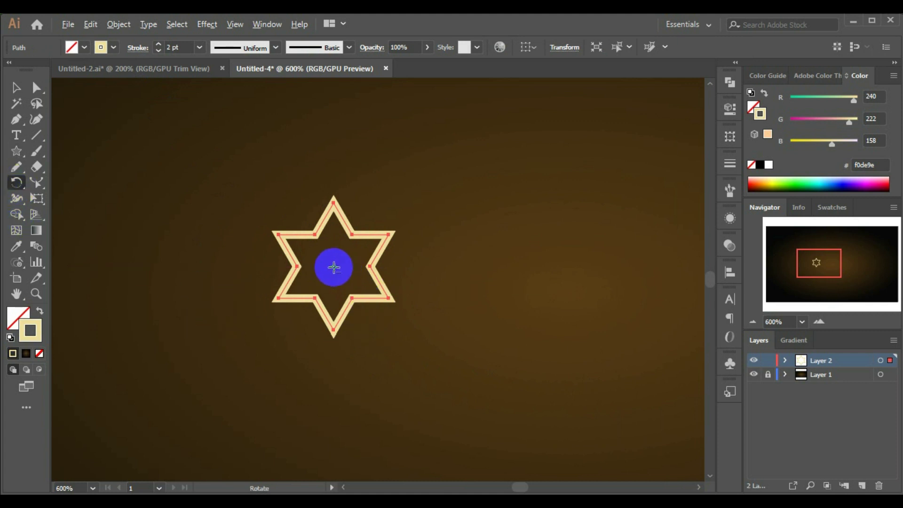
- Rotate a copy of the hexagram 360/12 degrees around its centre, then repeat the copy
{"action": "left_click", "coordinate": [335, 268], "text": "alt"}
{"action": "type", "text": "360"}
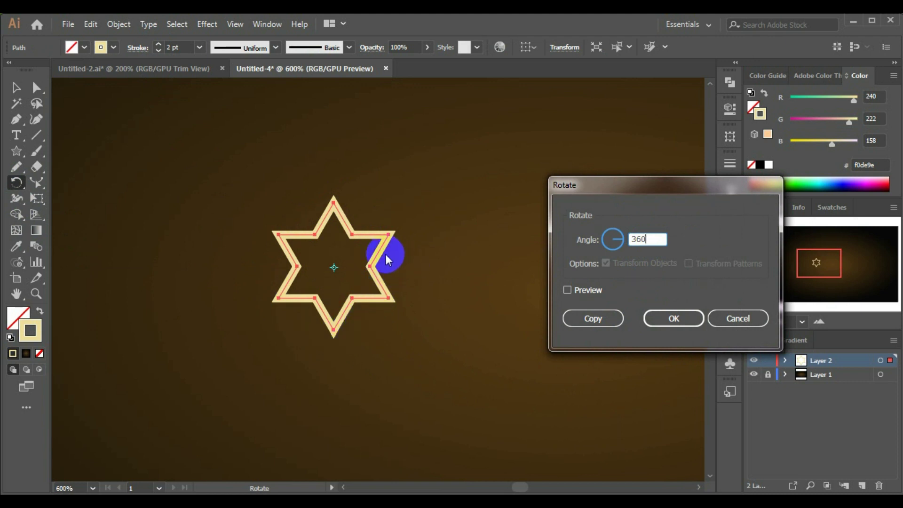
{"action": "double_click", "coordinate": [640, 241]}
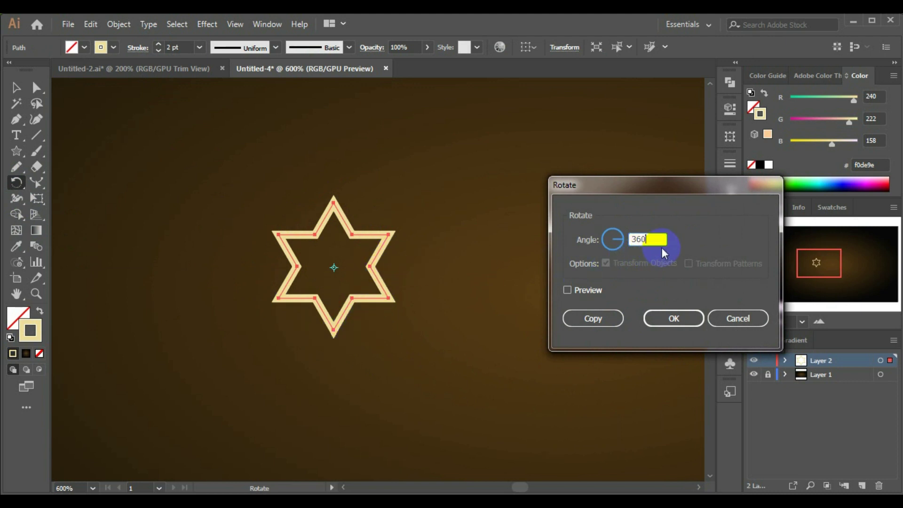
{"action": "type", "text": "/12"}
{"action": "left_click", "coordinate": [592, 323]}
{"action": "key", "text": "ctrl+d"}
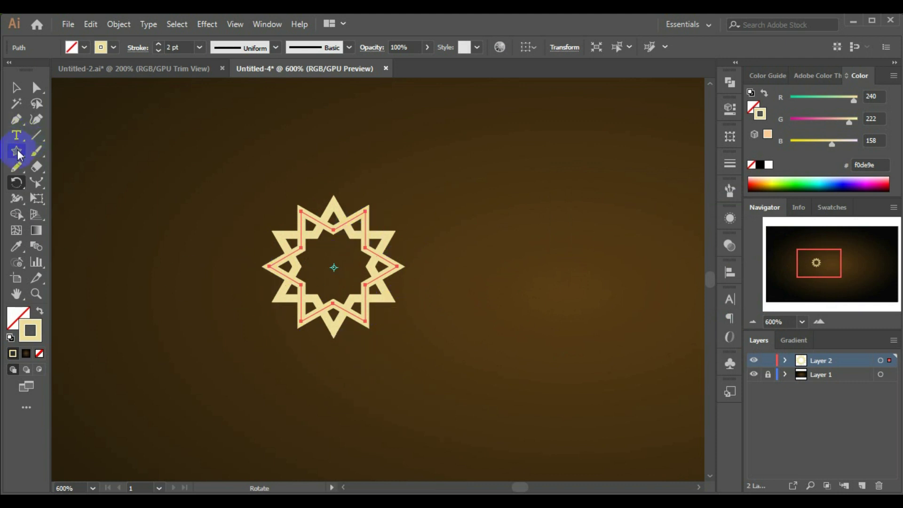
- Draw a tall ellipse petal above the star's top point
{"action": "mouse_move", "coordinate": [19, 156]}
{"action": "left_mouse_down"}
{"action": "mouse_move", "coordinate": [72, 218]}
{"action": "mouse_move", "coordinate": [61, 185]}
{"action": "left_mouse_up"}
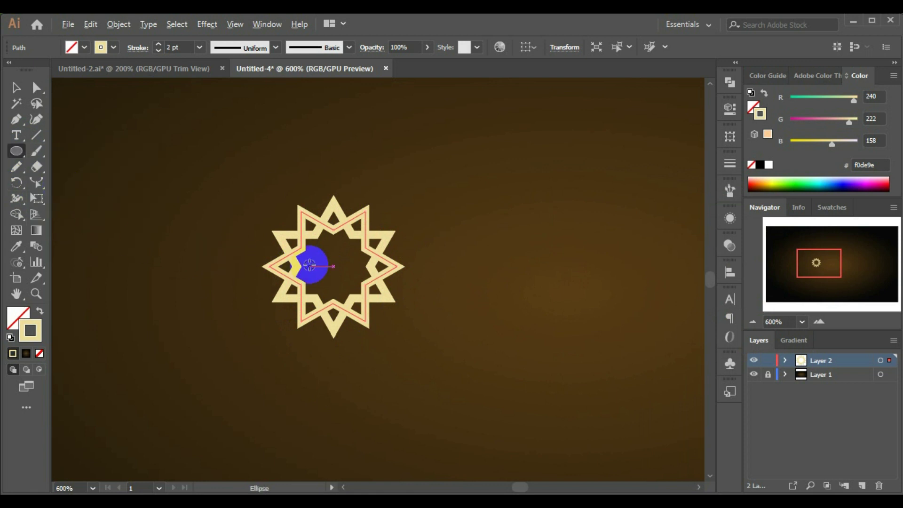
{"action": "key", "text": "ctrl+minus"}
{"action": "mouse_move", "coordinate": [309, 265]}
{"action": "left_mouse_down"}
{"action": "mouse_move", "coordinate": [323, 271]}
{"action": "mouse_move", "coordinate": [328, 204]}
{"action": "mouse_move", "coordinate": [341, 258]}
{"action": "left_mouse_up"}
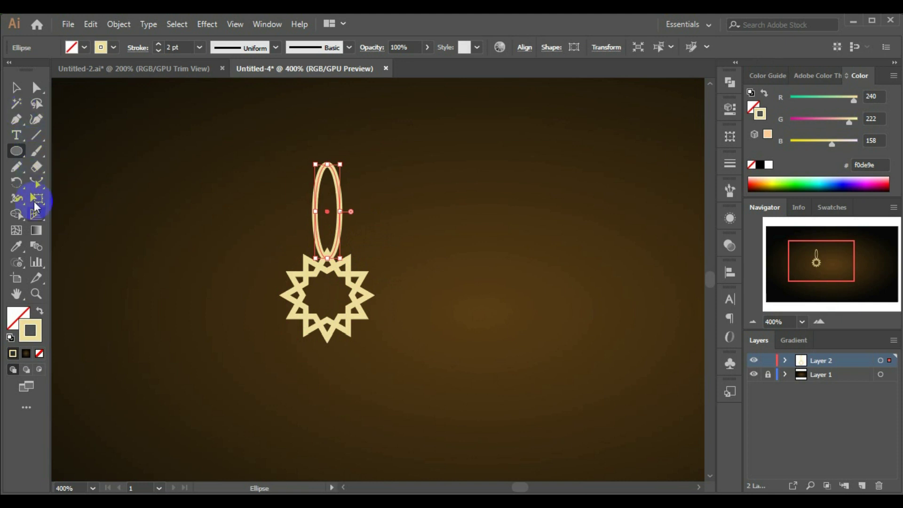
- Copy the ellipse around the star's centre at 360/10, repeating until ten petals radiate
{"action": "left_click", "coordinate": [16, 183]}
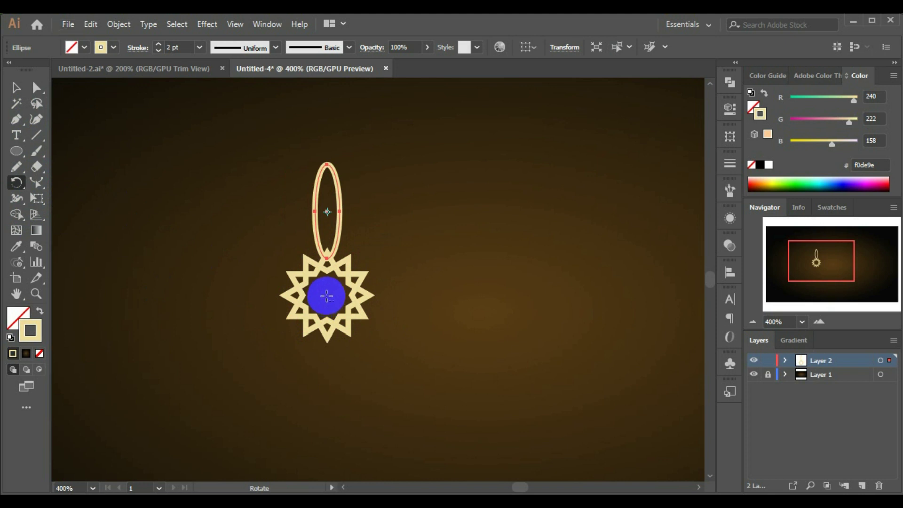
{"action": "left_click", "coordinate": [326, 296], "text": "alt"}
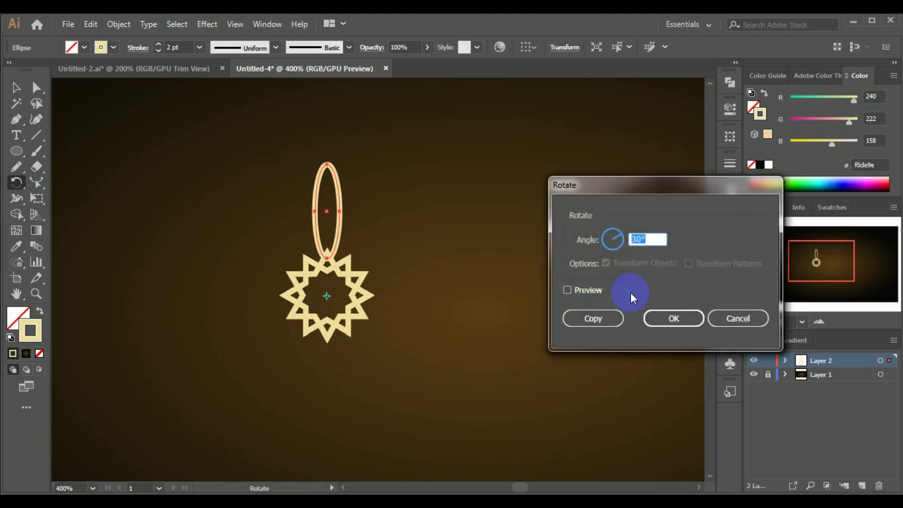
{"action": "type", "text": "3"}
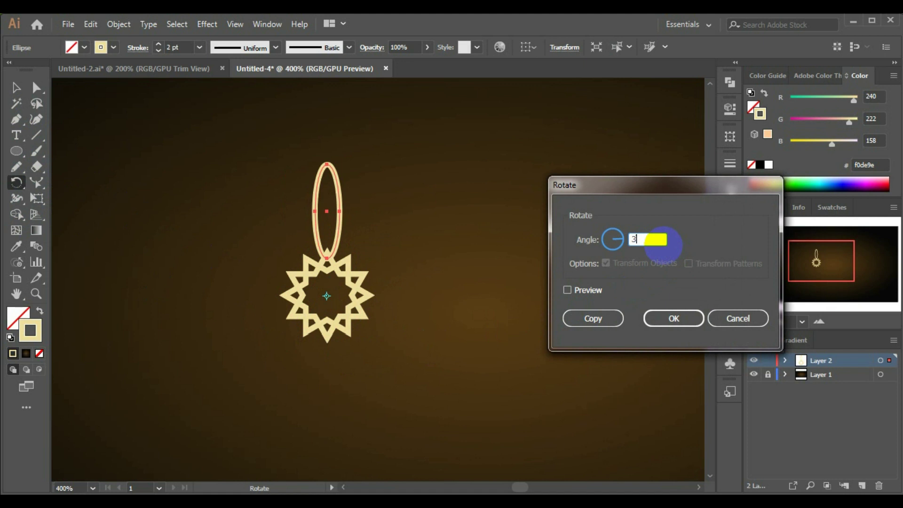
{"action": "type", "text": "60/"}
{"action": "type", "text": "10"}
{"action": "left_click", "coordinate": [587, 319]}
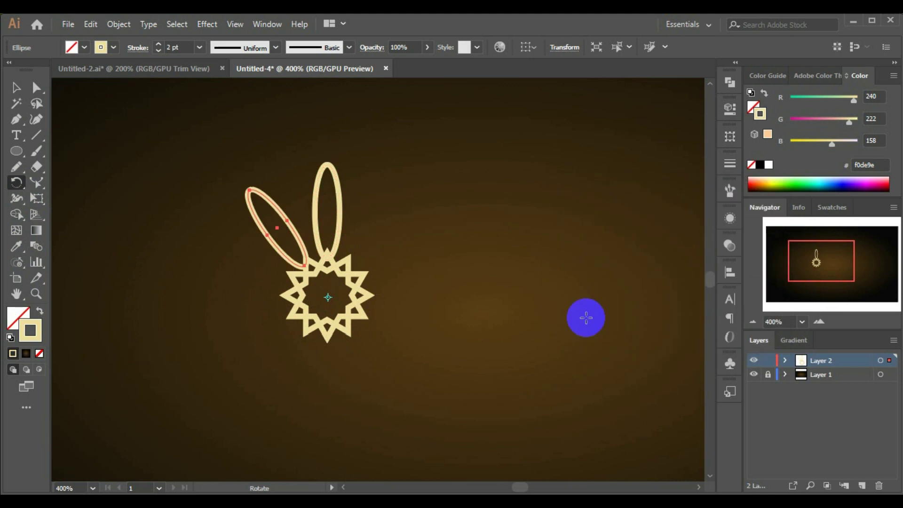
{"action": "key", "text": "ctrl"}
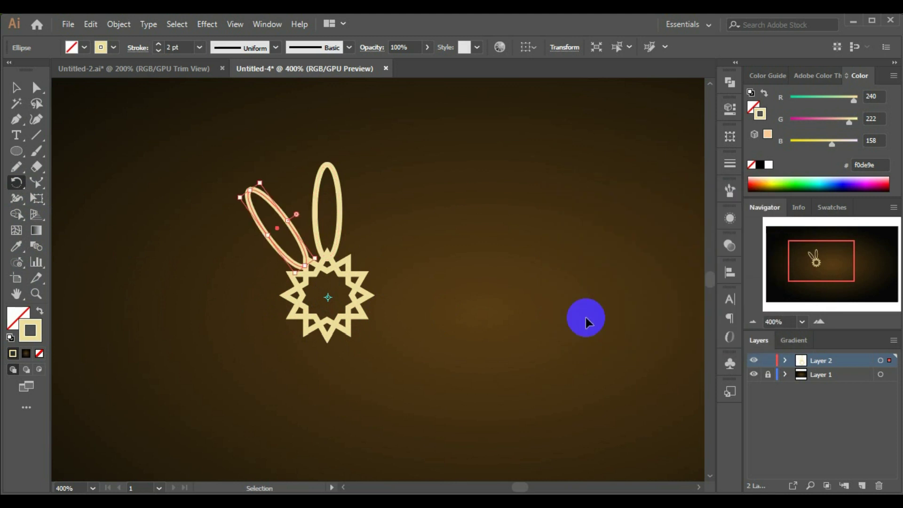
{"action": "key", "text": "ctrl+d"}
{"action": "key", "text": "ctrl+d"}
{"action": "key", "text": "ctrl+d"}
{"action": "key", "text": "ctrl+d"}
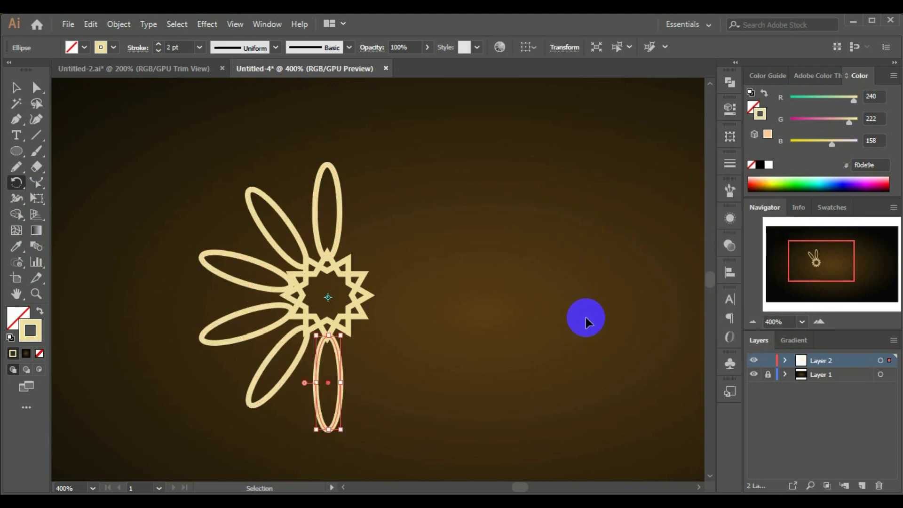
{"action": "key", "text": "ctrl+d"}
{"action": "key", "text": "ctrl+d"}
{"action": "key", "text": "ctrl+d"}
{"action": "key", "text": "ctrl+d"}
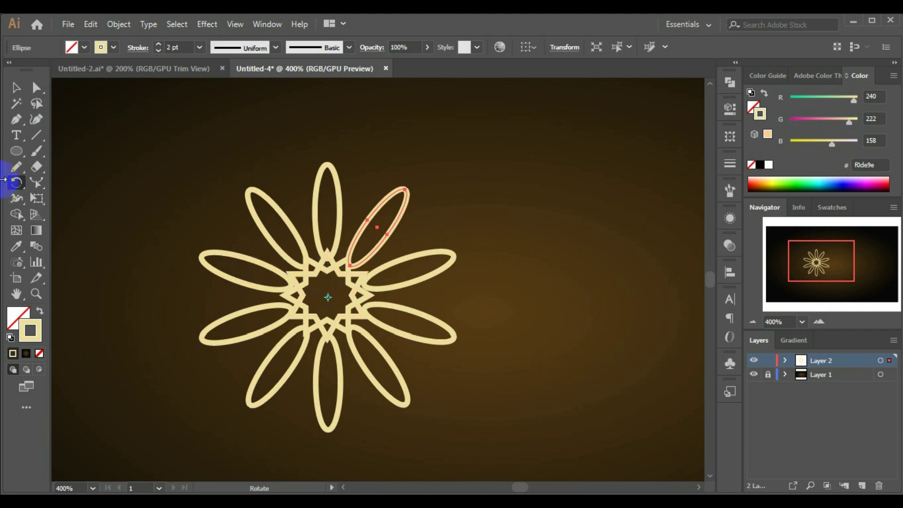
{"action": "left_click_drag", "start_coordinate": [16, 151], "coordinate": [52, 166]}
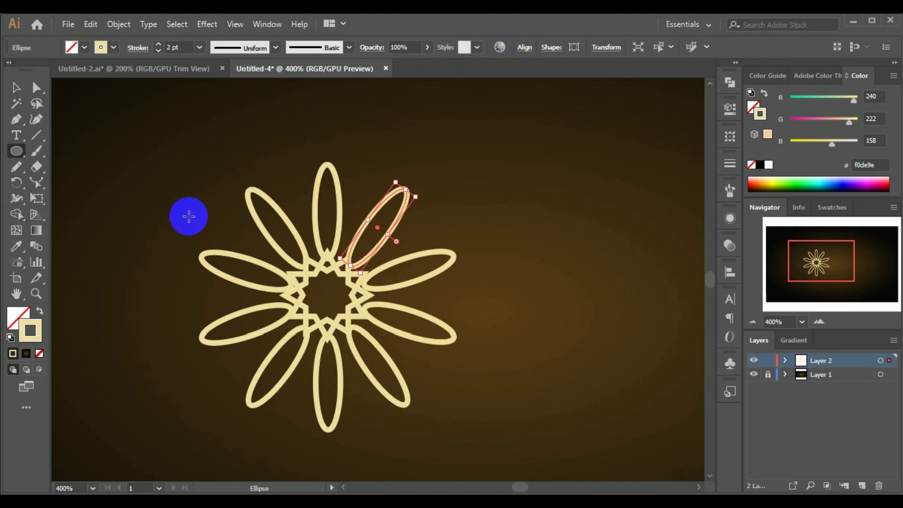
- Draw a kite-shaped diamond between two petals with the Pen tool and select it
{"action": "left_click", "coordinate": [17, 151]}
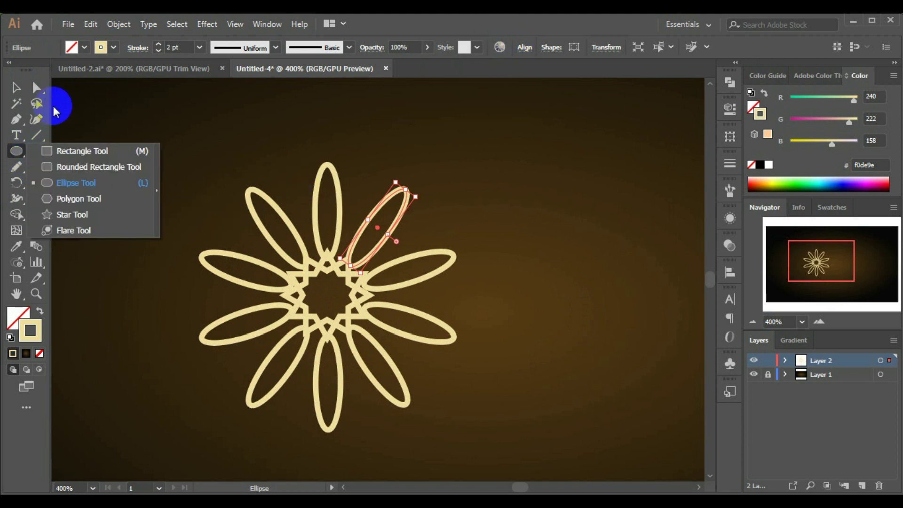
{"action": "left_click", "coordinate": [16, 121]}
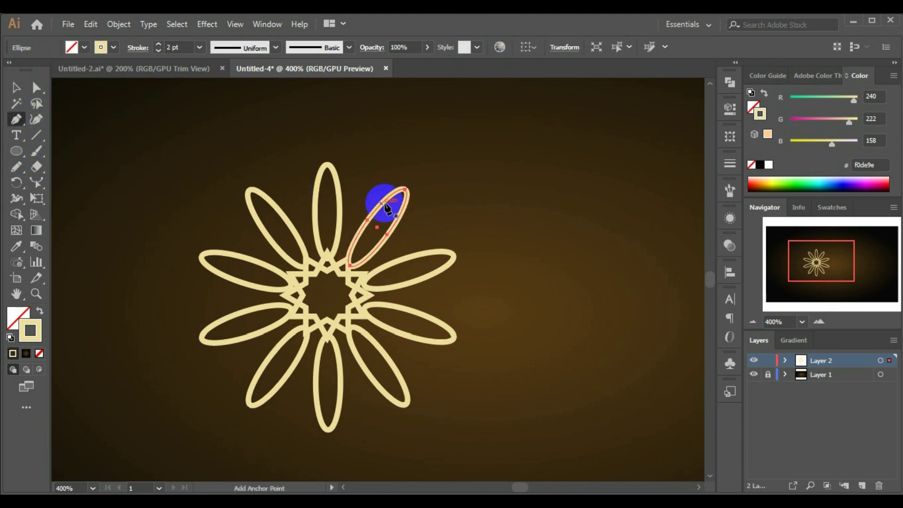
{"action": "left_click", "coordinate": [356, 216]}
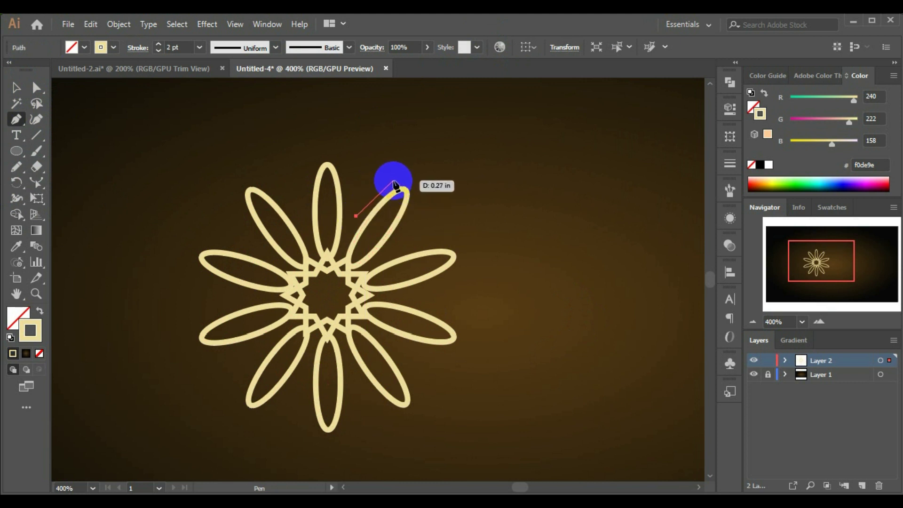
{"action": "mouse_move", "coordinate": [394, 181]}
{"action": "left_mouse_down"}
{"action": "mouse_move", "coordinate": [394, 118]}
{"action": "mouse_move", "coordinate": [345, 170]}
{"action": "left_mouse_up"}
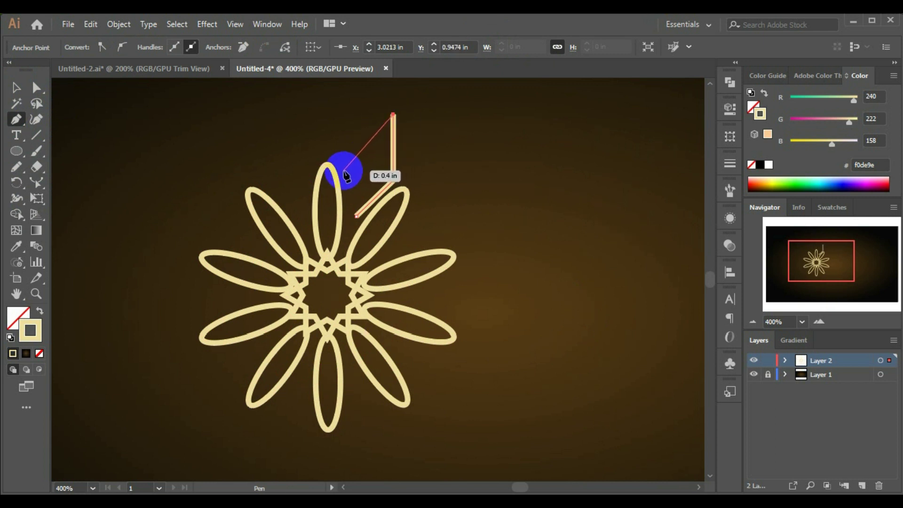
{"action": "left_click", "coordinate": [343, 165]}
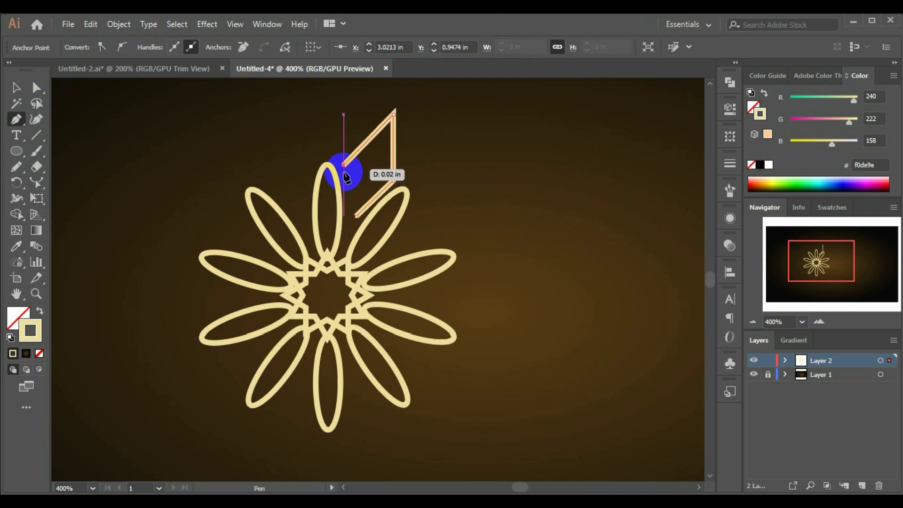
{"action": "left_click", "coordinate": [356, 217]}
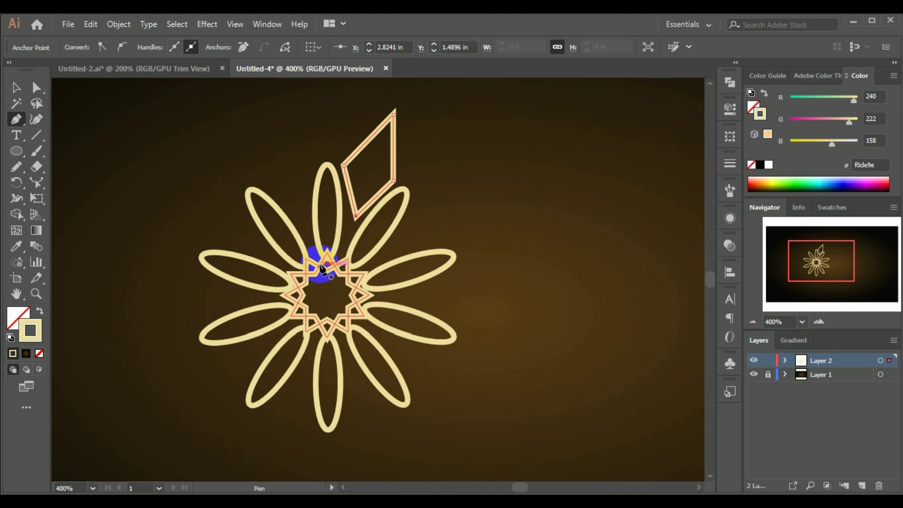
{"action": "left_click", "coordinate": [14, 96]}
{"action": "left_click", "coordinate": [355, 242]}
{"action": "left_click", "coordinate": [519, 288]}
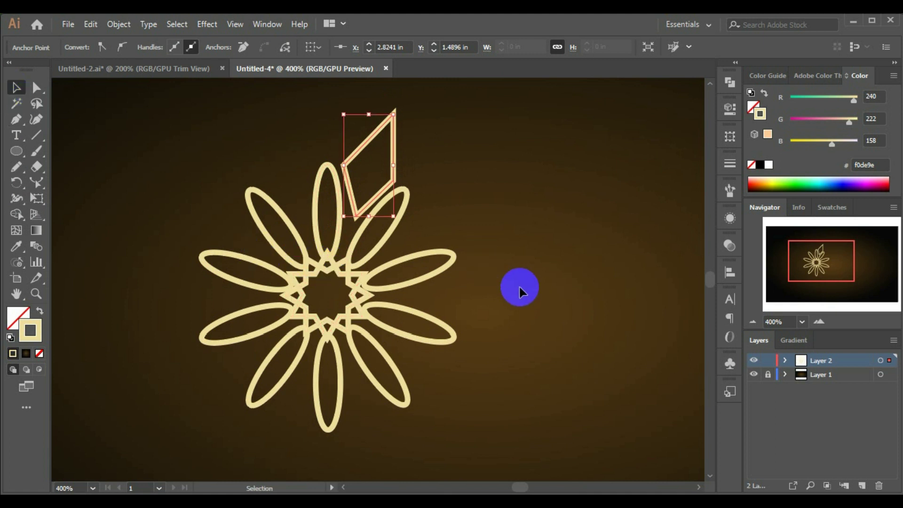
{"action": "left_click", "coordinate": [376, 148]}
{"action": "left_click", "coordinate": [396, 147]}
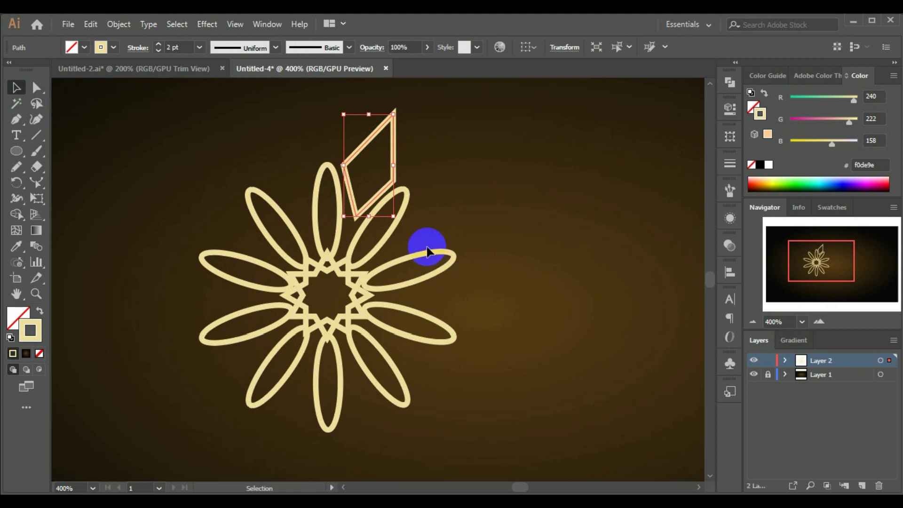
- Copy the diamond around the flower's centre at 36°, repeat it, then zoom out
{"action": "left_click", "coordinate": [16, 182]}
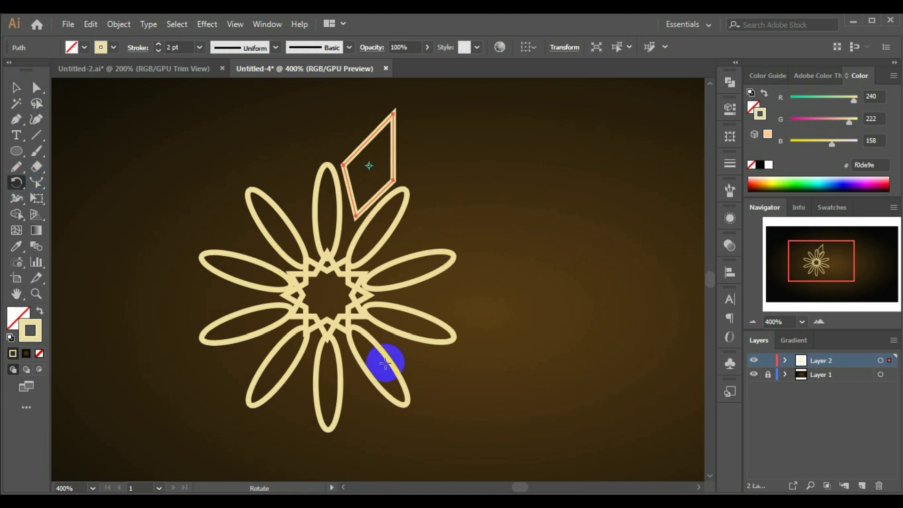
{"action": "left_click", "coordinate": [325, 295], "text": "alt"}
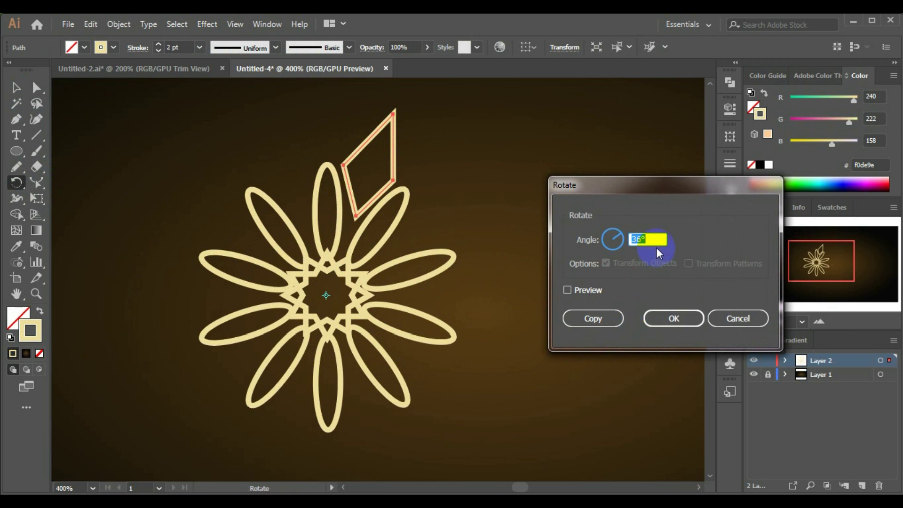
{"action": "left_click", "coordinate": [594, 318]}
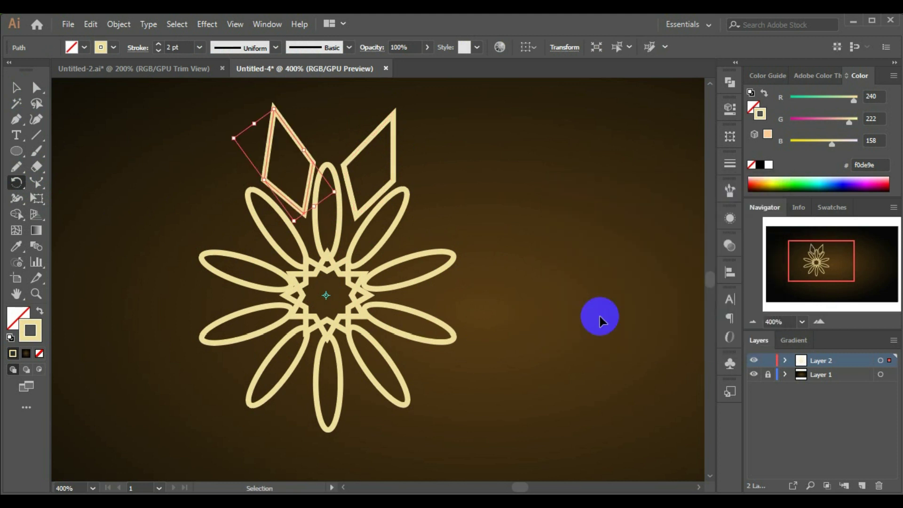
{"action": "key", "text": "ctrl+d"}
{"action": "key", "text": "ctrl+d"}
{"action": "key", "text": "ctrl+d"}
{"action": "key", "text": "ctrl+d"}
{"action": "key", "text": "ctrl+d"}
{"action": "key", "text": "ctrl+d"}
{"action": "key", "text": "ctrl+d"}
{"action": "key", "text": "ctrl+d"}
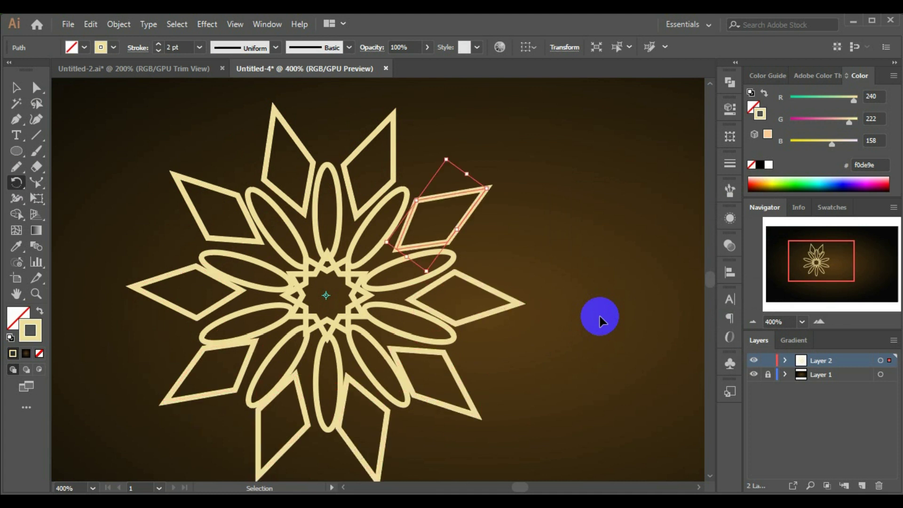
{"action": "key", "text": "ctrl+minus"}
{"action": "key", "text": "ctrl+minus"}
{"action": "key", "text": "ctrl+minus"}
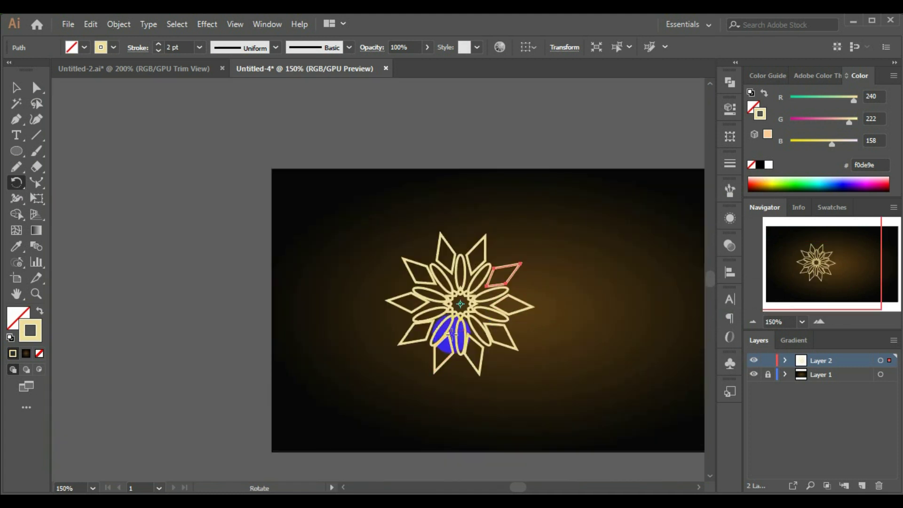
{"action": "left_click", "coordinate": [16, 88]}
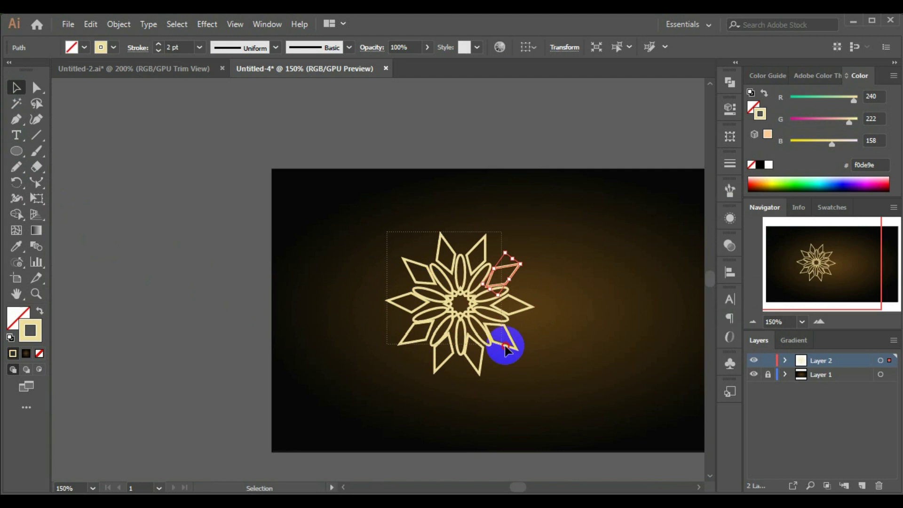
{"action": "mouse_move", "coordinate": [372, 241]}
{"action": "left_mouse_down"}
{"action": "mouse_move", "coordinate": [541, 373]}
{"action": "mouse_move", "coordinate": [504, 358]}
{"action": "left_mouse_up"}
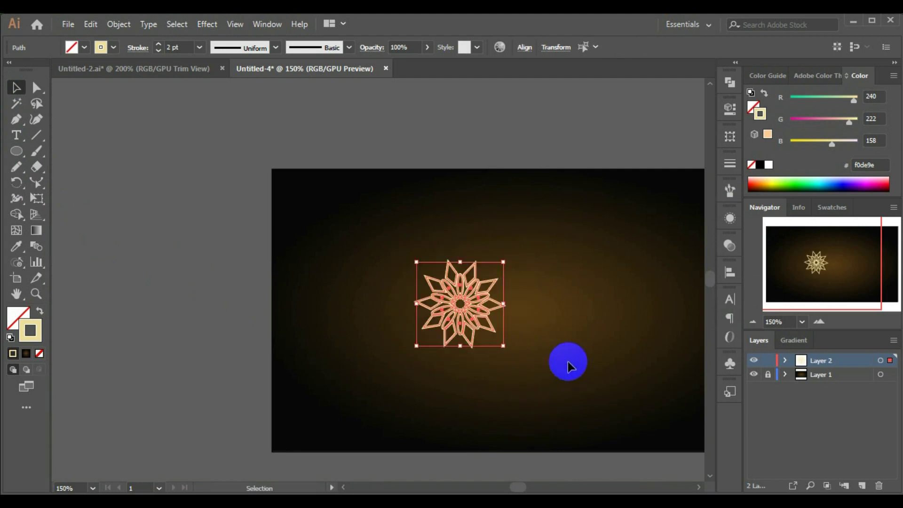
{"action": "left_click", "coordinate": [568, 363]}
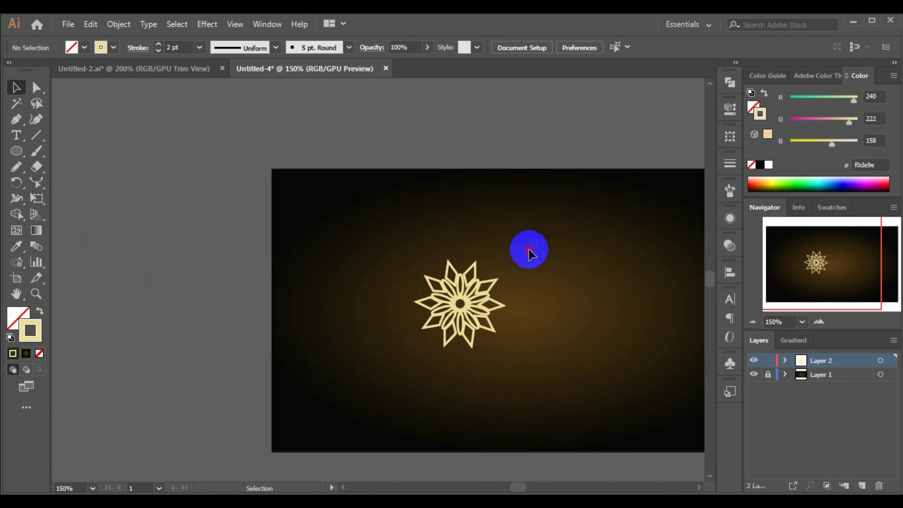
{"action": "left_click_drag", "start_coordinate": [529, 252], "coordinate": [404, 353]}
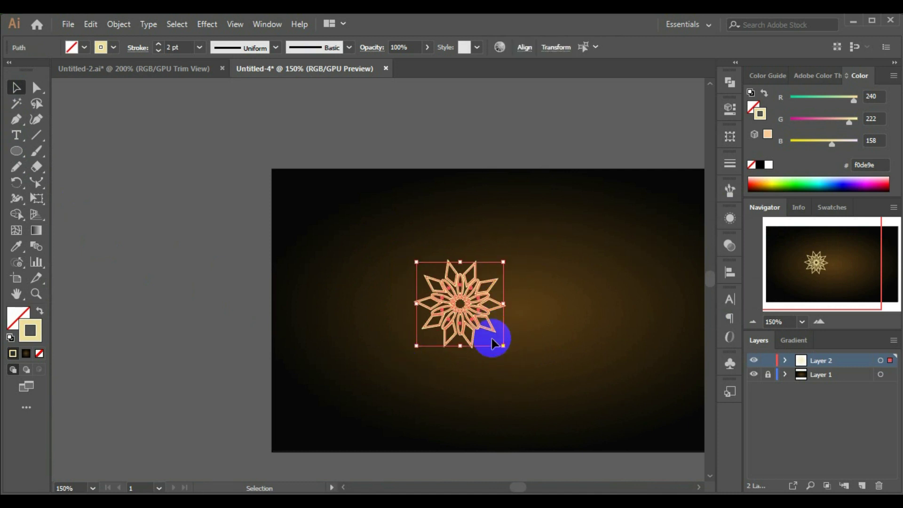
{"action": "left_click", "coordinate": [17, 153]}
{"action": "left_click_drag", "start_coordinate": [303, 268], "coordinate": [358, 318]}
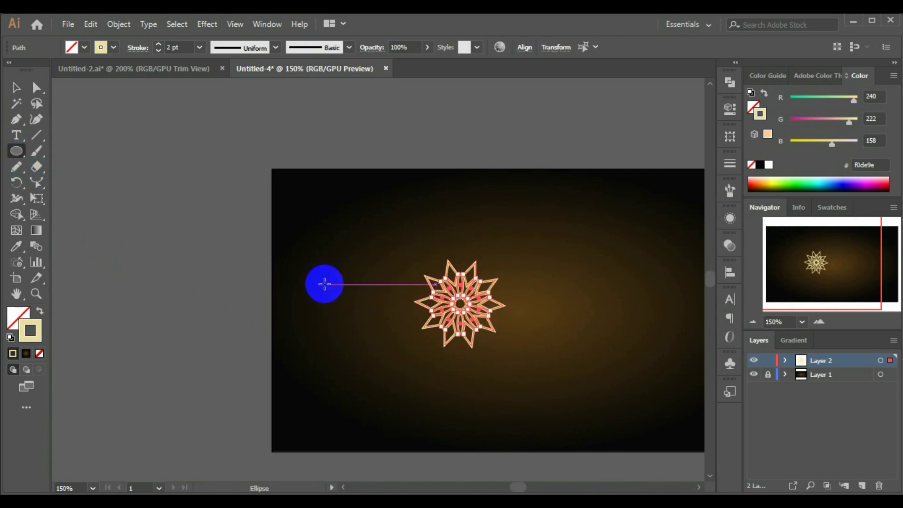
- Draw a six-point star left of the flower and add a copy rotated 360/12
{"action": "key", "text": "ctrl+z"}
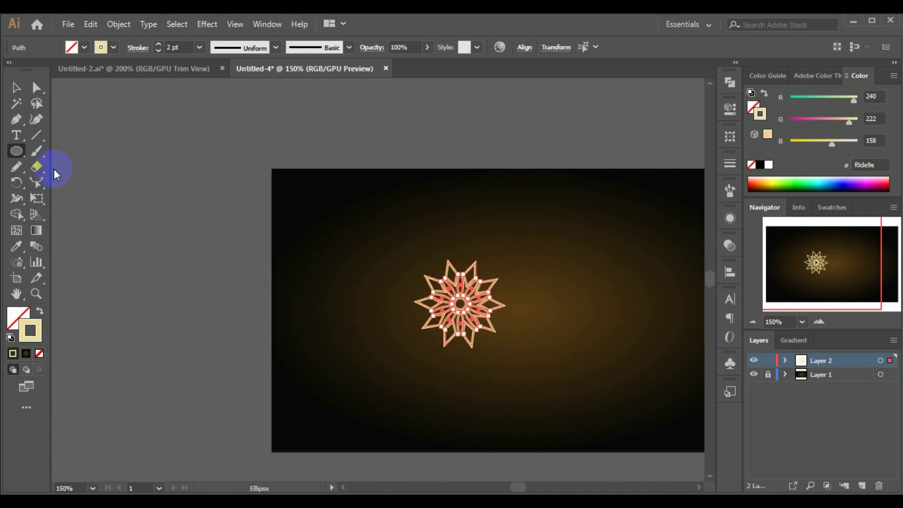
{"action": "left_click_drag", "start_coordinate": [16, 151], "coordinate": [56, 193]}
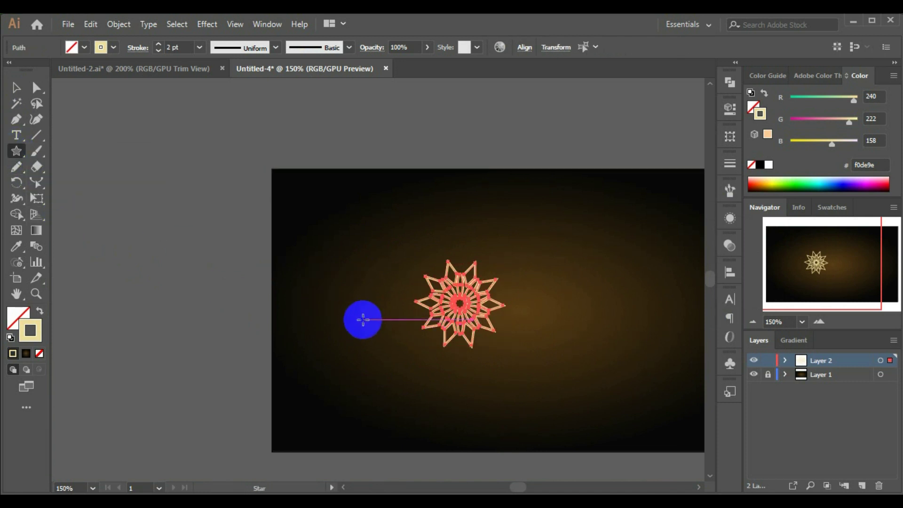
{"action": "mouse_move", "coordinate": [335, 297]}
{"action": "left_mouse_down"}
{"action": "mouse_move", "coordinate": [371, 315]}
{"action": "mouse_move", "coordinate": [359, 312]}
{"action": "left_mouse_up"}
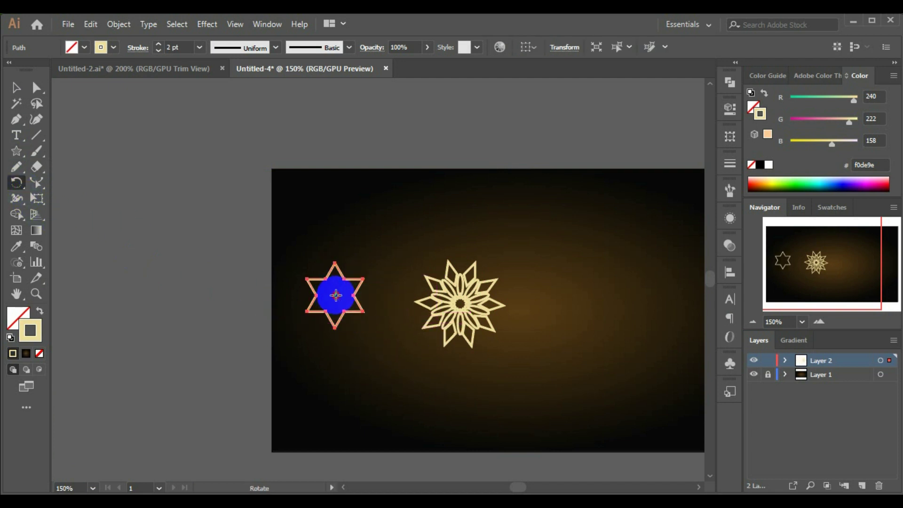
{"action": "left_click", "coordinate": [336, 295], "text": "alt"}
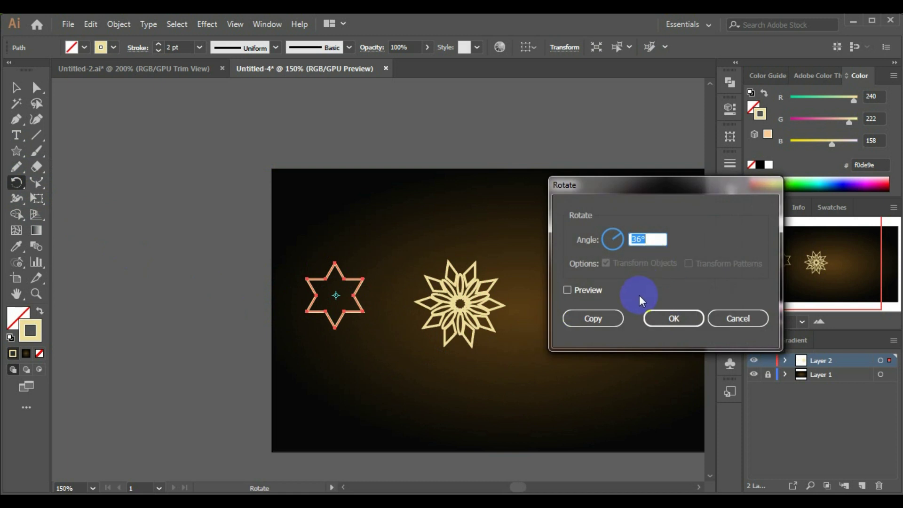
{"action": "type", "text": "360"}
{"action": "type", "text": "/"}
{"action": "type", "text": "12"}
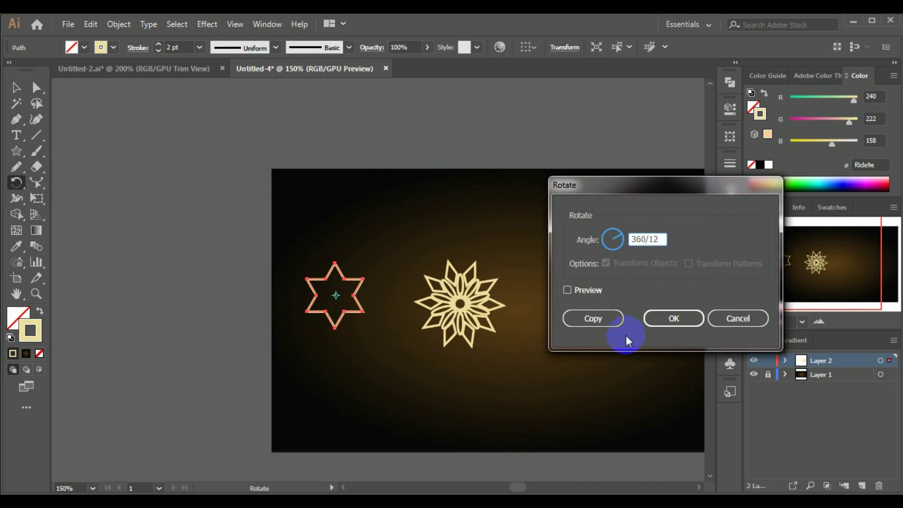
{"action": "left_click", "coordinate": [594, 318]}
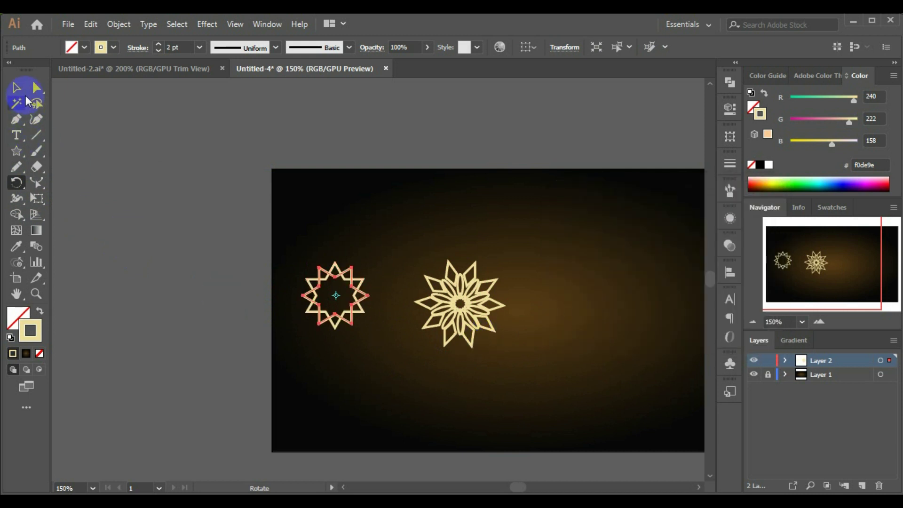
- Expand both overlapping stars and unite them into one twelve-point shape
{"action": "left_click", "coordinate": [16, 88]}
{"action": "left_click_drag", "start_coordinate": [296, 246], "coordinate": [391, 357]}
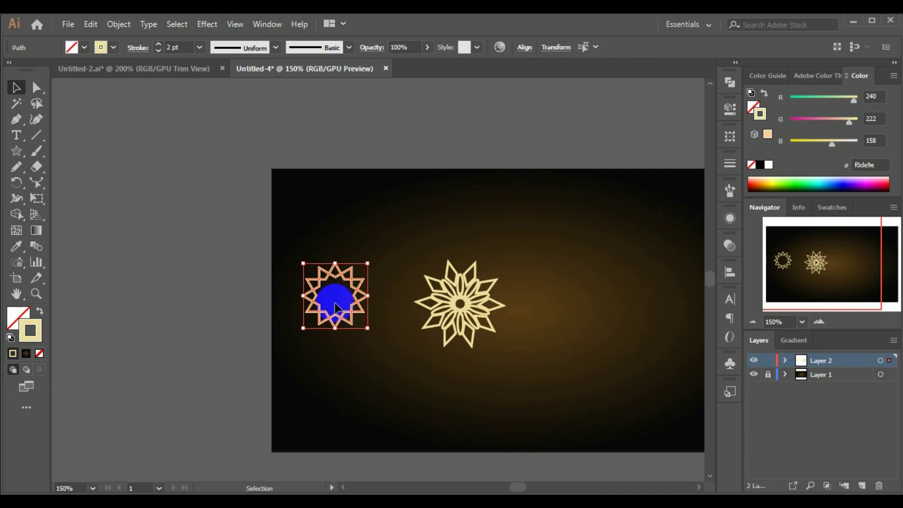
{"action": "left_click", "coordinate": [115, 24]}
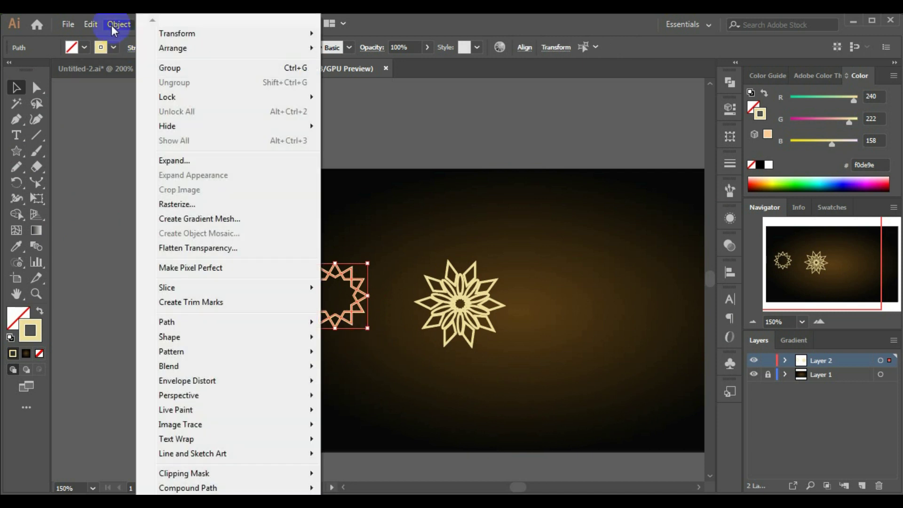
{"action": "left_click", "coordinate": [169, 162]}
{"action": "left_click", "coordinate": [431, 335]}
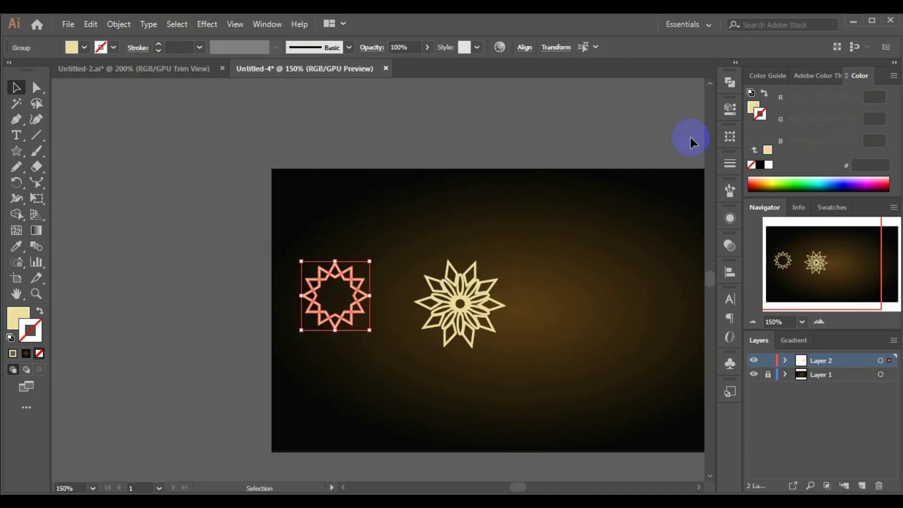
{"action": "left_click", "coordinate": [730, 83]}
{"action": "left_click", "coordinate": [575, 112]}
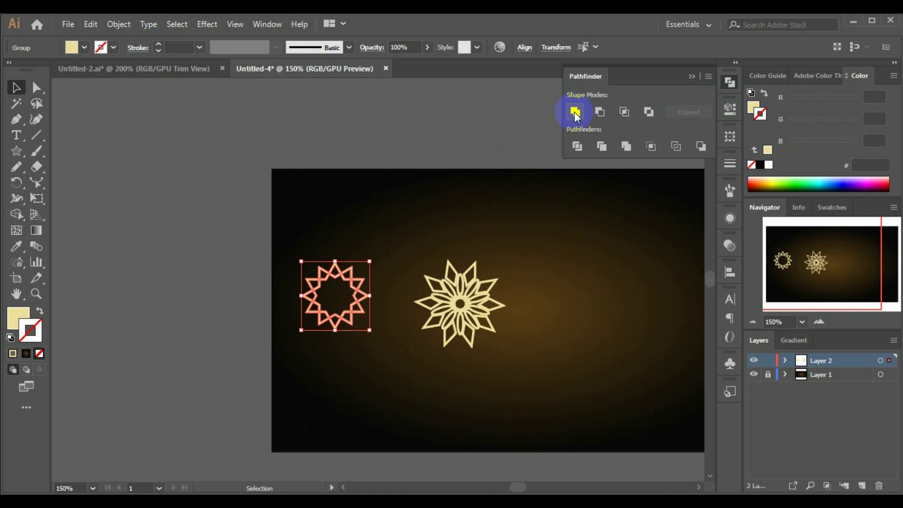
{"action": "left_click", "coordinate": [366, 360]}
- Select the whole flower and set its stroke weight to 1 pt
{"action": "key", "text": "z"}
{"action": "left_click", "coordinate": [337, 327]}
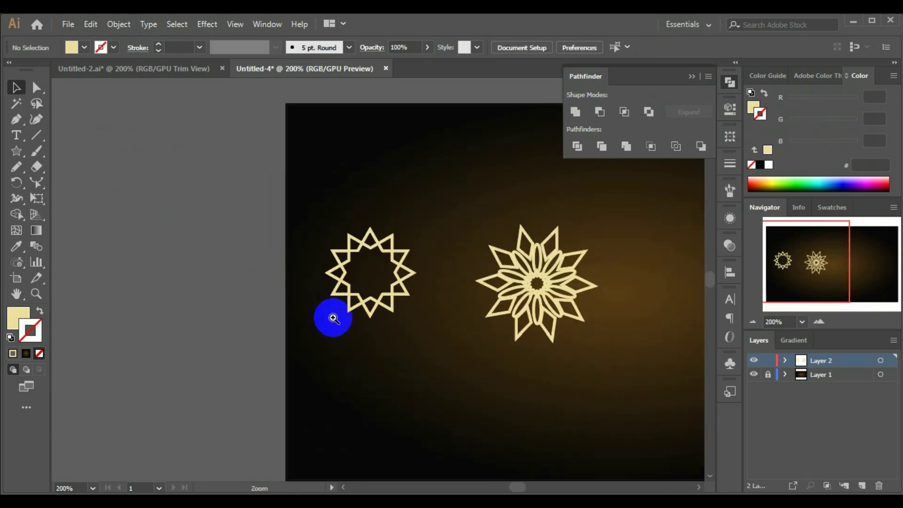
{"action": "left_click", "coordinate": [378, 263]}
{"action": "left_click_drag", "start_coordinate": [444, 302], "coordinate": [196, 306]}
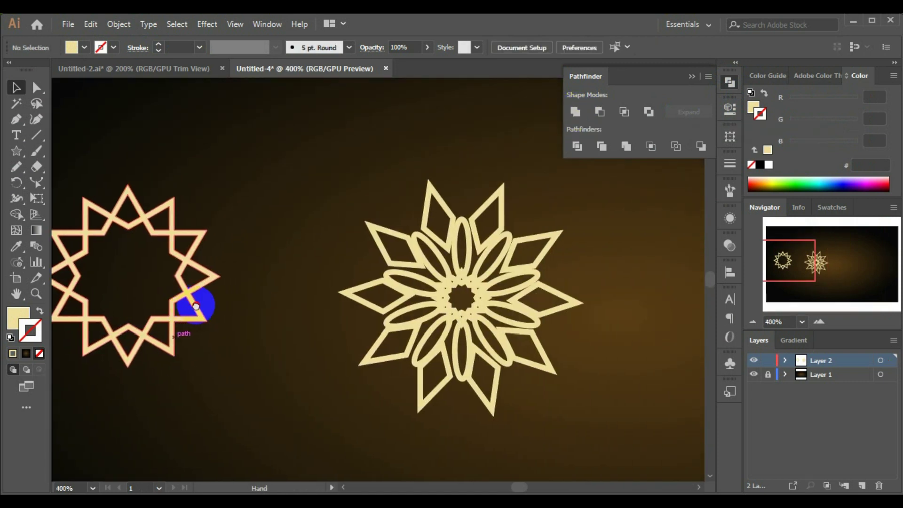
{"action": "key", "text": "v"}
{"action": "left_click_drag", "start_coordinate": [600, 438], "coordinate": [568, 426]}
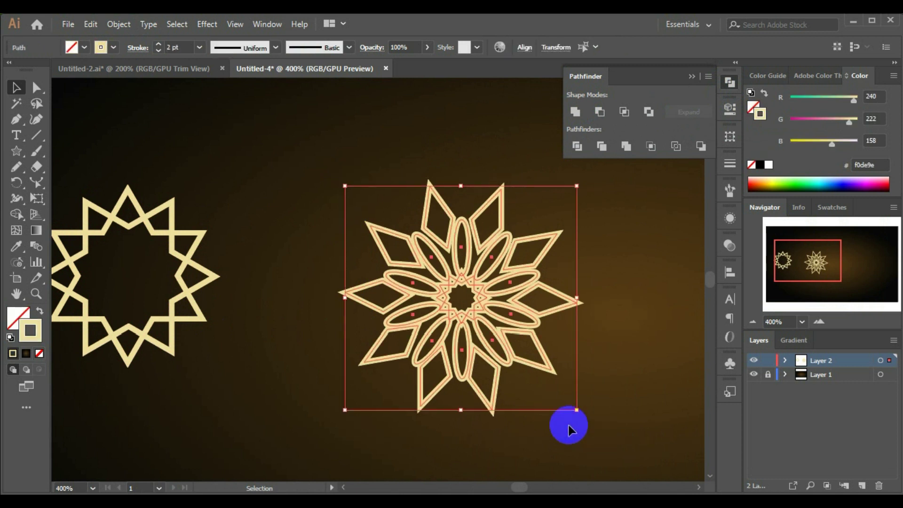
{"action": "left_click", "coordinate": [159, 50]}
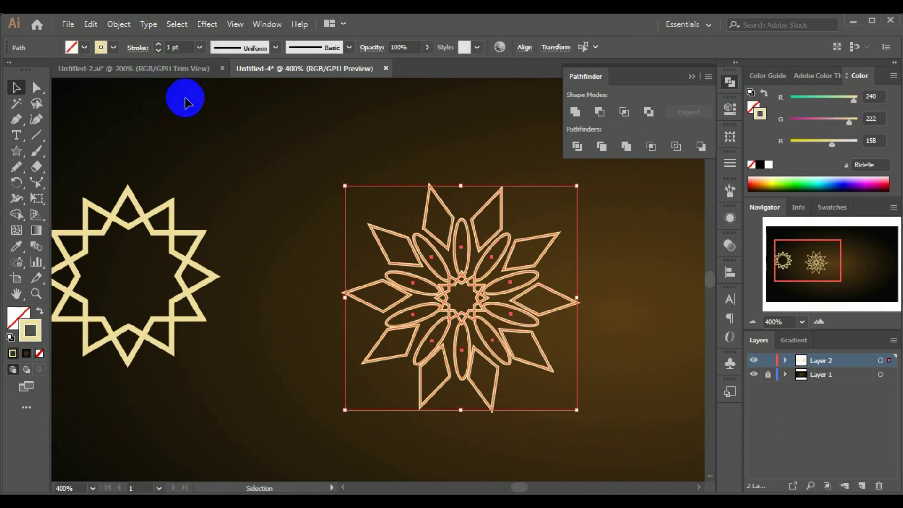
- Expand the flower outlines and unite them into a single filled shape
{"action": "left_click", "coordinate": [119, 24]}
{"action": "mouse_move", "coordinate": [167, 321]}
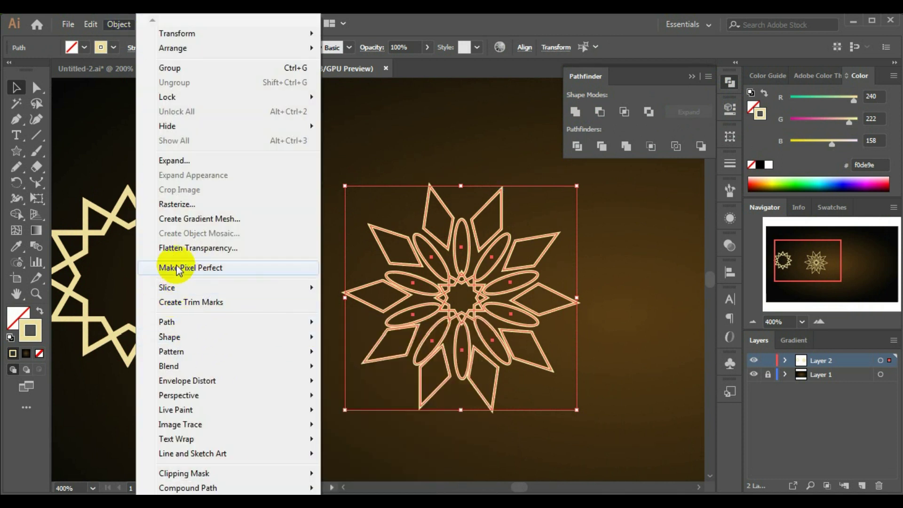
{"action": "left_click", "coordinate": [191, 161]}
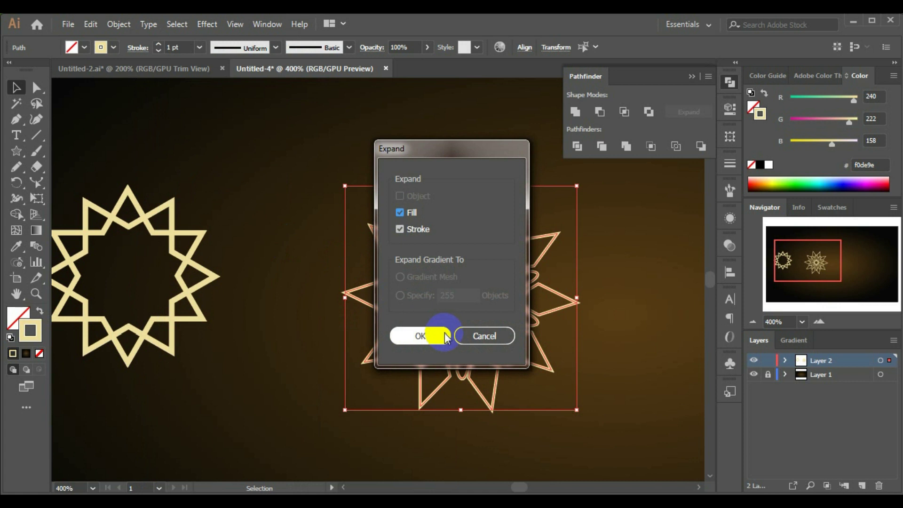
{"action": "left_click", "coordinate": [425, 332]}
{"action": "left_click", "coordinate": [576, 113]}
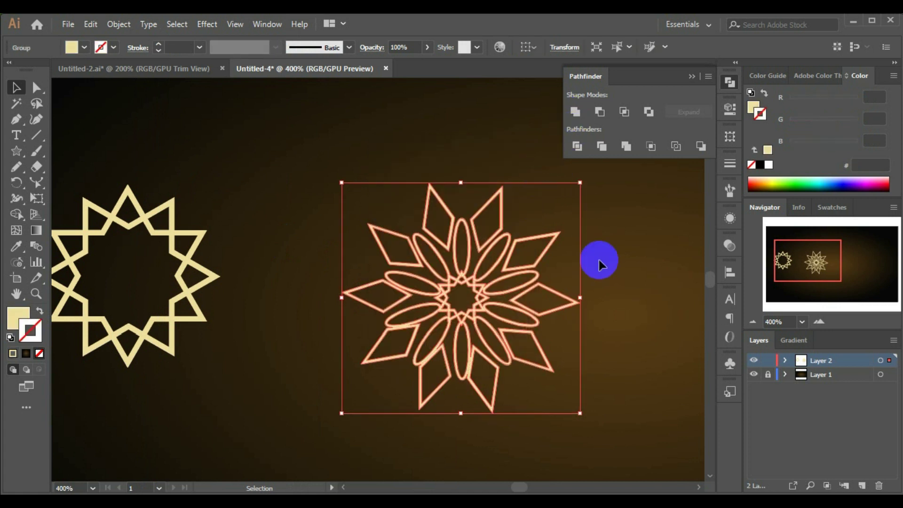
{"action": "left_click", "coordinate": [648, 327]}
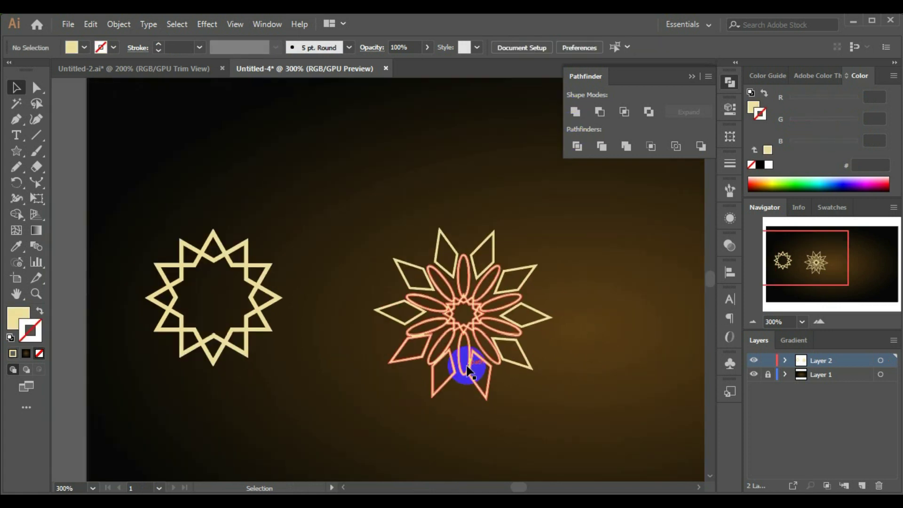
- Move the twelve-point star off the artboard to the top-left
{"action": "scroll", "coordinate": [414, 367], "scroll_direction": "down", "scroll_amount": 2}
{"action": "mouse_move", "coordinate": [515, 369]}
{"action": "left_mouse_down"}
{"action": "mouse_move", "coordinate": [346, 366]}
{"action": "mouse_move", "coordinate": [458, 377]}
{"action": "left_mouse_up"}
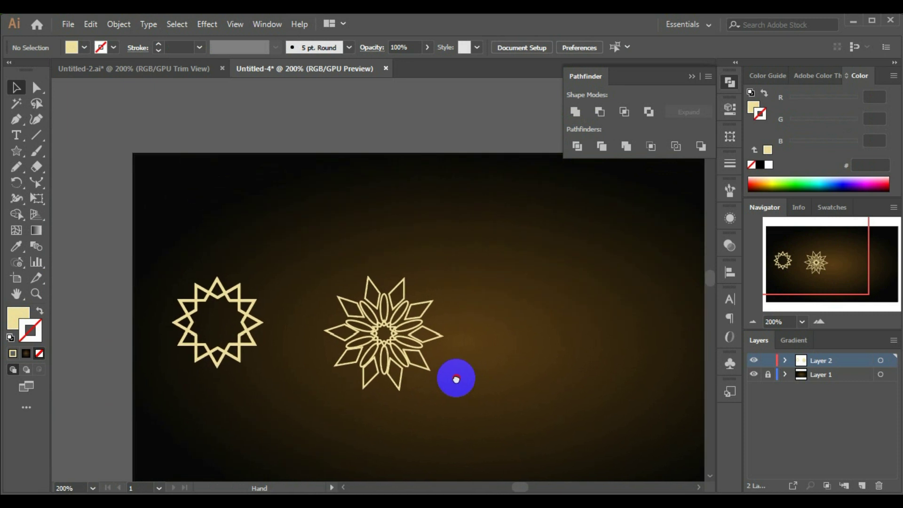
{"action": "left_click_drag", "start_coordinate": [156, 241], "coordinate": [269, 387]}
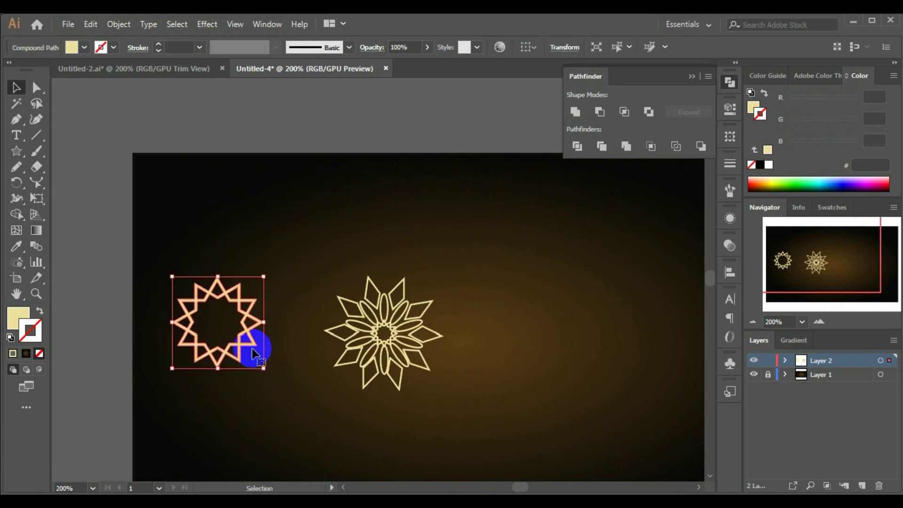
{"action": "left_click_drag", "start_coordinate": [251, 343], "coordinate": [76, 138]}
- Scale the flower down to about 1.2 in wide and reselect it
{"action": "left_click", "coordinate": [383, 312]}
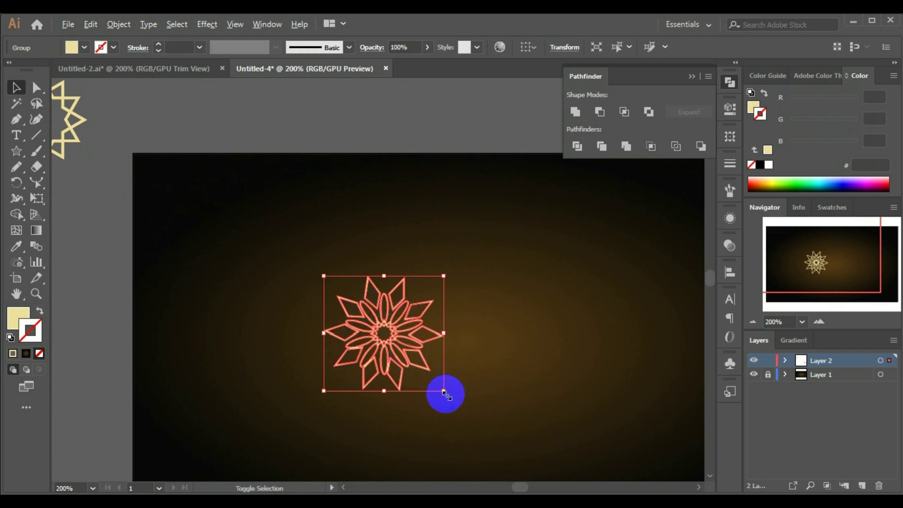
{"action": "left_click_drag", "start_coordinate": [444, 390], "coordinate": [411, 360]}
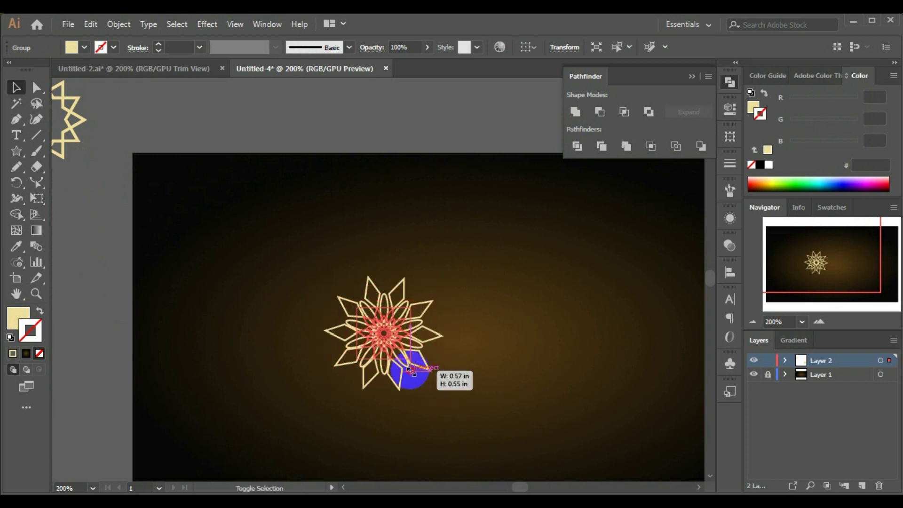
{"action": "left_click", "coordinate": [442, 373]}
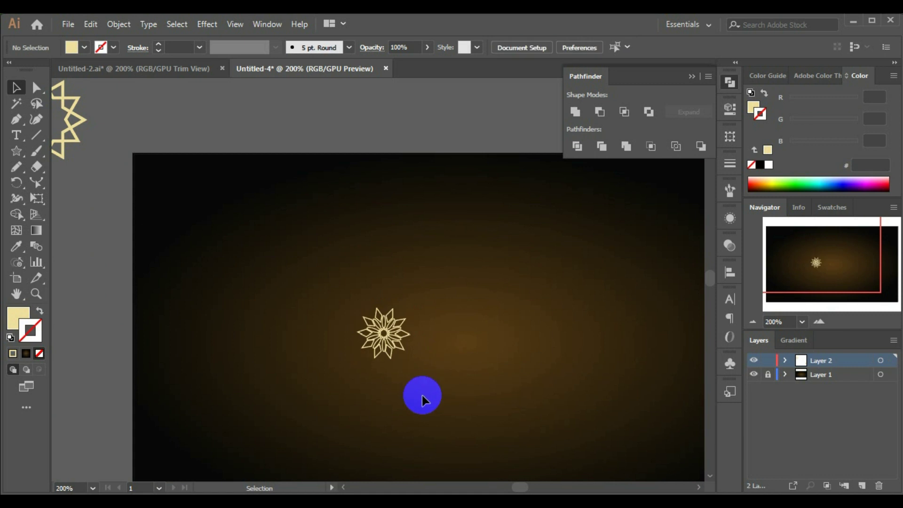
{"action": "left_click", "coordinate": [402, 341]}
{"action": "left_click", "coordinate": [336, 308]}
{"action": "left_click", "coordinate": [396, 357]}
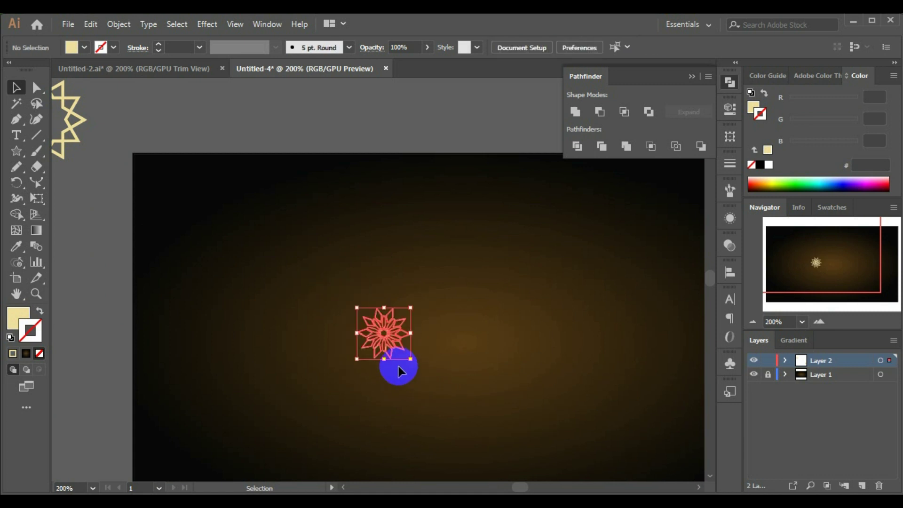
- Save the flower as a pattern swatch, then move it off the artboard
{"action": "left_click", "coordinate": [833, 210]}
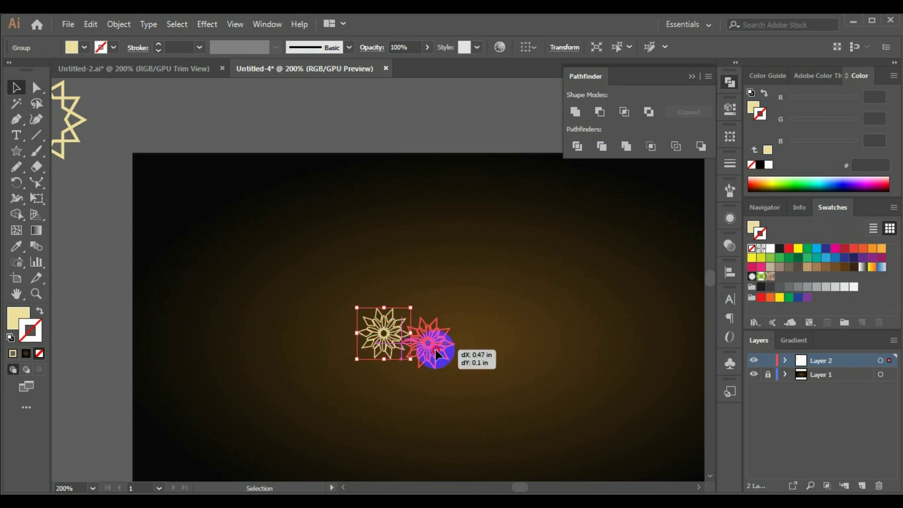
{"action": "left_click_drag", "start_coordinate": [435, 348], "coordinate": [786, 284]}
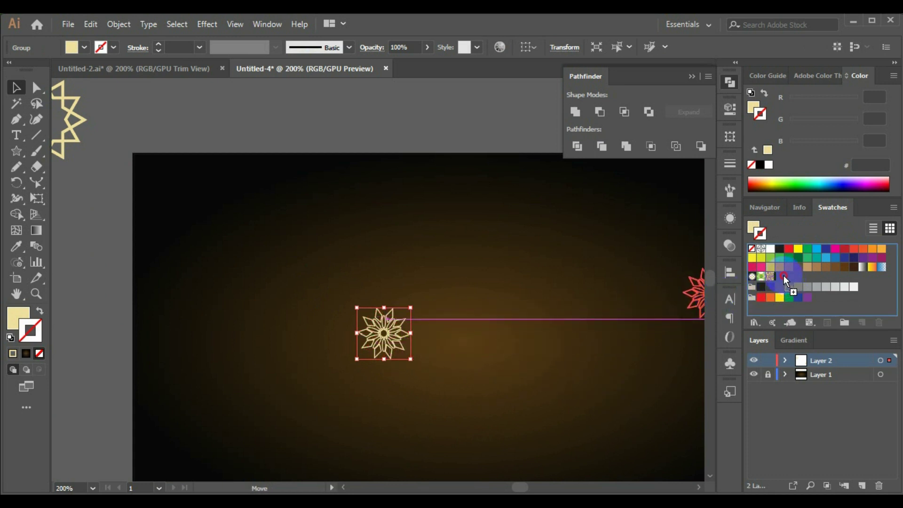
{"action": "mouse_move", "coordinate": [784, 275]}
{"action": "left_mouse_down"}
{"action": "mouse_move", "coordinate": [389, 347]}
{"action": "mouse_move", "coordinate": [141, 162]}
{"action": "left_mouse_up"}
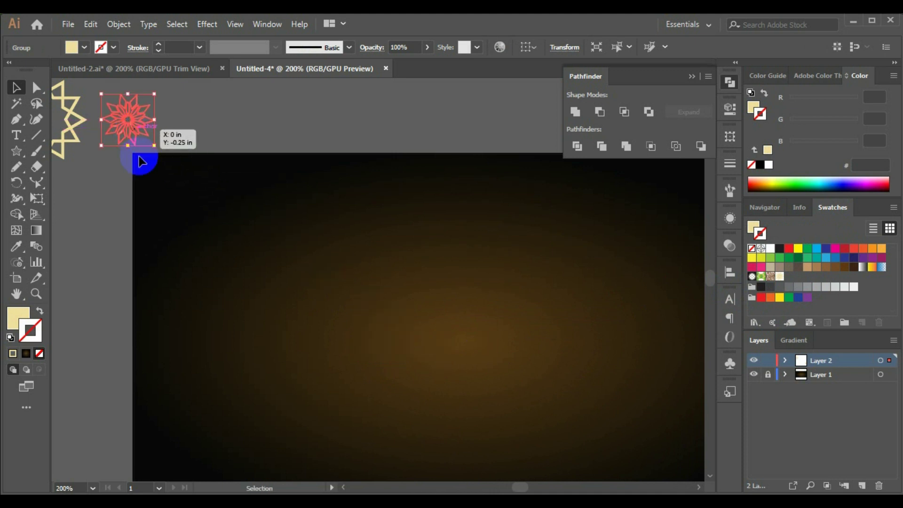
{"action": "left_click", "coordinate": [330, 155]}
{"action": "scroll", "coordinate": [349, 273], "scroll_direction": "down", "scroll_amount": 2}
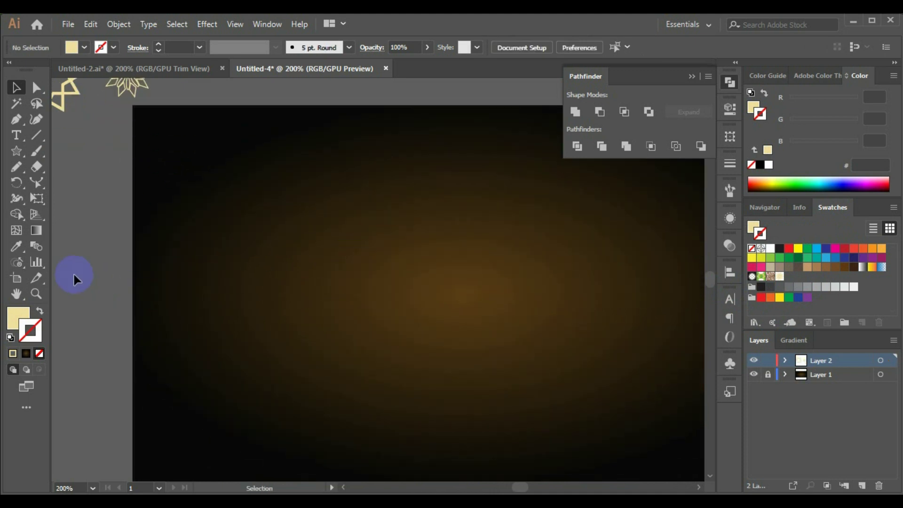
- Draw a large cream circle and duplicate it offset up and to the right
{"action": "left_click_drag", "start_coordinate": [16, 151], "coordinate": [65, 181]}
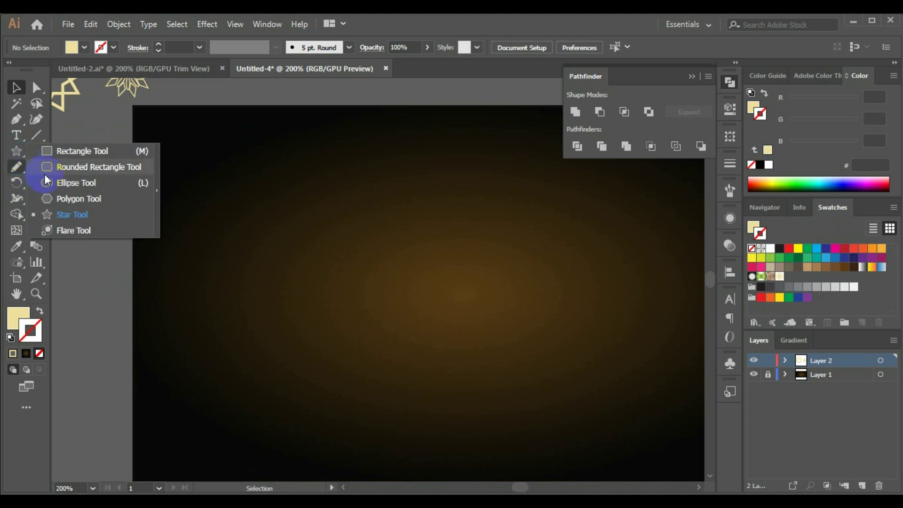
{"action": "left_click_drag", "start_coordinate": [332, 279], "coordinate": [464, 422]}
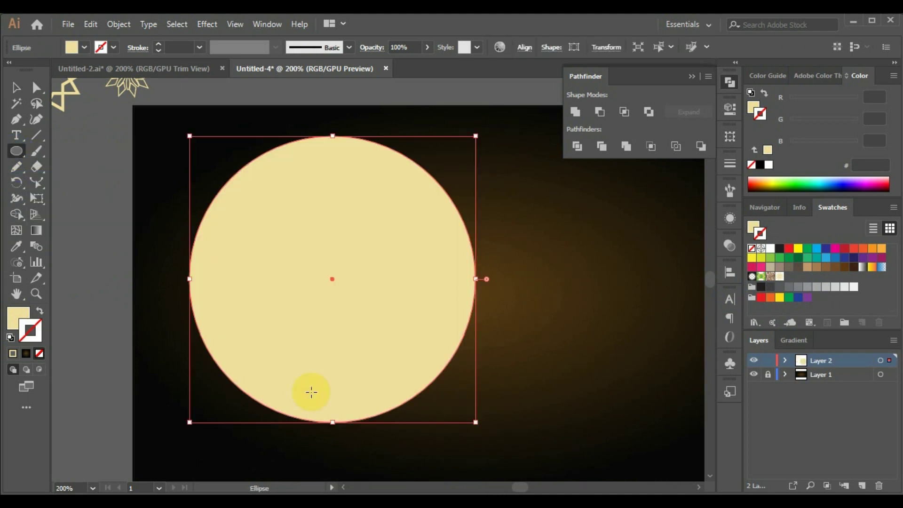
{"action": "left_click", "coordinate": [14, 88]}
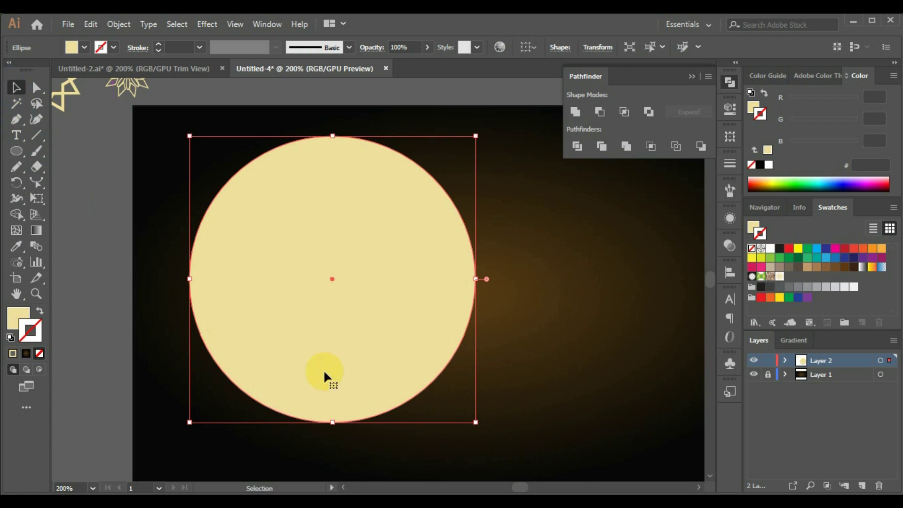
{"action": "left_click_drag", "start_coordinate": [297, 416], "coordinate": [350, 371]}
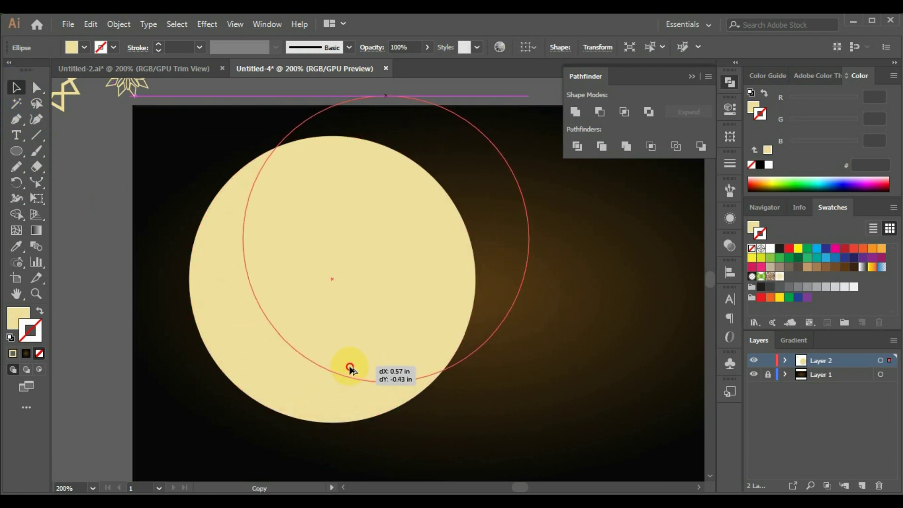
{"action": "left_click_drag", "start_coordinate": [351, 371], "coordinate": [347, 369]}
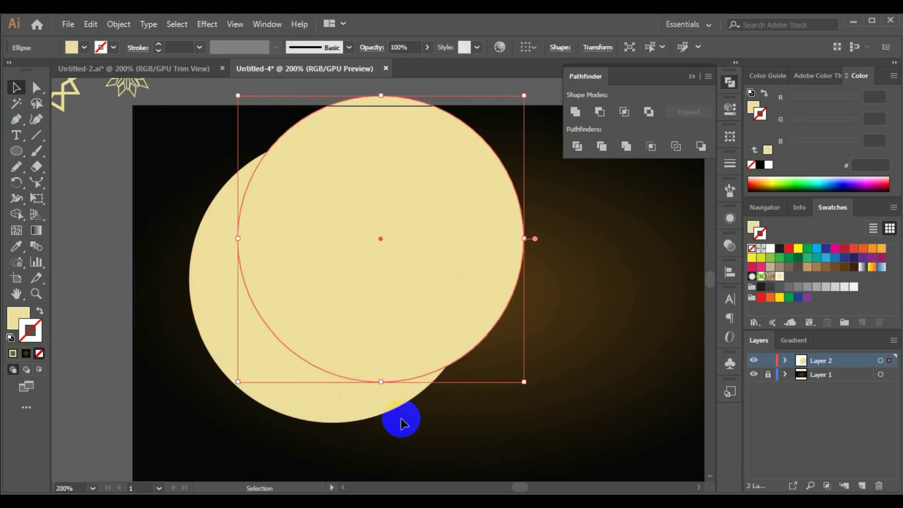
- Subtract the front circle with Minus Front to leave a crescent
{"action": "key", "text": "ctrl+a"}
{"action": "left_click", "coordinate": [600, 112]}
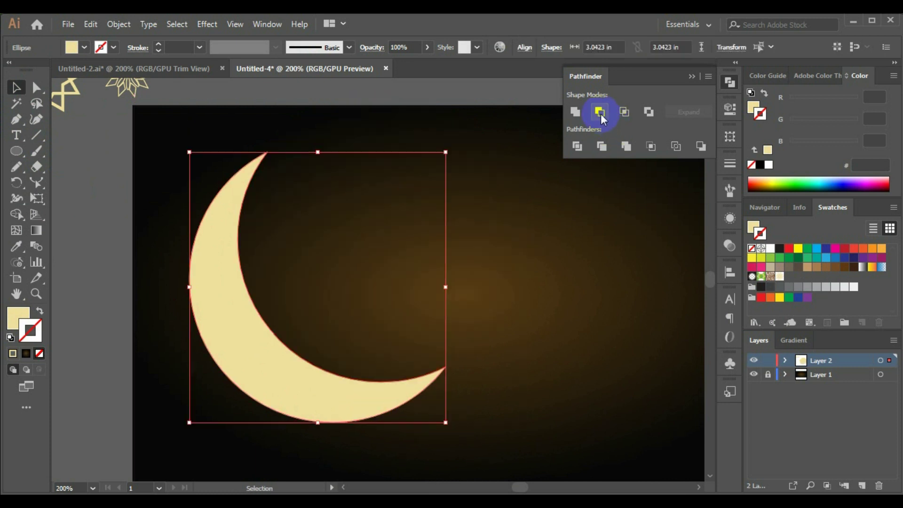
{"action": "left_click", "coordinate": [516, 364]}
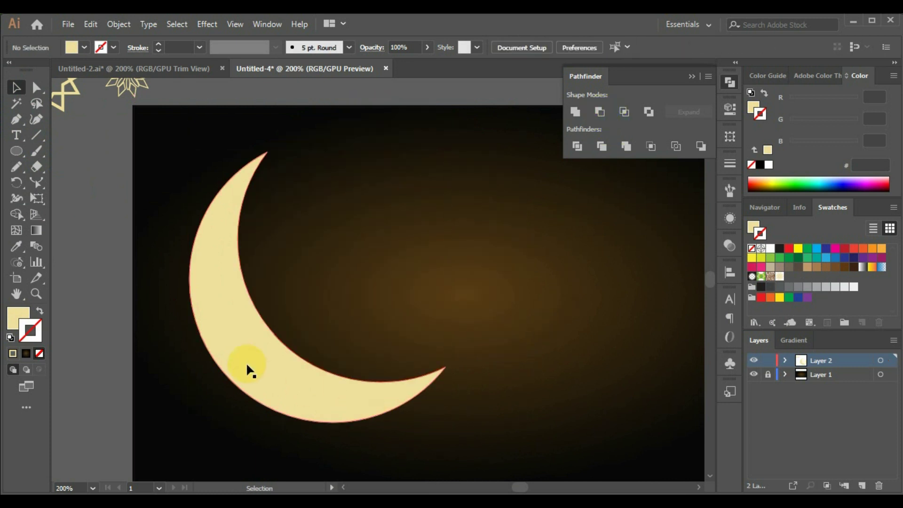
{"action": "left_click", "coordinate": [269, 386]}
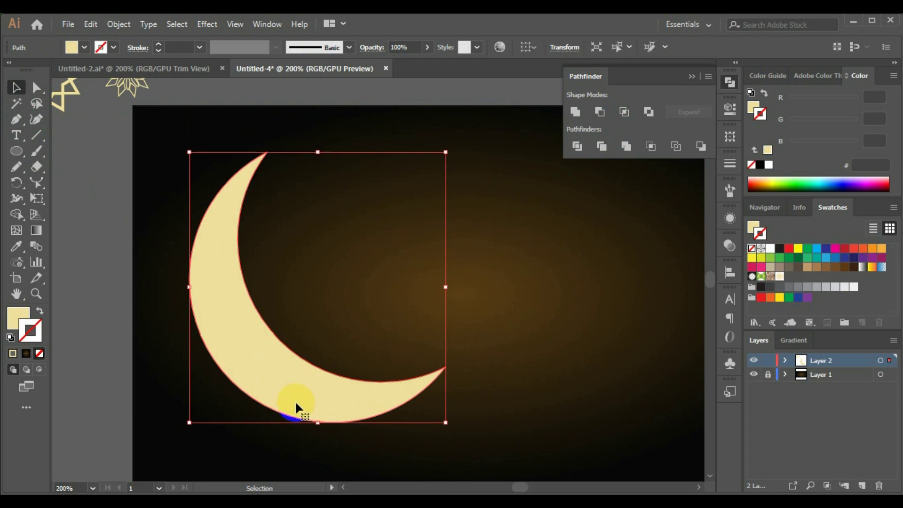
- Undo the cut, re-place the offset circle nudged up-left, and apply Minus Front again
{"action": "key", "text": "ctrl+z"}
{"action": "key", "text": "ctrl+z"}
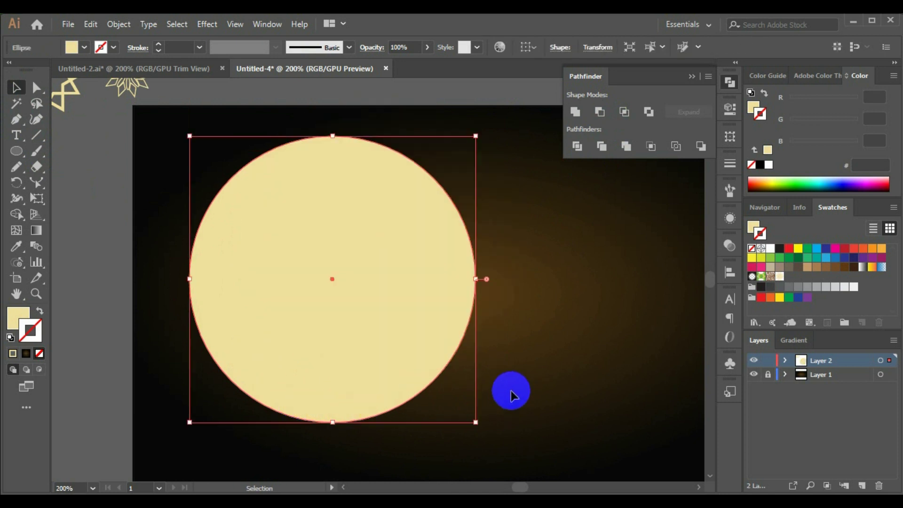
{"action": "key", "text": "a"}
{"action": "key", "text": "ctrl+v"}
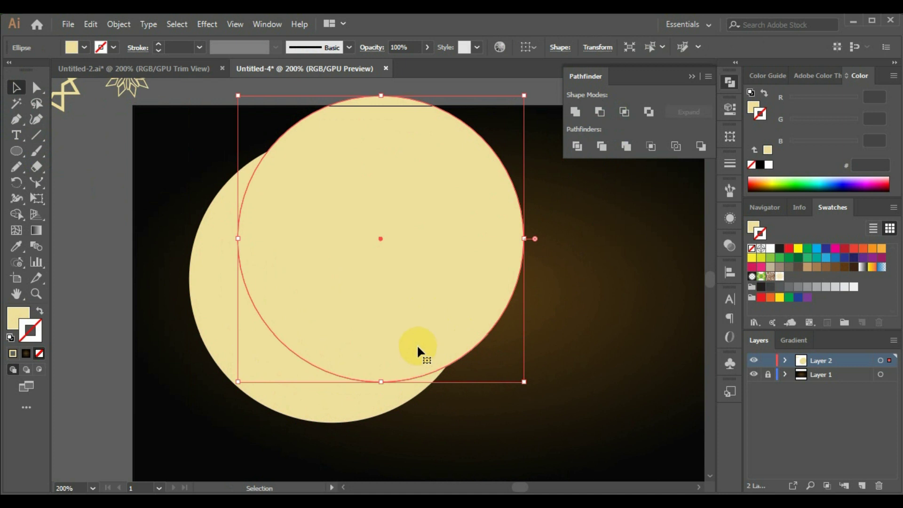
{"action": "left_click_drag", "start_coordinate": [417, 345], "coordinate": [408, 335]}
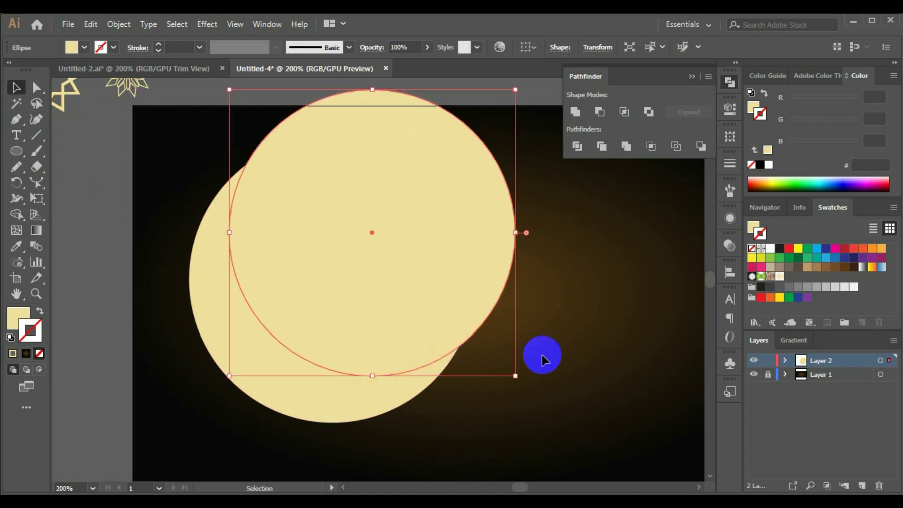
{"action": "left_click_drag", "start_coordinate": [512, 415], "coordinate": [393, 342]}
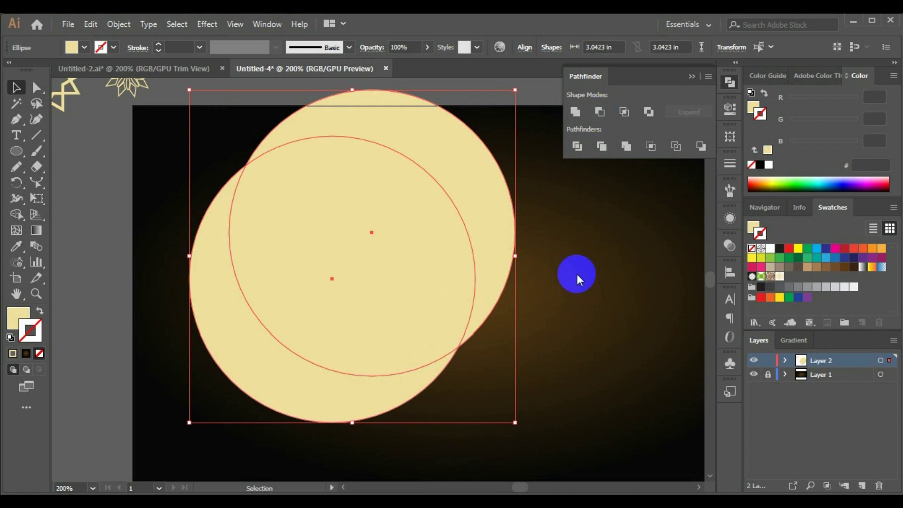
{"action": "left_click", "coordinate": [525, 393]}
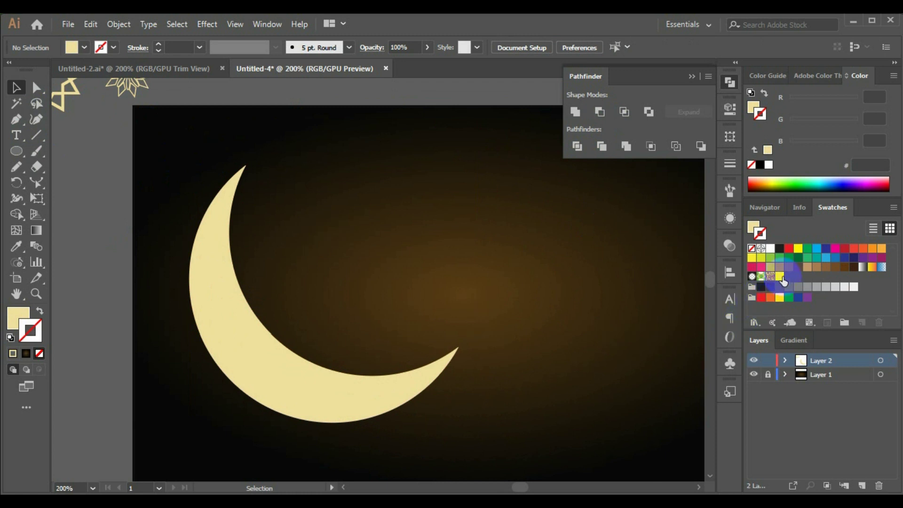
- Apply the saved flower pattern swatch to the crescent's fill
{"action": "left_click", "coordinate": [538, 334]}
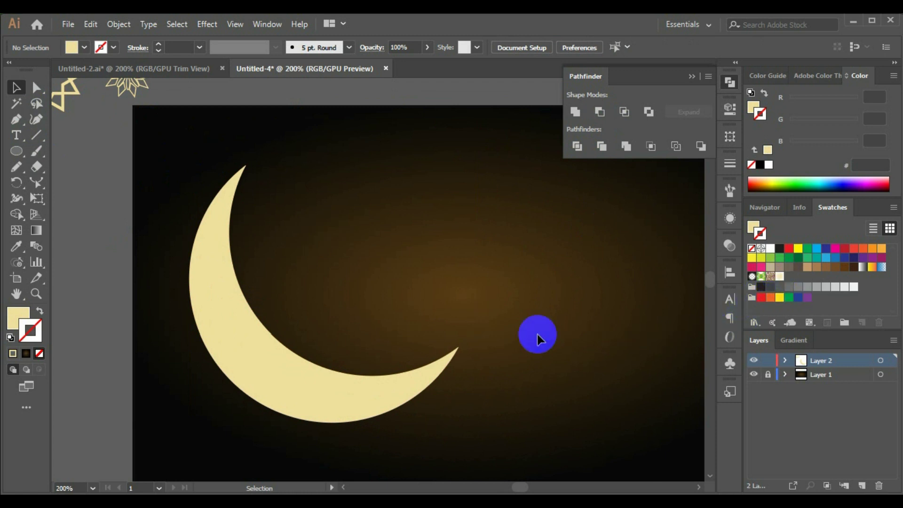
{"action": "left_click", "coordinate": [264, 347]}
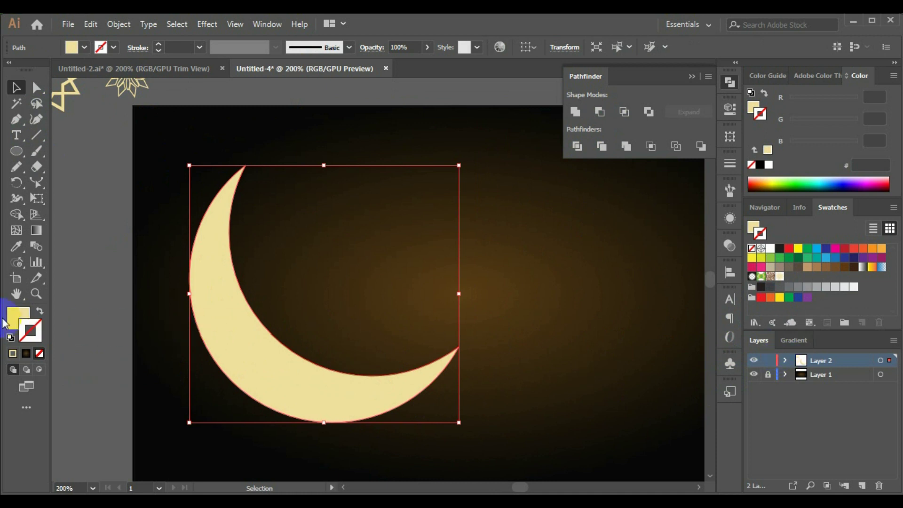
{"action": "left_click", "coordinate": [261, 323]}
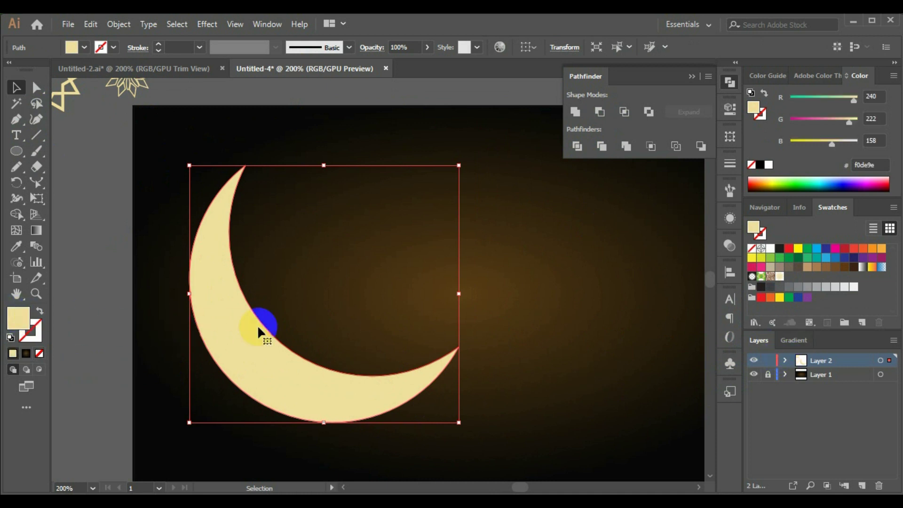
{"action": "left_click", "coordinate": [781, 279]}
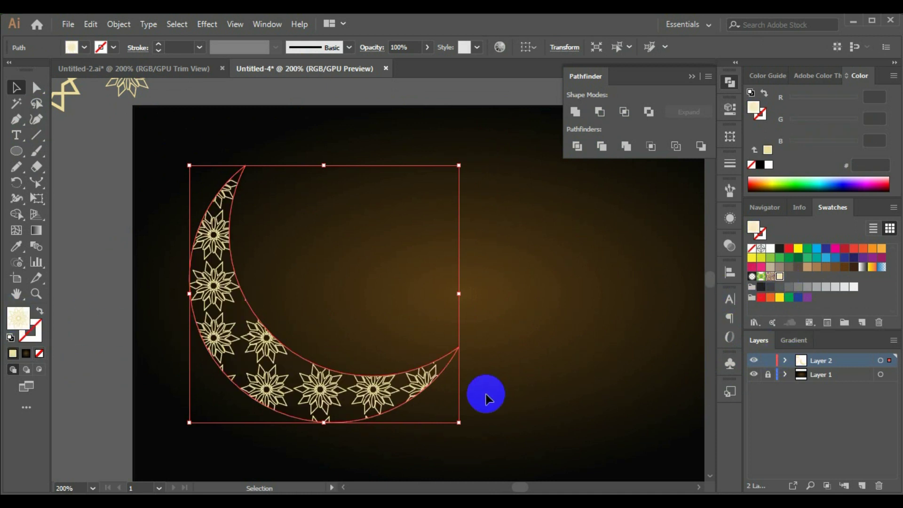
{"action": "left_click", "coordinate": [569, 378]}
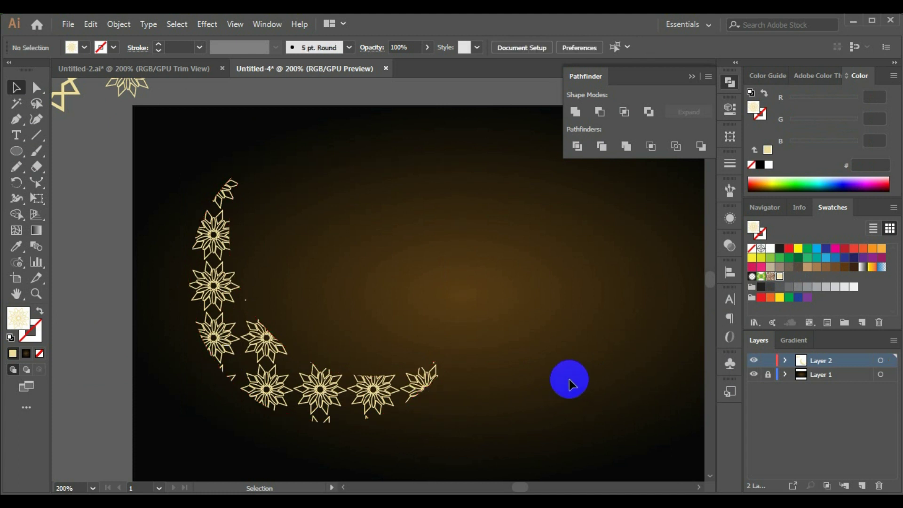
{"action": "left_click", "coordinate": [342, 392]}
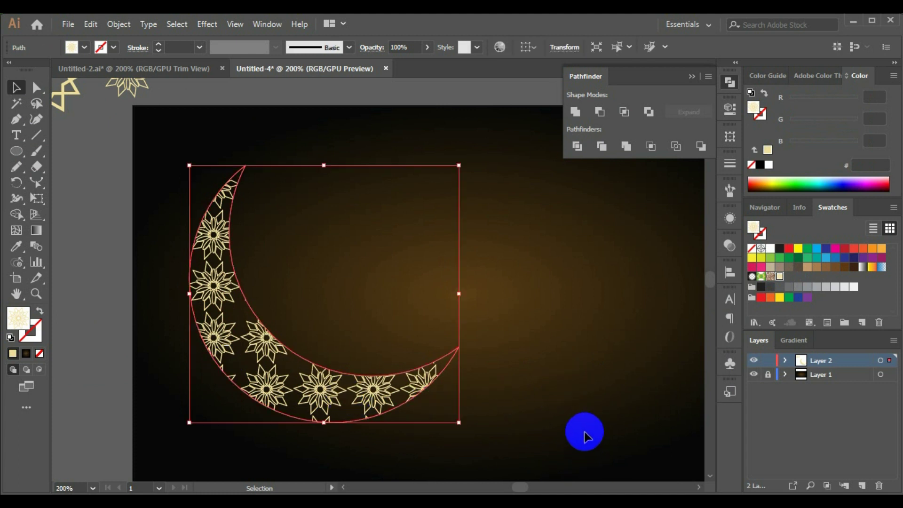
- Give the crescent a 2 pt pale yellow outline (RGB 255, 242, 151)
{"action": "key", "text": "a"}
{"action": "key", "text": "v"}
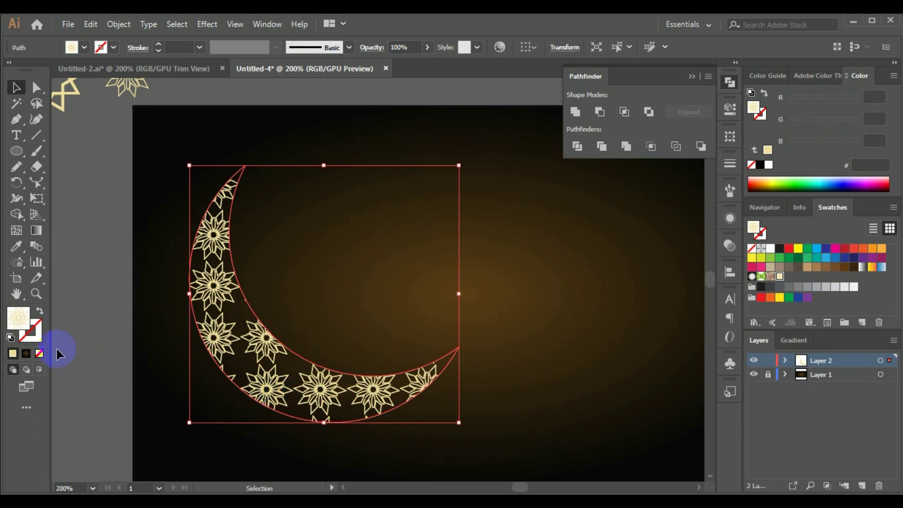
{"action": "key", "text": "ctrl"}
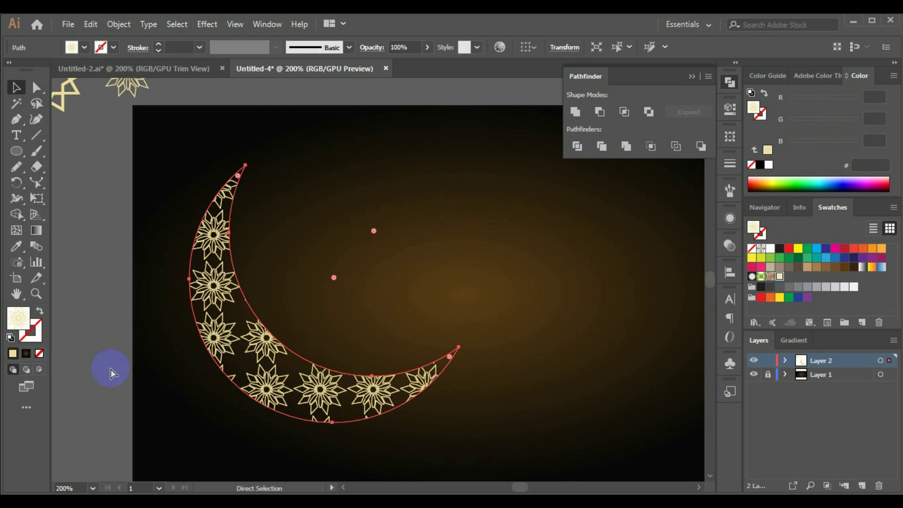
{"action": "left_click", "coordinate": [38, 336]}
{"action": "left_click", "coordinate": [106, 48]}
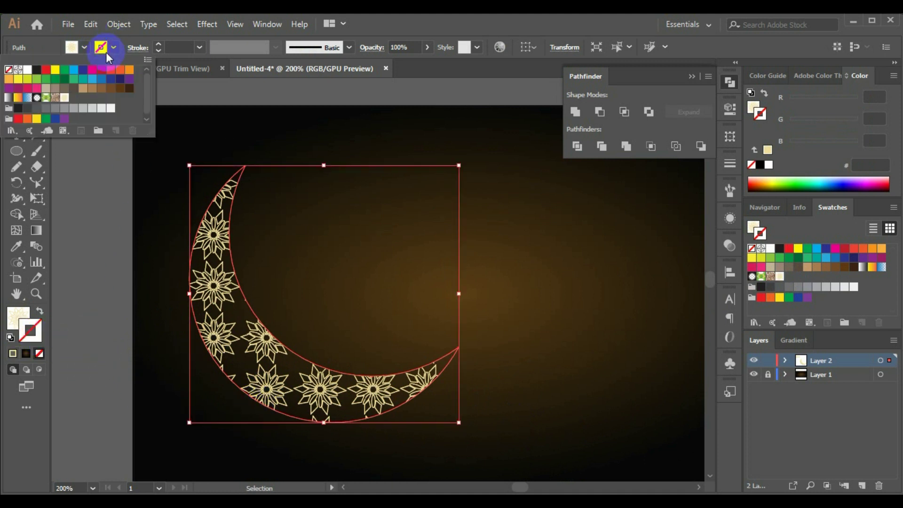
{"action": "left_click", "coordinate": [55, 70]}
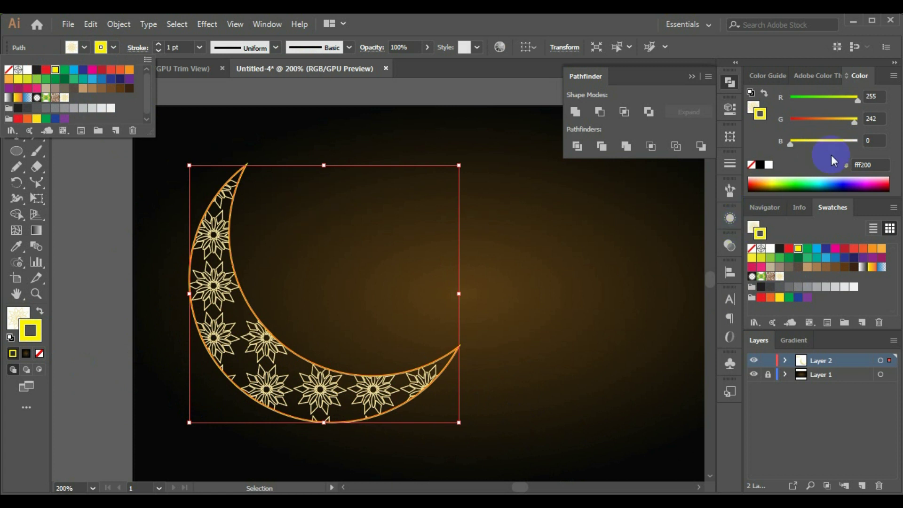
{"action": "left_click", "coordinate": [828, 141]}
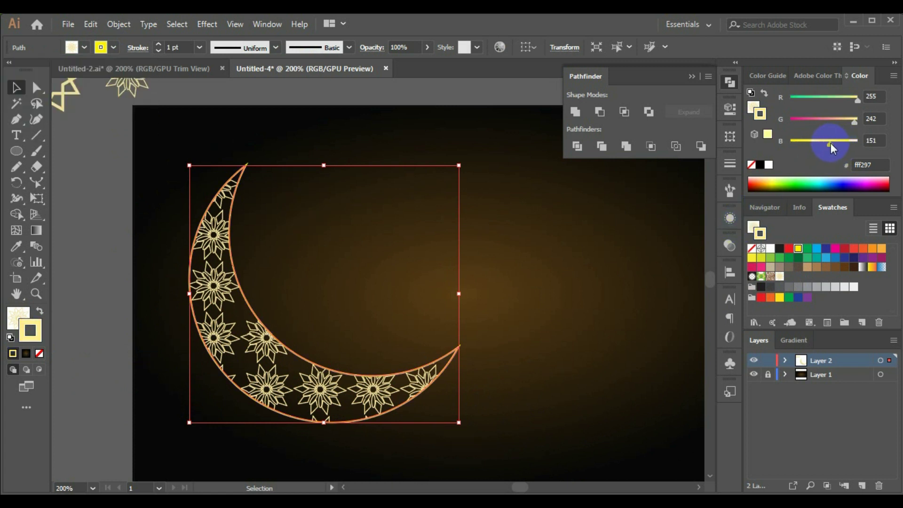
{"action": "left_click", "coordinate": [158, 44]}
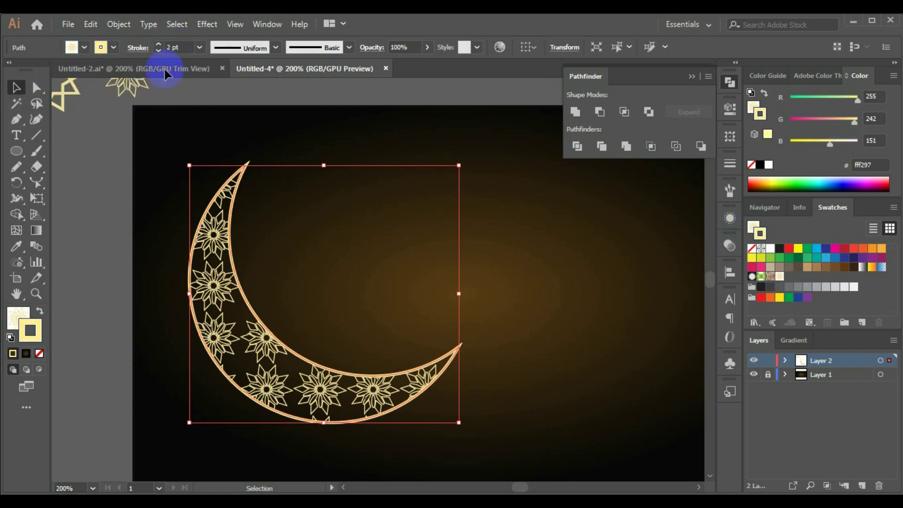
{"action": "left_click", "coordinate": [526, 299]}
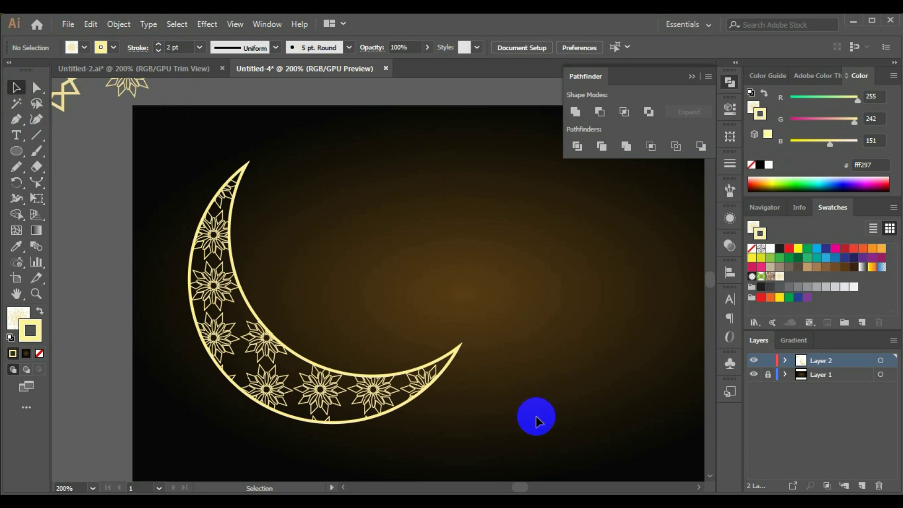
- Close the Pathfinder panel and centre the whole artboard with the crescent moon in view
{"action": "left_click", "coordinate": [691, 75]}
{"action": "scroll", "coordinate": [549, 290], "scroll_direction": "down", "scroll_amount": 2}
{"action": "left_click_drag", "start_coordinate": [585, 333], "coordinate": [493, 323]}
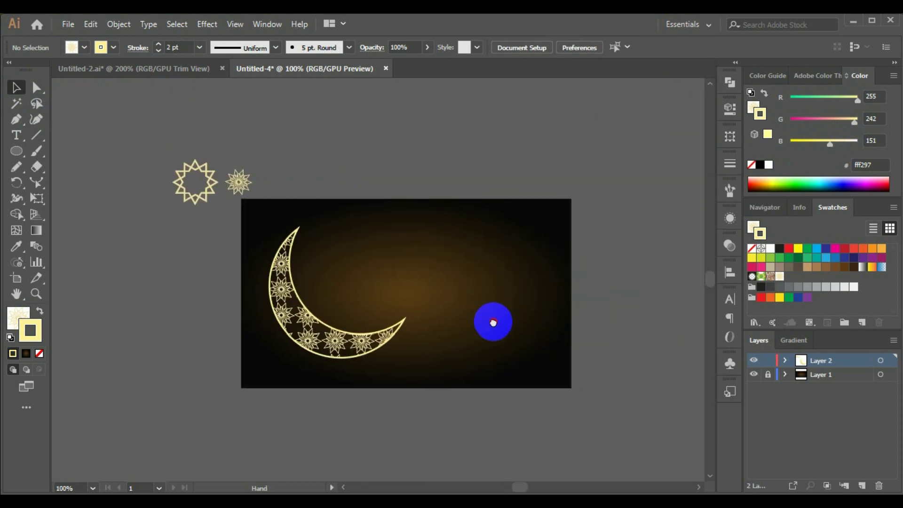
{"action": "scroll", "coordinate": [383, 322], "scroll_direction": "up", "scroll_amount": 1}
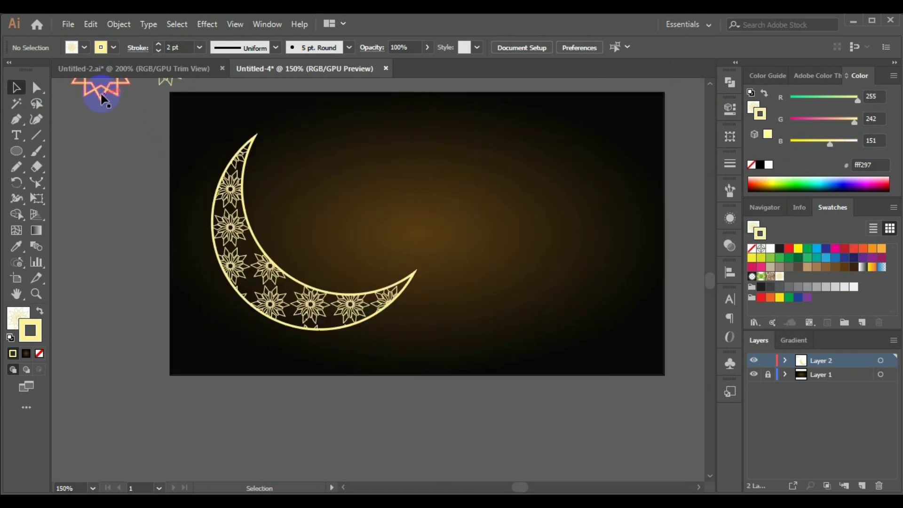
{"action": "left_click_drag", "start_coordinate": [364, 254], "coordinate": [344, 274]}
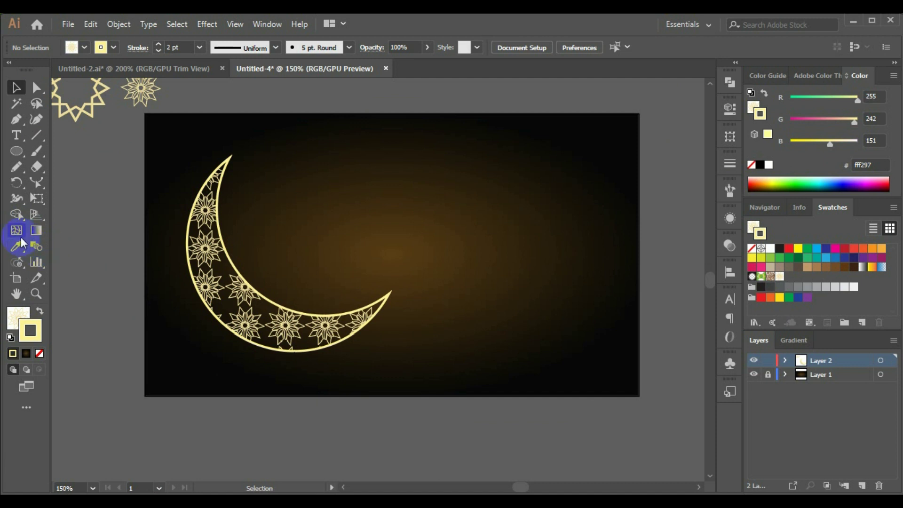
- Draw a small circle up and right of the moon and fill it with black
{"action": "left_click", "coordinate": [16, 151]}
{"action": "left_click_drag", "start_coordinate": [475, 214], "coordinate": [510, 246]}
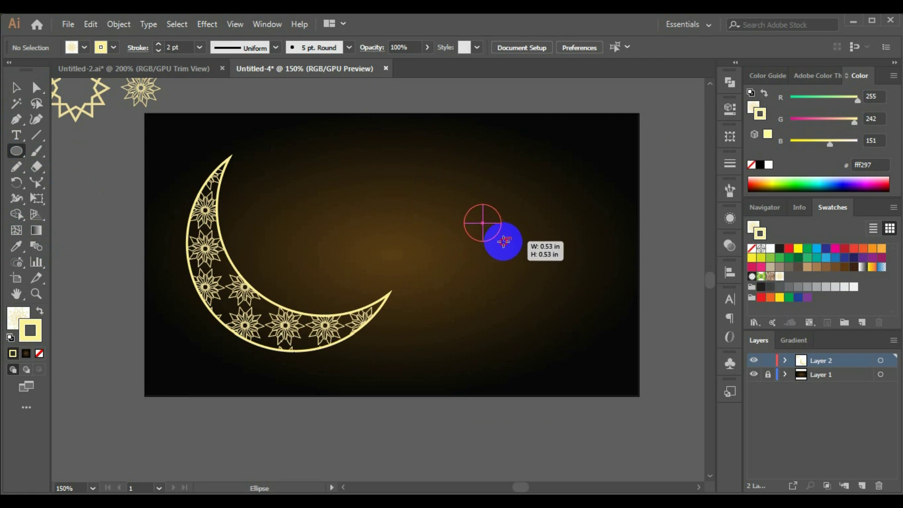
{"action": "left_click_drag", "start_coordinate": [510, 246], "coordinate": [510, 246]}
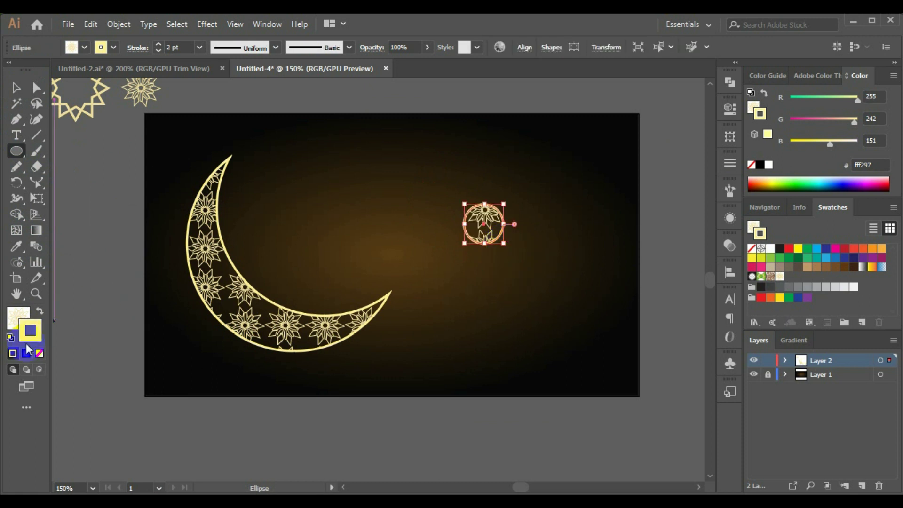
{"action": "left_click", "coordinate": [17, 317]}
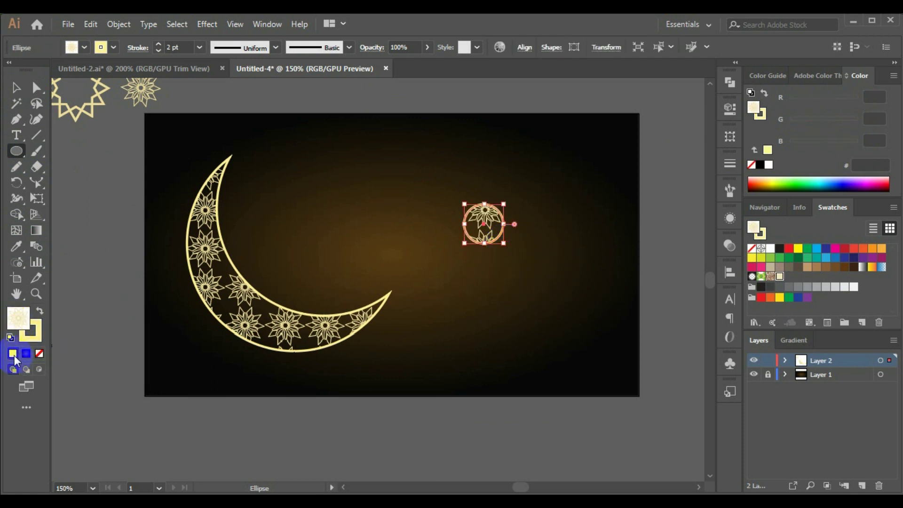
{"action": "left_click", "coordinate": [84, 47]}
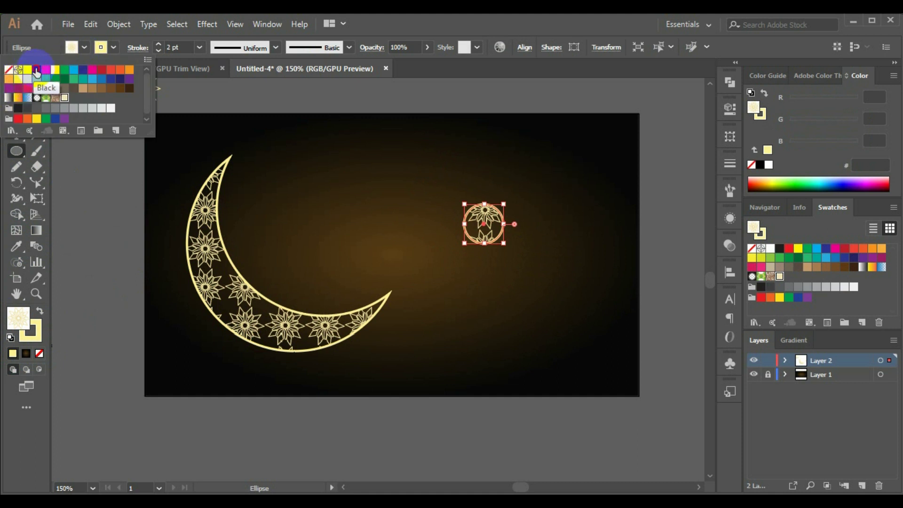
{"action": "left_click", "coordinate": [37, 71]}
{"action": "left_click", "coordinate": [789, 100]}
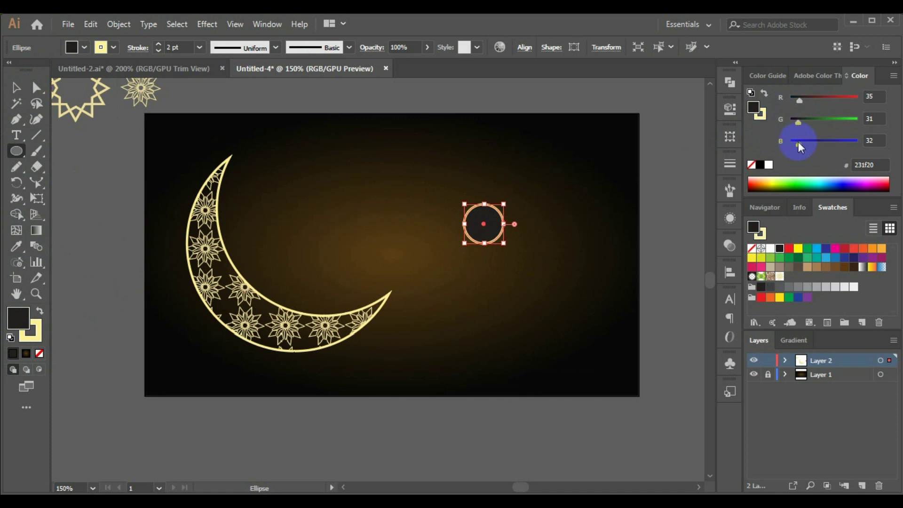
{"action": "left_click_drag", "start_coordinate": [798, 142], "coordinate": [780, 143]}
- Set the circle's stroke to None and deselect it
{"action": "left_click", "coordinate": [479, 246], "text": "ctrl"}
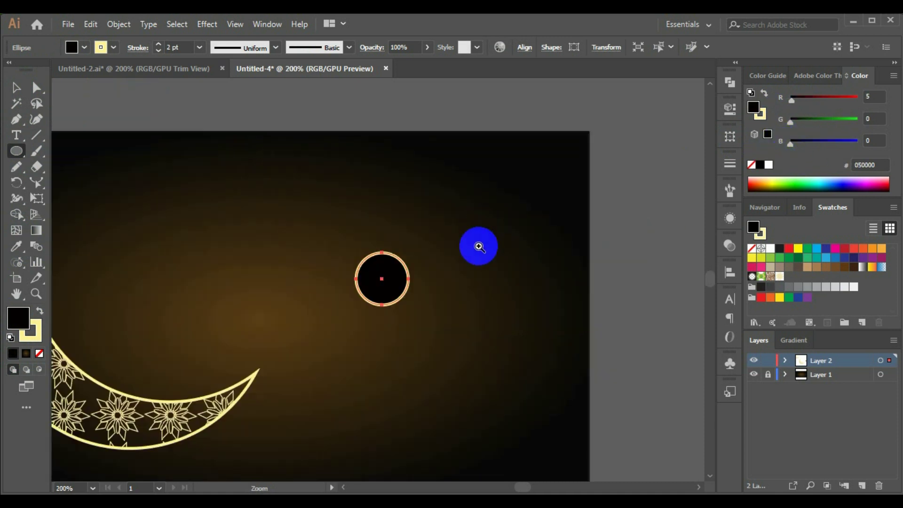
{"action": "left_click", "coordinate": [113, 47]}
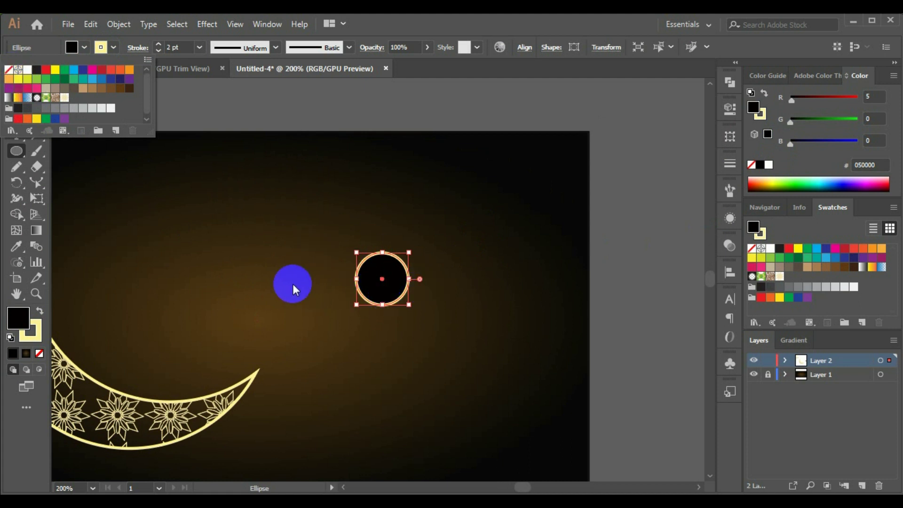
{"action": "left_click", "coordinate": [9, 69]}
{"action": "left_click", "coordinate": [484, 277]}
{"action": "left_click", "coordinate": [452, 304]}
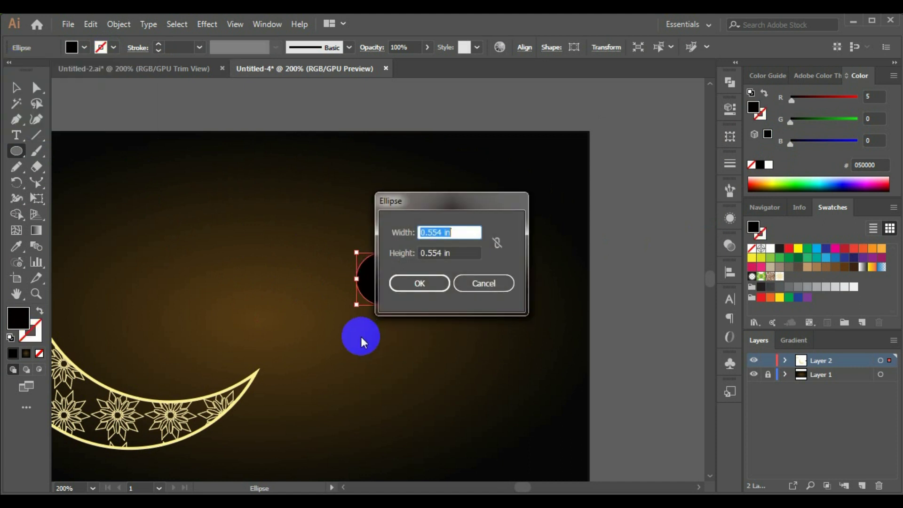
{"action": "left_click", "coordinate": [484, 283]}
{"action": "left_click", "coordinate": [16, 87]}
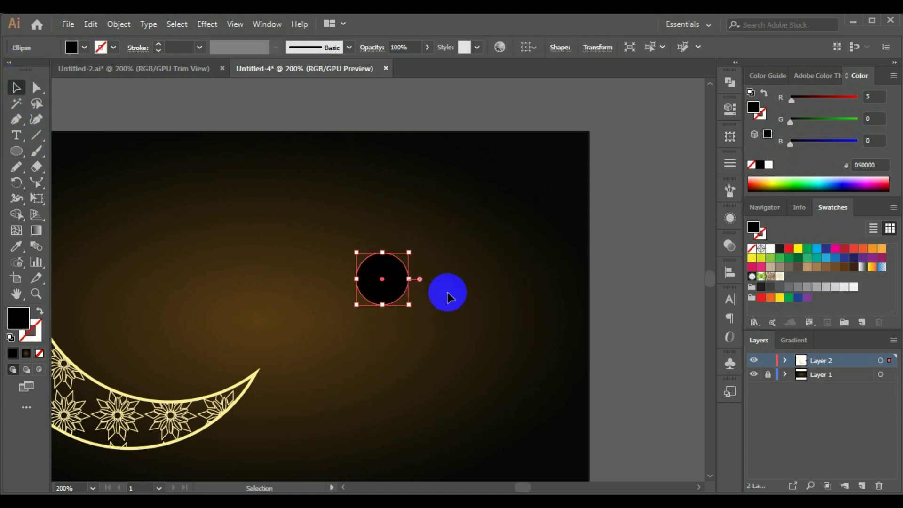
{"action": "left_click", "coordinate": [431, 314]}
- Add mesh points at the black circle's centre and near its right, top, left and bottom edges
{"action": "scroll", "coordinate": [384, 287], "scroll_direction": "up", "scroll_amount": 1}
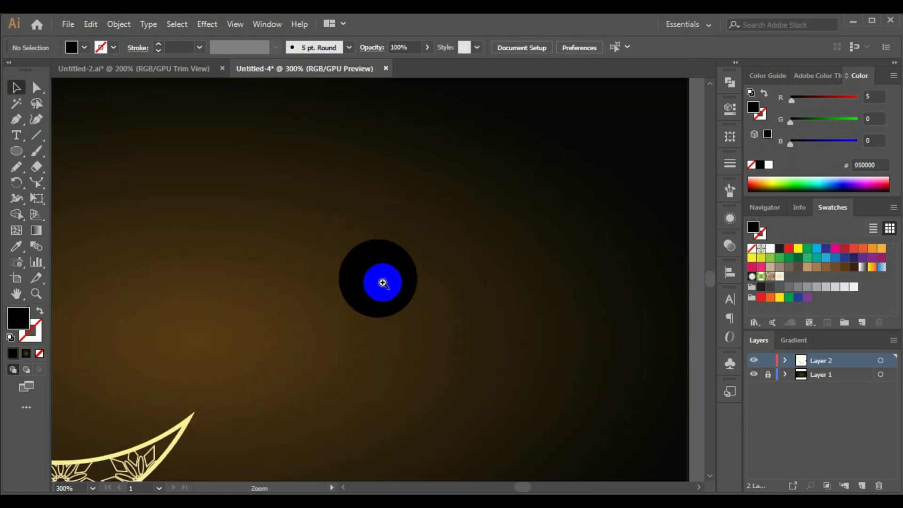
{"action": "scroll", "coordinate": [381, 306], "scroll_direction": "up", "scroll_amount": 1}
{"action": "left_click", "coordinate": [365, 241]}
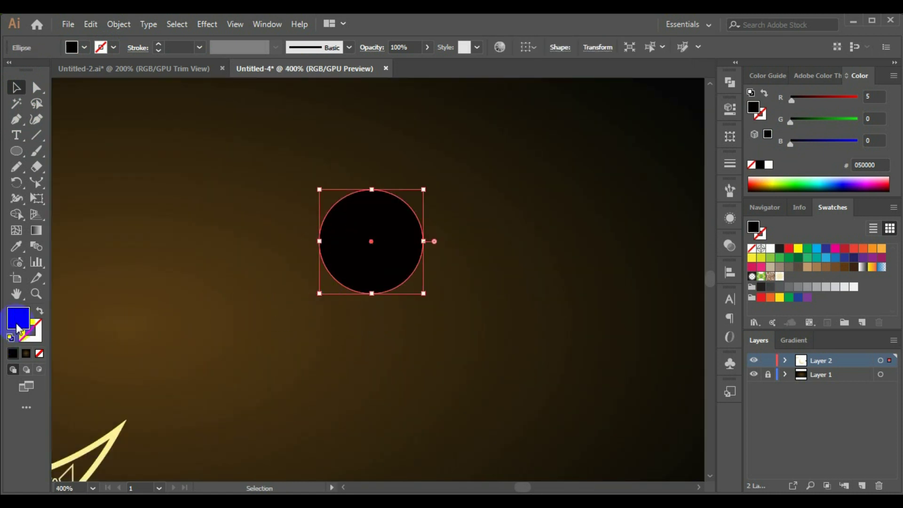
{"action": "left_click", "coordinate": [17, 231]}
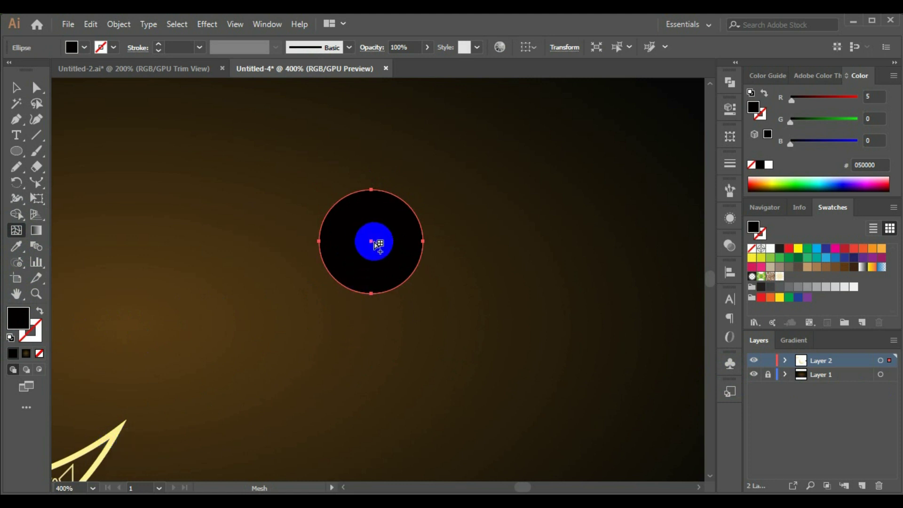
{"action": "left_click", "coordinate": [374, 242]}
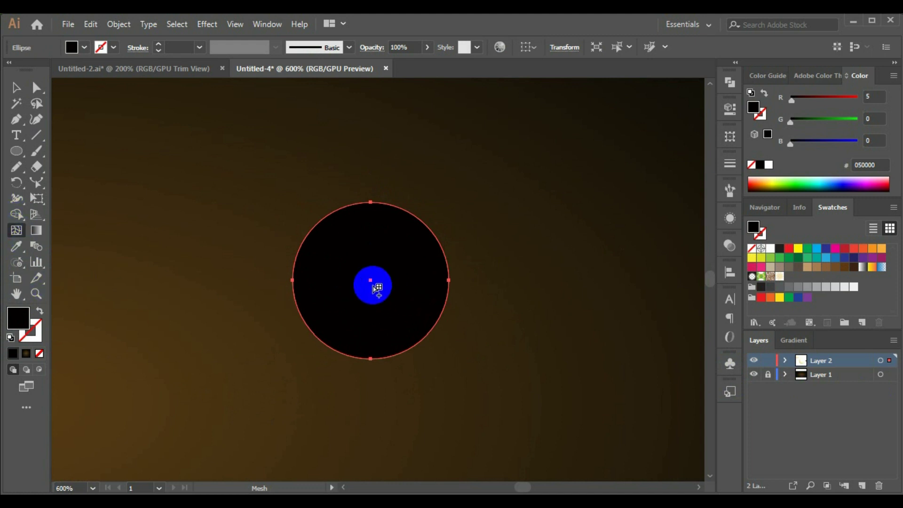
{"action": "left_click", "coordinate": [374, 281]}
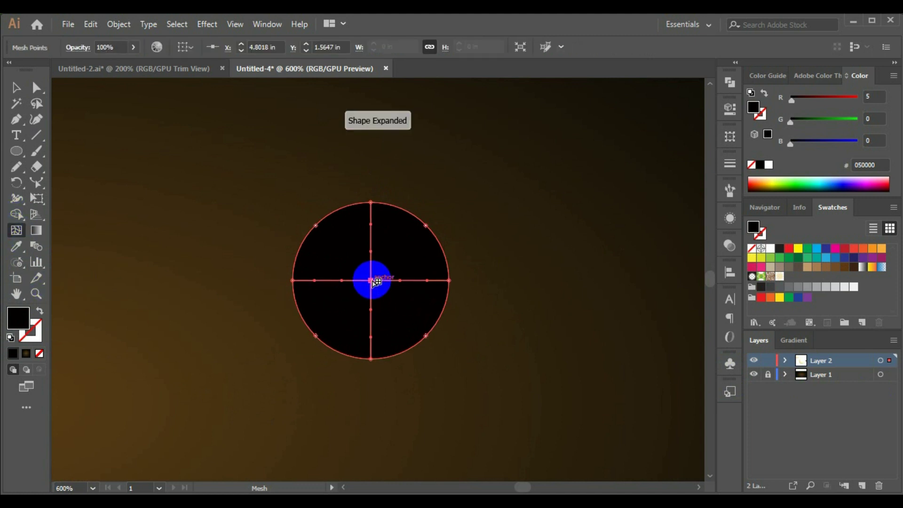
{"action": "left_click", "coordinate": [444, 281]}
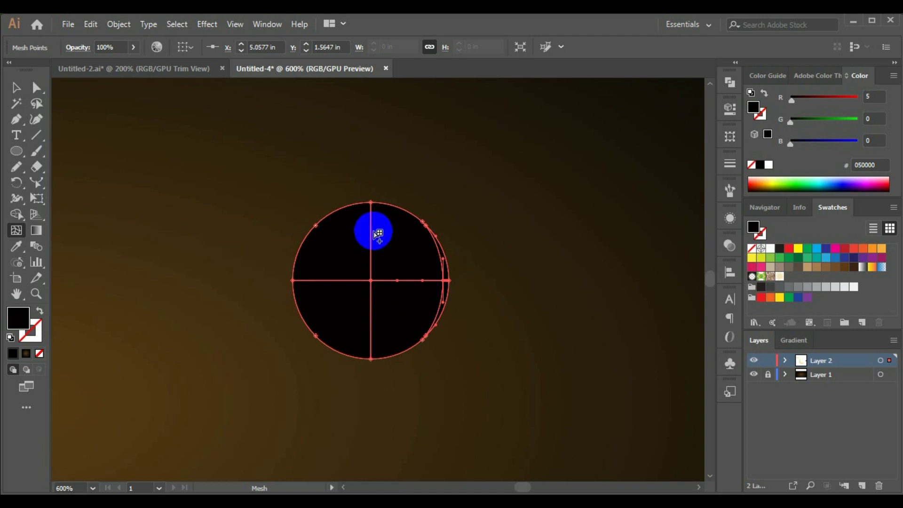
{"action": "left_click", "coordinate": [372, 207]}
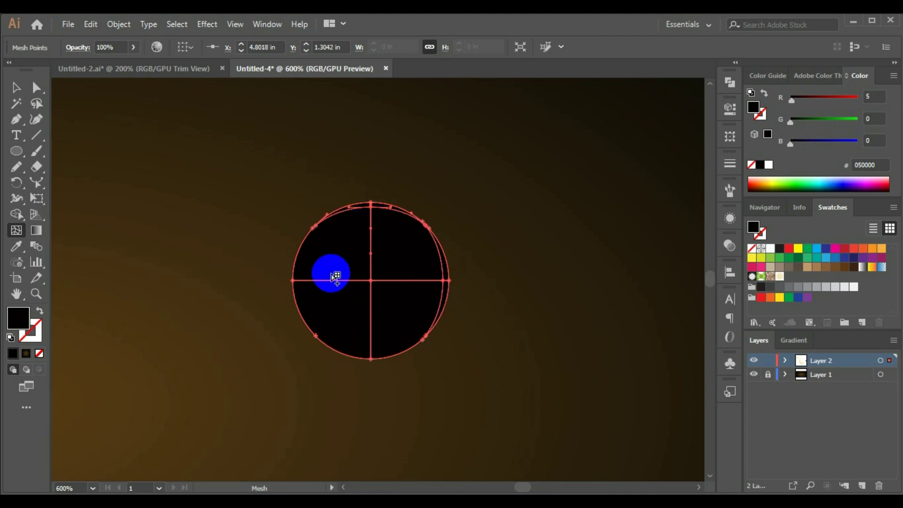
{"action": "left_click", "coordinate": [300, 281]}
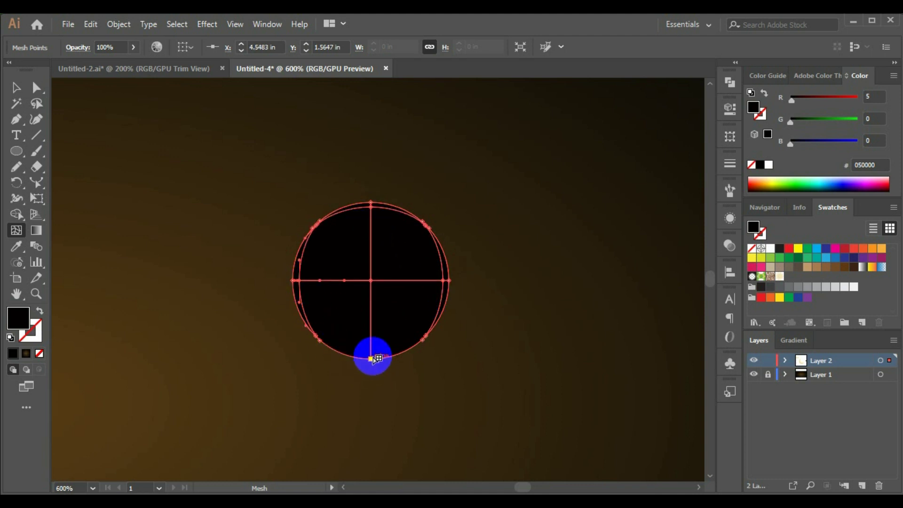
{"action": "left_click_drag", "start_coordinate": [375, 356], "coordinate": [375, 381]}
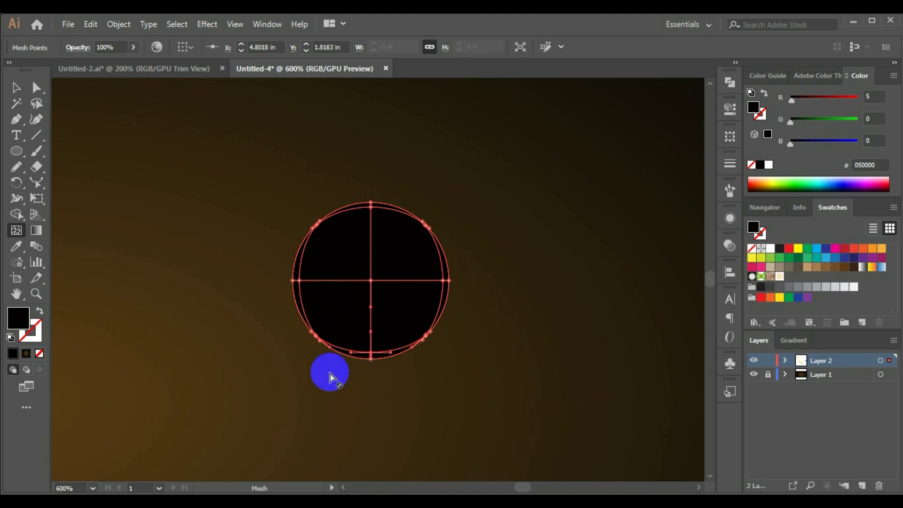
- Colour the mesh circle's centre point pale yellow ffff8d, then deselect
{"action": "left_click", "coordinate": [37, 87]}
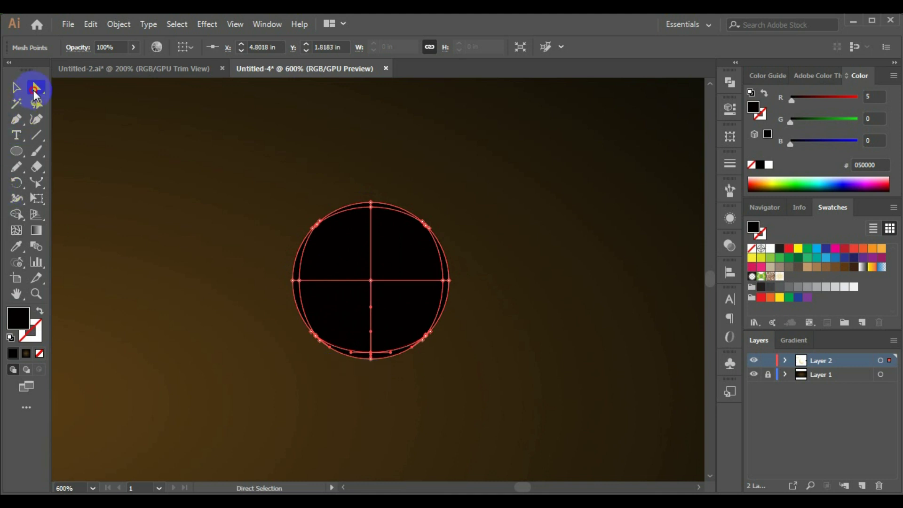
{"action": "left_click", "coordinate": [372, 281]}
{"action": "left_click_drag", "start_coordinate": [372, 281], "coordinate": [373, 278]}
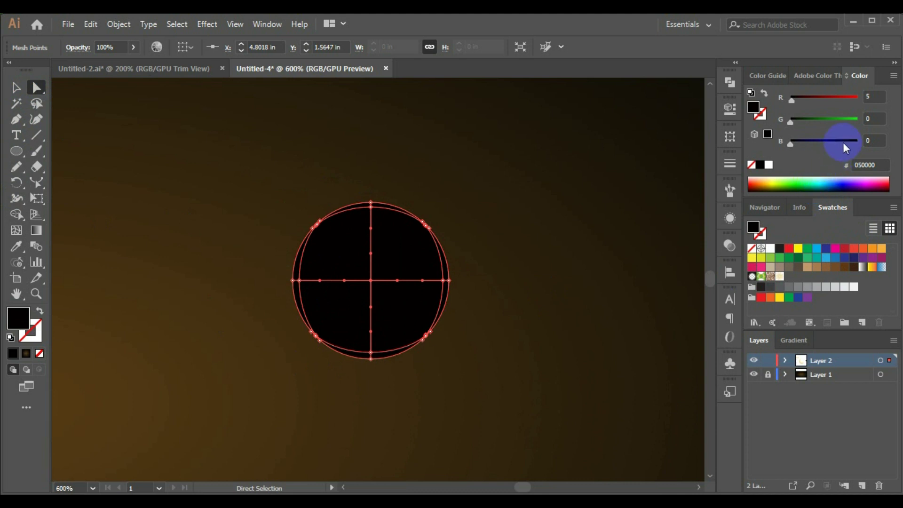
{"action": "left_click", "coordinate": [777, 185]}
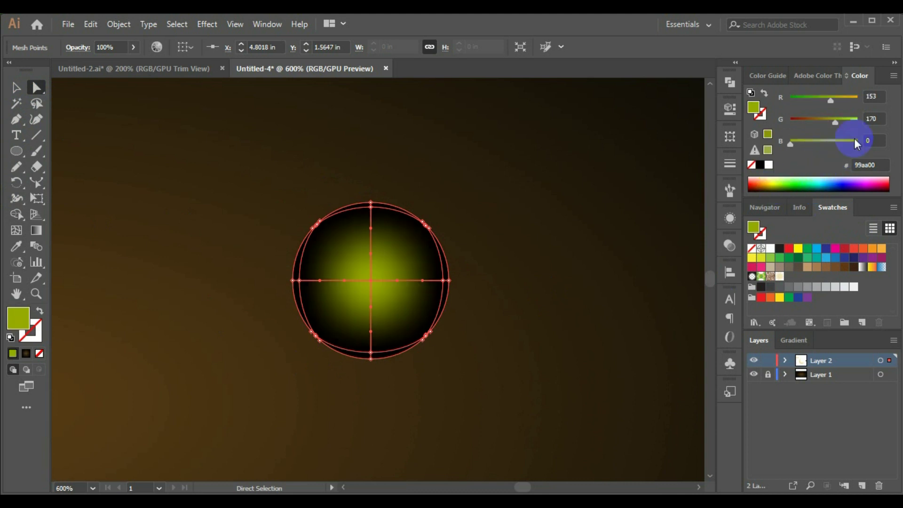
{"action": "left_click_drag", "start_coordinate": [851, 122], "coordinate": [868, 98]}
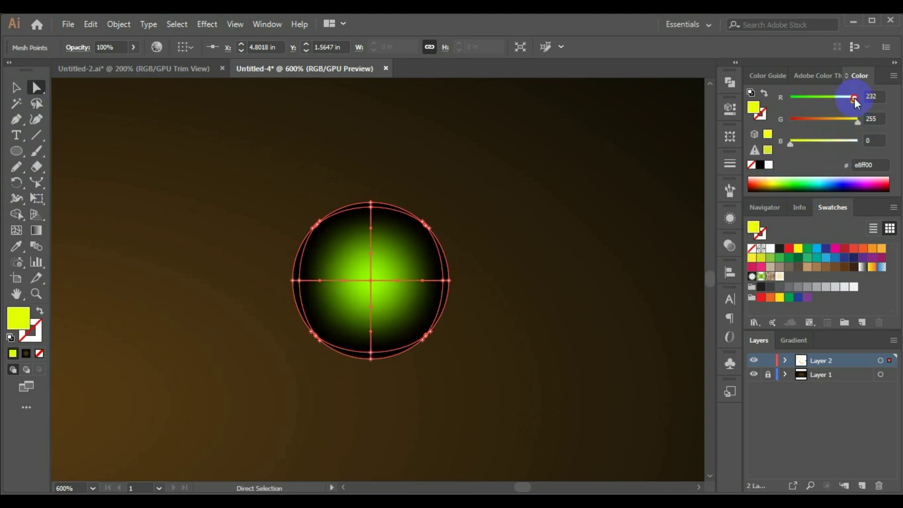
{"action": "left_click", "coordinate": [840, 141]}
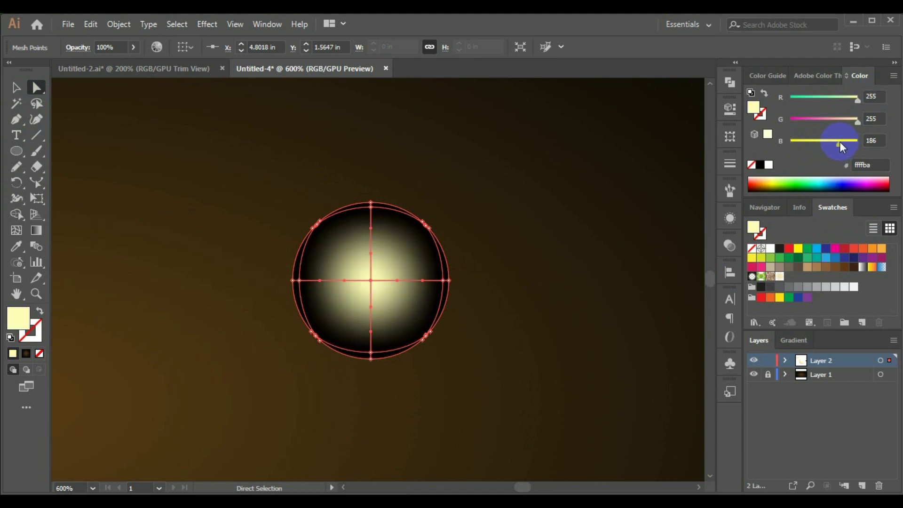
{"action": "left_click_drag", "start_coordinate": [840, 144], "coordinate": [828, 144]}
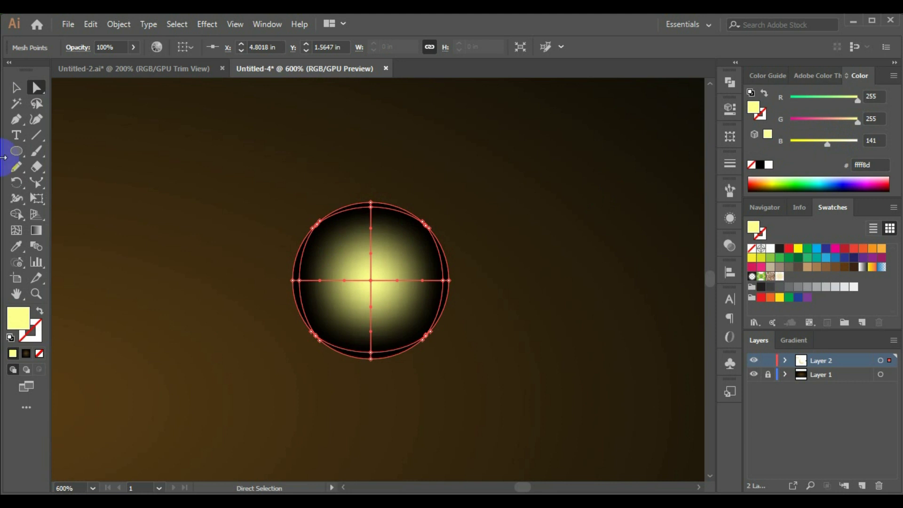
{"action": "left_click", "coordinate": [16, 87]}
{"action": "left_click", "coordinate": [155, 219]}
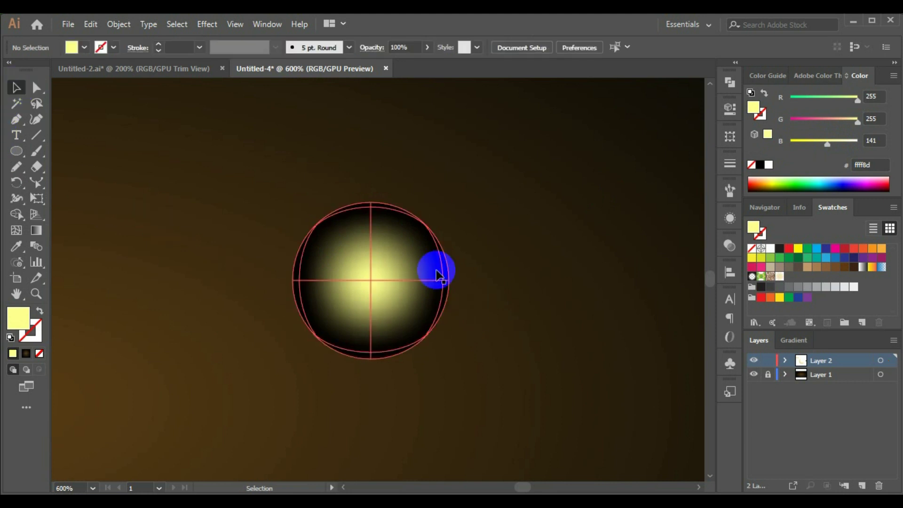
- Set the glow circle's blending mode to Lighten and preview the result
{"action": "left_click", "coordinate": [406, 269]}
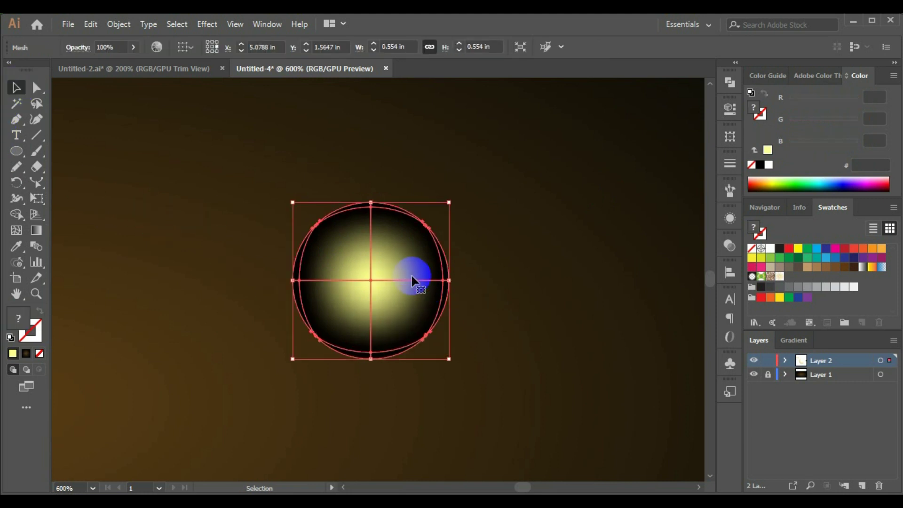
{"action": "left_click", "coordinate": [730, 246]}
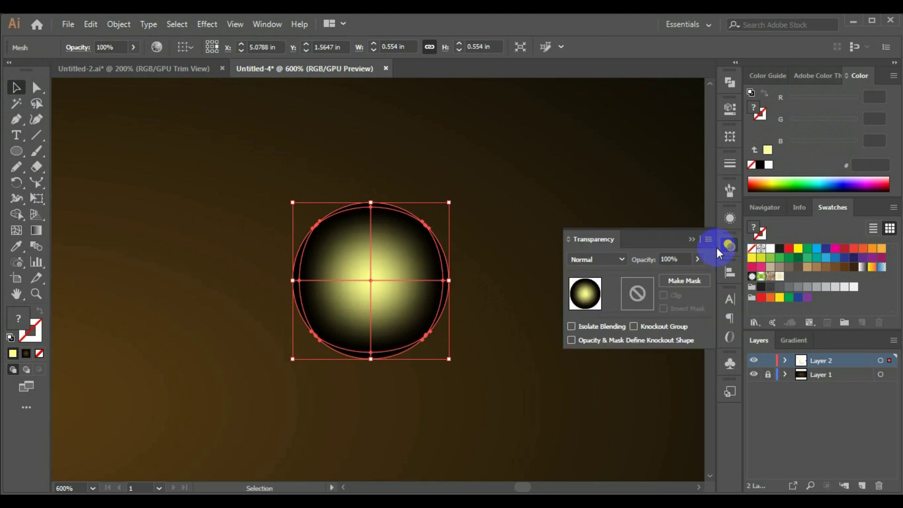
{"action": "left_click", "coordinate": [591, 258]}
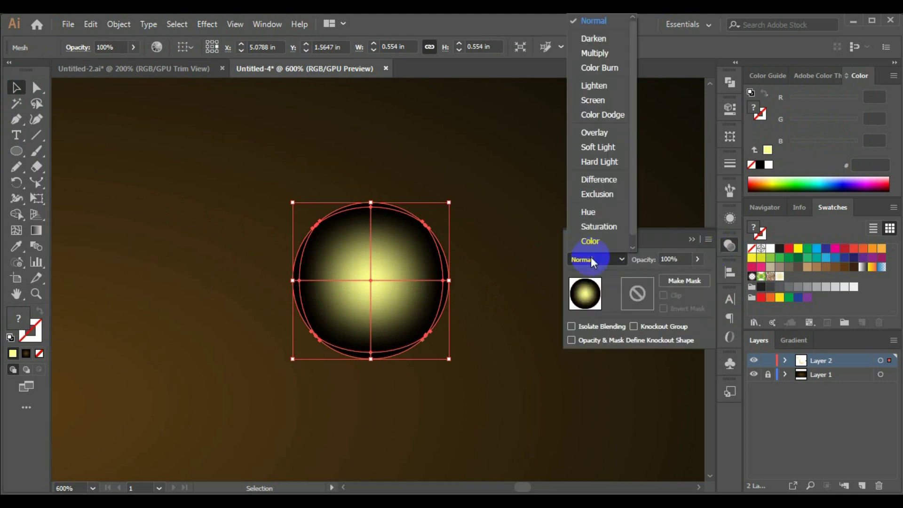
{"action": "left_click", "coordinate": [613, 85]}
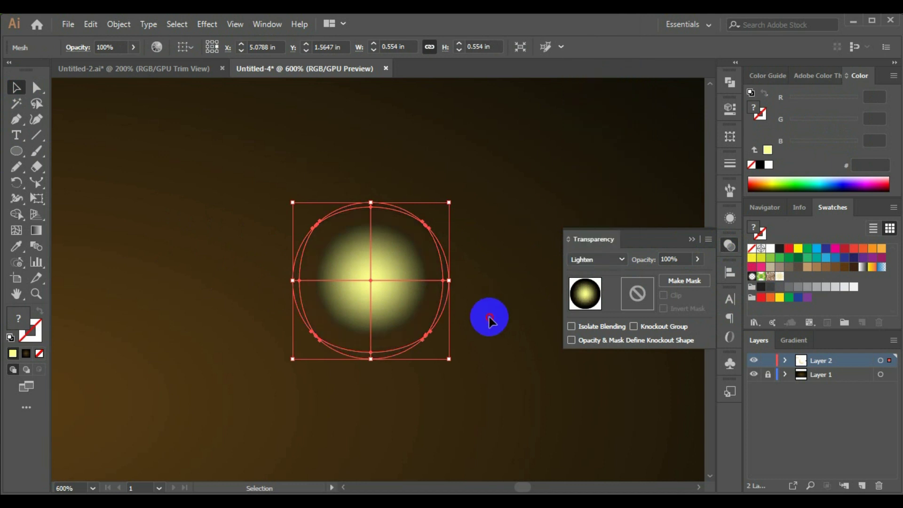
{"action": "left_click", "coordinate": [324, 357]}
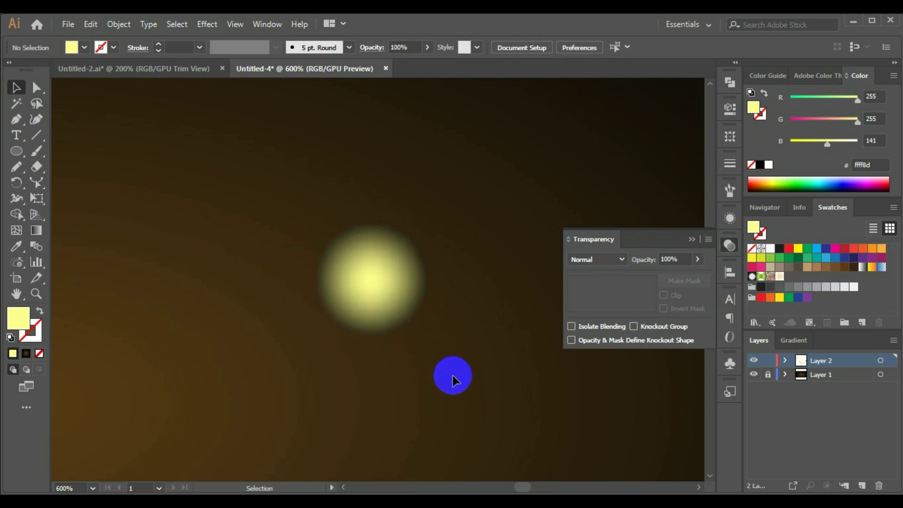
- Switch the glow's blending mode to Screen, preview it, and close the Transparency panel
{"action": "left_click", "coordinate": [384, 302]}
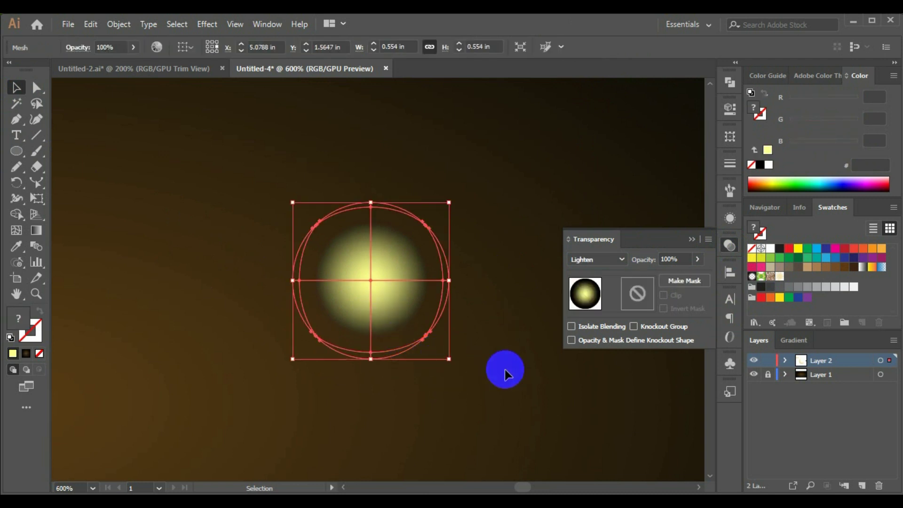
{"action": "key", "text": "a"}
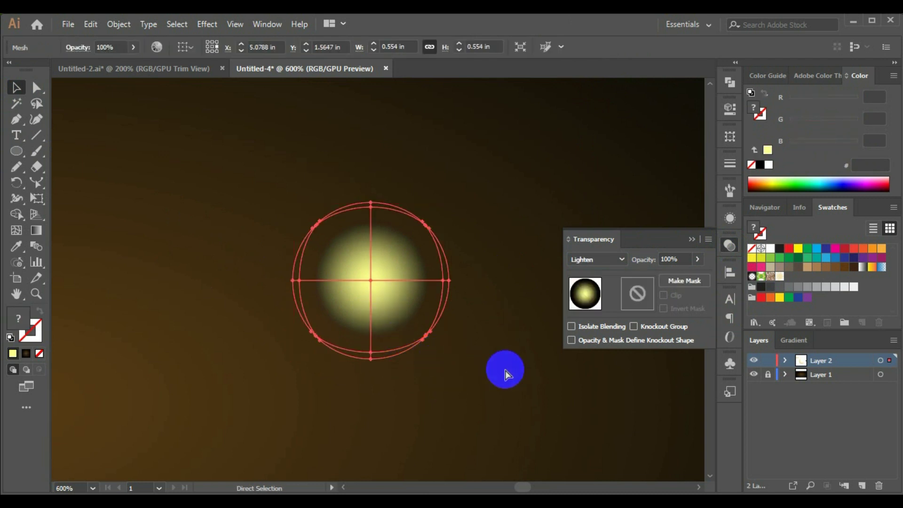
{"action": "key", "text": "v"}
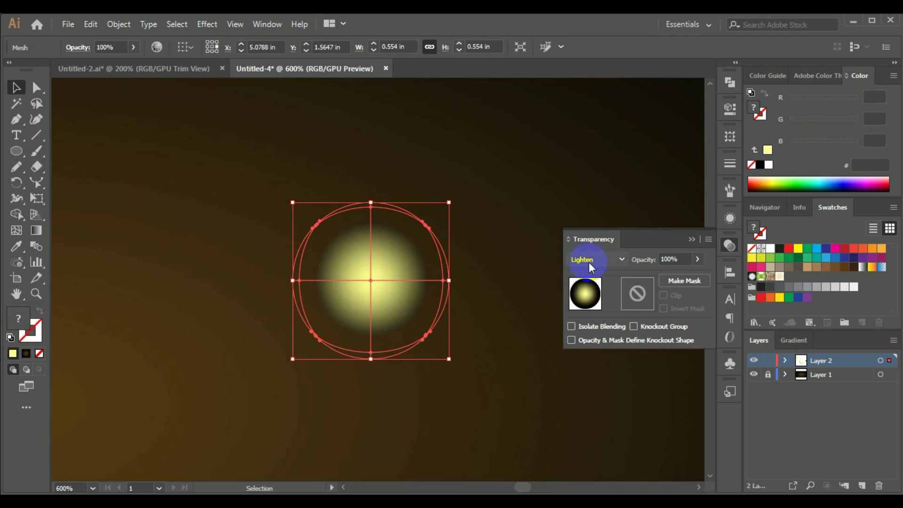
{"action": "left_click", "coordinate": [591, 267]}
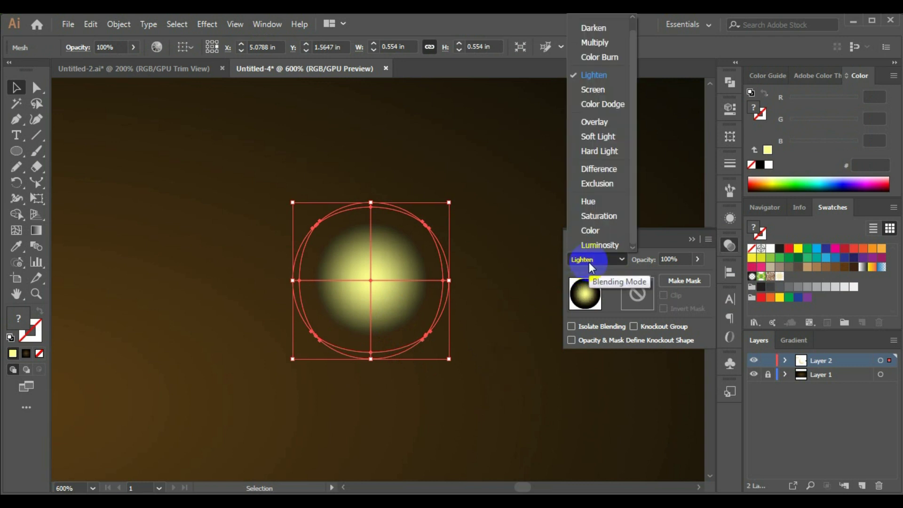
{"action": "left_click", "coordinate": [611, 89]}
{"action": "left_click", "coordinate": [468, 330]}
{"action": "left_click", "coordinate": [323, 301]}
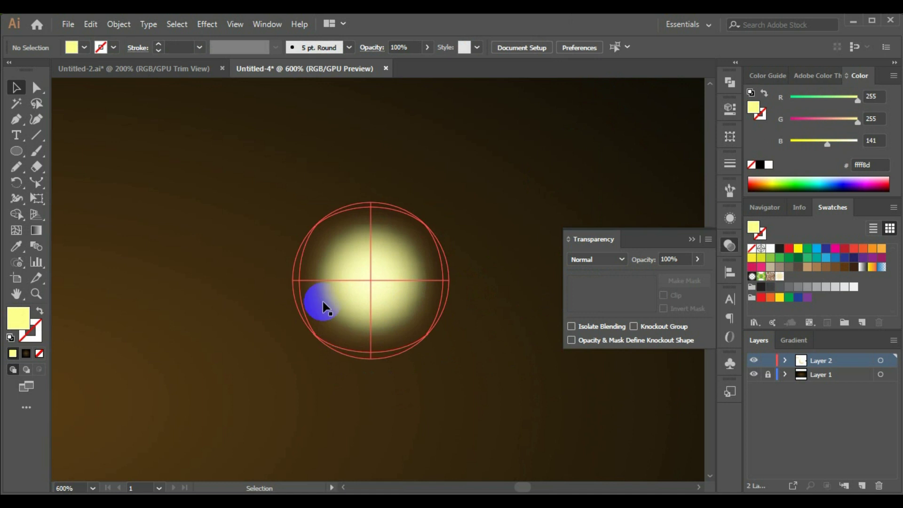
{"action": "left_click", "coordinate": [400, 357]}
{"action": "scroll", "coordinate": [472, 374], "scroll_direction": "down", "scroll_amount": 2}
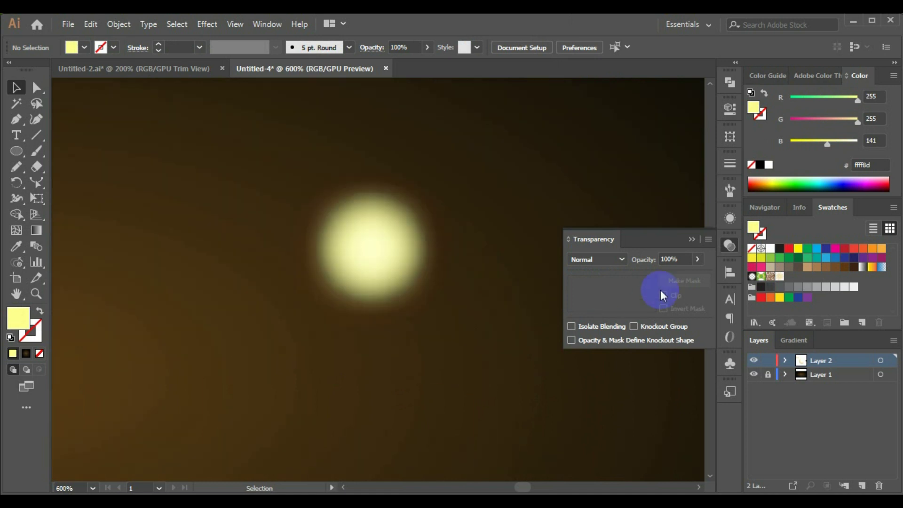
{"action": "left_click", "coordinate": [693, 240]}
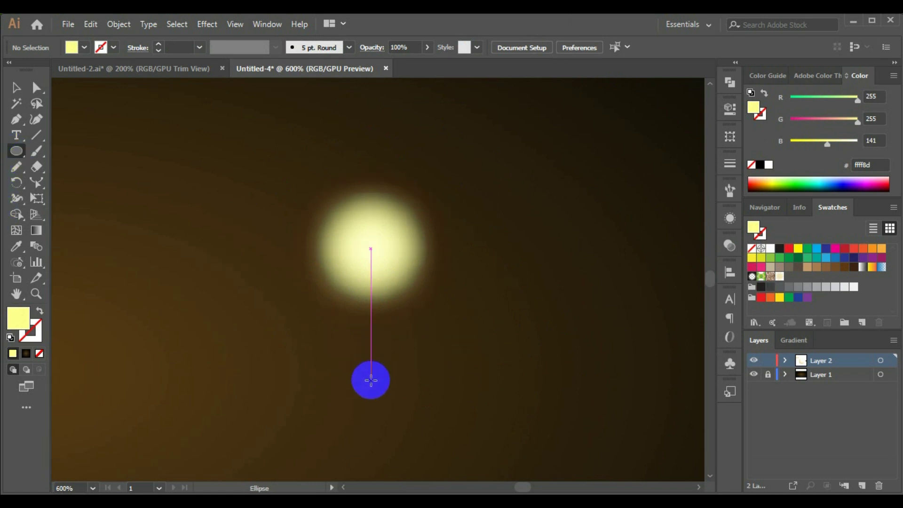
- Draw a circle below the glow, then nudge it lower and resize it slightly
{"action": "left_click_drag", "start_coordinate": [371, 380], "coordinate": [420, 443]}
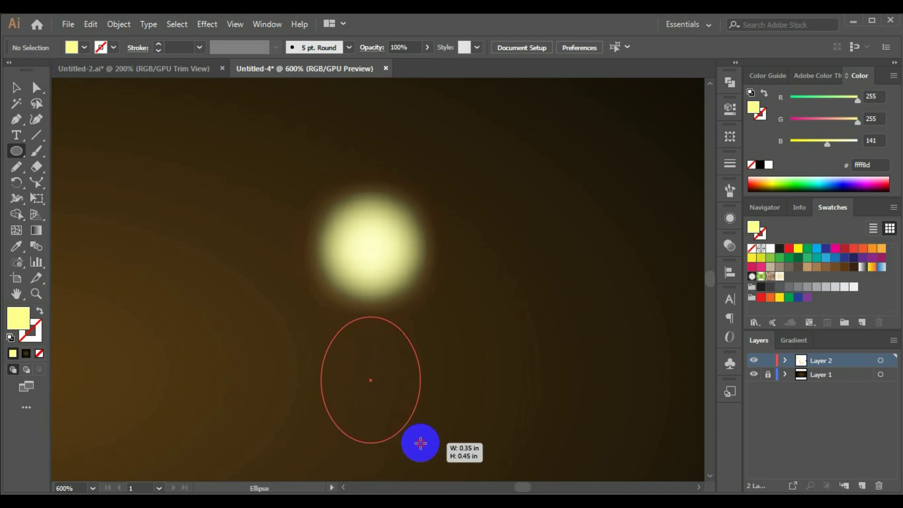
{"action": "left_click_drag", "start_coordinate": [421, 443], "coordinate": [421, 443]}
{"action": "left_click", "coordinate": [14, 88]}
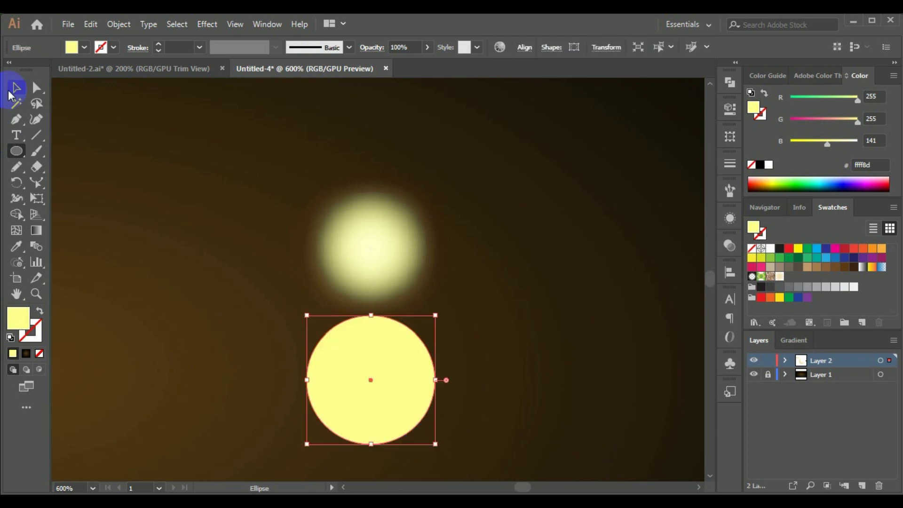
{"action": "left_click_drag", "start_coordinate": [380, 376], "coordinate": [379, 392]}
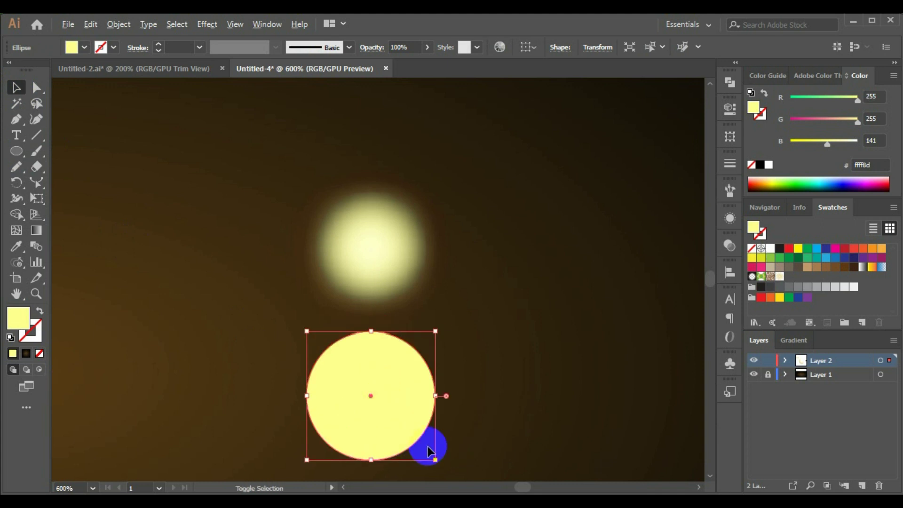
{"action": "left_click_drag", "start_coordinate": [435, 459], "coordinate": [432, 455]}
- Fill the new circle with near-black 050000 and zoom in on it
{"action": "scroll", "coordinate": [467, 456], "scroll_direction": "down", "scroll_amount": 3}
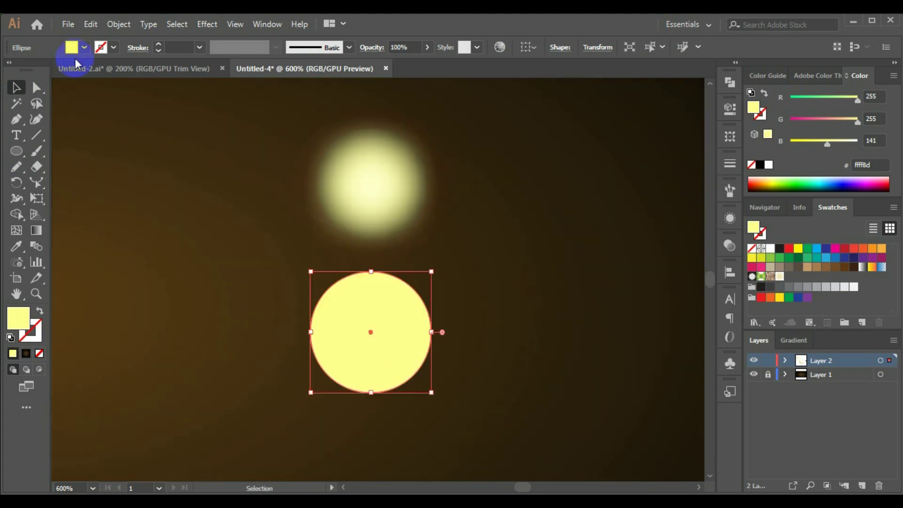
{"action": "left_click", "coordinate": [84, 47]}
{"action": "left_click", "coordinate": [37, 70]}
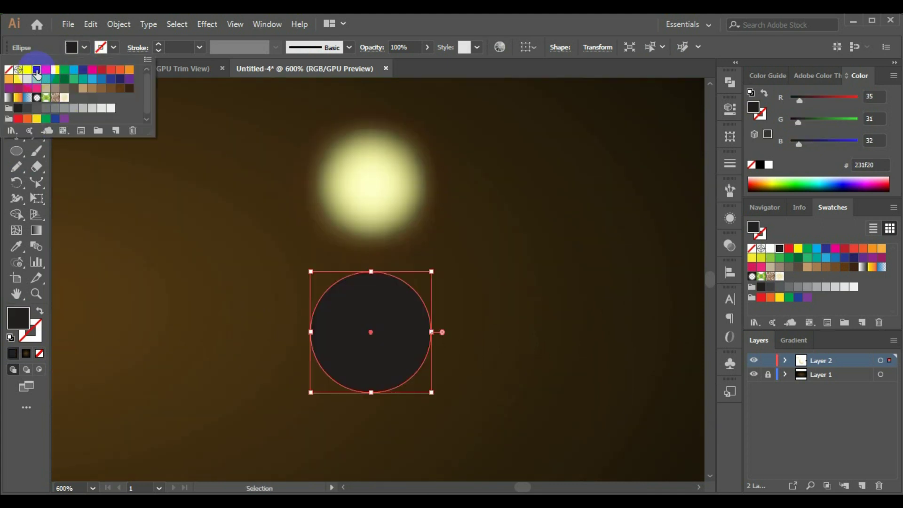
{"action": "left_click", "coordinate": [797, 148]}
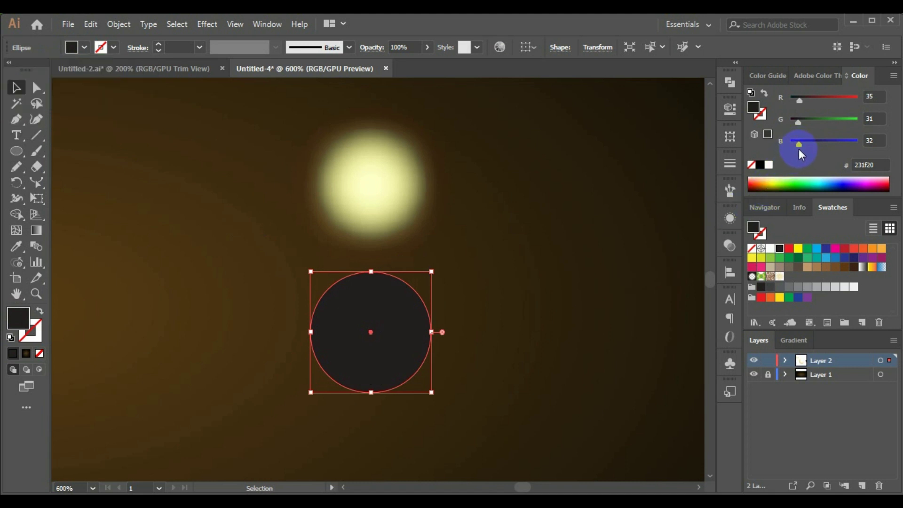
{"action": "left_click_drag", "start_coordinate": [799, 146], "coordinate": [781, 143]}
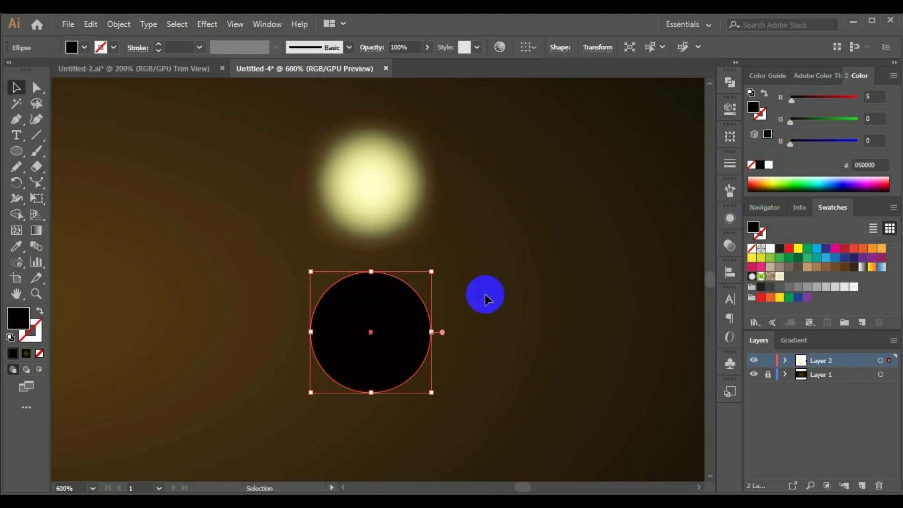
{"action": "key", "text": "ctrl+equal"}
{"action": "key", "text": "ctrl+equal"}
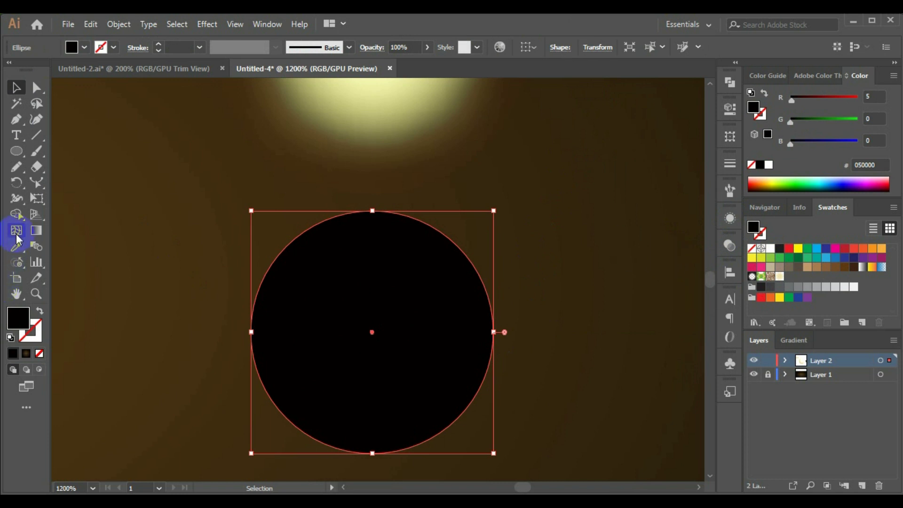
- Add mesh lines to the black circle at its top, across its middle, left edge and bottom
{"action": "left_click", "coordinate": [16, 231]}
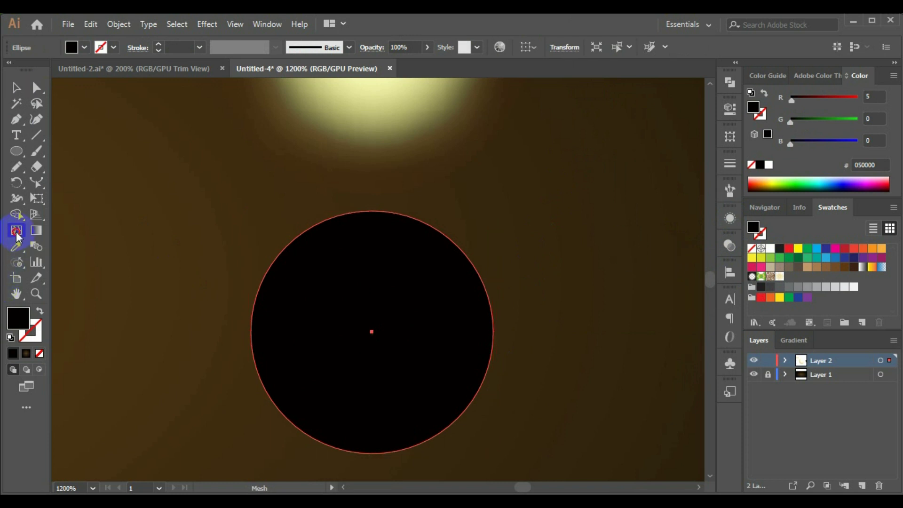
{"action": "left_click", "coordinate": [373, 213]}
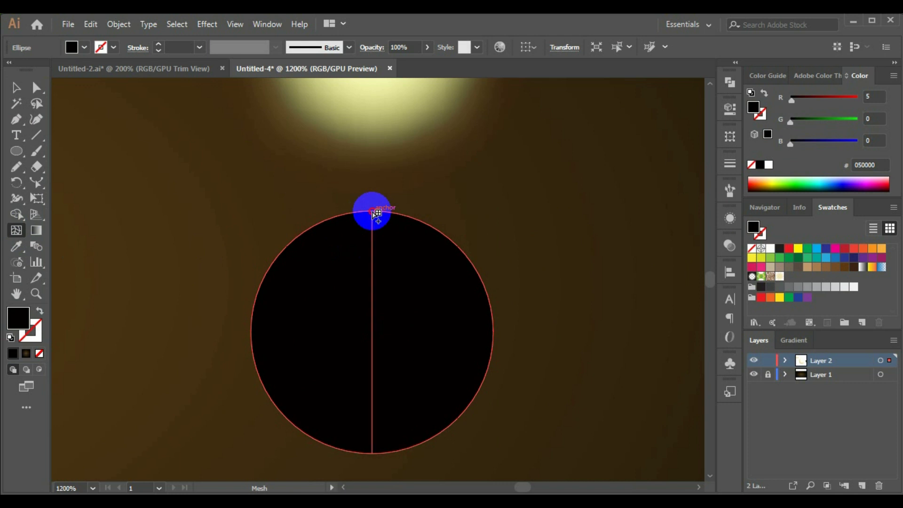
{"action": "left_click", "coordinate": [483, 328]}
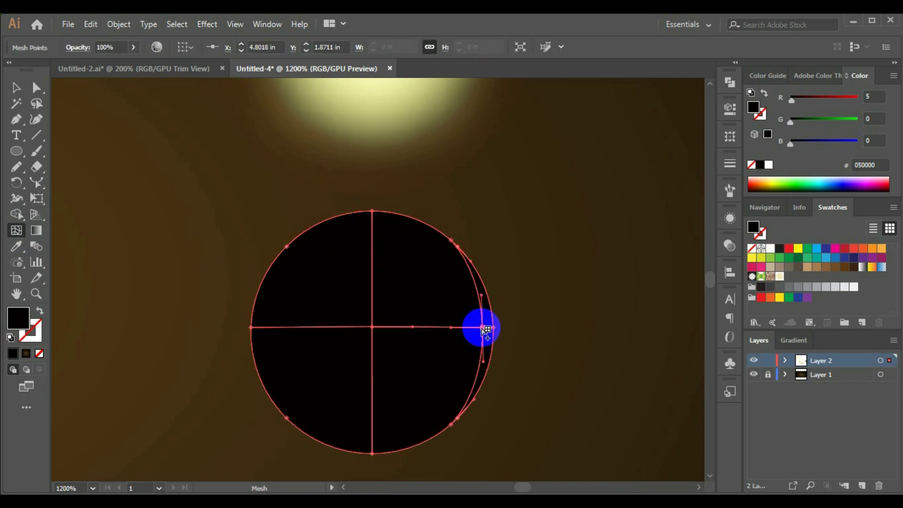
{"action": "left_click", "coordinate": [262, 328]}
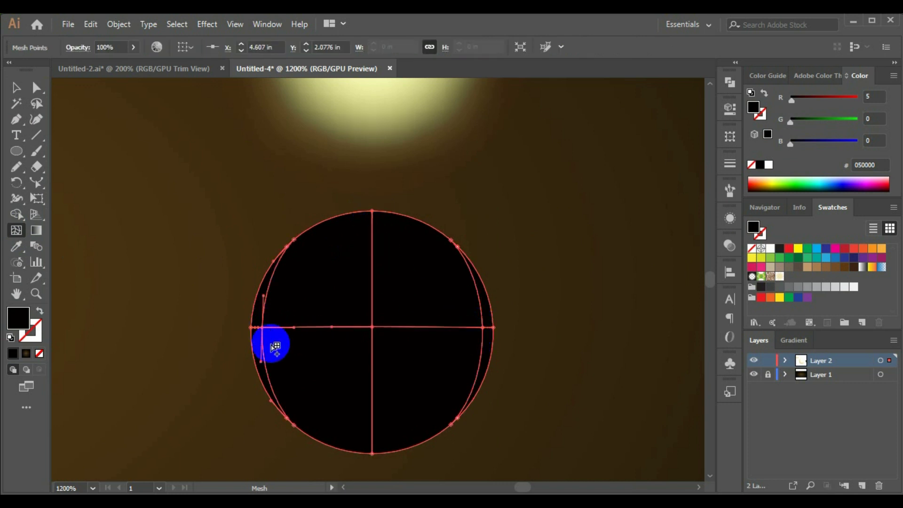
{"action": "left_click", "coordinate": [372, 441]}
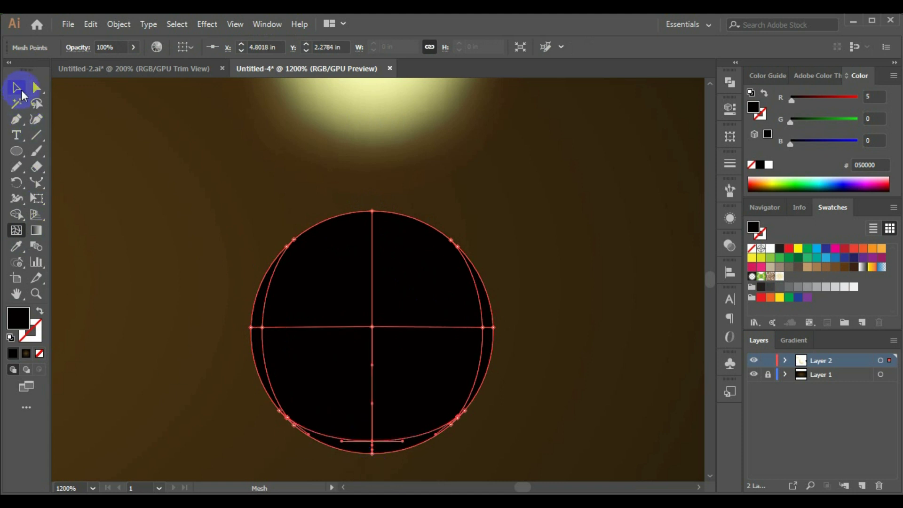
- Give the circle's top mesh point the glow's pale yellow (d3d274) using the Eyedropper
{"action": "left_click", "coordinate": [36, 88]}
{"action": "mouse_move", "coordinate": [389, 195]}
{"action": "left_mouse_down"}
{"action": "mouse_move", "coordinate": [364, 265]}
{"action": "mouse_move", "coordinate": [356, 347]}
{"action": "left_mouse_up"}
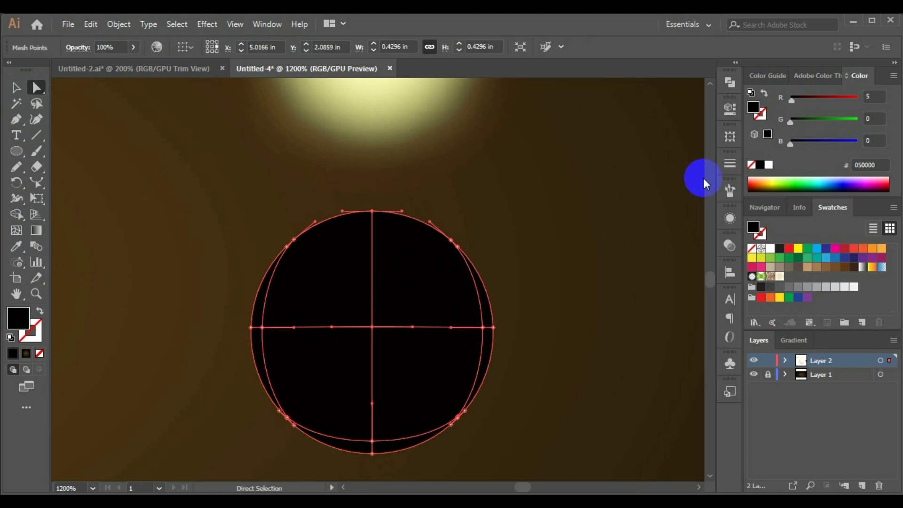
{"action": "left_click", "coordinate": [17, 250]}
{"action": "scroll", "coordinate": [351, 153], "scroll_direction": "up", "scroll_amount": 2}
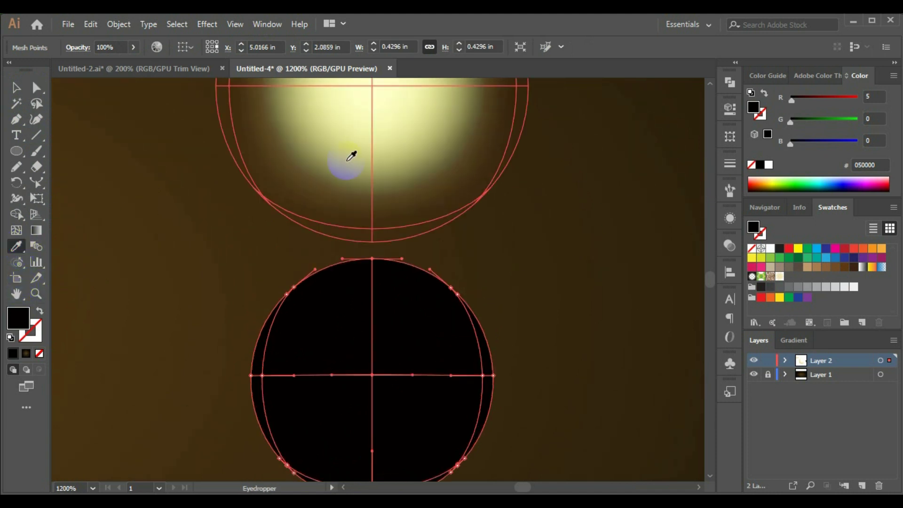
{"action": "left_click", "coordinate": [382, 108]}
{"action": "scroll", "coordinate": [311, 207], "scroll_direction": "down", "scroll_amount": 2}
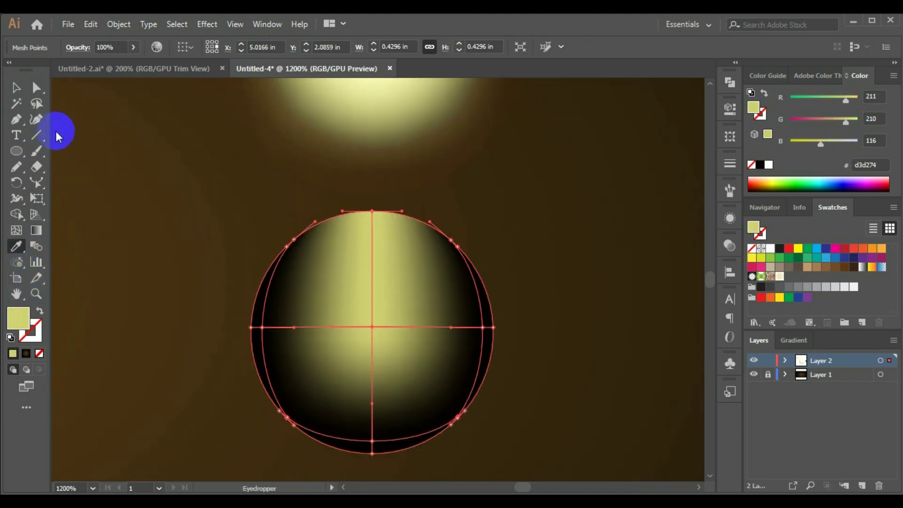
{"action": "left_click", "coordinate": [16, 88]}
{"action": "left_click", "coordinate": [187, 272]}
{"action": "left_click", "coordinate": [433, 410]}
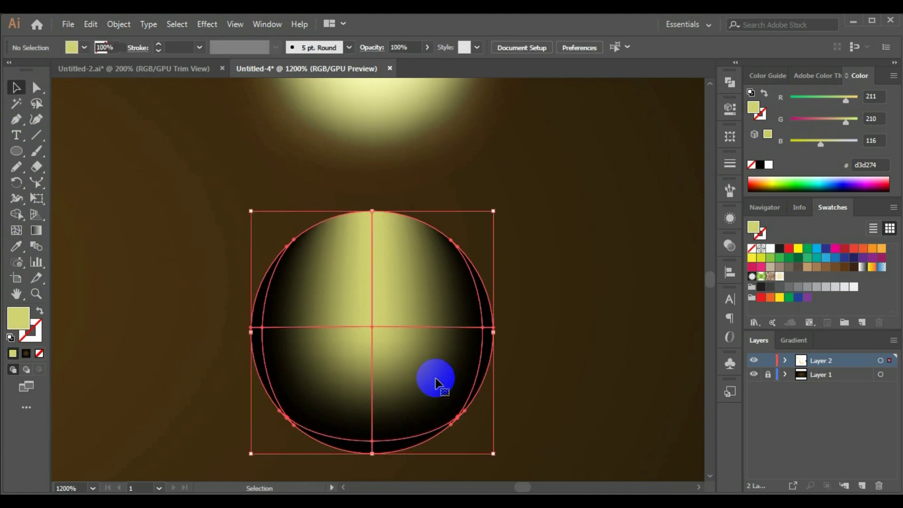
- Set the mesh sphere's blending mode to Lighten so only a soft petal glow remains
{"action": "left_click", "coordinate": [729, 245]}
{"action": "left_click", "coordinate": [595, 260]}
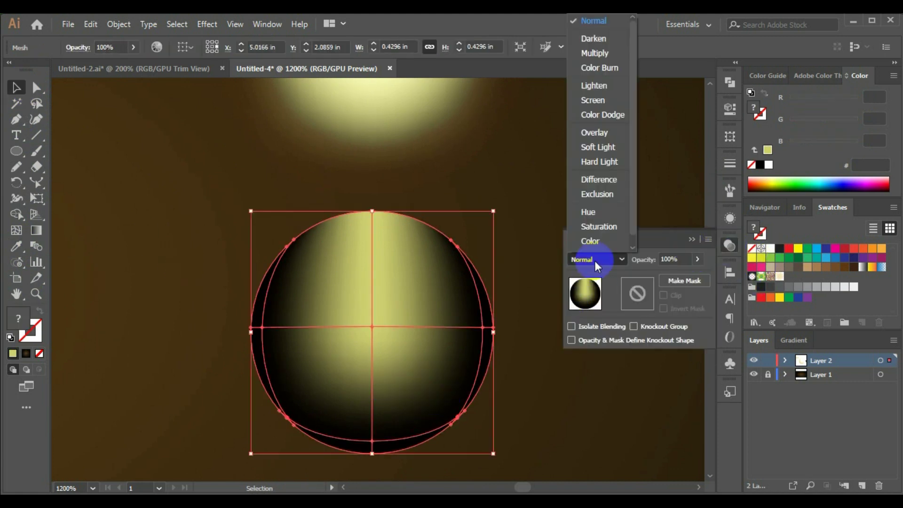
{"action": "left_click", "coordinate": [602, 86]}
{"action": "left_click", "coordinate": [526, 250]}
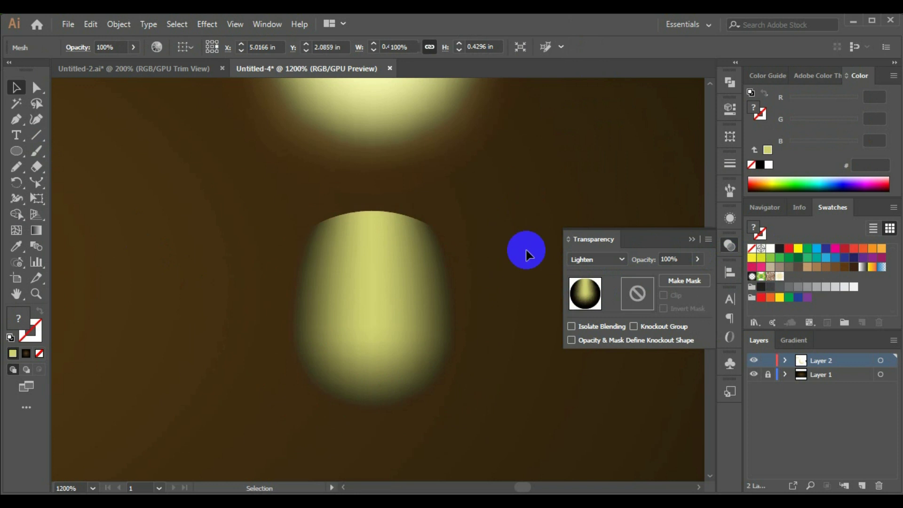
{"action": "scroll", "coordinate": [423, 345], "scroll_direction": "down", "scroll_amount": 3}
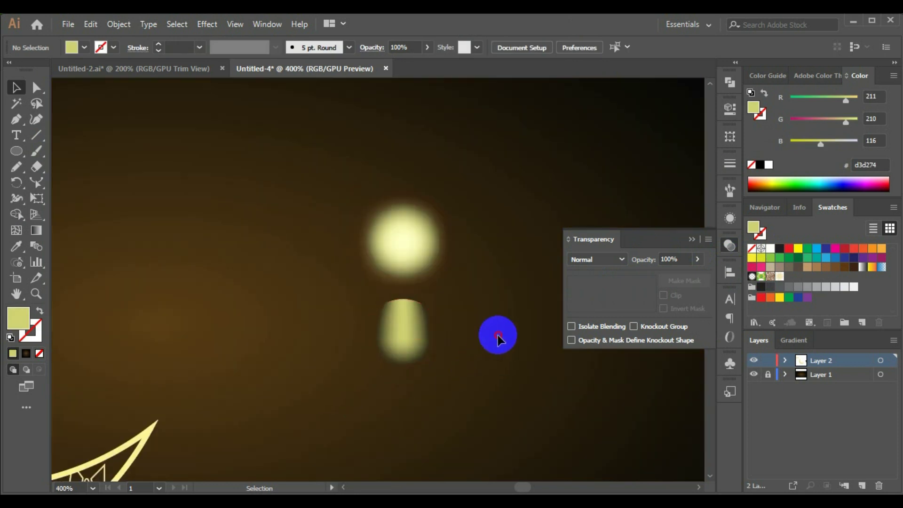
{"action": "left_click", "coordinate": [403, 351]}
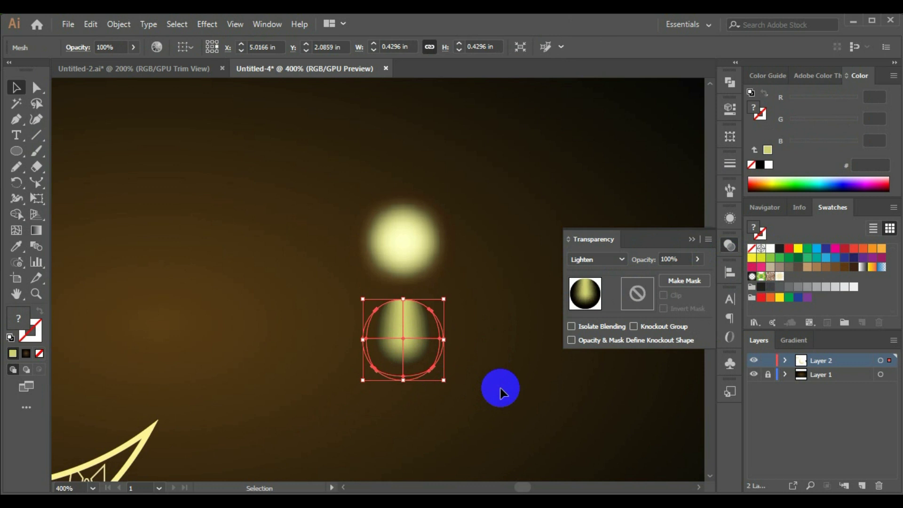
{"action": "left_click", "coordinate": [692, 240]}
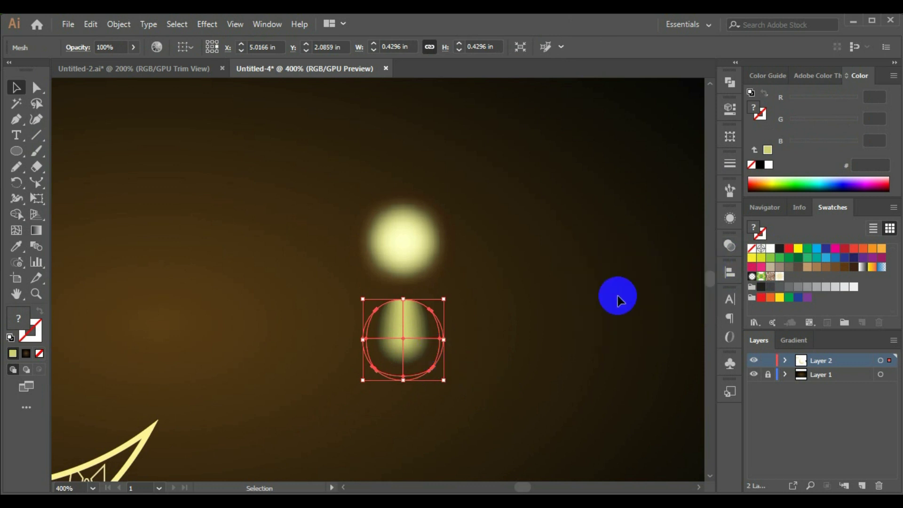
- Select only the lower petal circle beneath the round glow
{"action": "left_click", "coordinate": [18, 185]}
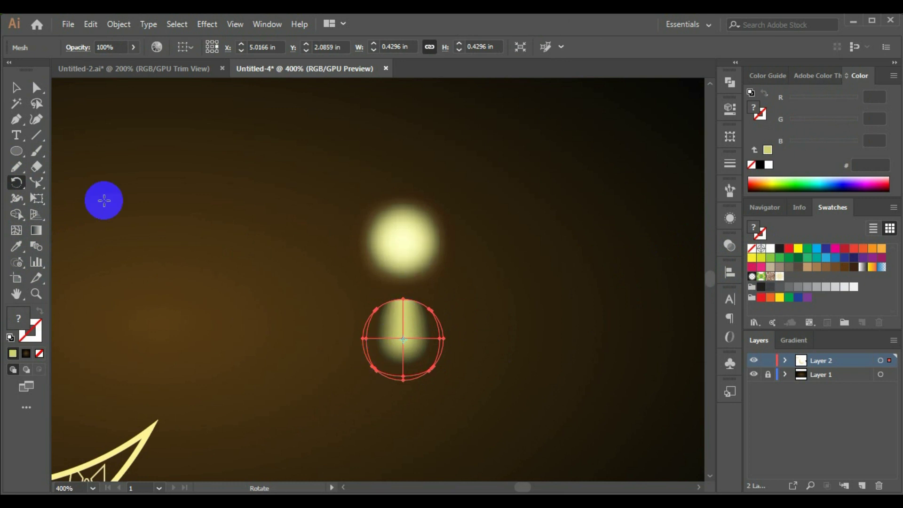
{"action": "left_click", "coordinate": [16, 88]}
{"action": "left_click_drag", "start_coordinate": [447, 425], "coordinate": [383, 349]}
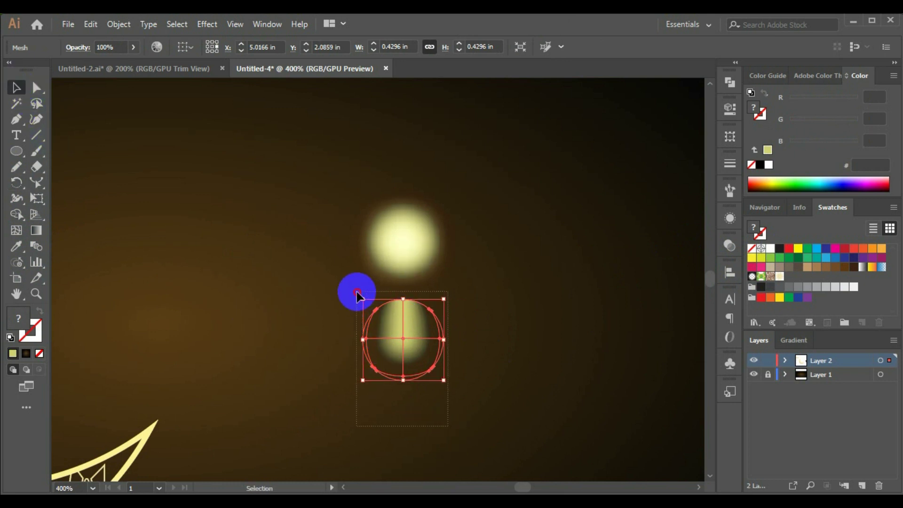
{"action": "left_click_drag", "start_coordinate": [356, 292], "coordinate": [376, 263]}
{"action": "left_click", "coordinate": [498, 375]}
{"action": "left_click_drag", "start_coordinate": [495, 339], "coordinate": [337, 371]}
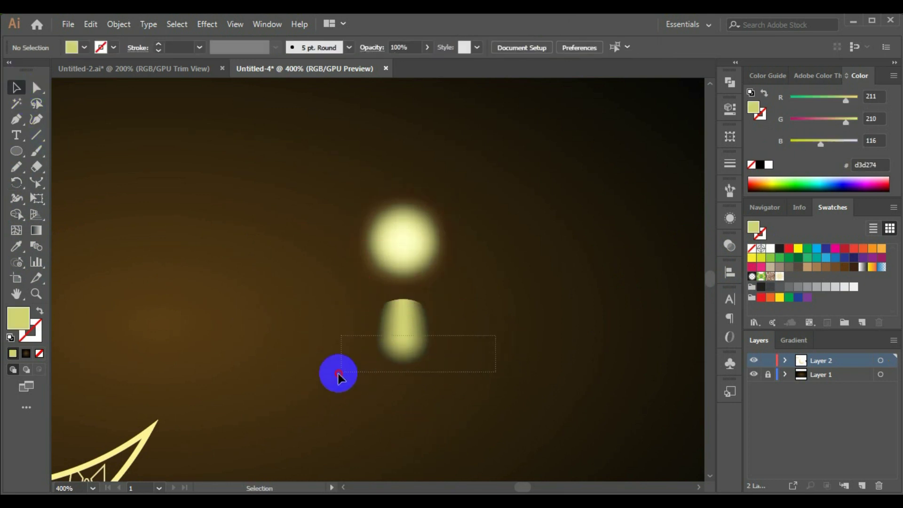
{"action": "left_click", "coordinate": [482, 416]}
{"action": "left_click_drag", "start_coordinate": [460, 413], "coordinate": [336, 301]}
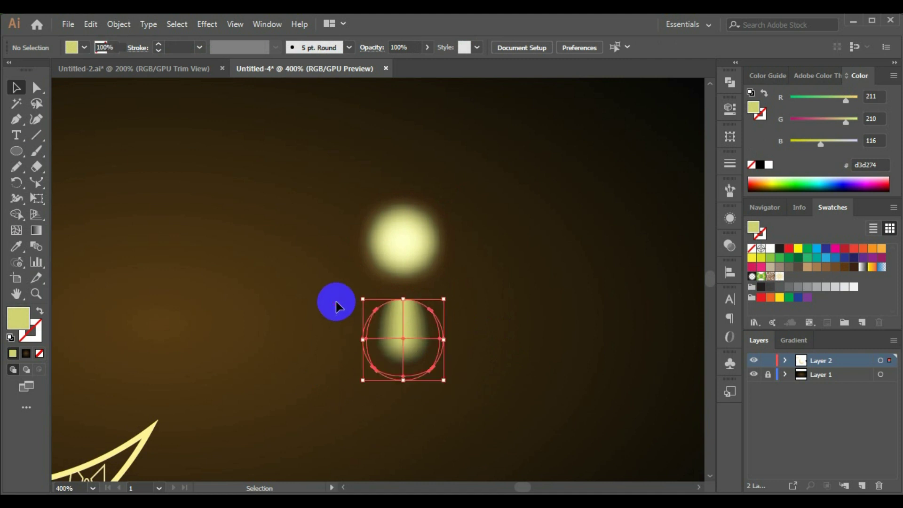
- Copy the petal around the glow's centre at 360/10 degrees, repeating until ten petals form a ring
{"action": "left_click", "coordinate": [16, 183]}
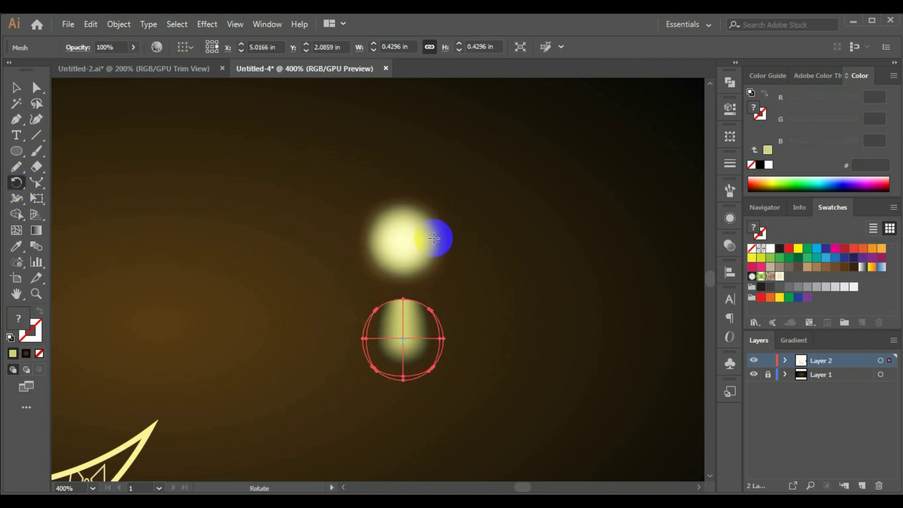
{"action": "left_click_drag", "start_coordinate": [434, 238], "coordinate": [413, 240]}
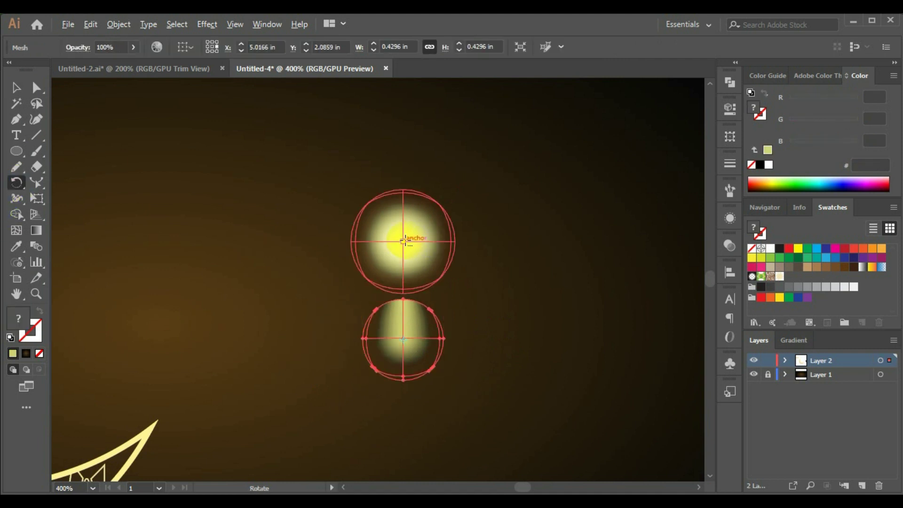
{"action": "left_click", "coordinate": [404, 241], "text": "alt"}
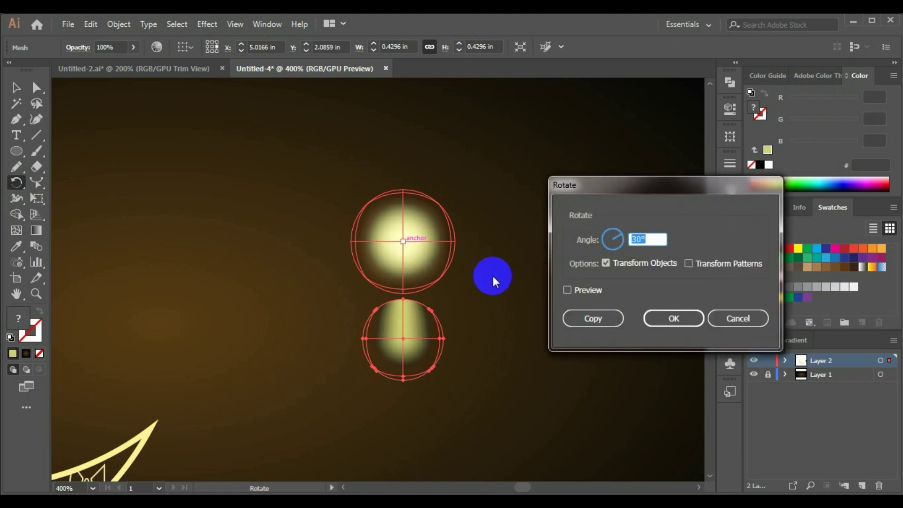
{"action": "type", "text": "3"}
{"action": "type", "text": "60"}
{"action": "key", "text": "BackSpace"}
{"action": "key", "text": "BackSpace"}
{"action": "key", "text": "BackSpace"}
{"action": "type", "text": "28"}
{"action": "key", "text": "Tab"}
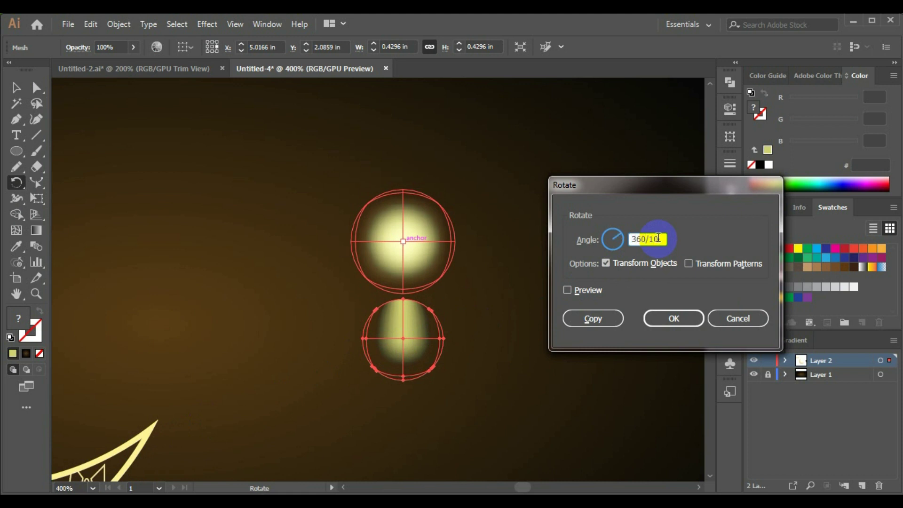
{"action": "left_click", "coordinate": [593, 319]}
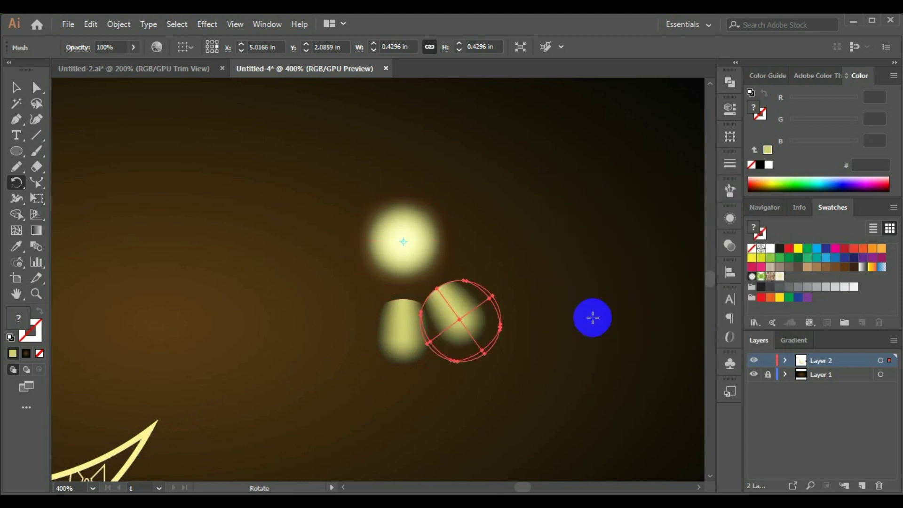
{"action": "key", "text": "ctrl+d"}
{"action": "key", "text": "ctrl+d"}
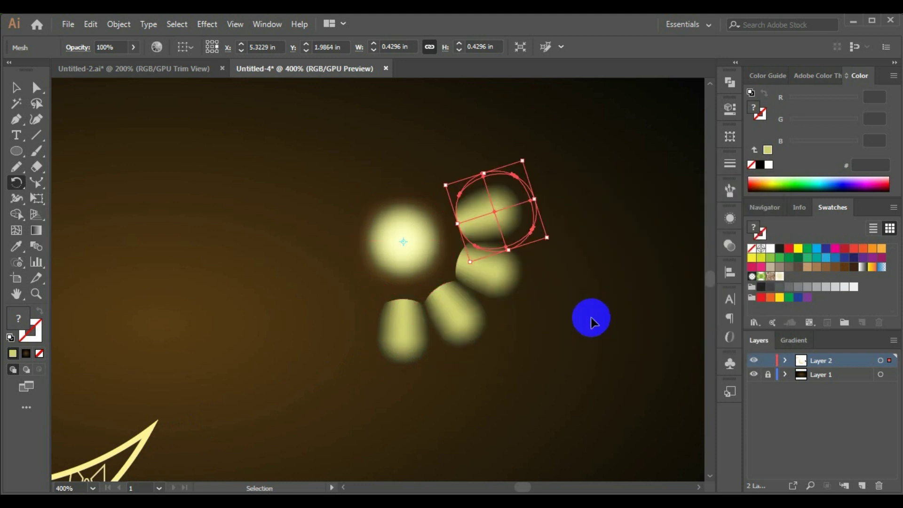
{"action": "key", "text": "ctrl+d"}
{"action": "key", "text": "ctrl+d"}
{"action": "key", "text": "ctrl+d"}
{"action": "key", "text": "ctrl+d"}
{"action": "key", "text": "ctrl+d"}
{"action": "key", "text": "ctrl+d"}
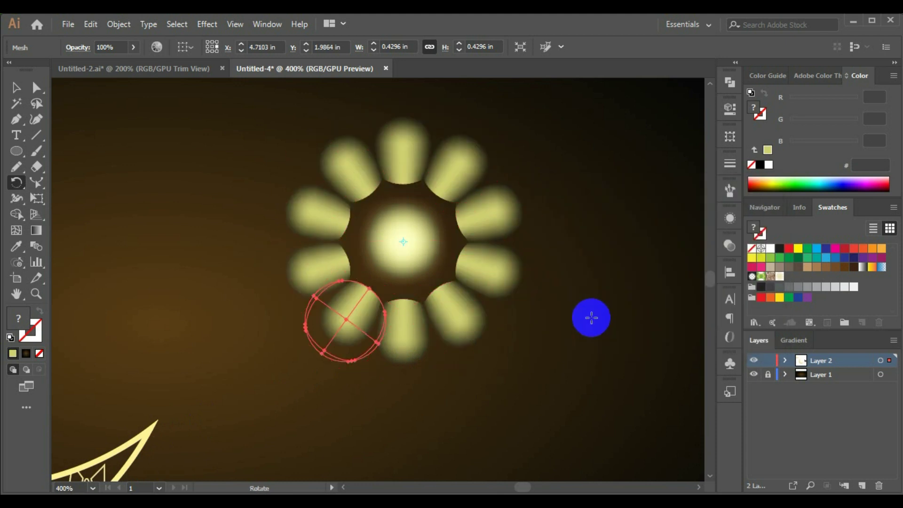
{"action": "left_click", "coordinate": [16, 88]}
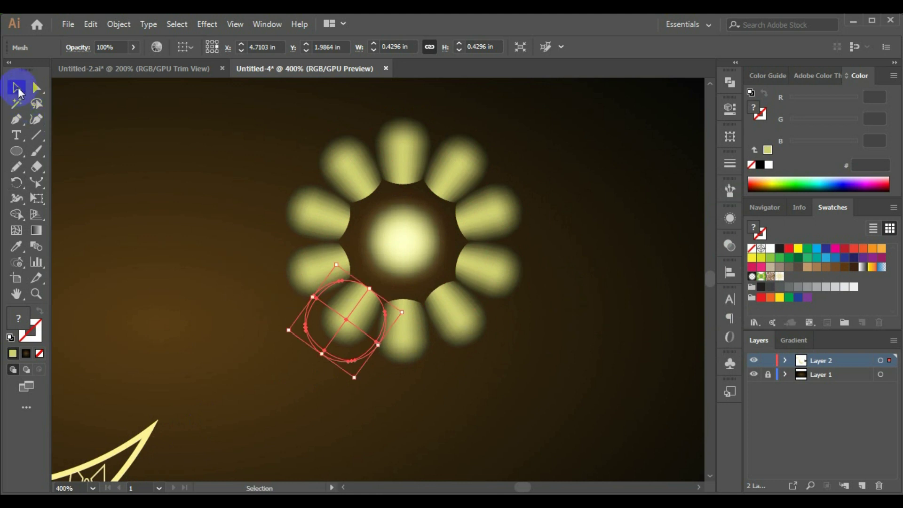
{"action": "left_click", "coordinate": [215, 232]}
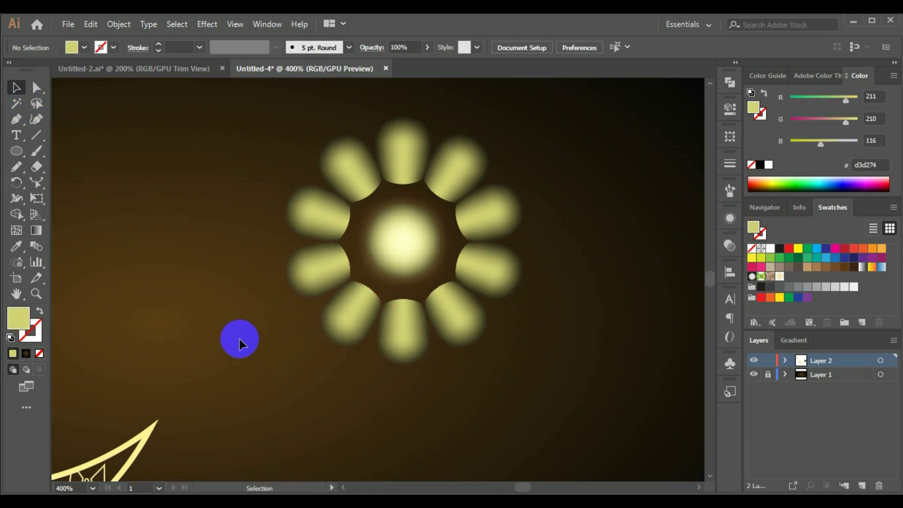
- Move the flower beneath the crescent, flattening it to 0.52 in tall and widening it to about 4.04 in
{"action": "key", "text": "super"}
{"action": "key", "text": "Escape"}
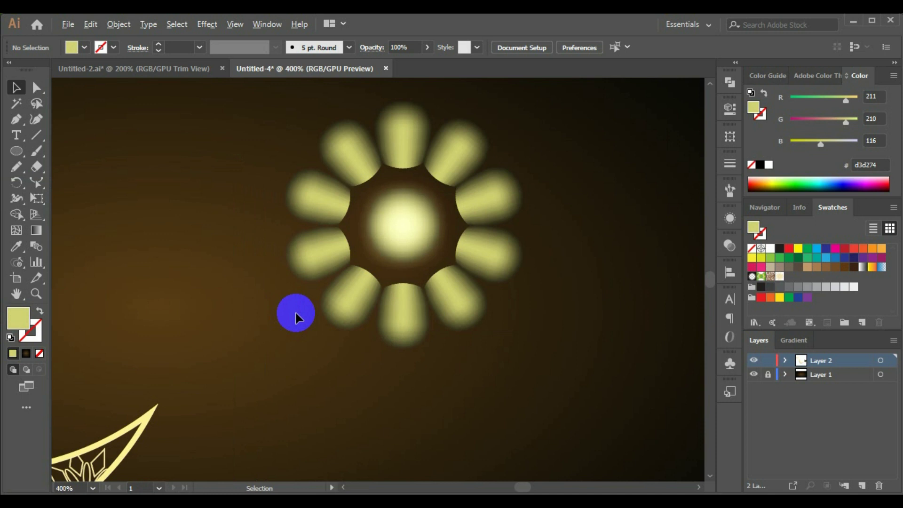
{"action": "scroll", "coordinate": [295, 312], "scroll_direction": "down", "scroll_amount": 1}
{"action": "scroll", "coordinate": [318, 305], "scroll_direction": "down", "scroll_amount": 1}
{"action": "left_click_drag", "start_coordinate": [459, 190], "coordinate": [264, 309]}
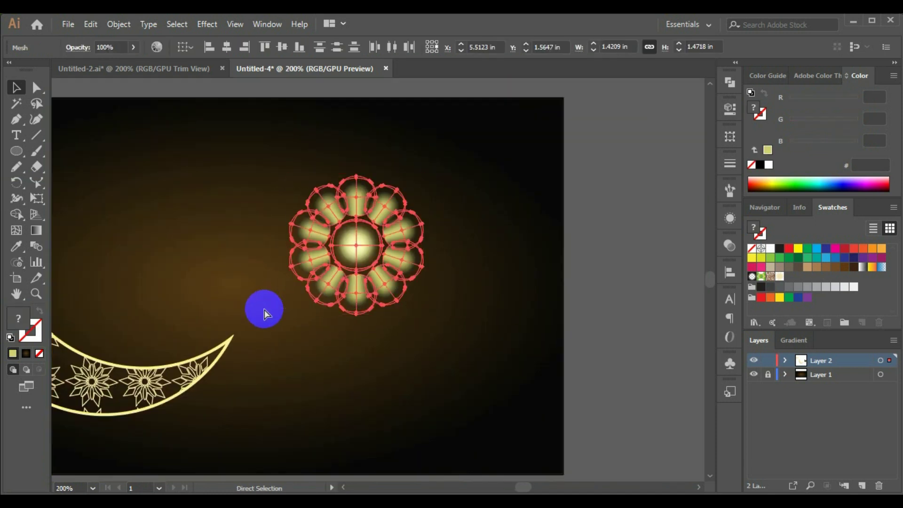
{"action": "left_click_drag", "start_coordinate": [264, 309], "coordinate": [440, 281]}
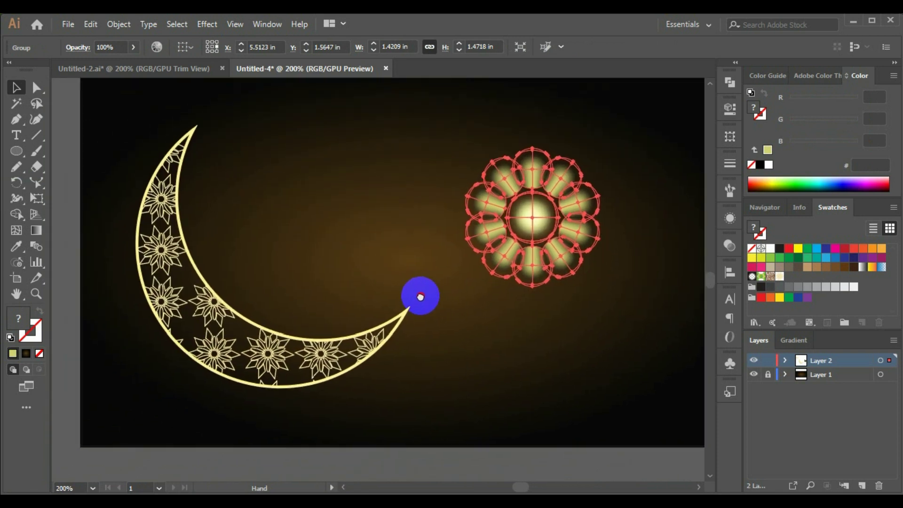
{"action": "left_click_drag", "start_coordinate": [536, 219], "coordinate": [271, 386]}
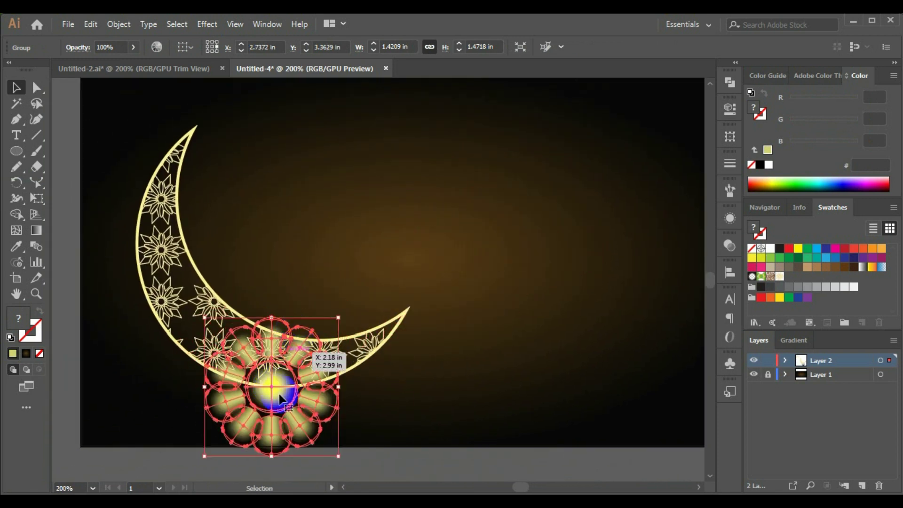
{"action": "left_click_drag", "start_coordinate": [271, 456], "coordinate": [273, 369]}
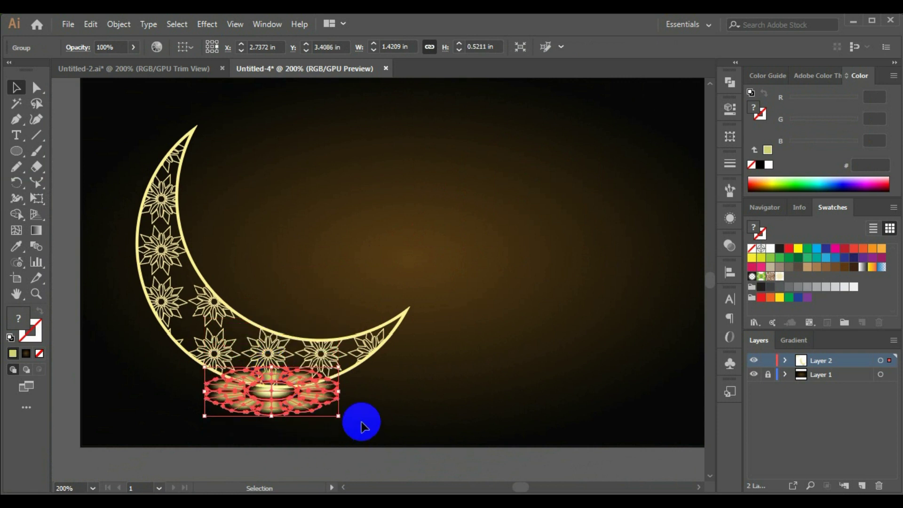
{"action": "left_click_drag", "start_coordinate": [342, 393], "coordinate": [466, 389]}
{"action": "left_click", "coordinate": [533, 374]}
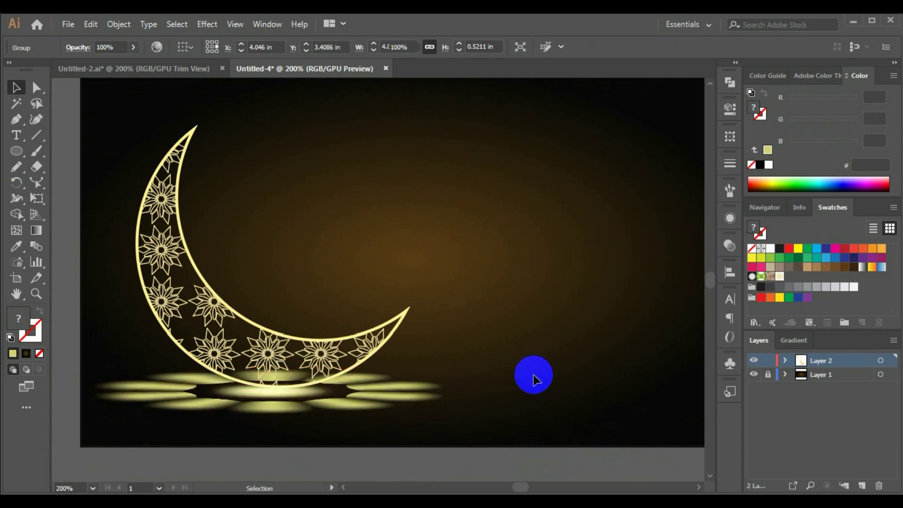
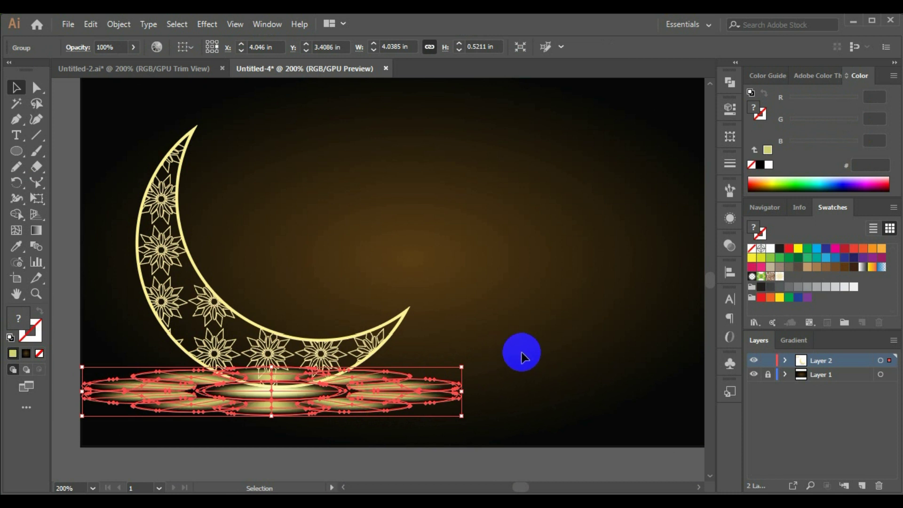
- Set the ellipse group beneath the crescent moon to Color Dodge blending
{"action": "key", "text": "a"}
{"action": "key", "text": "v"}
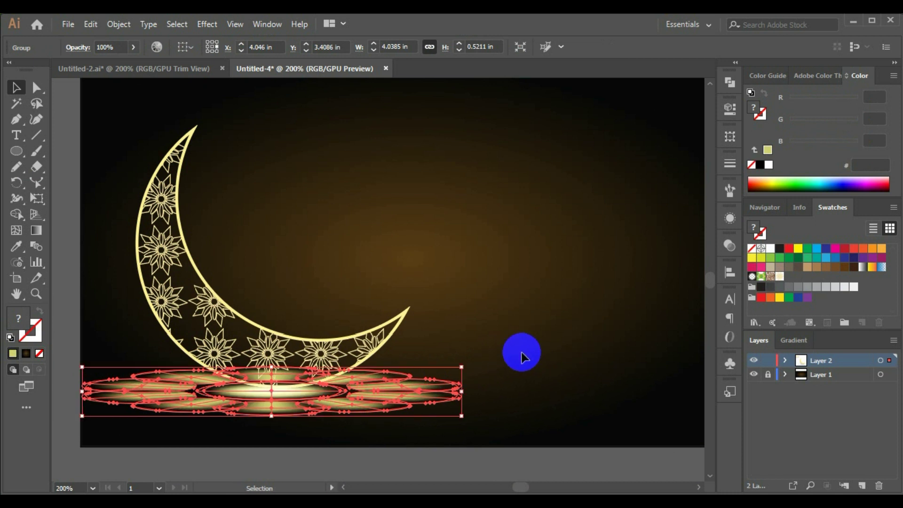
{"action": "left_click", "coordinate": [730, 248]}
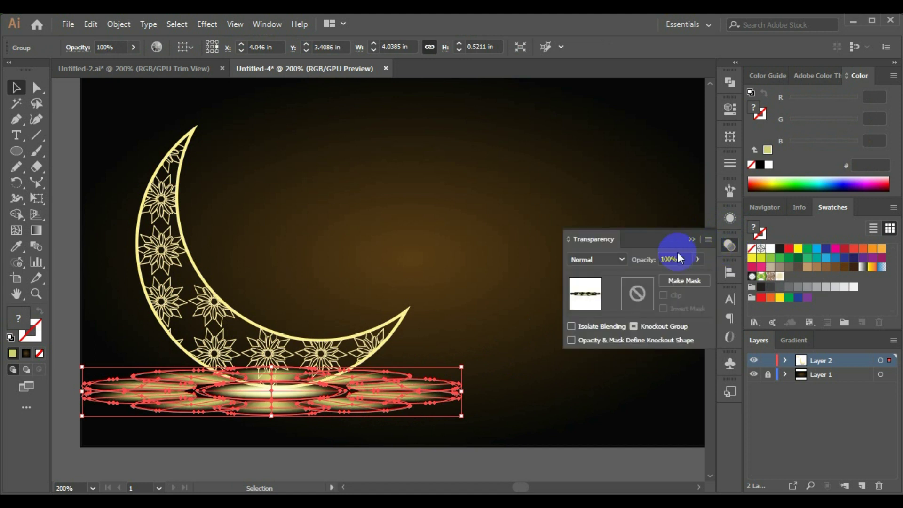
{"action": "left_click", "coordinate": [618, 265]}
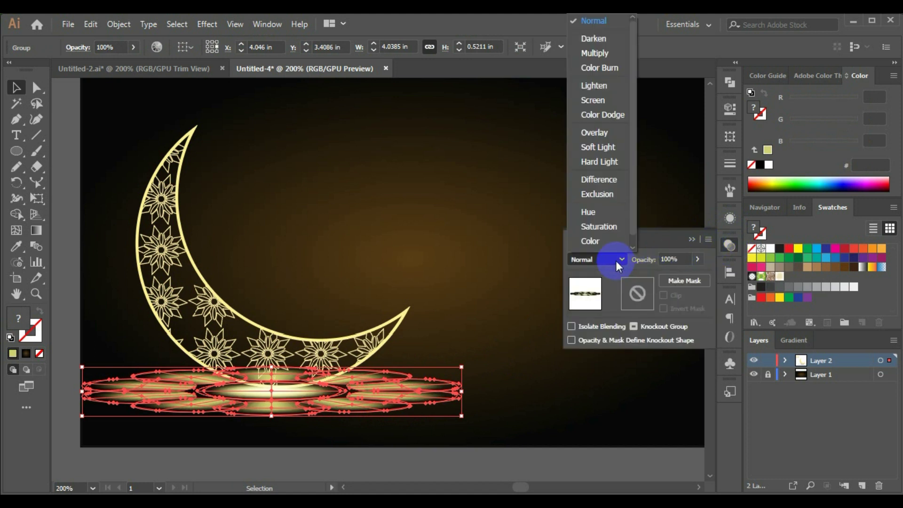
{"action": "left_click", "coordinate": [596, 114]}
{"action": "left_click", "coordinate": [474, 267]}
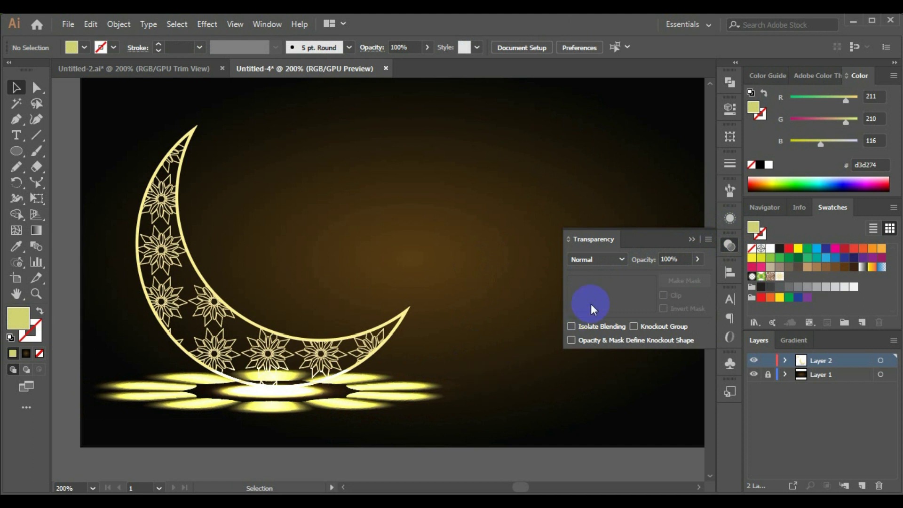
{"action": "left_click", "coordinate": [693, 239]}
{"action": "scroll", "coordinate": [555, 307], "scroll_direction": "up", "scroll_amount": 2}
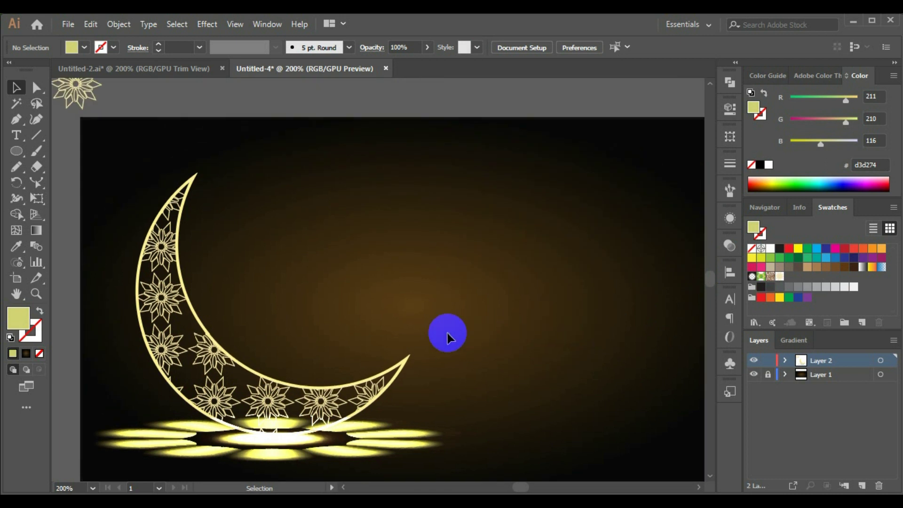
{"action": "scroll", "coordinate": [448, 333], "scroll_direction": "left", "scroll_amount": 2}
{"action": "left_click_drag", "start_coordinate": [438, 309], "coordinate": [498, 293]}
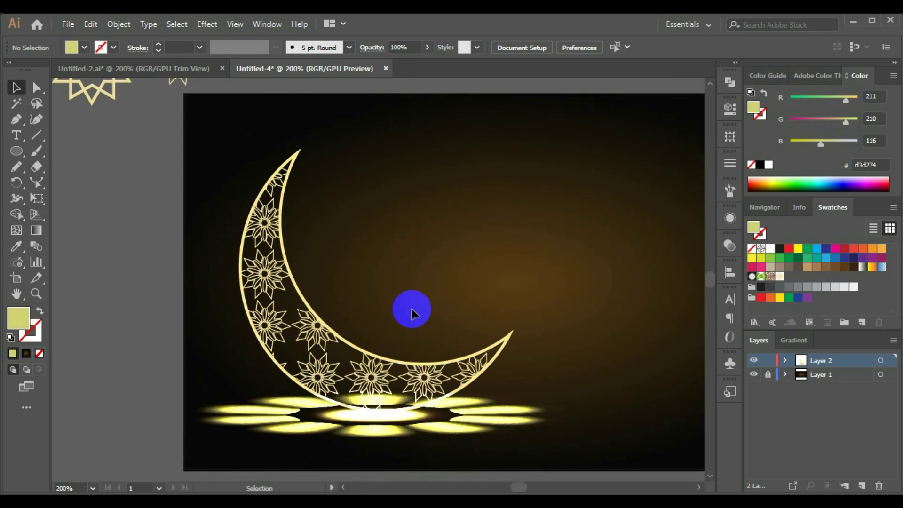
{"action": "left_click", "coordinate": [142, 79]}
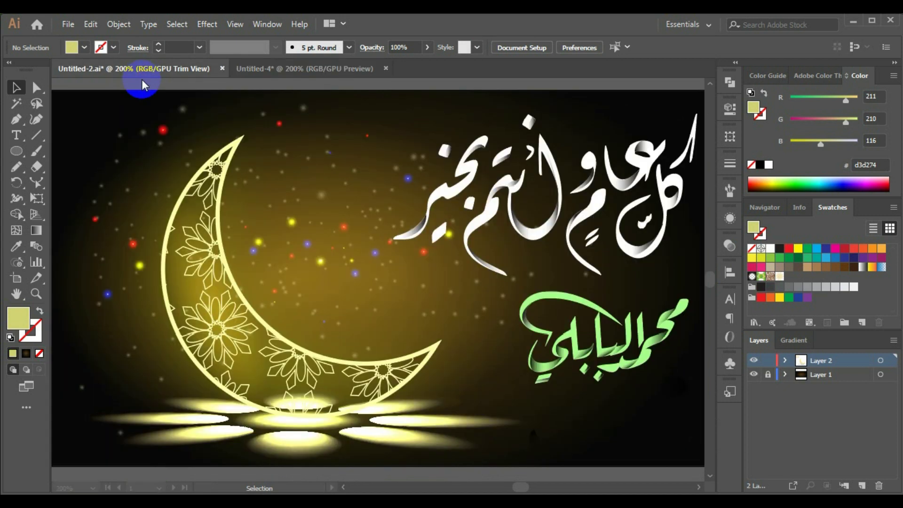
{"action": "left_click", "coordinate": [278, 68]}
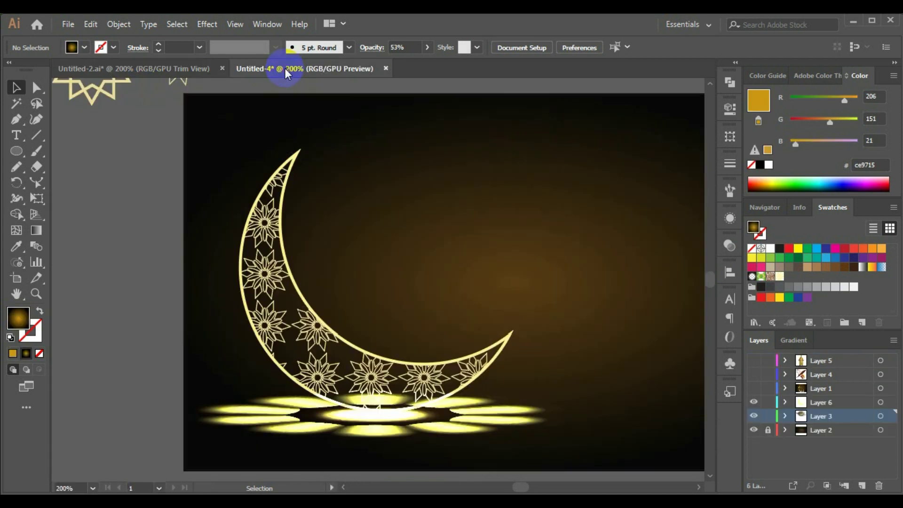
{"action": "left_click_drag", "start_coordinate": [382, 276], "coordinate": [325, 285]}
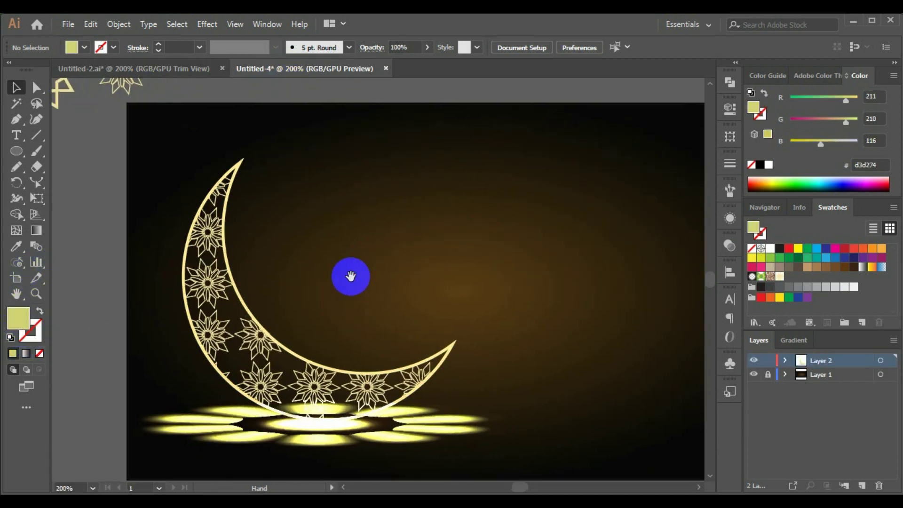
{"action": "left_click", "coordinate": [16, 151]}
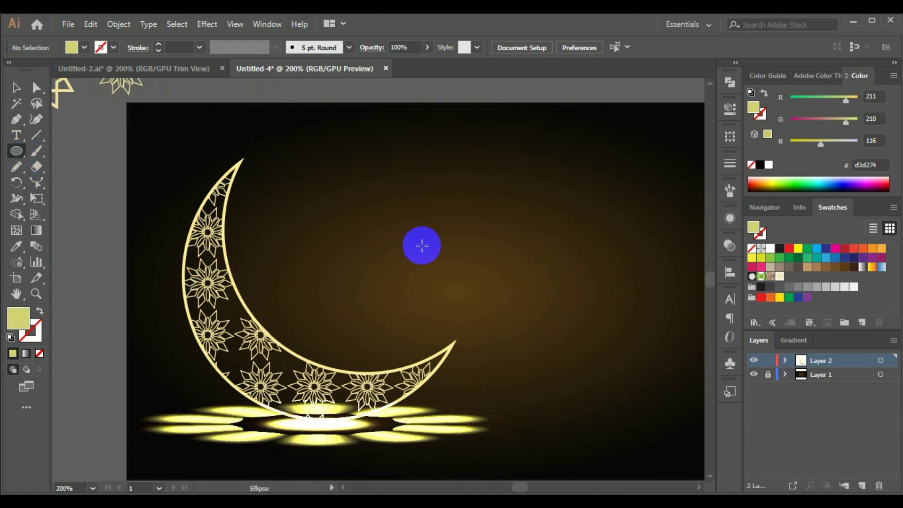
- Draw a small circle right of the moon and fill it with a radial gradient
{"action": "left_click_drag", "start_coordinate": [422, 246], "coordinate": [437, 264]}
{"action": "left_click", "coordinate": [437, 257], "text": "ctrl"}
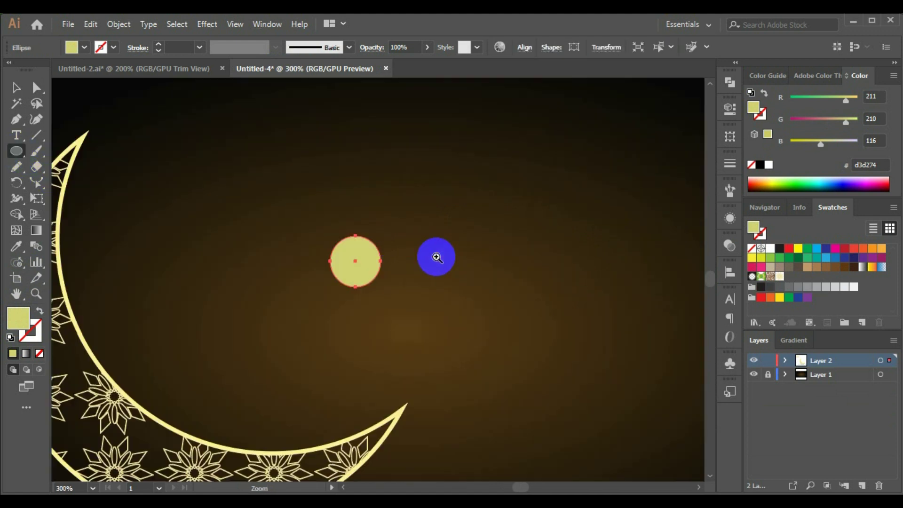
{"action": "left_click", "coordinate": [359, 264], "text": "ctrl"}
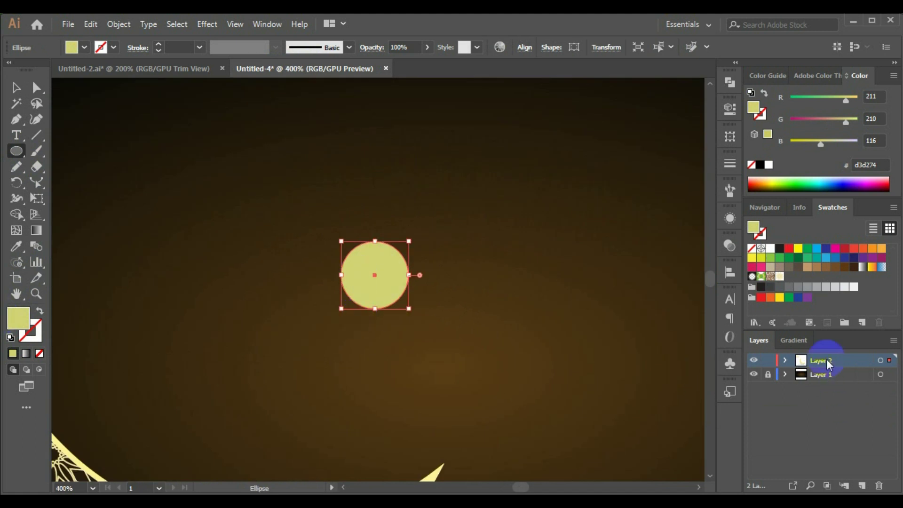
{"action": "left_click", "coordinate": [794, 340]}
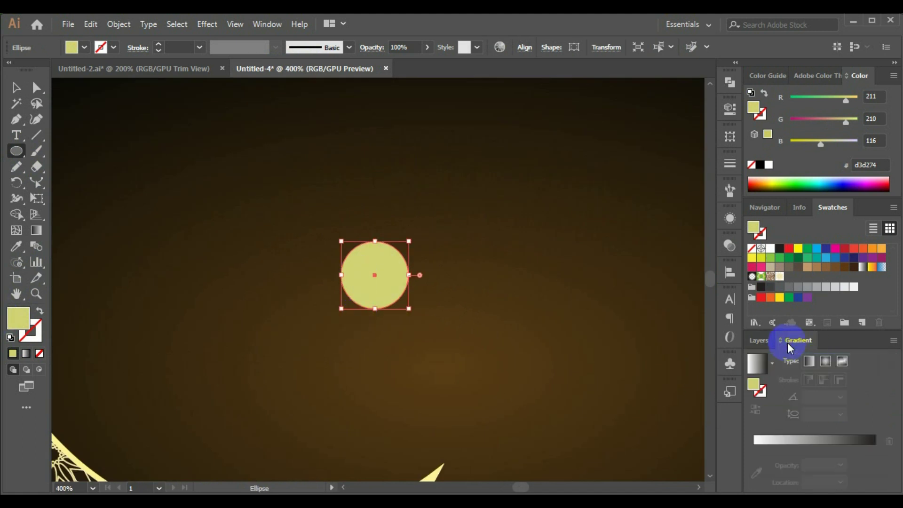
{"action": "left_click", "coordinate": [818, 437]}
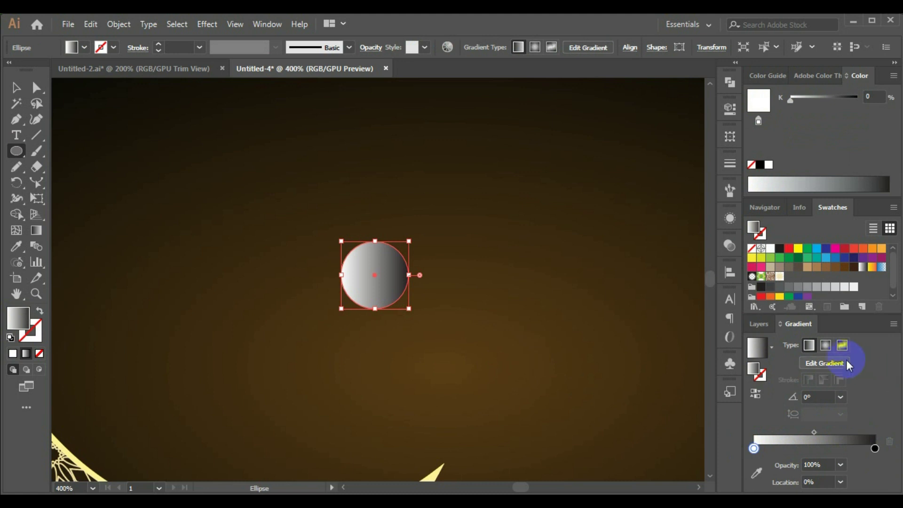
{"action": "left_click", "coordinate": [827, 346]}
- Set the gradient's centre stop to pale yellow RGB ffff90
{"action": "left_click", "coordinate": [754, 448]}
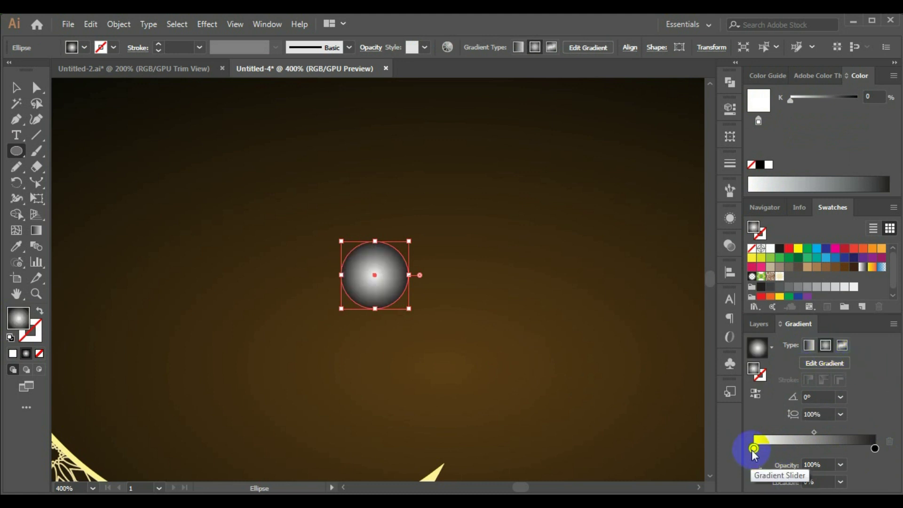
{"action": "left_click", "coordinate": [894, 76]}
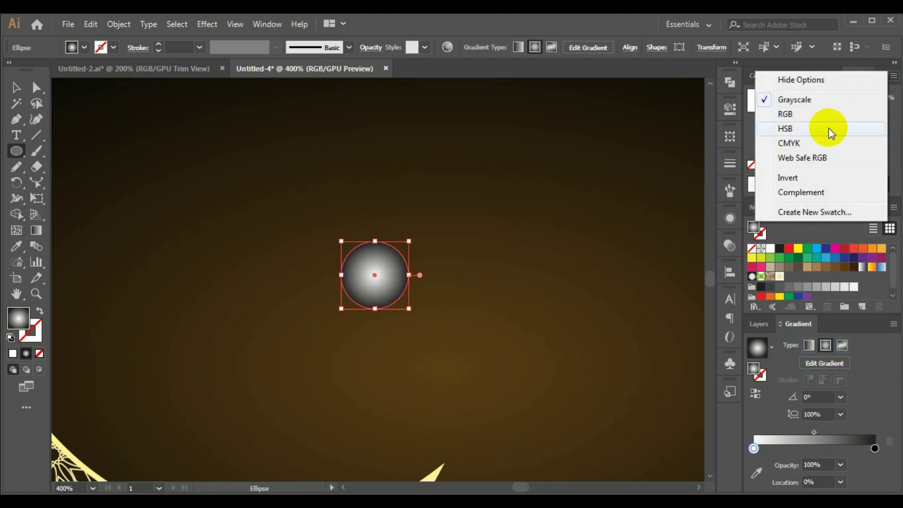
{"action": "left_click", "coordinate": [800, 114]}
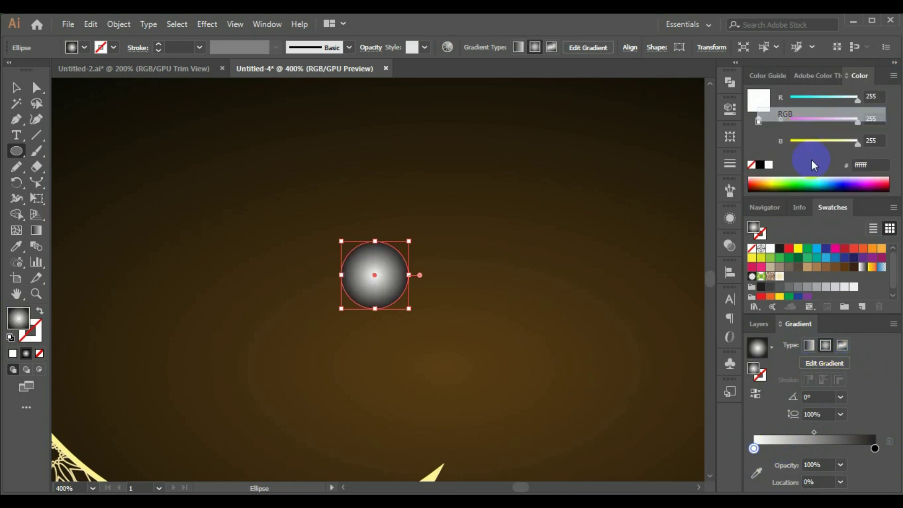
{"action": "left_click", "coordinate": [829, 143]}
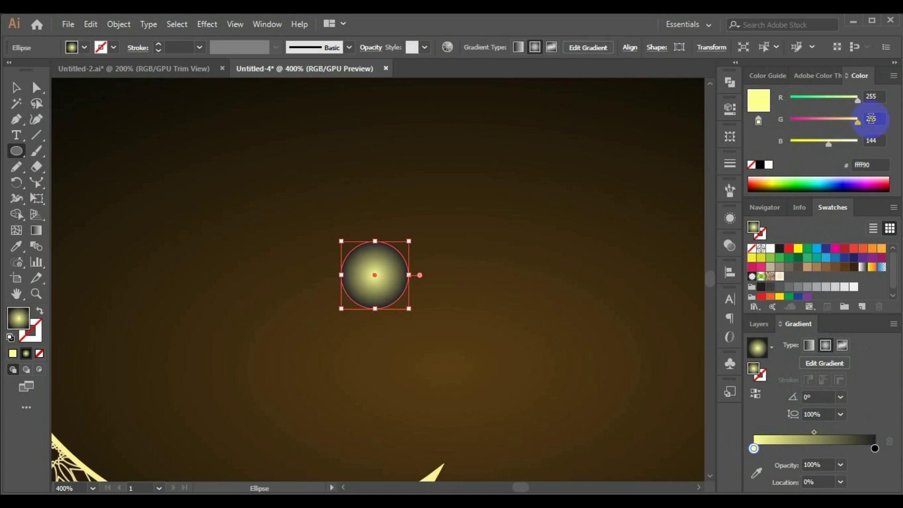
- Keep the outer stop black in RGB and drag the gradient midpoint left to 35.56%
{"action": "left_click", "coordinate": [876, 448]}
{"action": "left_click", "coordinate": [894, 76]}
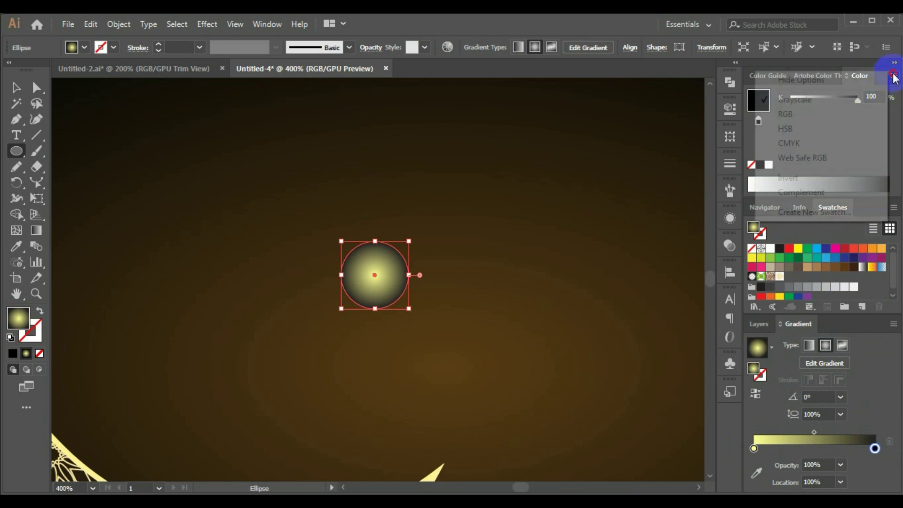
{"action": "left_click", "coordinate": [828, 115]}
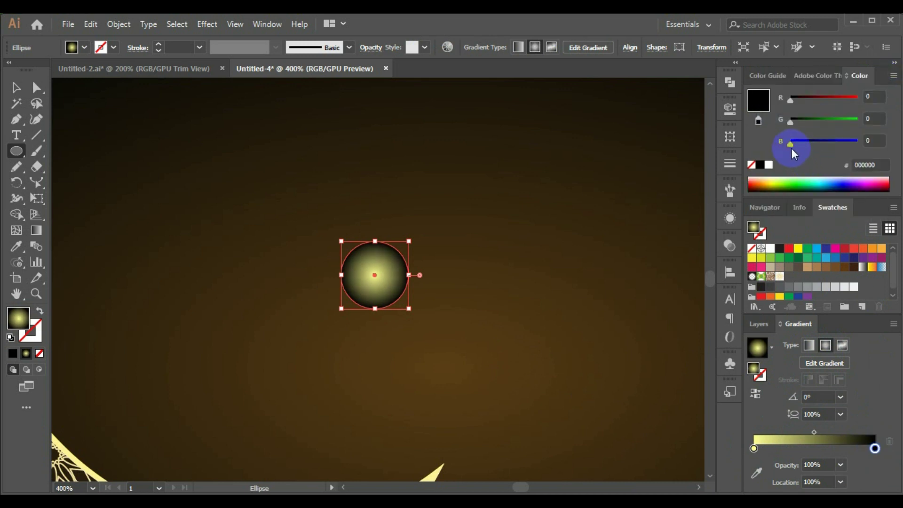
{"action": "left_click", "coordinate": [894, 76]}
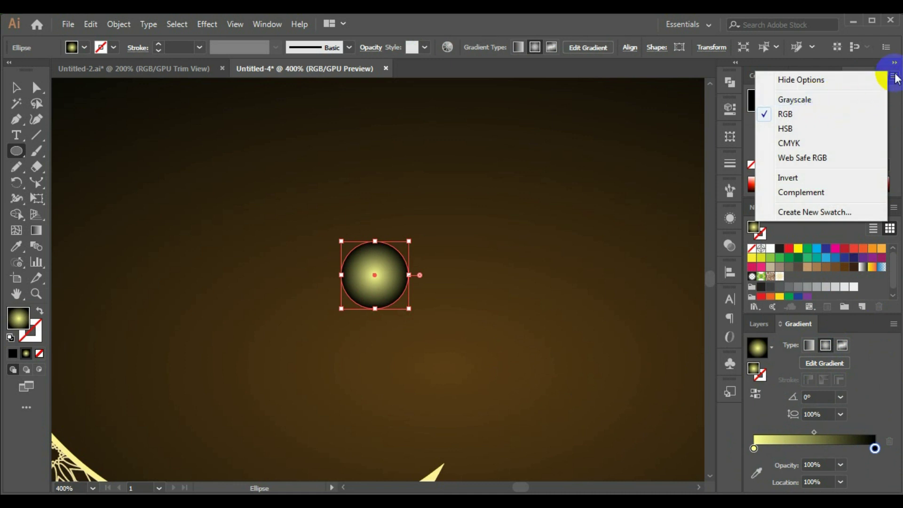
{"action": "left_click", "coordinate": [894, 76]}
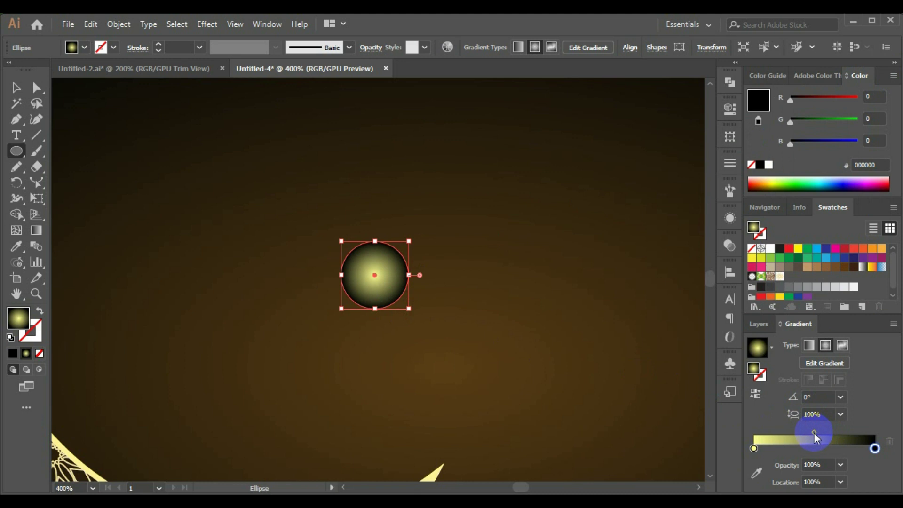
{"action": "left_click_drag", "start_coordinate": [814, 433], "coordinate": [797, 433]}
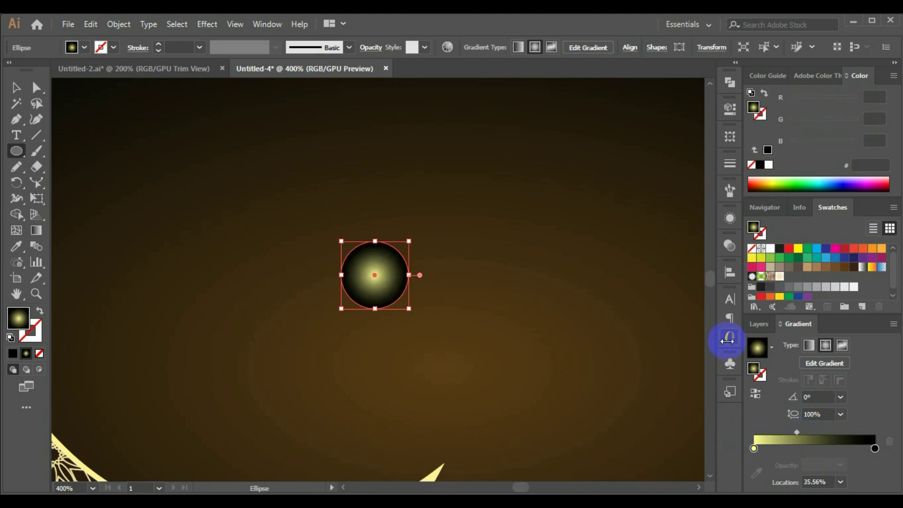
- Set the gradient circle's blending mode to Lighten
{"action": "left_click", "coordinate": [728, 247]}
{"action": "left_click", "coordinate": [586, 259]}
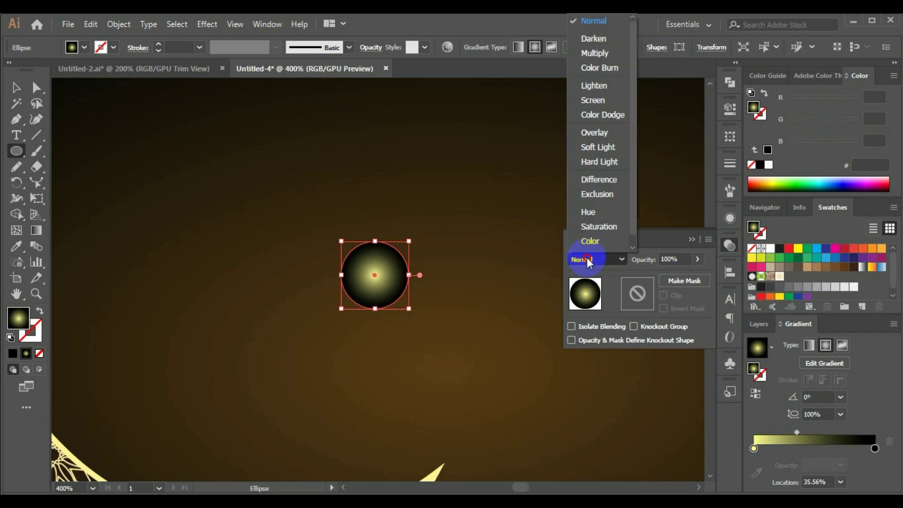
{"action": "left_click", "coordinate": [603, 88]}
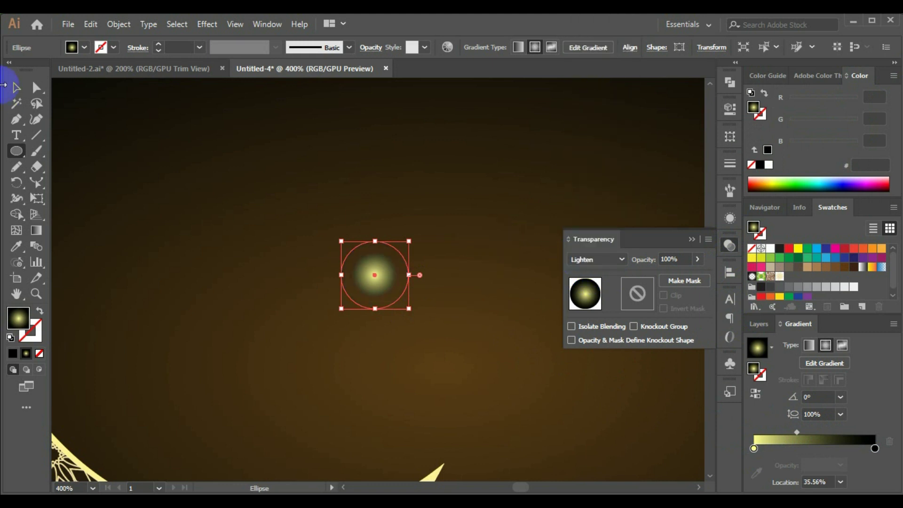
{"action": "left_click", "coordinate": [15, 88]}
{"action": "left_click", "coordinate": [396, 367]}
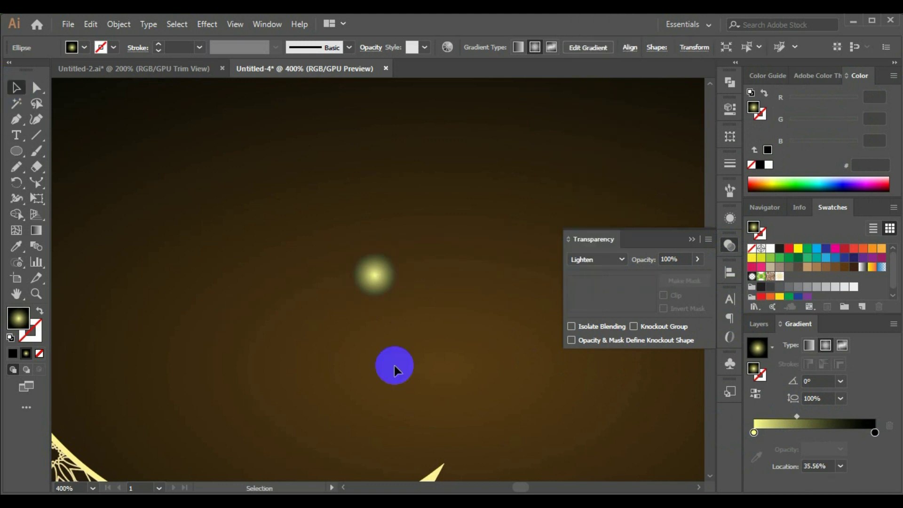
{"action": "left_click", "coordinate": [691, 241]}
- Move the glow circle onto the pasteboard, zoom in, and Alt-drag a copy to its left
{"action": "scroll", "coordinate": [394, 347], "scroll_direction": "down", "scroll_amount": 2}
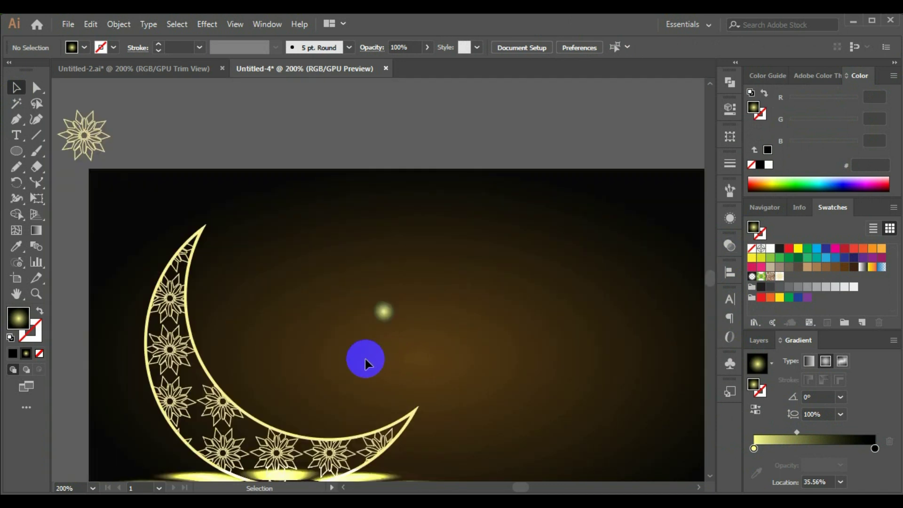
{"action": "left_click_drag", "start_coordinate": [365, 359], "coordinate": [387, 316]}
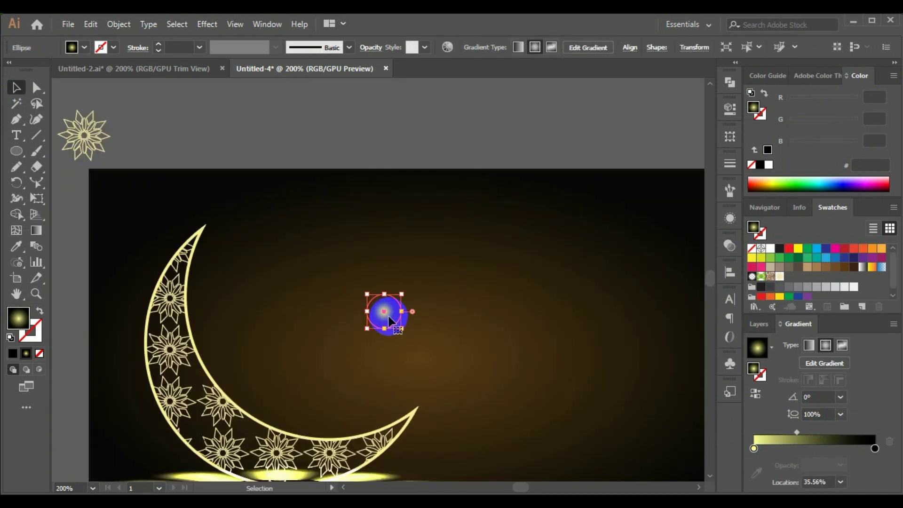
{"action": "left_click_drag", "start_coordinate": [388, 320], "coordinate": [87, 319]}
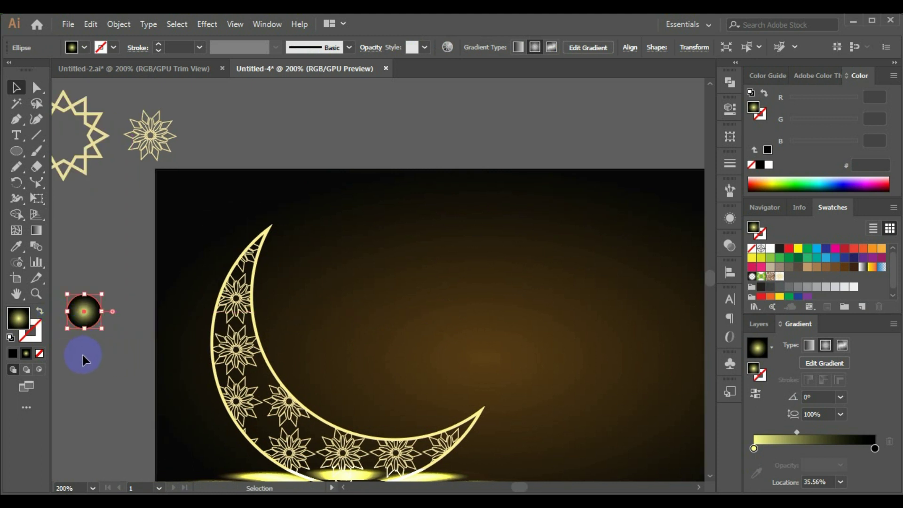
{"action": "key", "text": "ctrl+equal"}
{"action": "key", "text": "ctrl+equal"}
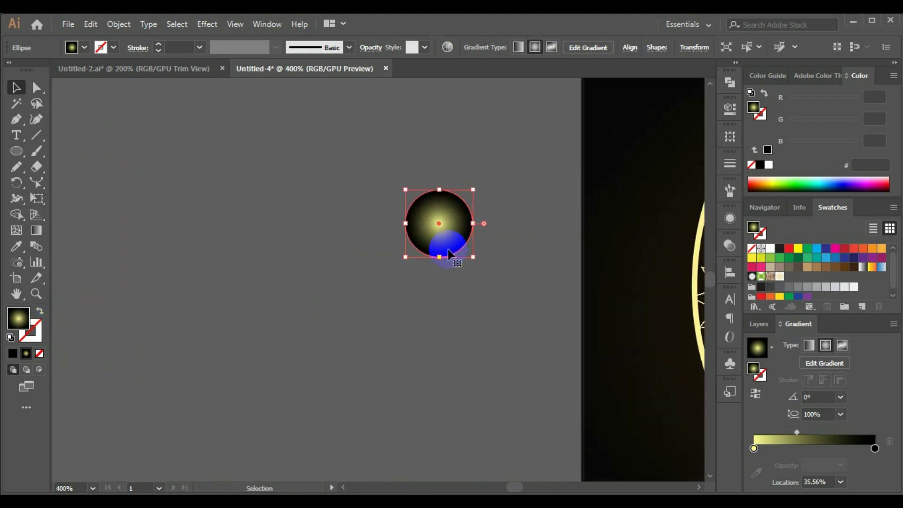
{"action": "left_click_drag", "start_coordinate": [445, 245], "coordinate": [359, 245]}
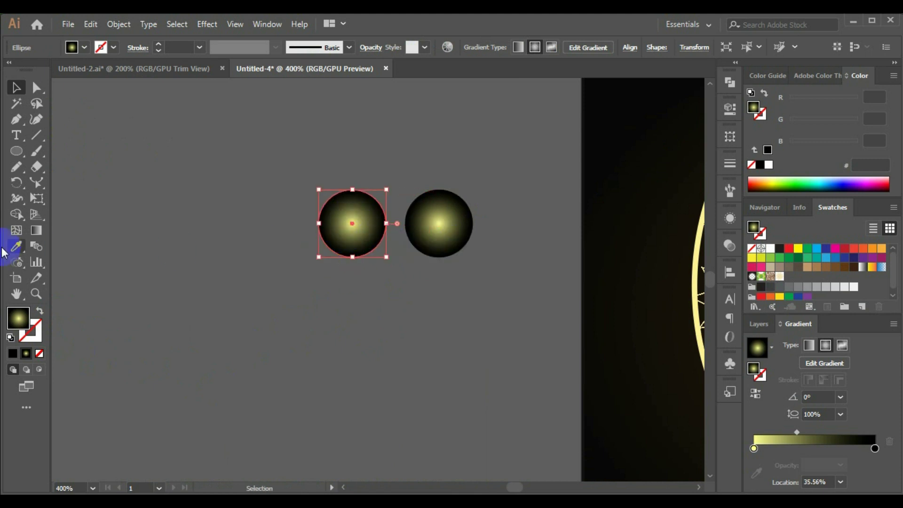
- Add a bright yellow gradient stop at 13.64% on the copied circle
{"action": "left_click", "coordinate": [37, 88]}
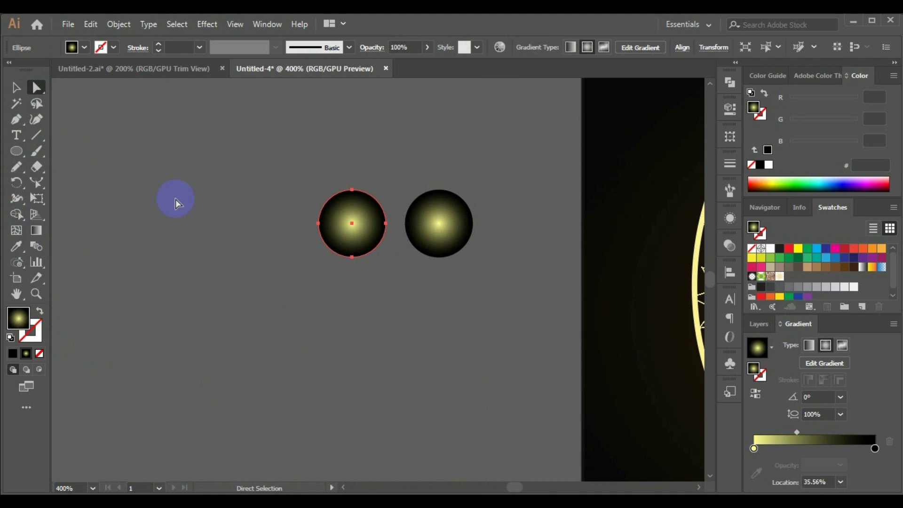
{"action": "left_click", "coordinate": [875, 449]}
{"action": "left_click", "coordinate": [757, 450]}
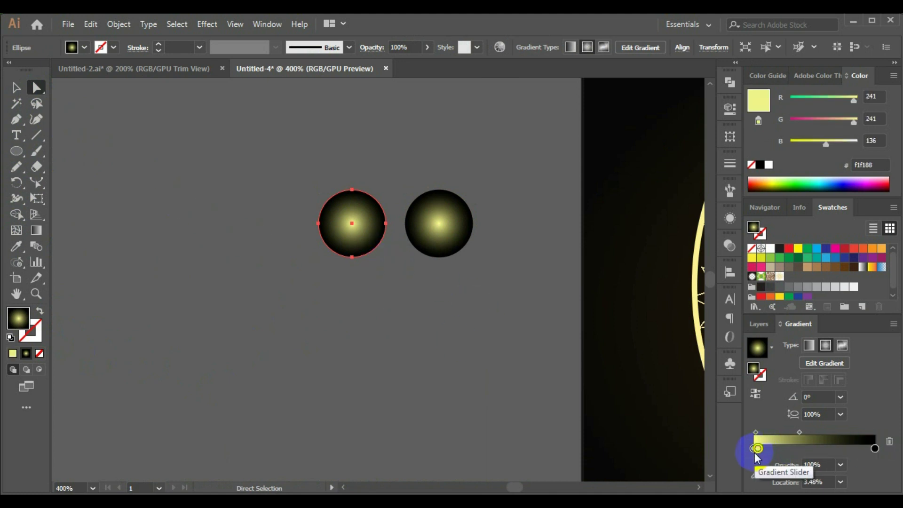
{"action": "left_click_drag", "start_coordinate": [766, 447], "coordinate": [772, 448]}
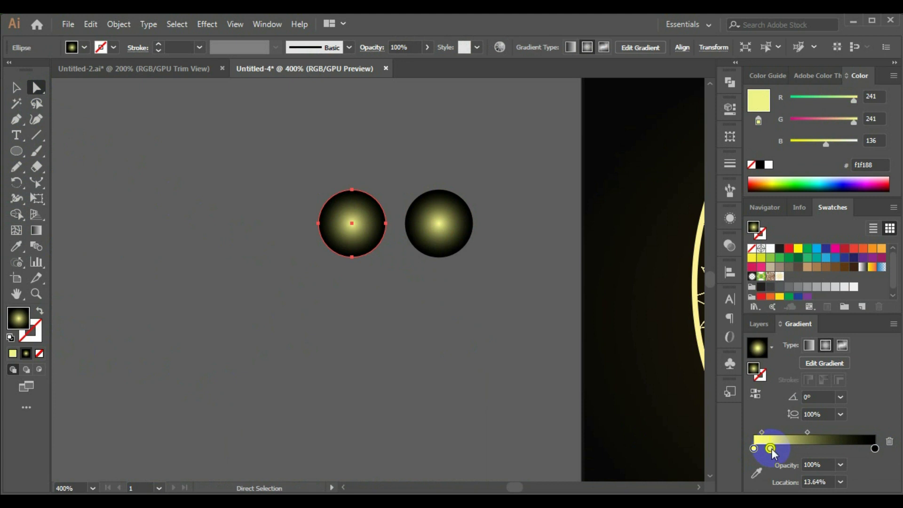
{"action": "left_click_drag", "start_coordinate": [825, 144], "coordinate": [803, 144]}
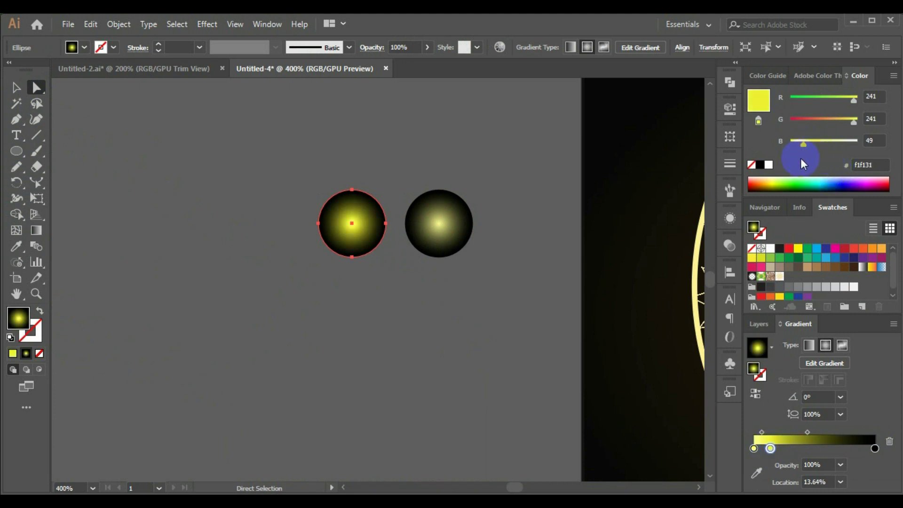
- Alt-drag two more copies leftward, recolouring the stop blue and then red
{"action": "left_click", "coordinate": [15, 88]}
{"action": "left_click_drag", "start_coordinate": [359, 242], "coordinate": [280, 242]}
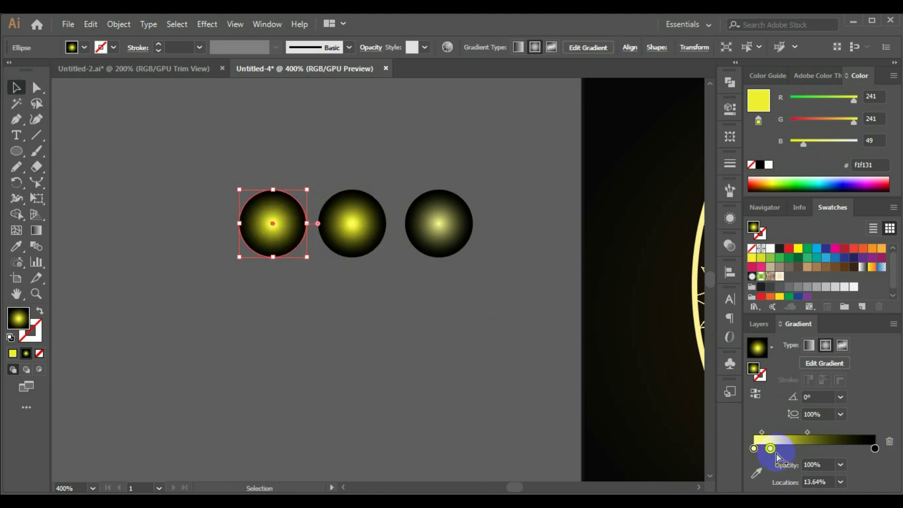
{"action": "left_click", "coordinate": [848, 187]}
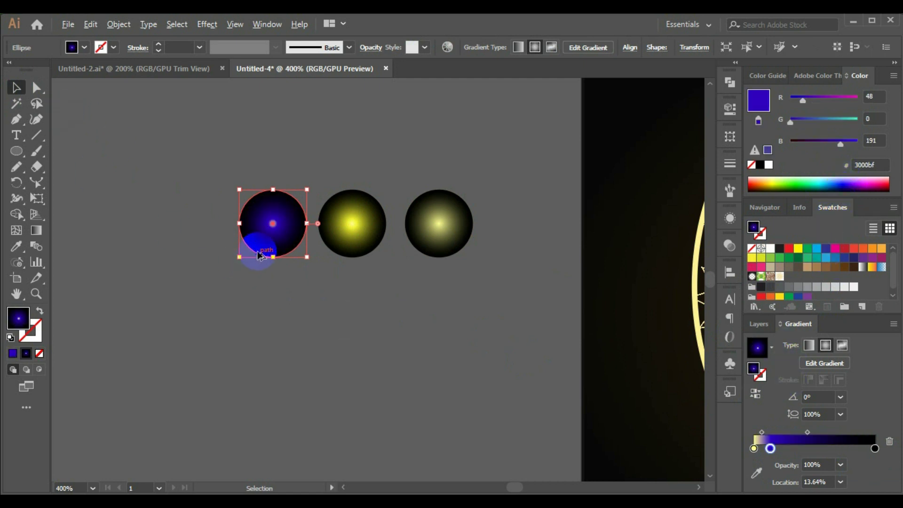
{"action": "left_click_drag", "start_coordinate": [264, 245], "coordinate": [179, 243]}
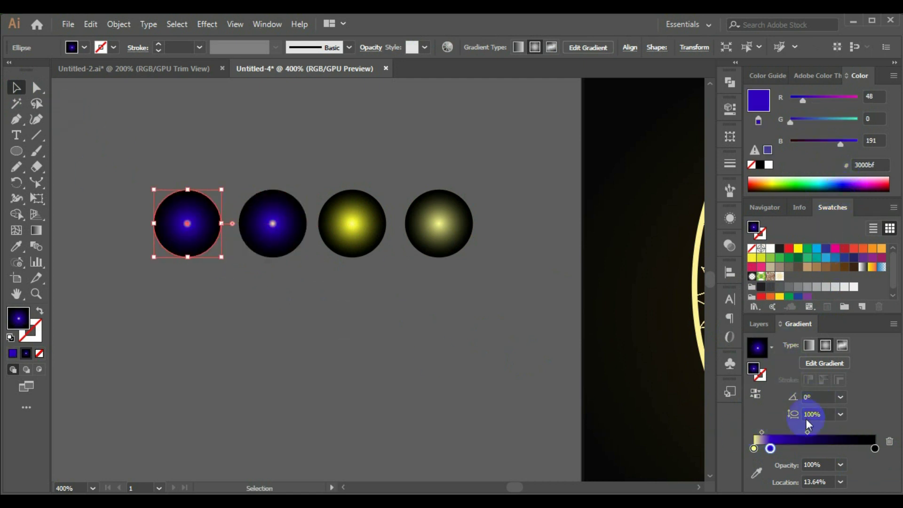
{"action": "left_click", "coordinate": [889, 183]}
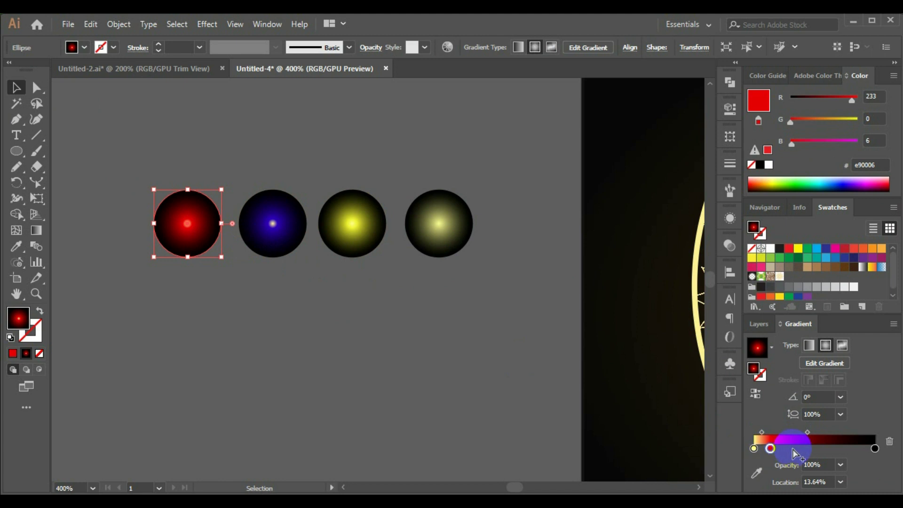
- Check each circle's gradient and reselect the bright yellow circle
{"action": "left_click", "coordinate": [282, 227]}
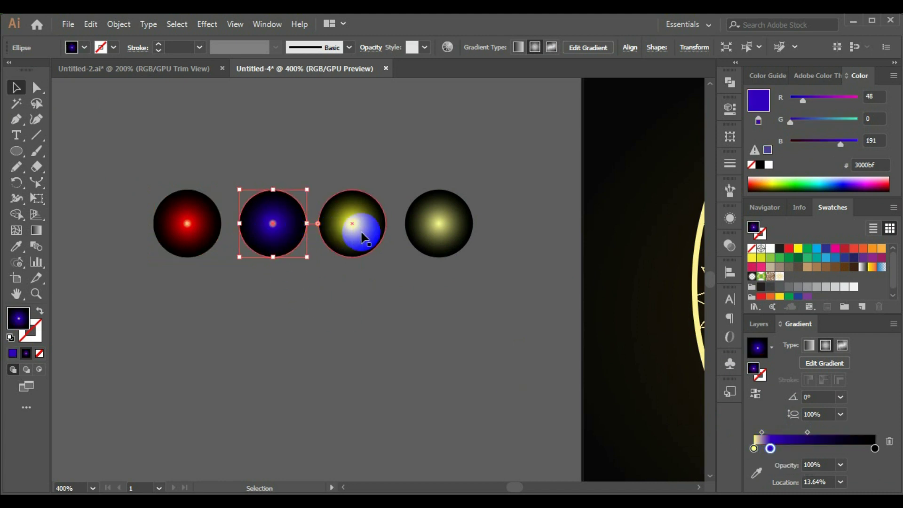
{"action": "left_click", "coordinate": [364, 233]}
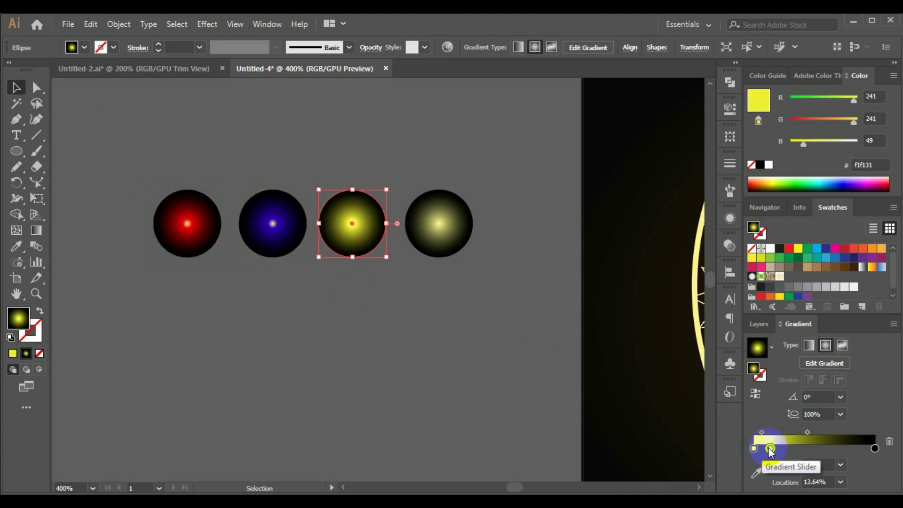
{"action": "left_click", "coordinate": [455, 244]}
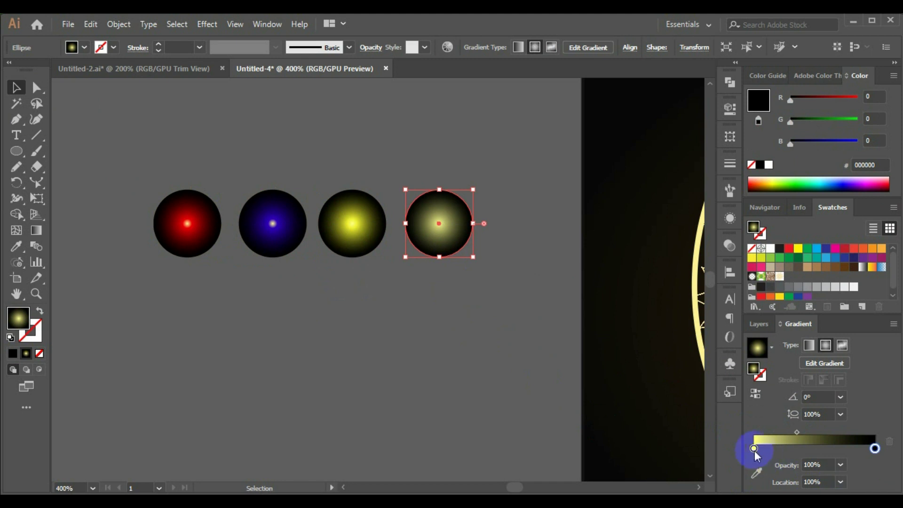
{"action": "scroll", "coordinate": [392, 377], "scroll_direction": "down", "scroll_amount": 2}
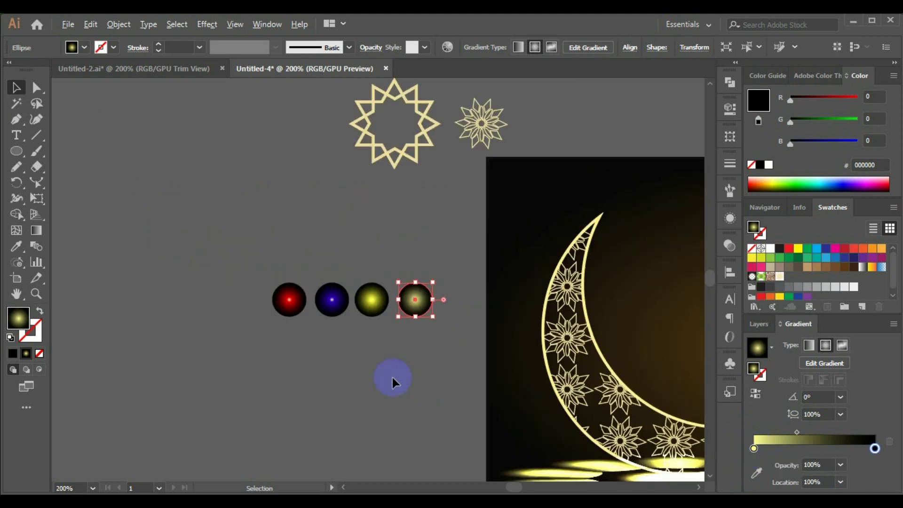
{"action": "left_click", "coordinate": [412, 312]}
{"action": "left_click", "coordinate": [341, 356]}
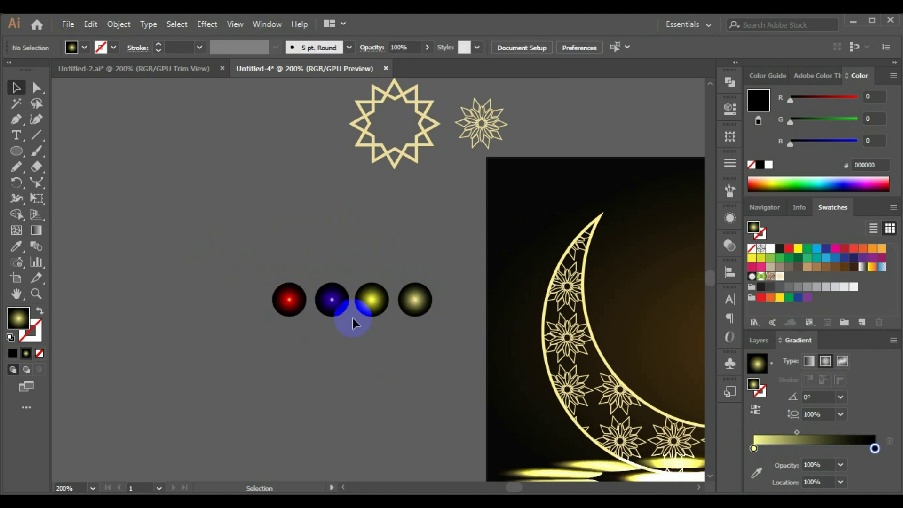
{"action": "left_click", "coordinate": [370, 308]}
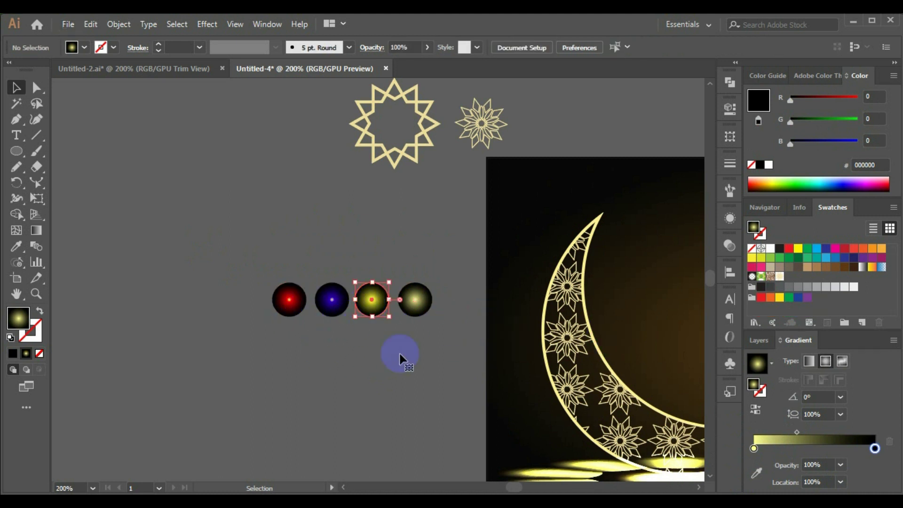
- Save the bright yellow and blue glow circles as new symbols
{"action": "left_click", "coordinate": [340, 245]}
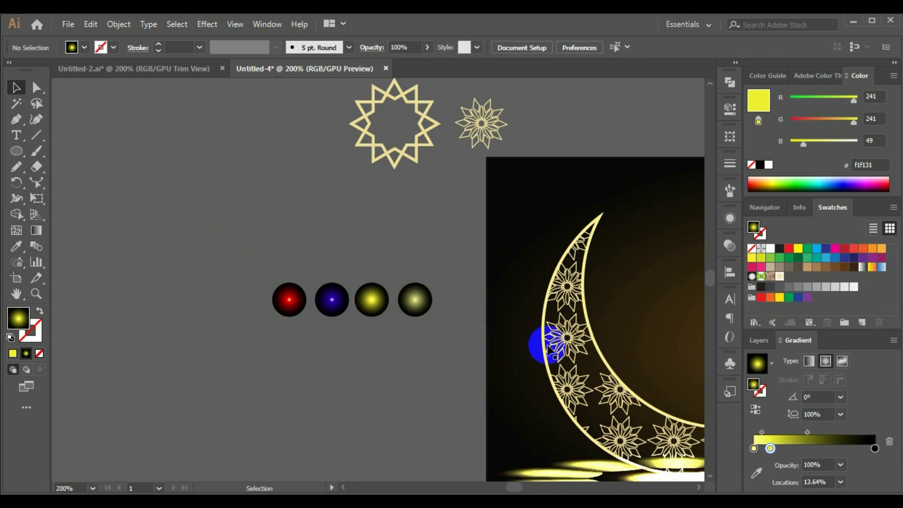
{"action": "left_click", "coordinate": [730, 363]}
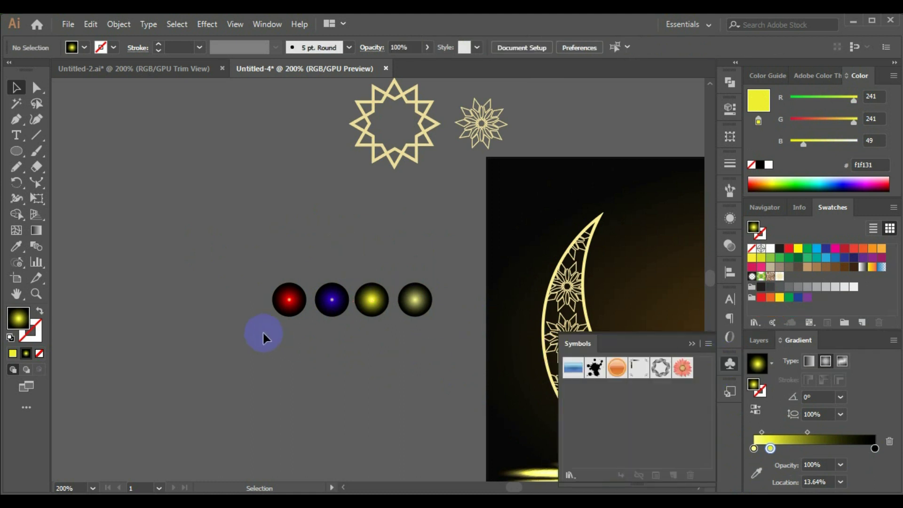
{"action": "left_click_drag", "start_coordinate": [372, 301], "coordinate": [593, 415]}
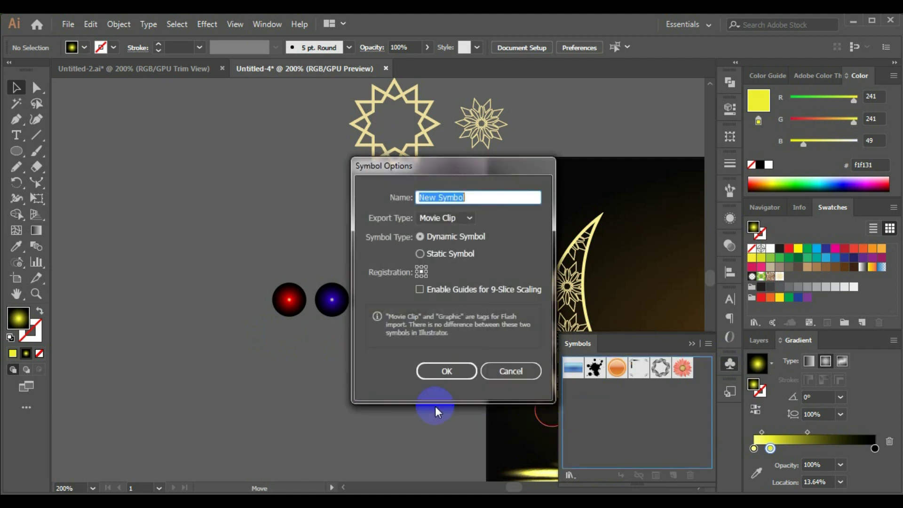
{"action": "left_click", "coordinate": [439, 371]}
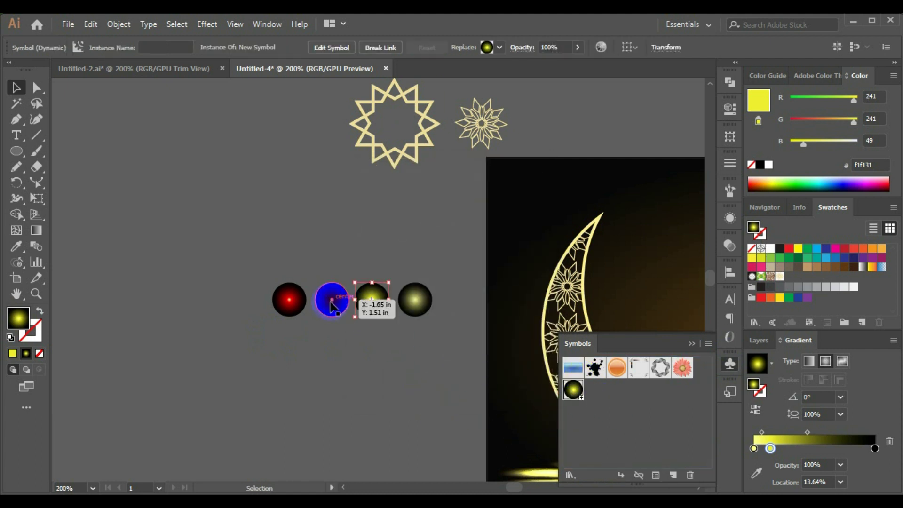
{"action": "left_click_drag", "start_coordinate": [532, 390], "coordinate": [605, 403]}
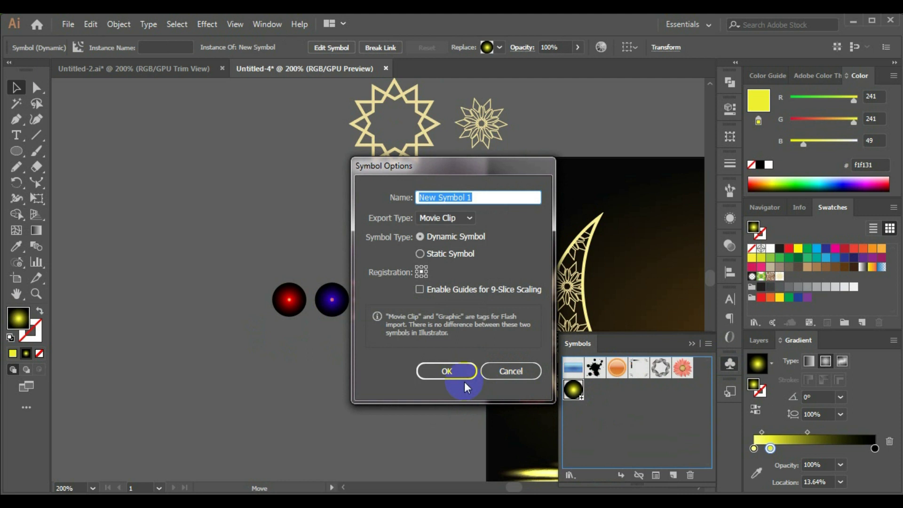
{"action": "left_click", "coordinate": [439, 374]}
- Save the red and pale yellow circles as symbols, then pan back to the moon card
{"action": "left_click", "coordinate": [264, 24]}
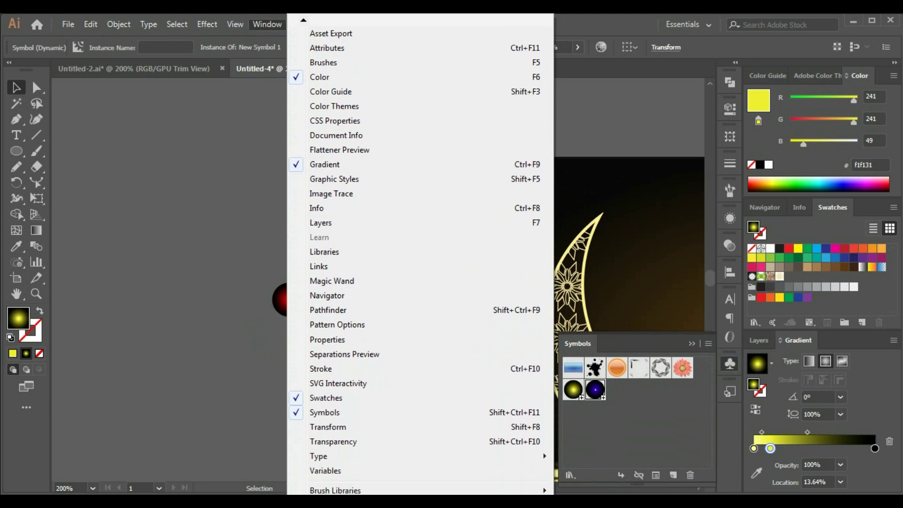
{"action": "left_click", "coordinate": [576, 181]}
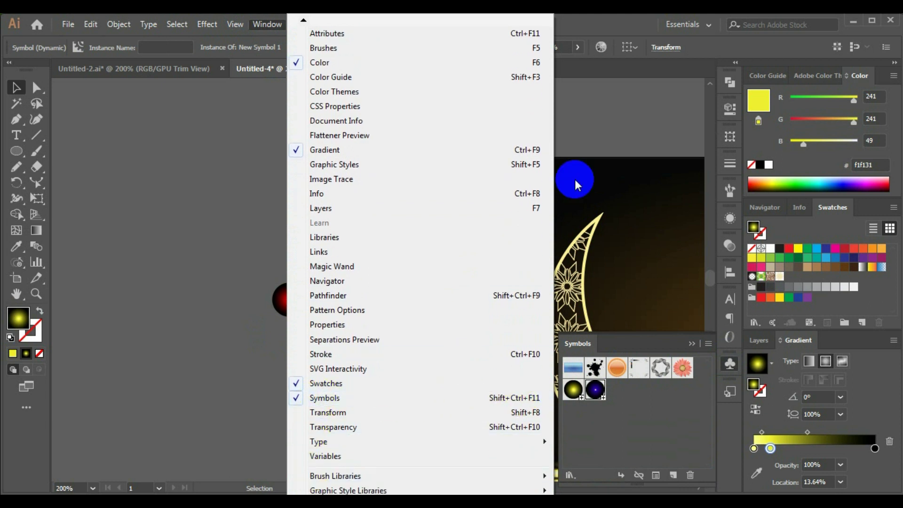
{"action": "left_click", "coordinate": [594, 26]}
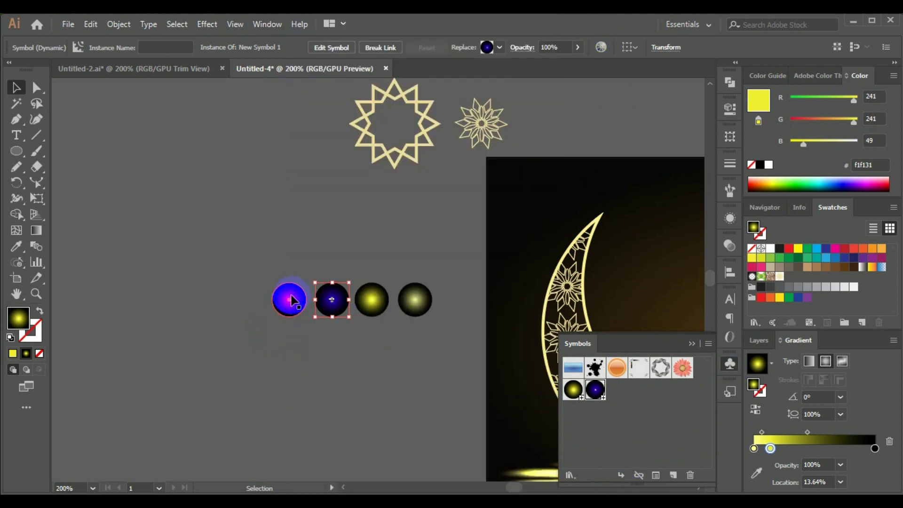
{"action": "mouse_move", "coordinate": [291, 300]}
{"action": "left_mouse_down"}
{"action": "mouse_move", "coordinate": [364, 336]}
{"action": "mouse_move", "coordinate": [652, 430]}
{"action": "left_mouse_up"}
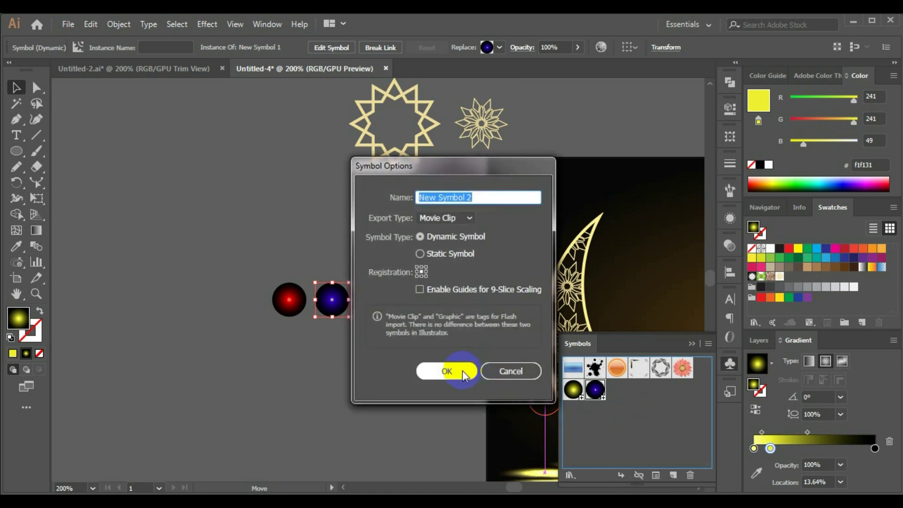
{"action": "left_click", "coordinate": [463, 375]}
{"action": "left_click_drag", "start_coordinate": [416, 300], "coordinate": [647, 429]}
{"action": "left_click", "coordinate": [448, 374]}
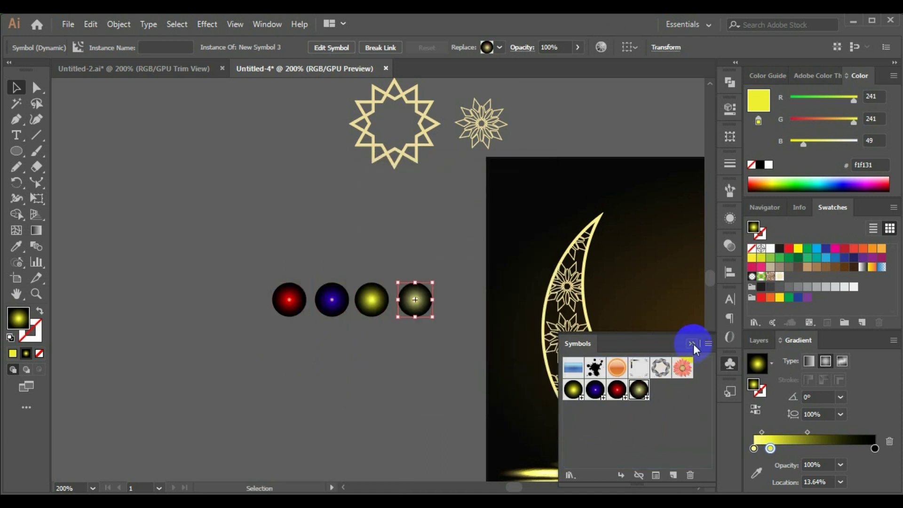
{"action": "left_click", "coordinate": [694, 343]}
{"action": "mouse_move", "coordinate": [636, 348]}
{"action": "left_mouse_down"}
{"action": "mouse_move", "coordinate": [345, 351]}
{"action": "mouse_move", "coordinate": [257, 287]}
{"action": "left_mouse_up"}
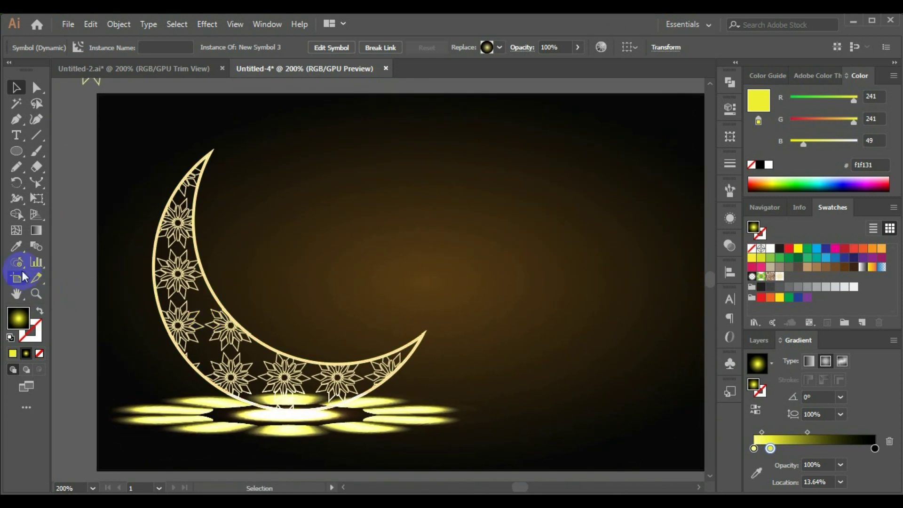
- Spray yellow glow dots around the moon with the Symbol Sprayer
{"action": "left_click_drag", "start_coordinate": [21, 270], "coordinate": [68, 267]}
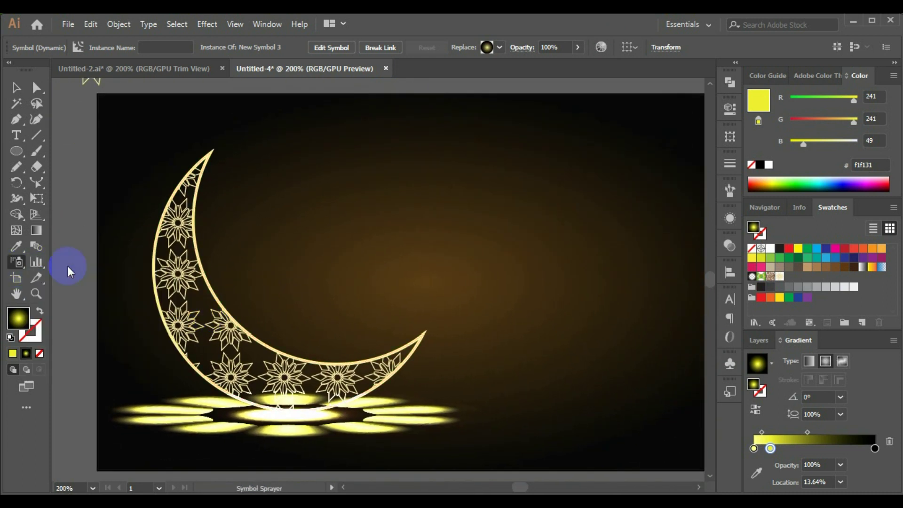
{"action": "left_click", "coordinate": [730, 364]}
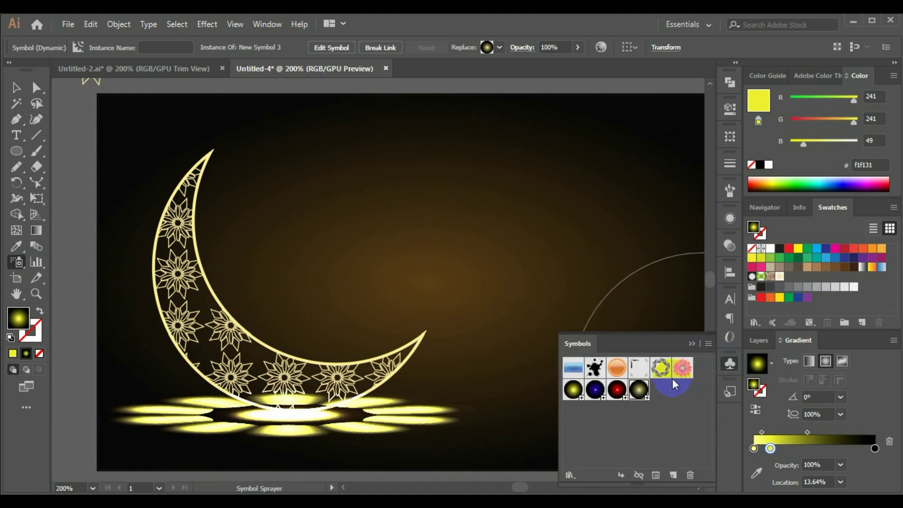
{"action": "left_click", "coordinate": [575, 391]}
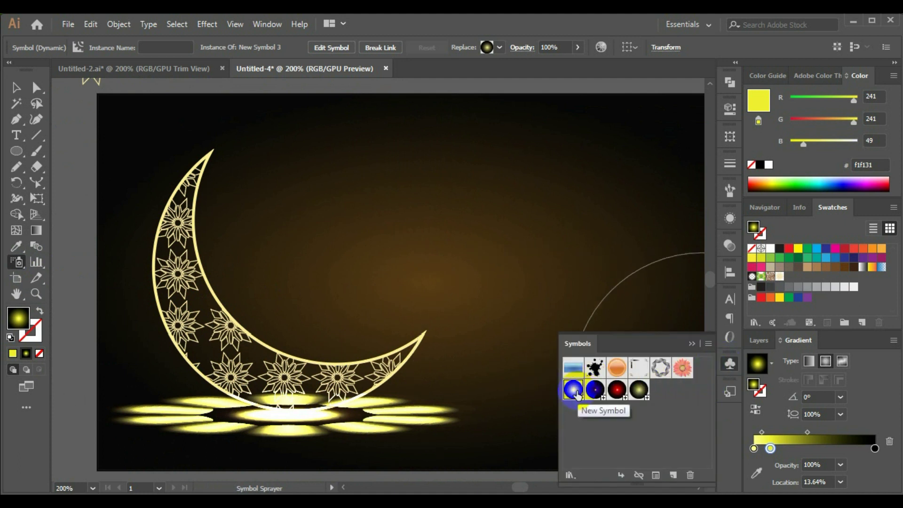
{"action": "key", "text": "ctrl+minus"}
{"action": "key", "text": "ctrl+minus"}
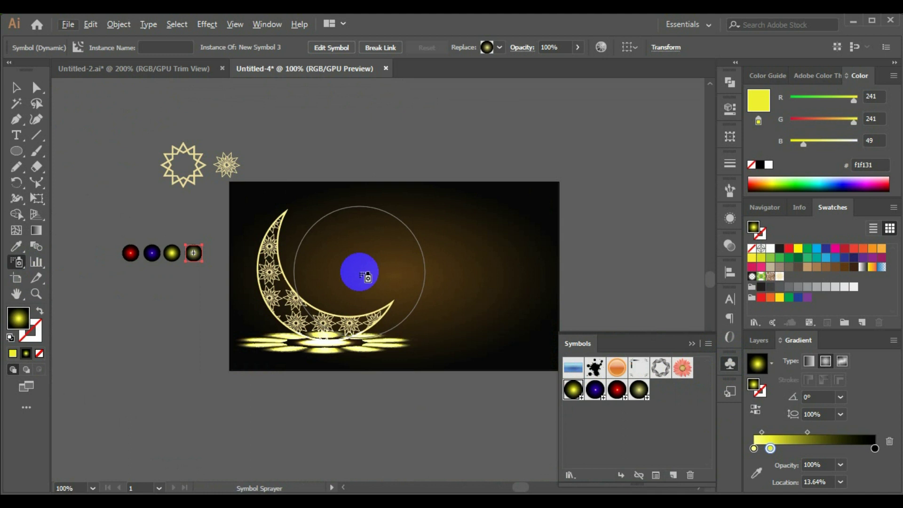
{"action": "key", "text": "ctrl+plus"}
{"action": "mouse_move", "coordinate": [343, 299]}
{"action": "left_mouse_down"}
{"action": "mouse_move", "coordinate": [398, 285]}
{"action": "mouse_move", "coordinate": [212, 202]}
{"action": "mouse_move", "coordinate": [228, 157]}
{"action": "mouse_move", "coordinate": [282, 202]}
{"action": "mouse_move", "coordinate": [266, 332]}
{"action": "mouse_move", "coordinate": [170, 258]}
{"action": "mouse_move", "coordinate": [276, 267]}
{"action": "mouse_move", "coordinate": [366, 215]}
{"action": "mouse_move", "coordinate": [267, 238]}
{"action": "mouse_move", "coordinate": [303, 212]}
{"action": "mouse_move", "coordinate": [307, 267]}
{"action": "left_mouse_up"}
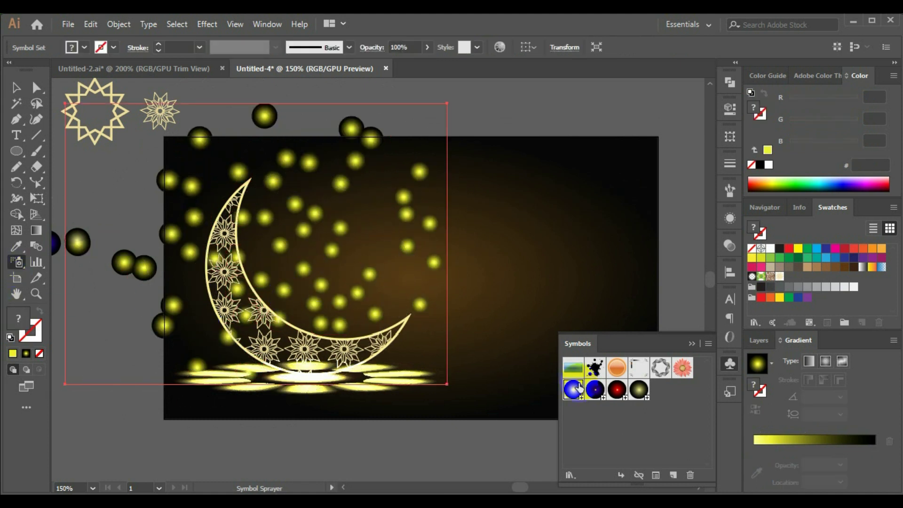
- Spray blue and red glow dots across the sky around the crescent
{"action": "left_click", "coordinate": [606, 398]}
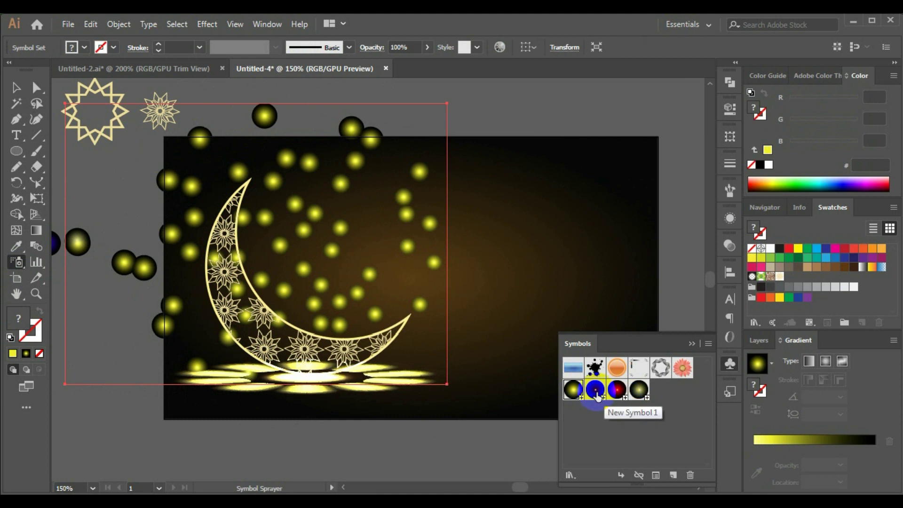
{"action": "mouse_move", "coordinate": [353, 268]}
{"action": "left_mouse_down"}
{"action": "mouse_move", "coordinate": [307, 227]}
{"action": "mouse_move", "coordinate": [346, 229]}
{"action": "left_mouse_up"}
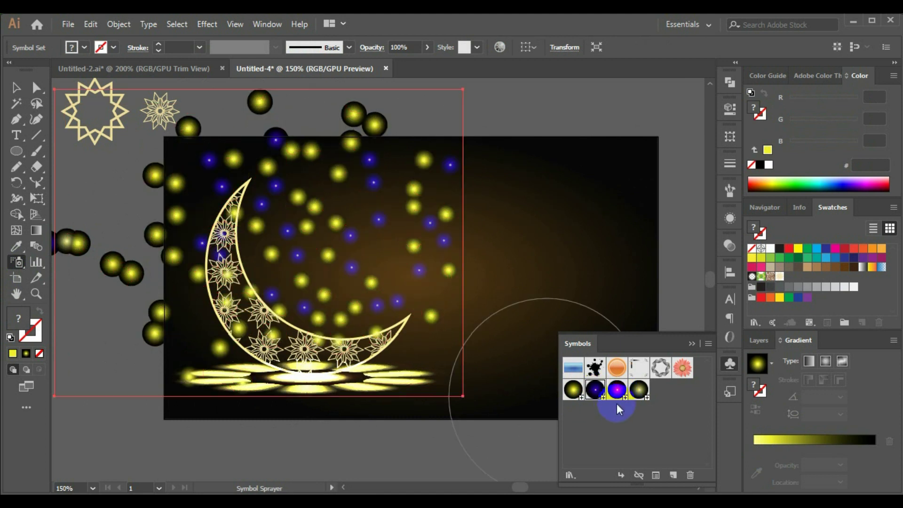
{"action": "left_click", "coordinate": [617, 389]}
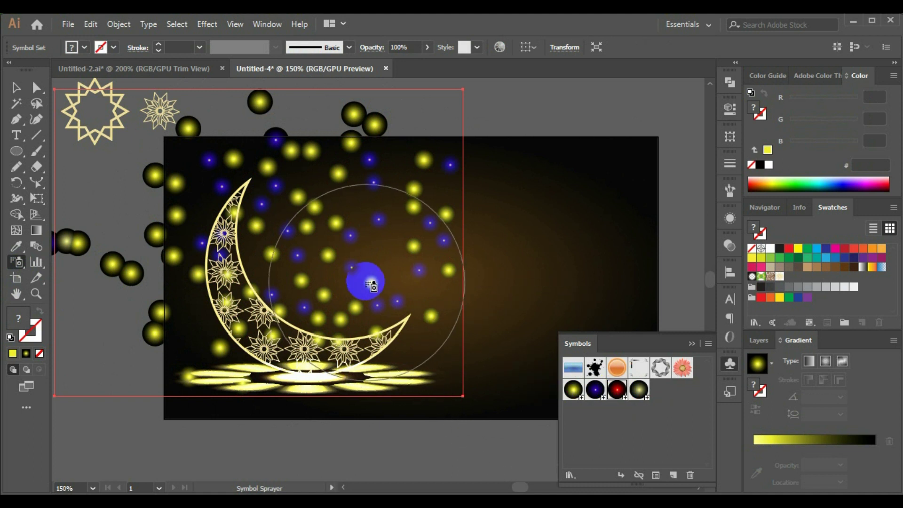
{"action": "mouse_move", "coordinate": [363, 278]}
{"action": "left_mouse_down"}
{"action": "mouse_move", "coordinate": [308, 215]}
{"action": "mouse_move", "coordinate": [323, 259]}
{"action": "left_mouse_up"}
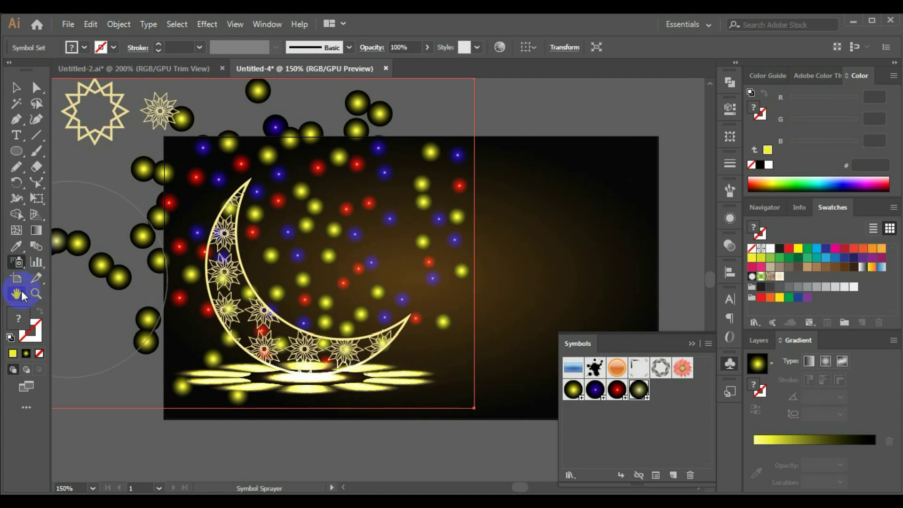
{"action": "left_click", "coordinate": [14, 263]}
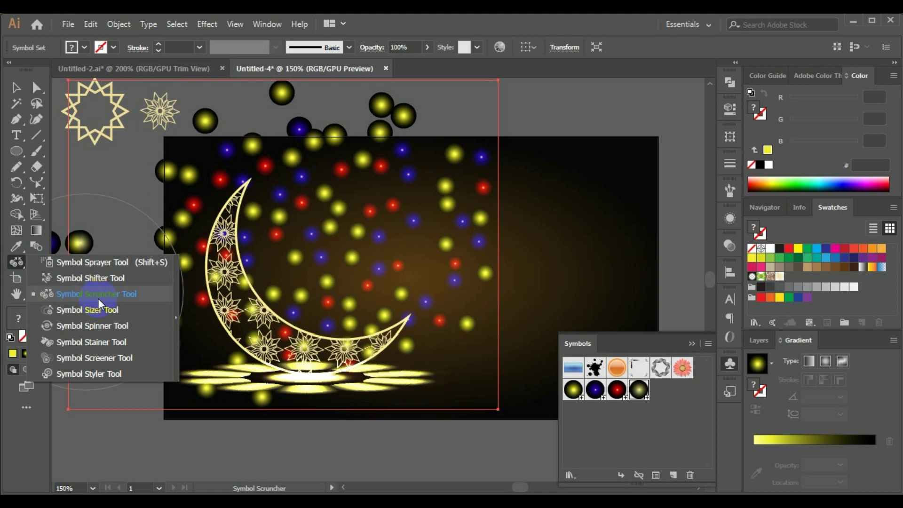
- Enlarge yellow dots in the upper sky and shrink those along the moon's left and bottom
{"action": "left_click", "coordinate": [84, 311]}
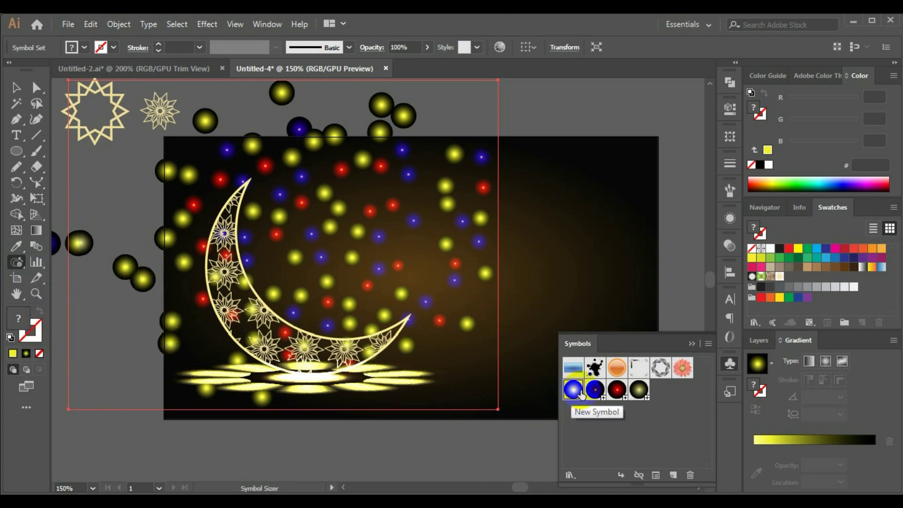
{"action": "left_click", "coordinate": [254, 232]}
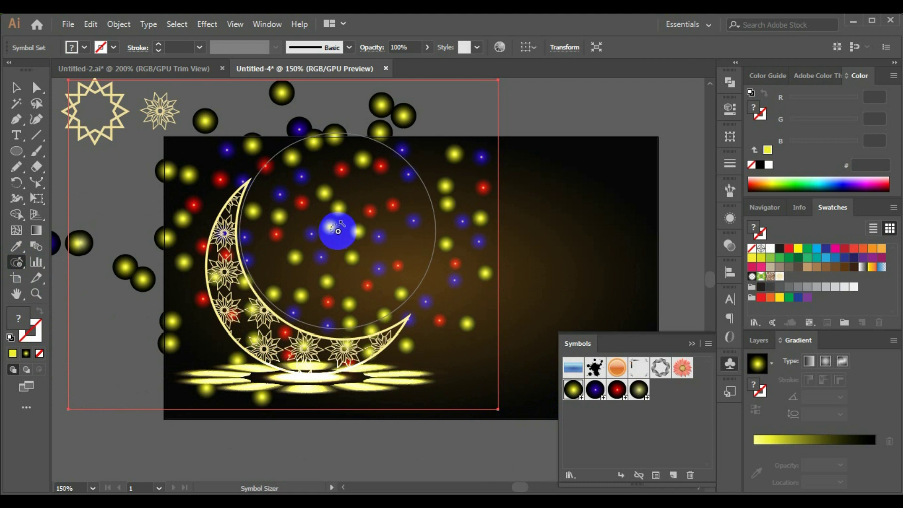
{"action": "mouse_move", "coordinate": [335, 229]}
{"action": "left_mouse_down"}
{"action": "mouse_move", "coordinate": [355, 276]}
{"action": "mouse_move", "coordinate": [348, 260]}
{"action": "mouse_move", "coordinate": [443, 200]}
{"action": "left_mouse_up"}
{"action": "left_click_drag", "start_coordinate": [202, 188], "coordinate": [192, 325]}
{"action": "mouse_move", "coordinate": [221, 377]}
{"action": "left_mouse_down"}
{"action": "mouse_move", "coordinate": [297, 322]}
{"action": "mouse_move", "coordinate": [323, 284]}
{"action": "mouse_move", "coordinate": [337, 185]}
{"action": "mouse_move", "coordinate": [383, 145]}
{"action": "mouse_move", "coordinate": [241, 149]}
{"action": "mouse_move", "coordinate": [262, 222]}
{"action": "mouse_move", "coordinate": [365, 362]}
{"action": "left_mouse_up"}
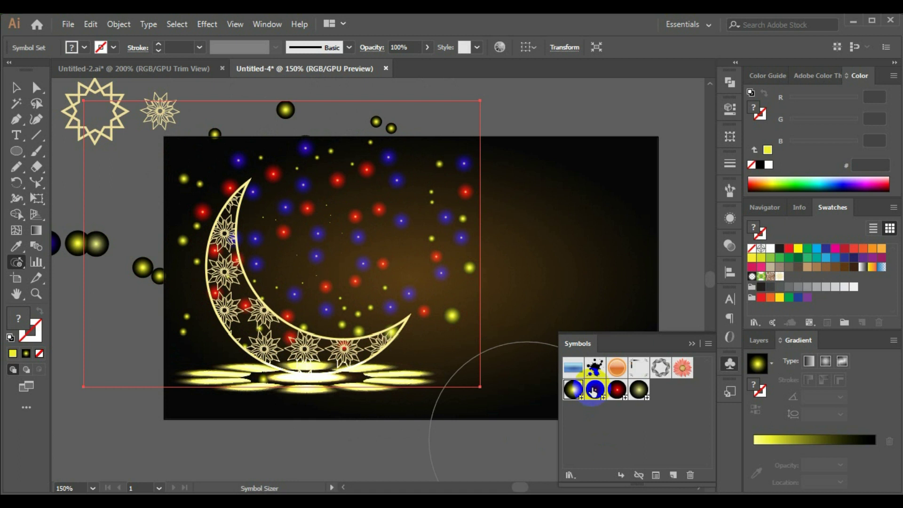
{"action": "left_click", "coordinate": [338, 252]}
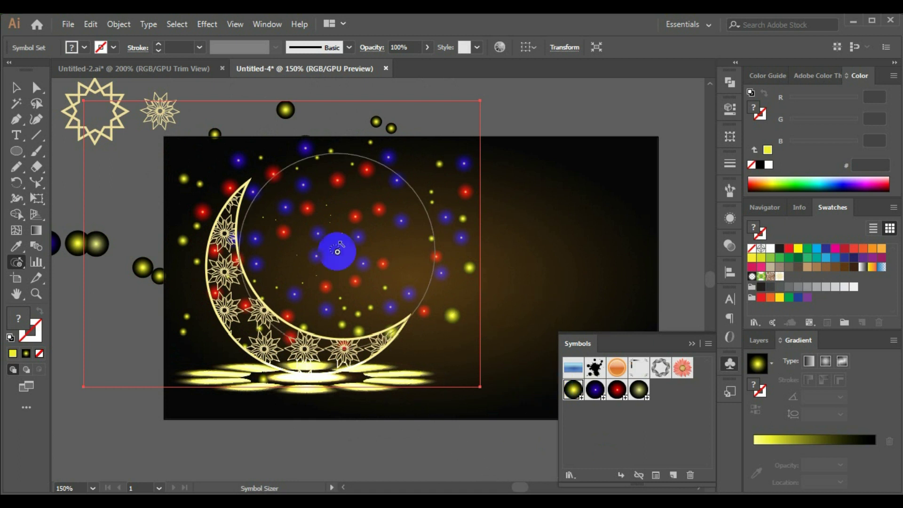
- Resize the blue and red dots, shrinking dots near the top of the sky
{"action": "left_click", "coordinate": [595, 394]}
{"action": "mouse_move", "coordinate": [317, 216]}
{"action": "left_mouse_down"}
{"action": "mouse_move", "coordinate": [294, 267]}
{"action": "mouse_move", "coordinate": [392, 187]}
{"action": "mouse_move", "coordinate": [413, 292]}
{"action": "left_mouse_up"}
{"action": "left_click", "coordinate": [608, 395]}
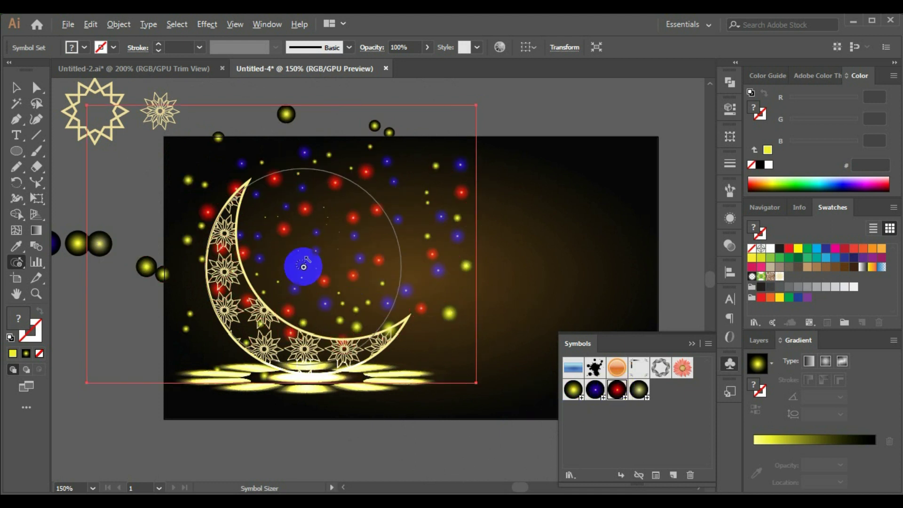
{"action": "mouse_move", "coordinate": [303, 268]}
{"action": "left_mouse_down"}
{"action": "mouse_move", "coordinate": [365, 306]}
{"action": "mouse_move", "coordinate": [247, 299]}
{"action": "mouse_move", "coordinate": [420, 254]}
{"action": "mouse_move", "coordinate": [447, 197]}
{"action": "left_mouse_up"}
{"action": "left_click_drag", "start_coordinate": [353, 175], "coordinate": [316, 165]}
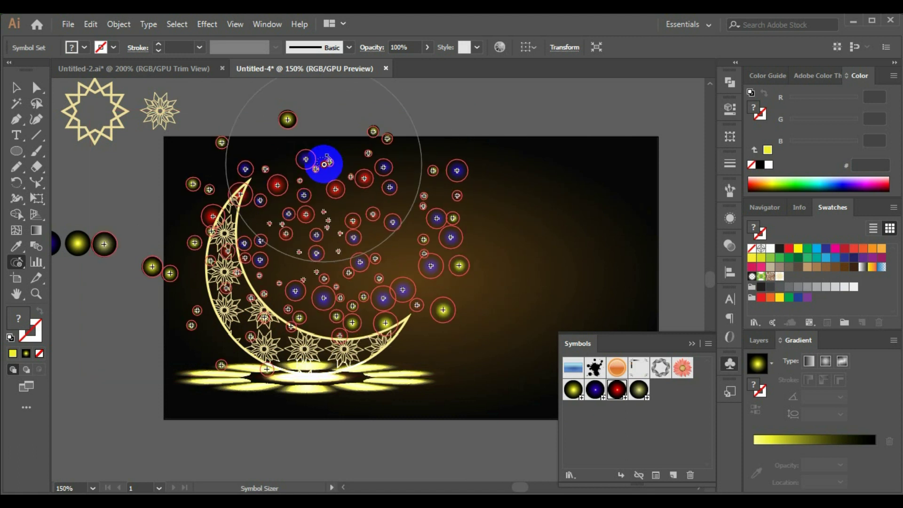
{"action": "mouse_move", "coordinate": [139, 339]}
{"action": "left_mouse_down"}
{"action": "mouse_move", "coordinate": [180, 288]}
{"action": "mouse_move", "coordinate": [373, 323]}
{"action": "mouse_move", "coordinate": [262, 337]}
{"action": "left_mouse_up"}
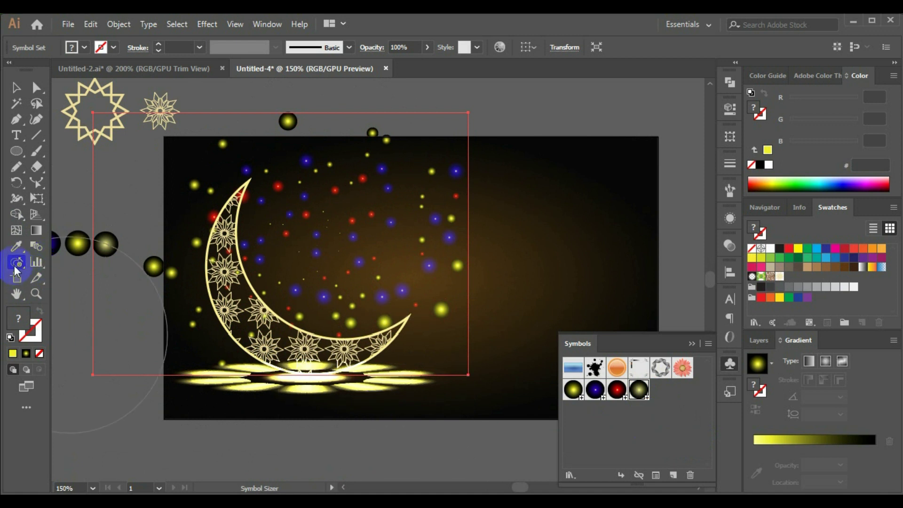
{"action": "left_click_drag", "start_coordinate": [14, 266], "coordinate": [63, 269]}
{"action": "mouse_move", "coordinate": [262, 192]}
{"action": "left_mouse_down"}
{"action": "mouse_move", "coordinate": [250, 258]}
{"action": "mouse_move", "coordinate": [350, 346]}
{"action": "mouse_move", "coordinate": [318, 338]}
{"action": "left_mouse_up"}
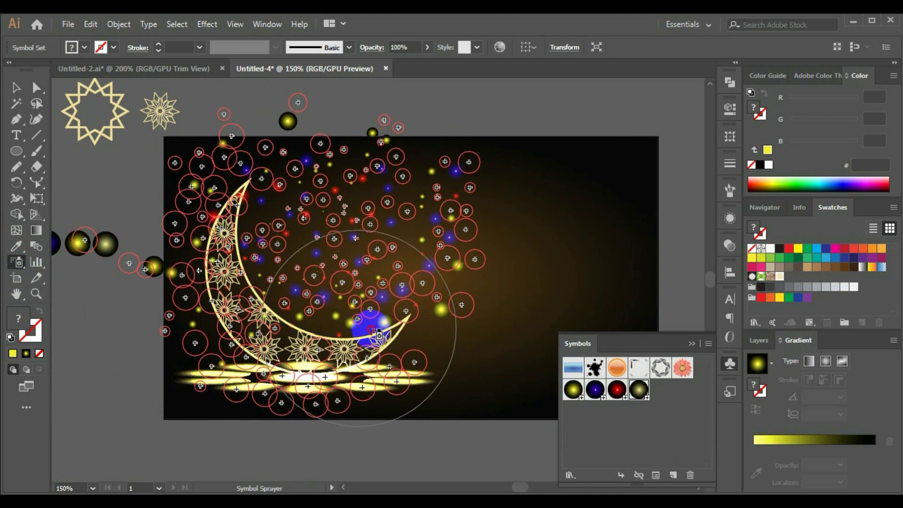
- Spray more yellow dots along the moon's left and bottom, then shrink dots around its base
{"action": "left_click_drag", "start_coordinate": [319, 338], "coordinate": [99, 320]}
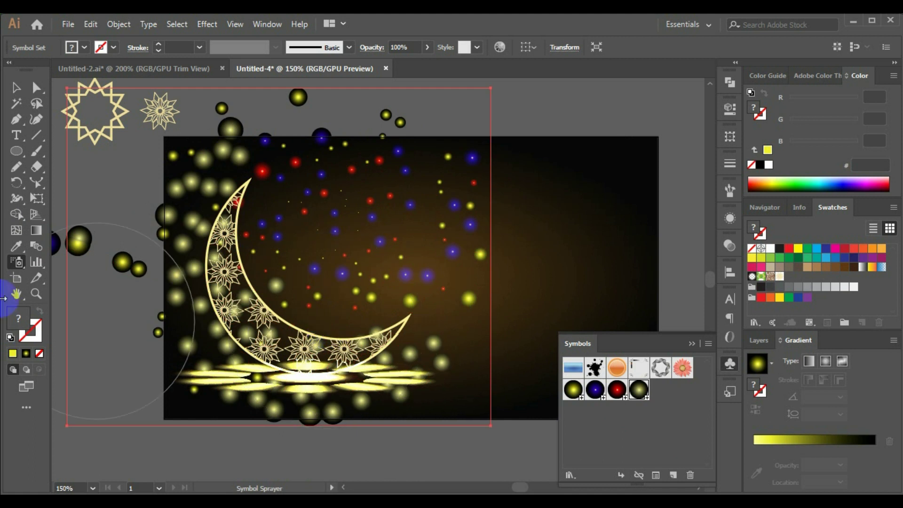
{"action": "left_click_drag", "start_coordinate": [14, 263], "coordinate": [162, 331]}
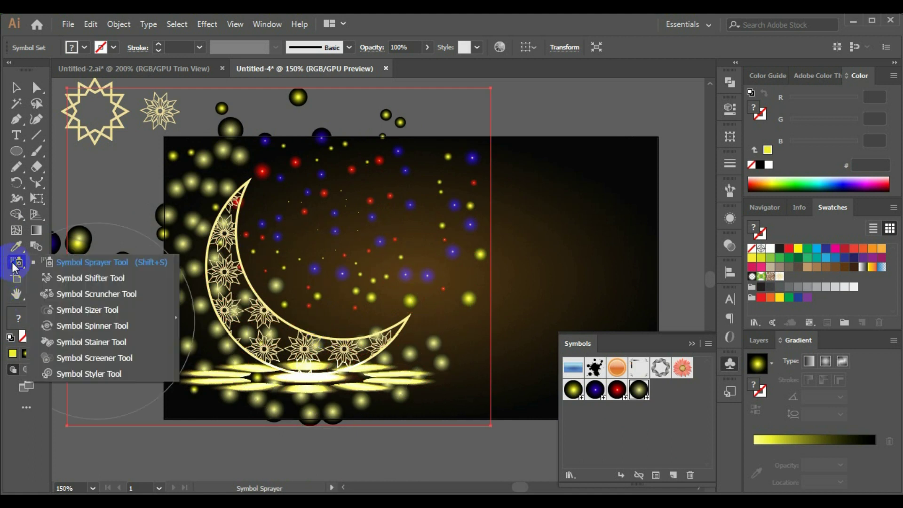
{"action": "left_click", "coordinate": [102, 315]}
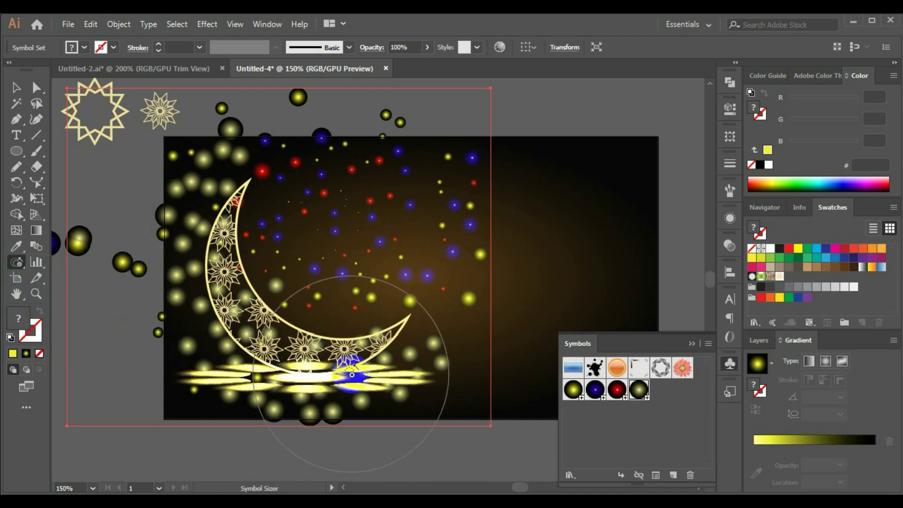
{"action": "mouse_move", "coordinate": [383, 362]}
{"action": "left_mouse_down"}
{"action": "mouse_move", "coordinate": [384, 384]}
{"action": "mouse_move", "coordinate": [219, 304]}
{"action": "mouse_move", "coordinate": [266, 352]}
{"action": "mouse_move", "coordinate": [232, 343]}
{"action": "left_mouse_up"}
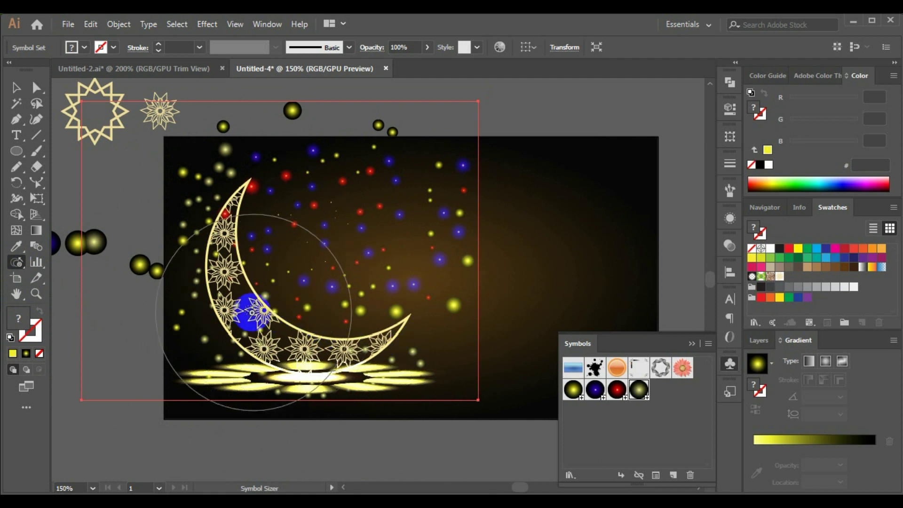
- Deselect the dots, apply View > Trim View, and collapse the Symbols panel
{"action": "left_click", "coordinate": [23, 92]}
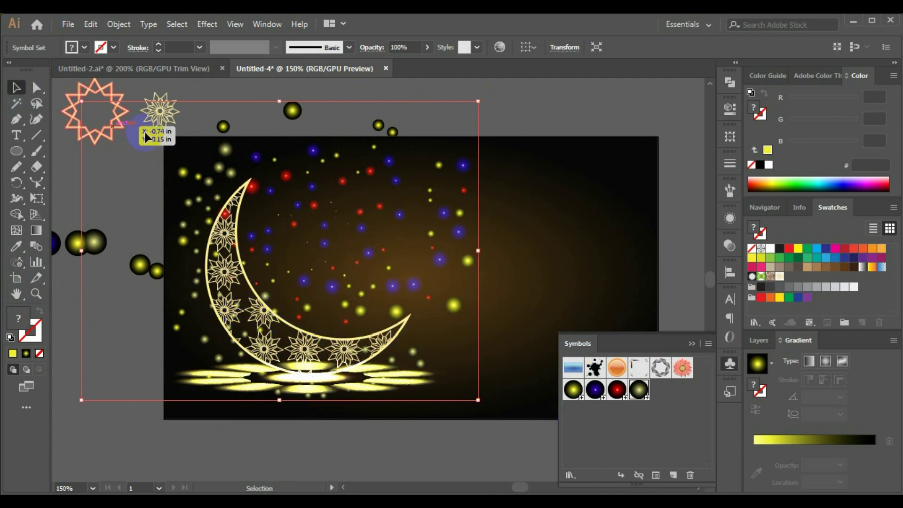
{"action": "left_click", "coordinate": [530, 167]}
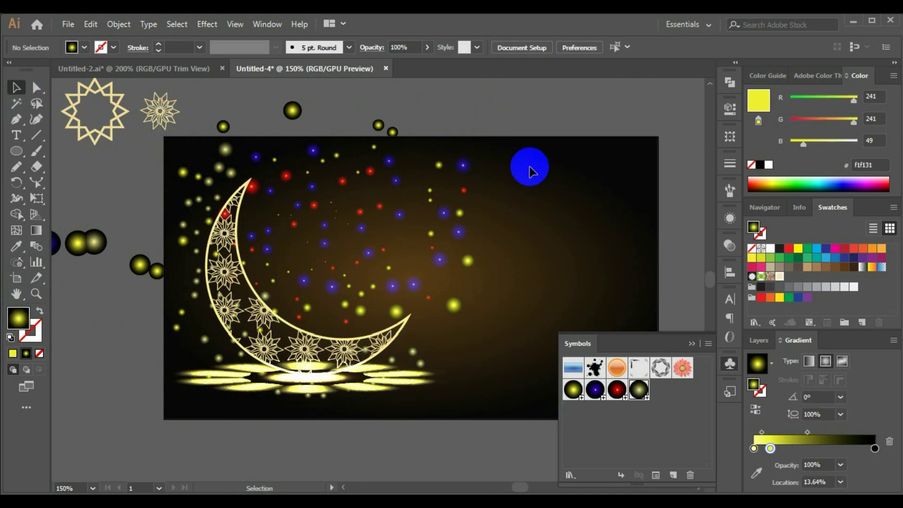
{"action": "left_click", "coordinate": [267, 25]}
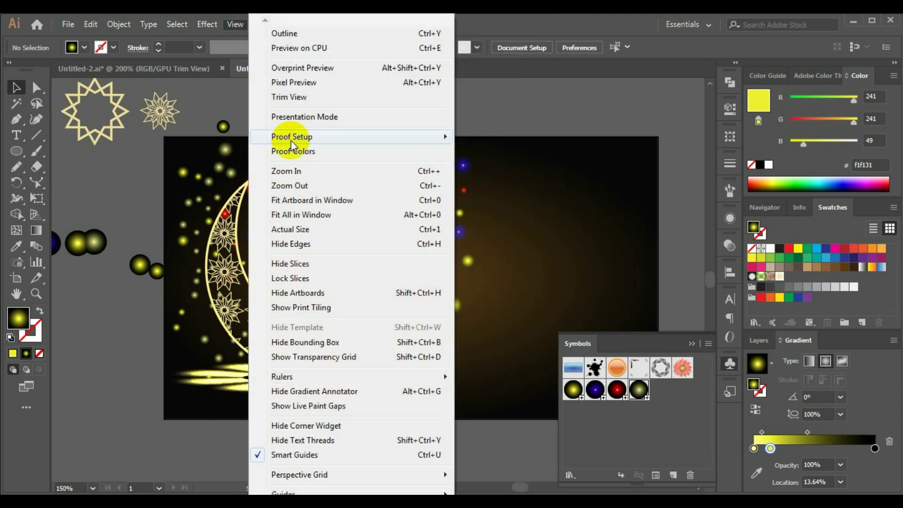
{"action": "left_click", "coordinate": [295, 97]}
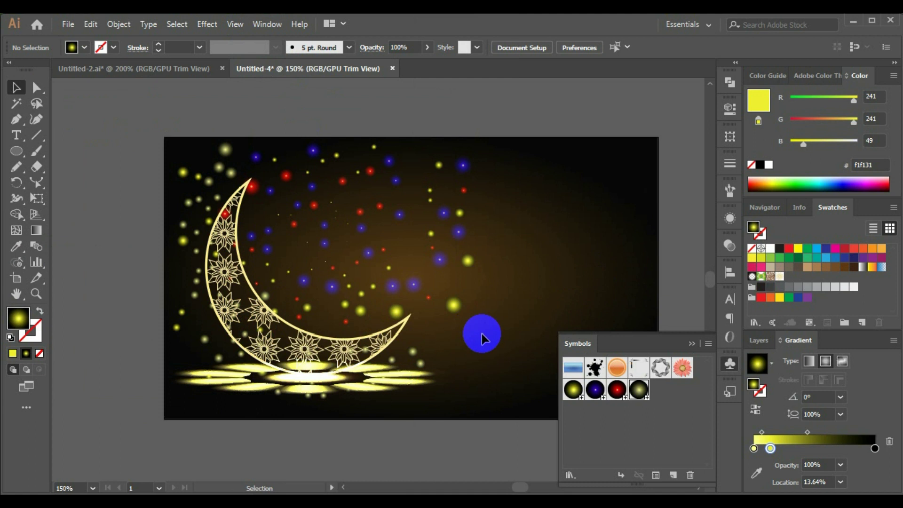
{"action": "left_click", "coordinate": [692, 344]}
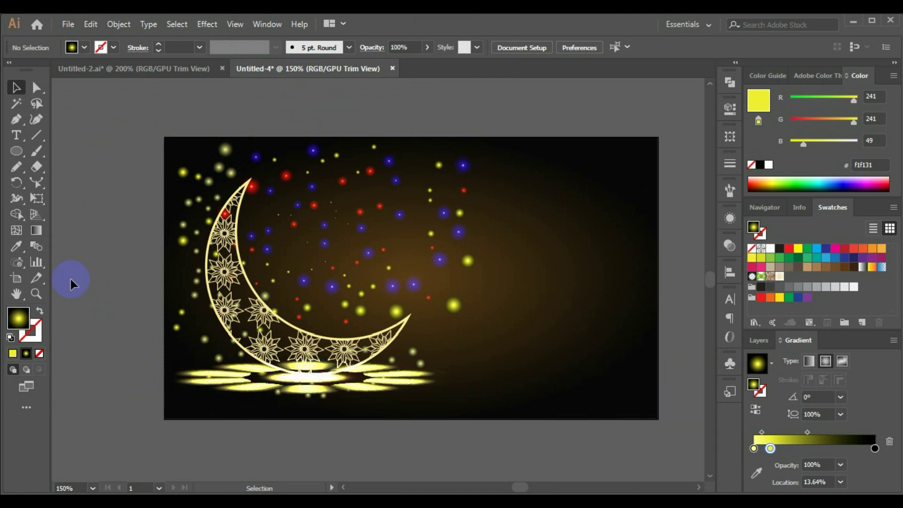
- Draw a large gradient circle and set its blending mode to Screen
{"action": "left_click", "coordinate": [17, 155]}
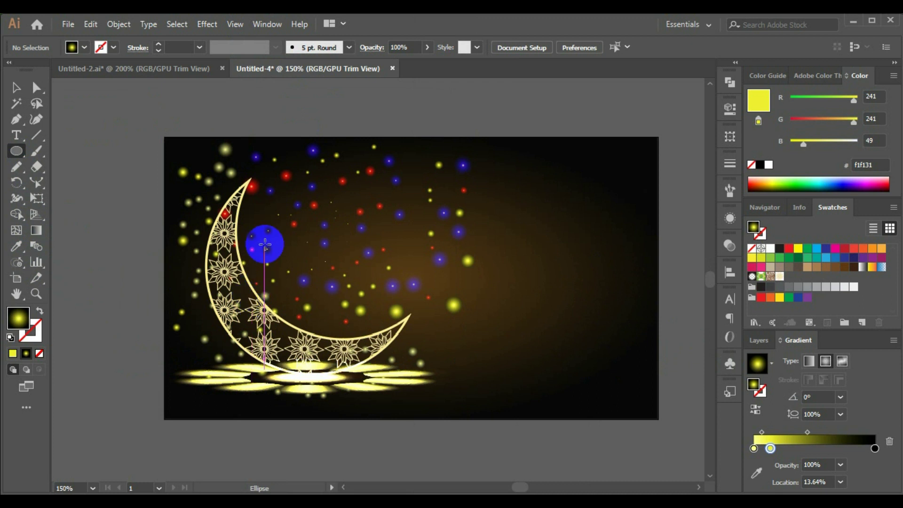
{"action": "left_click_drag", "start_coordinate": [152, 188], "coordinate": [266, 272]}
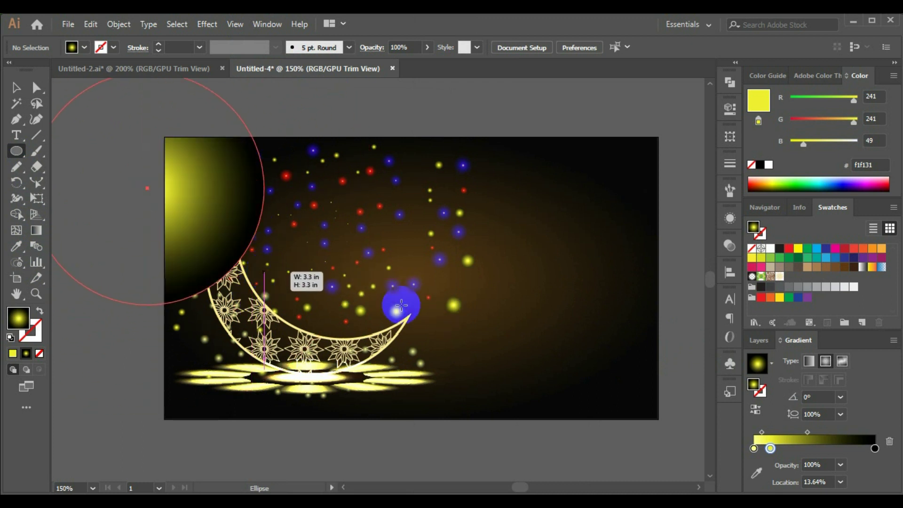
{"action": "left_click", "coordinate": [16, 89]}
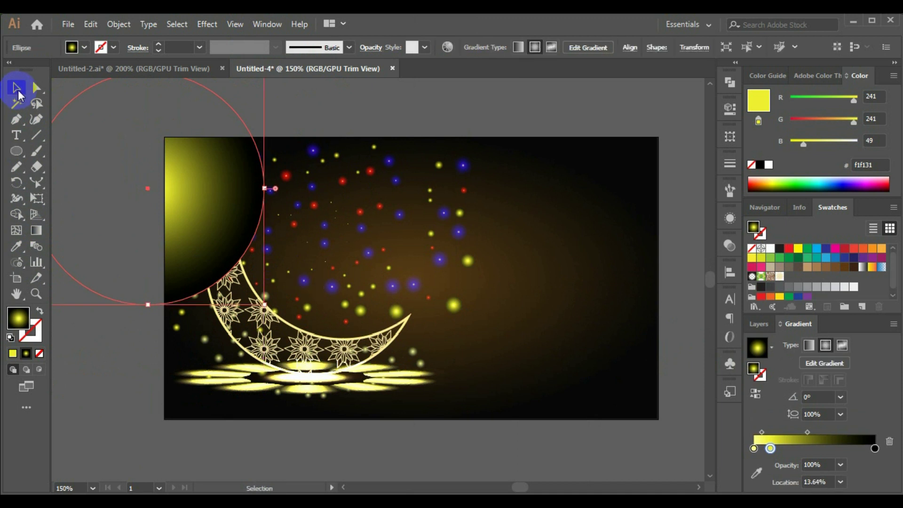
{"action": "left_click", "coordinate": [729, 245]}
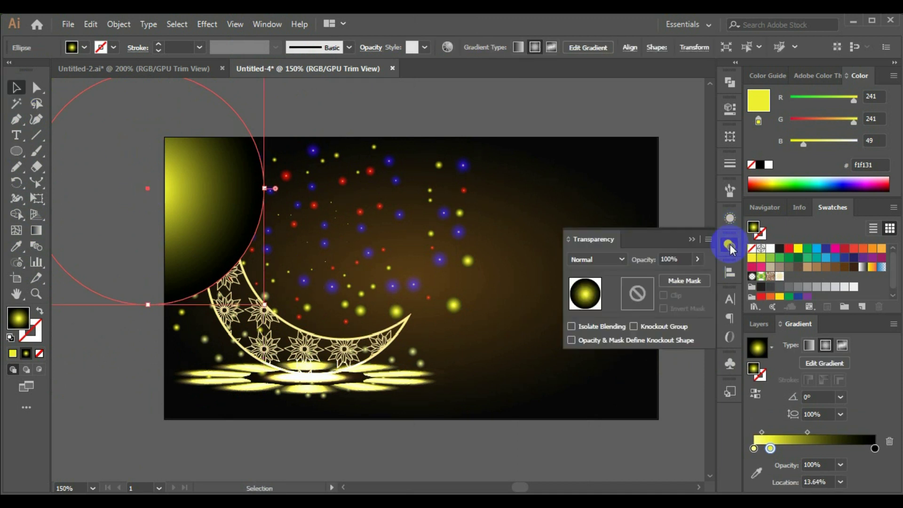
{"action": "left_click", "coordinate": [599, 261]}
{"action": "left_click", "coordinate": [593, 101]}
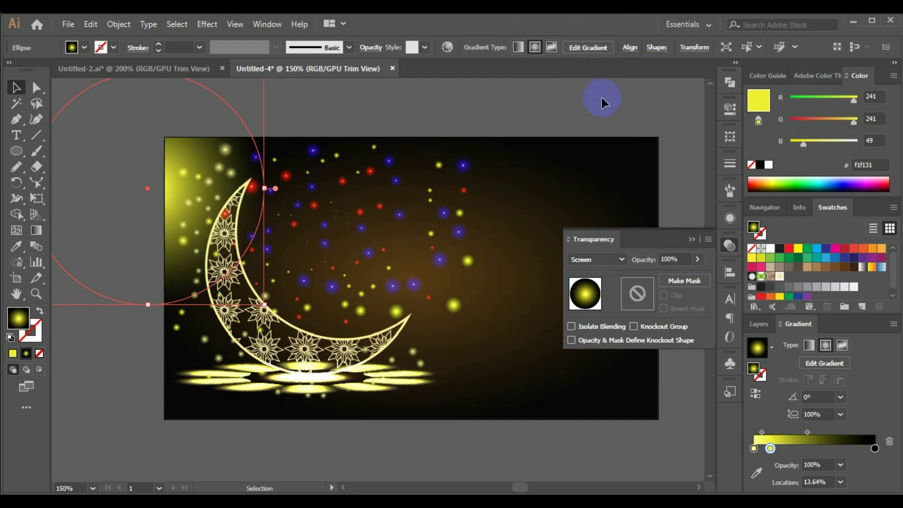
- Move and scale the Screen glow circle over the moon's left side
{"action": "mouse_move", "coordinate": [175, 198]}
{"action": "left_mouse_down"}
{"action": "mouse_move", "coordinate": [307, 286]}
{"action": "mouse_move", "coordinate": [321, 244]}
{"action": "left_mouse_up"}
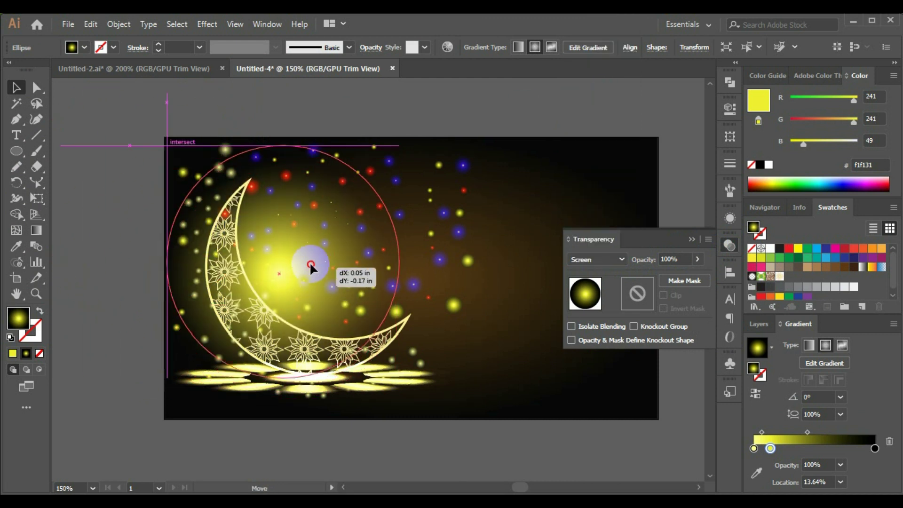
{"action": "left_click_drag", "start_coordinate": [336, 281], "coordinate": [293, 272]}
{"action": "left_click", "coordinate": [348, 341], "text": "shift"}
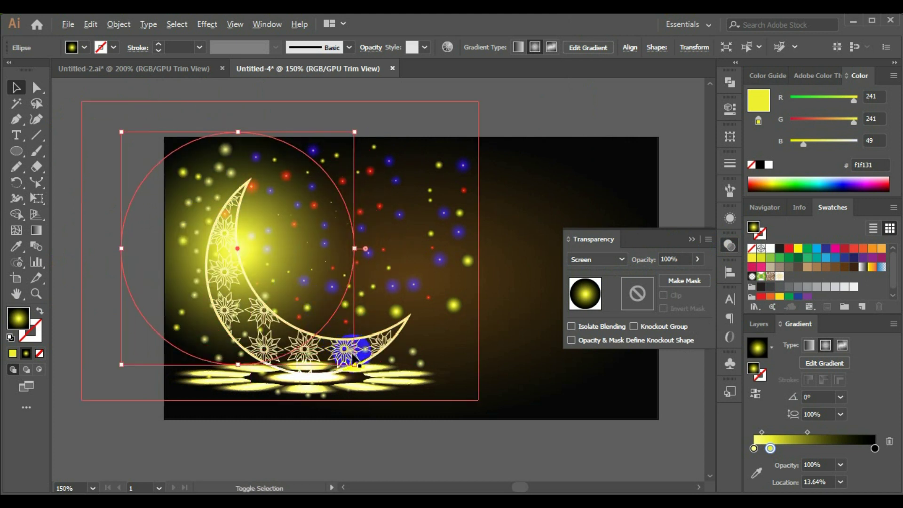
{"action": "left_click", "coordinate": [216, 321], "text": "shift"}
{"action": "left_click_drag", "start_coordinate": [121, 366], "coordinate": [153, 332], "text": "alt+shift"}
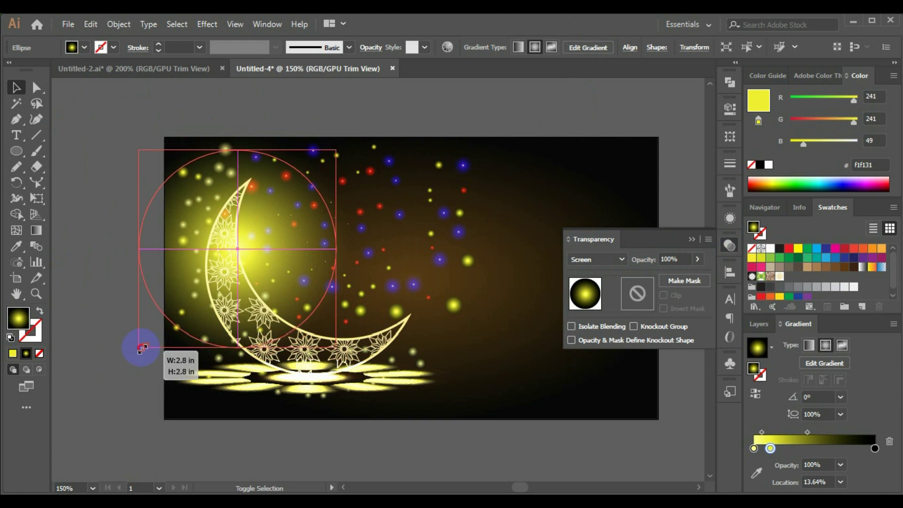
{"action": "left_click_drag", "start_coordinate": [260, 264], "coordinate": [252, 263]}
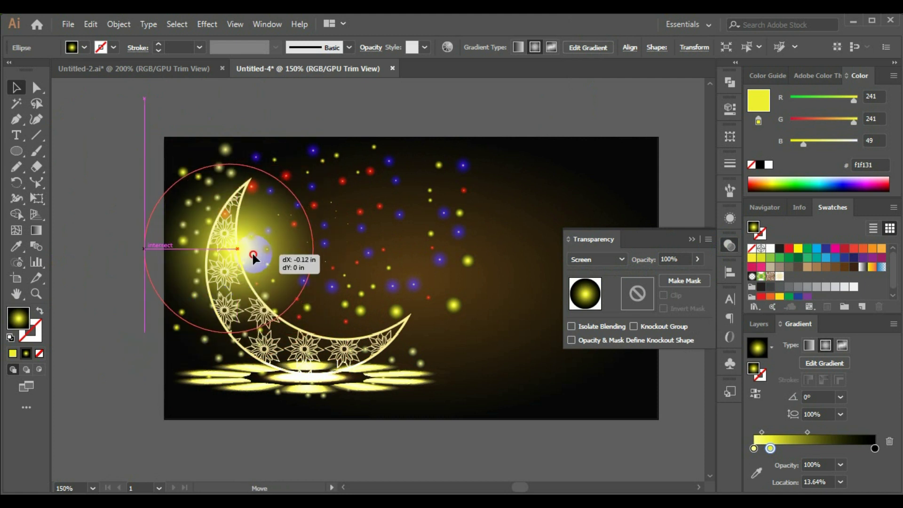
{"action": "left_click_drag", "start_coordinate": [143, 332], "coordinate": [178, 302]}
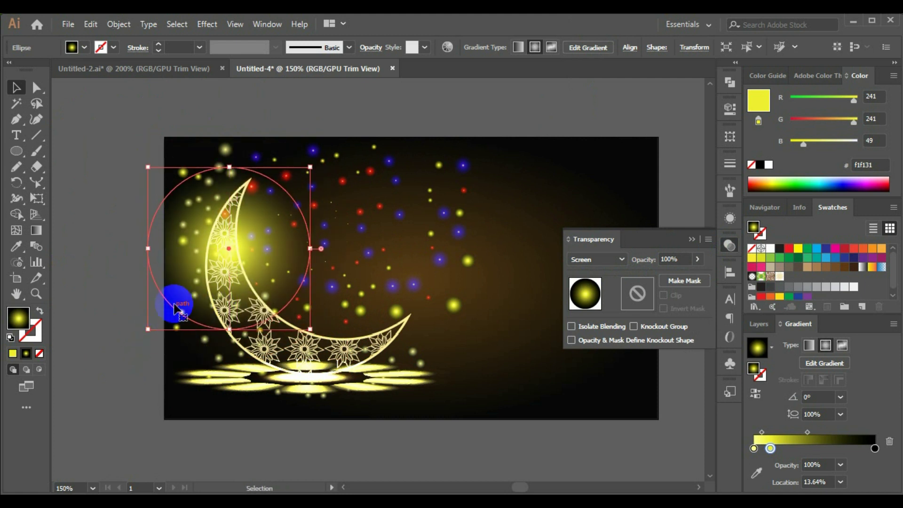
- Alt-drag a smaller copy of the glow beneath the moon's right tip
{"action": "mouse_move", "coordinate": [188, 264]}
{"action": "left_mouse_down", "text": "alt"}
{"action": "mouse_move", "coordinate": [260, 351]}
{"action": "mouse_move", "coordinate": [241, 352]}
{"action": "mouse_move", "coordinate": [303, 362]}
{"action": "left_mouse_up", "text": "alt"}
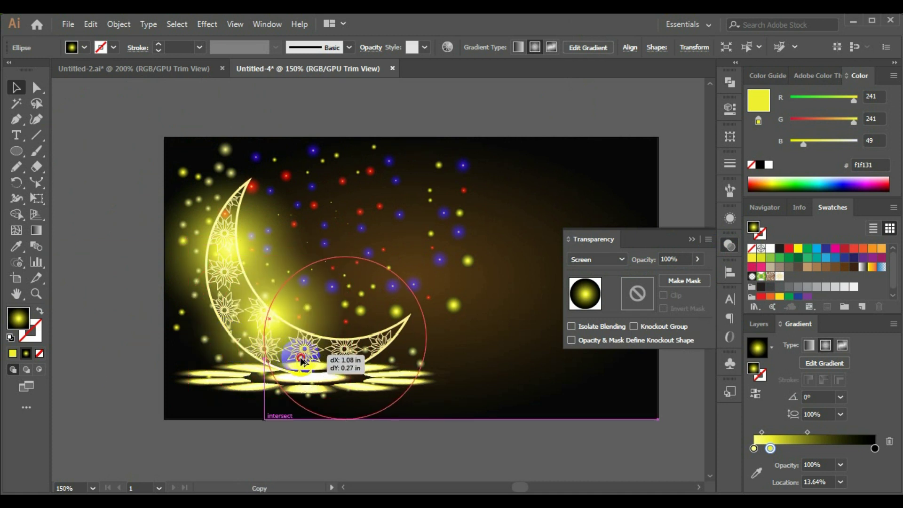
{"action": "left_click", "coordinate": [115, 320]}
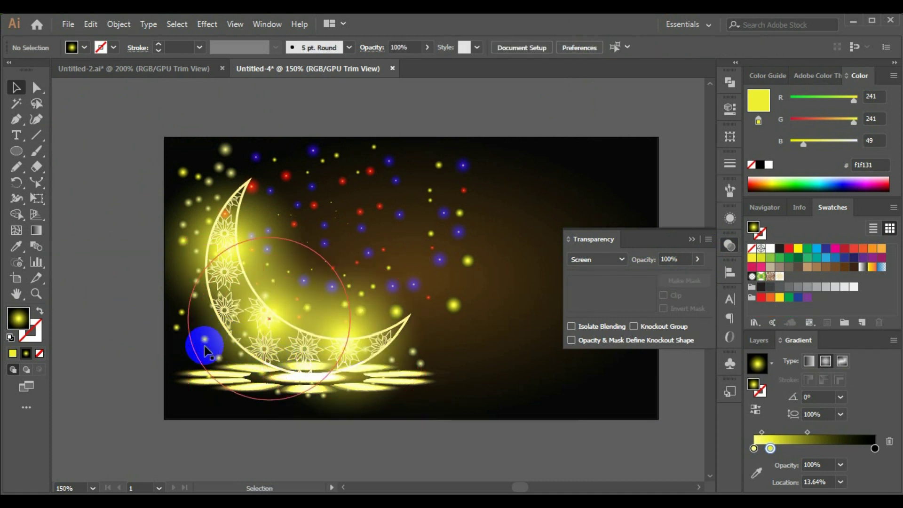
{"action": "left_click_drag", "start_coordinate": [206, 350], "coordinate": [328, 353]}
{"action": "left_click", "coordinate": [345, 339]}
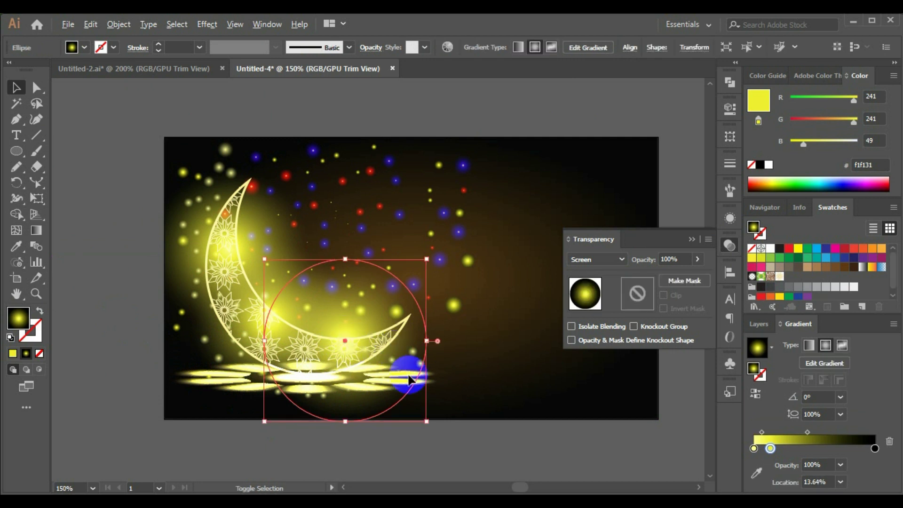
{"action": "left_click_drag", "start_coordinate": [425, 422], "coordinate": [372, 367]}
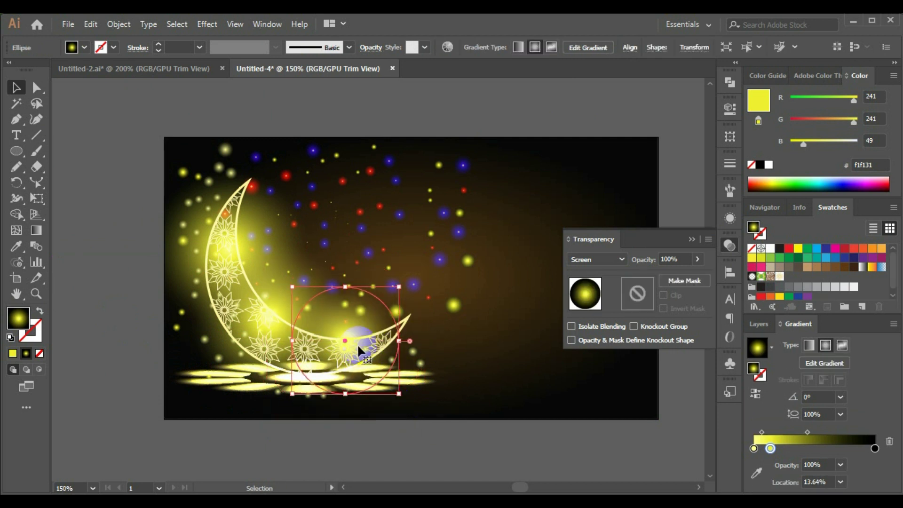
{"action": "left_click_drag", "start_coordinate": [340, 339], "coordinate": [352, 362]}
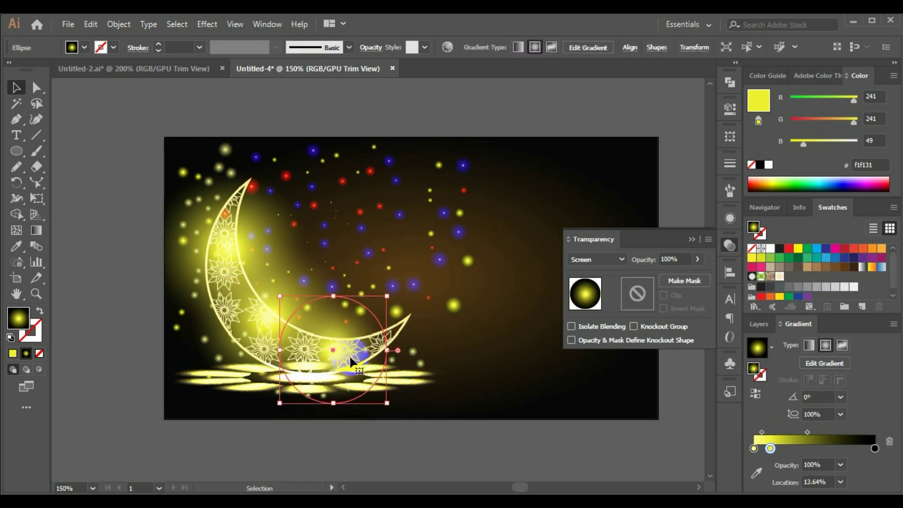
{"action": "left_click", "coordinate": [147, 314]}
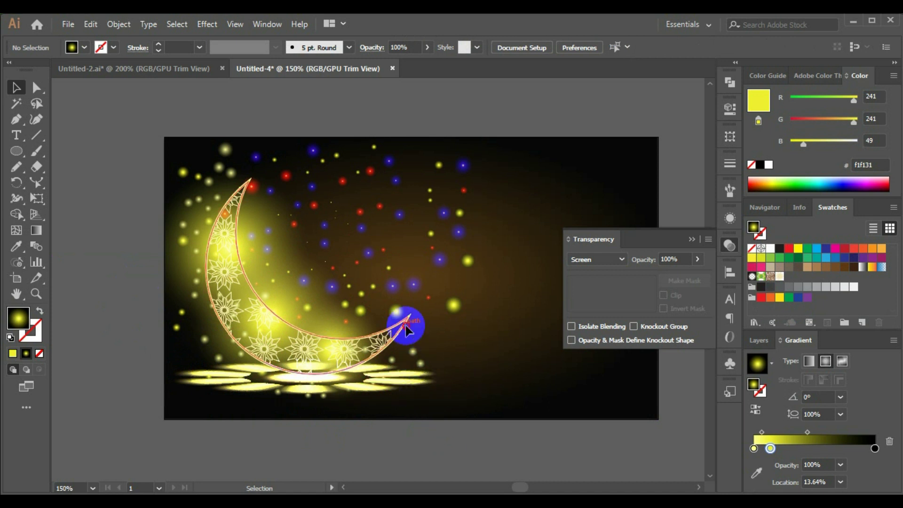
{"action": "left_click_drag", "start_coordinate": [406, 330], "coordinate": [322, 348]}
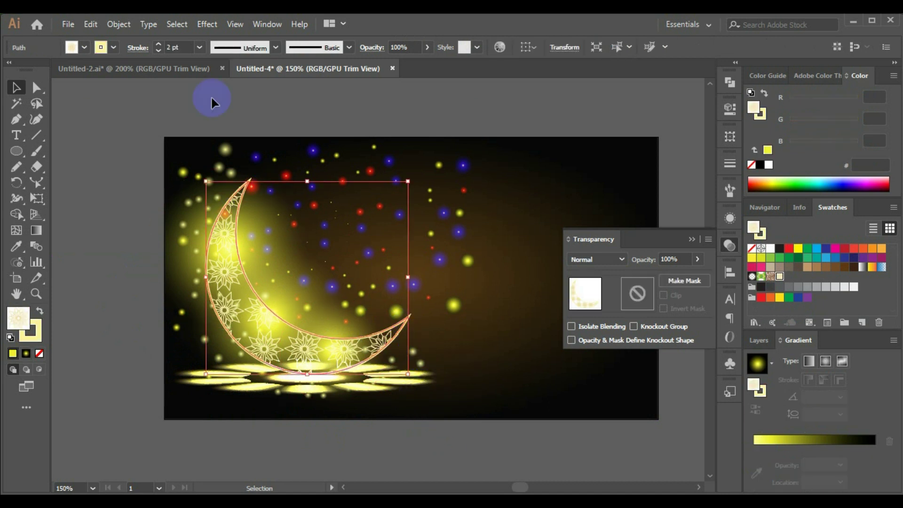
- Give the moon a Screen Outer Glow in fffb71, 25% opacity, 0.3 in blur
{"action": "left_click", "coordinate": [207, 24]}
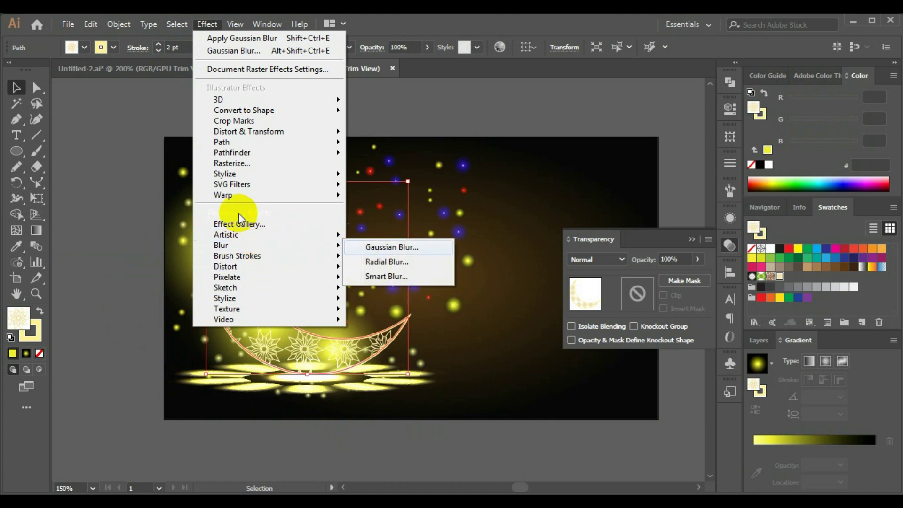
{"action": "mouse_move", "coordinate": [225, 174]}
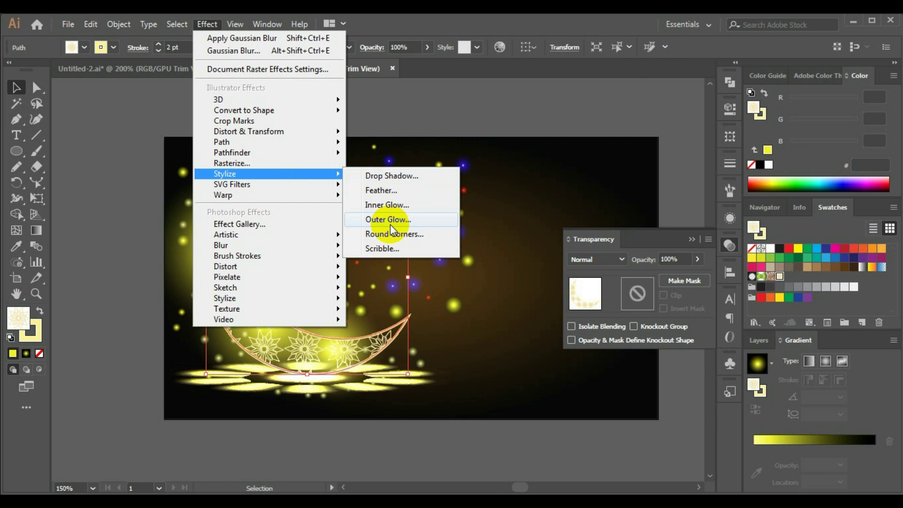
{"action": "left_click", "coordinate": [394, 222]}
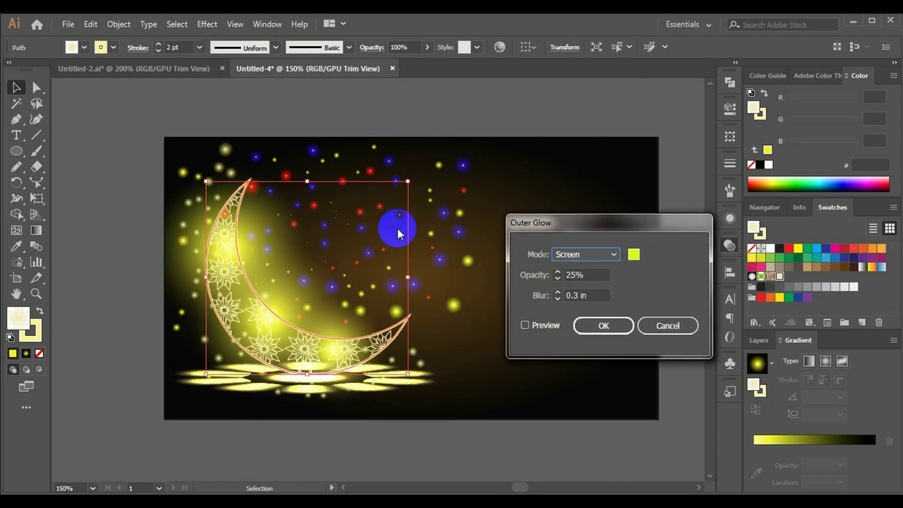
{"action": "left_click", "coordinate": [634, 254]}
{"action": "left_click", "coordinate": [646, 347]}
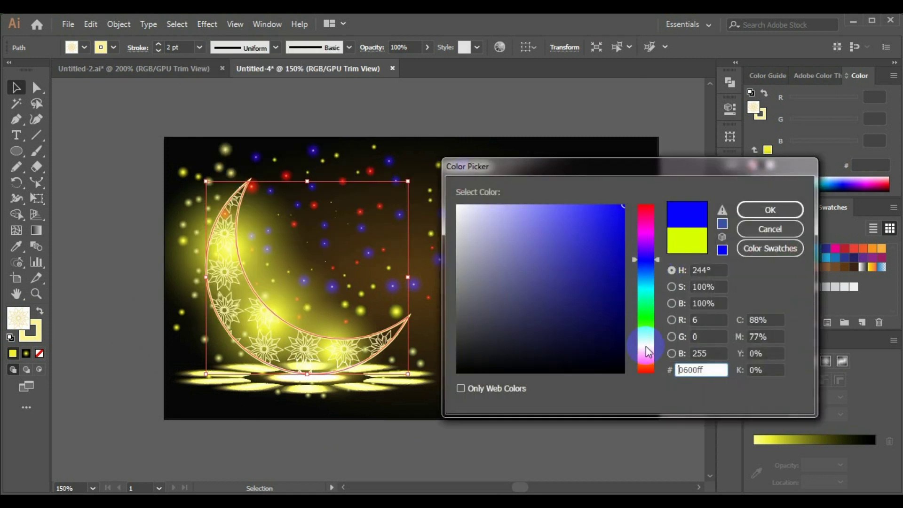
{"action": "left_click", "coordinate": [592, 239]}
{"action": "left_click_drag", "start_coordinate": [591, 238], "coordinate": [551, 206]}
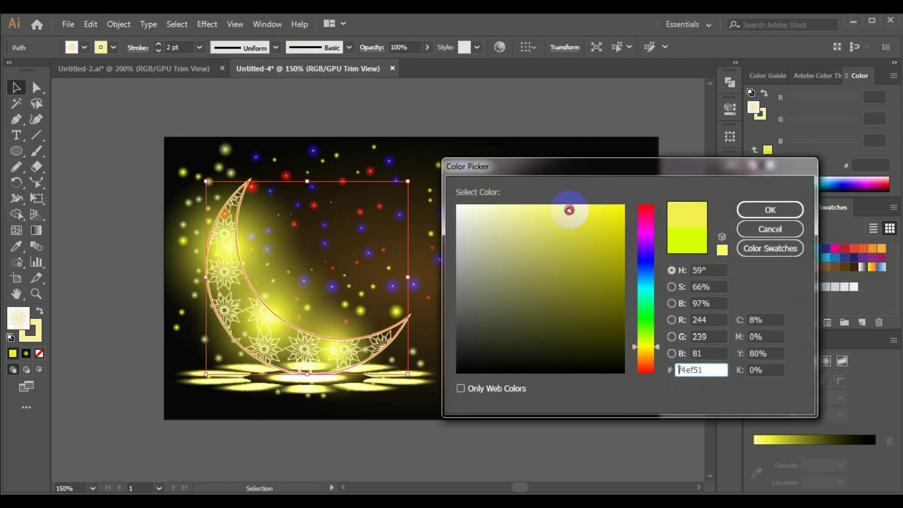
{"action": "left_click", "coordinate": [759, 213]}
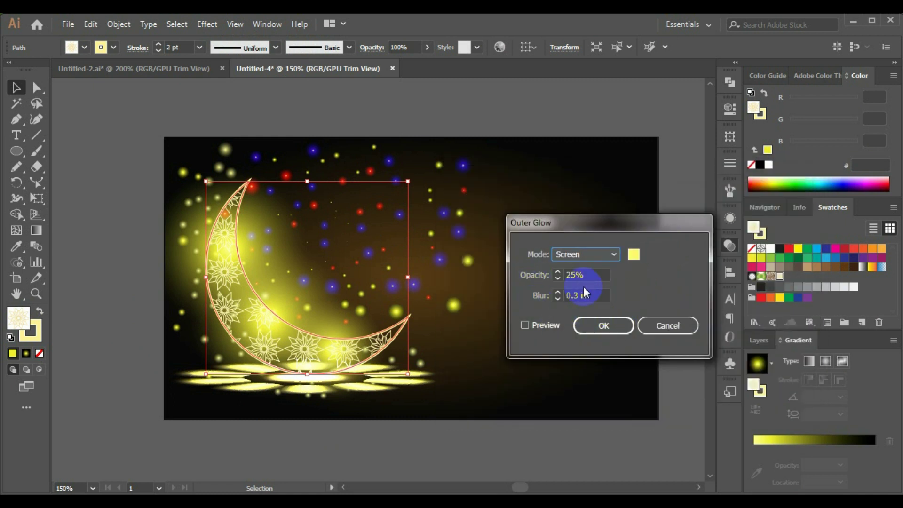
{"action": "left_click", "coordinate": [569, 313]}
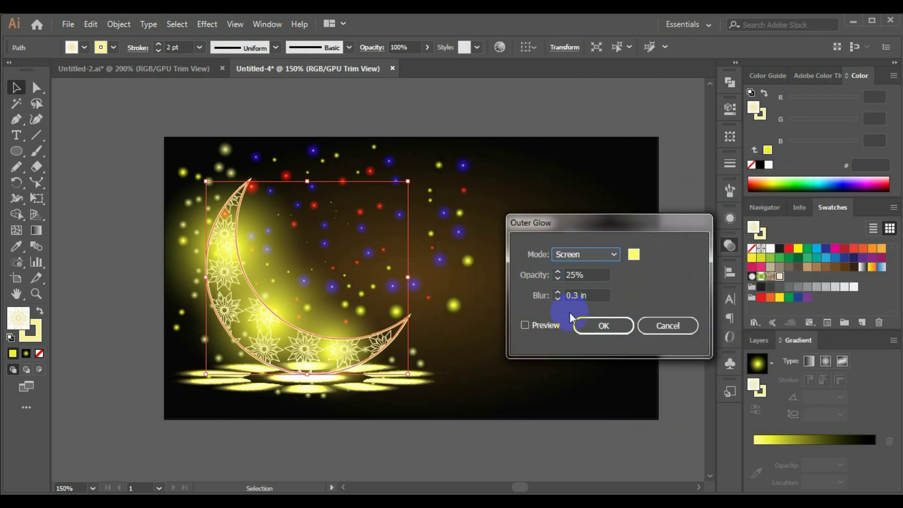
{"action": "left_click", "coordinate": [547, 323]}
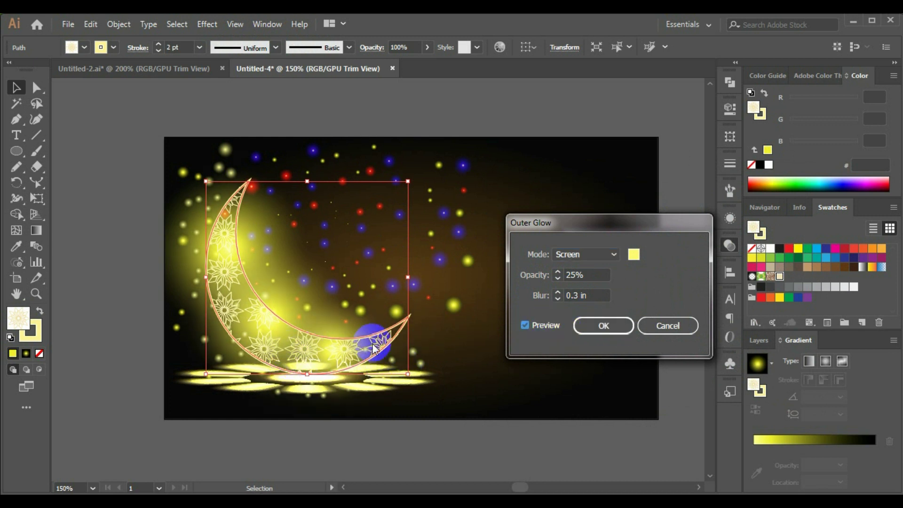
{"action": "left_click", "coordinate": [607, 323]}
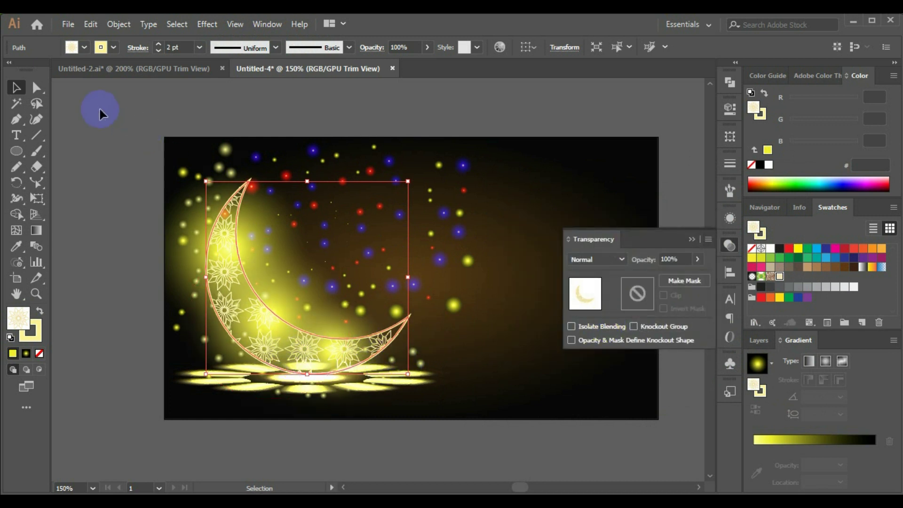
{"action": "left_click", "coordinate": [110, 221]}
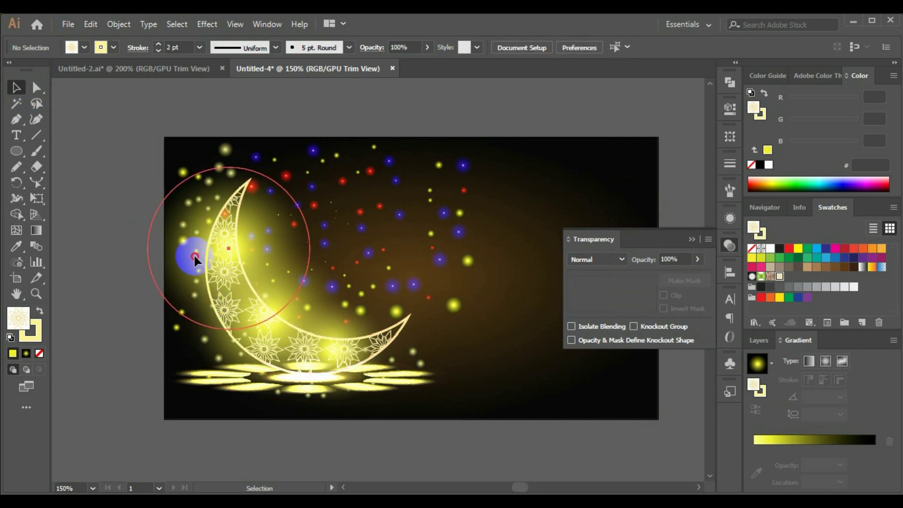
- Shrink the moon's glow circle and shift the lower glow circles to fit the crescent
{"action": "left_click", "coordinate": [191, 256]}
{"action": "left_click_drag", "start_coordinate": [148, 329], "coordinate": [162, 313]}
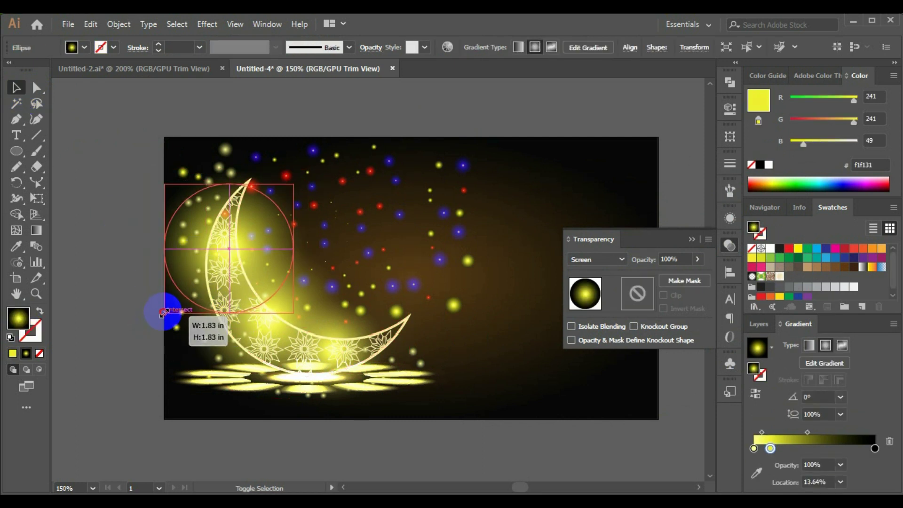
{"action": "left_click", "coordinate": [127, 363]}
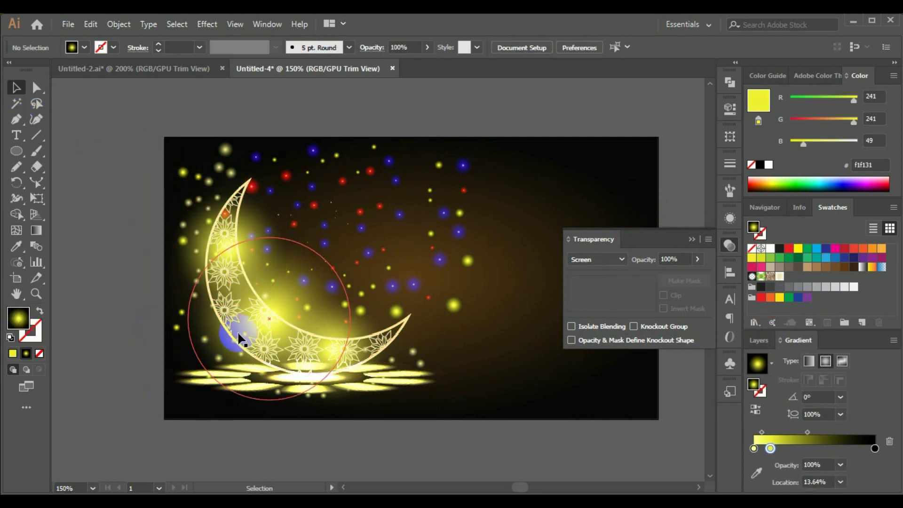
{"action": "left_click", "coordinate": [269, 323]}
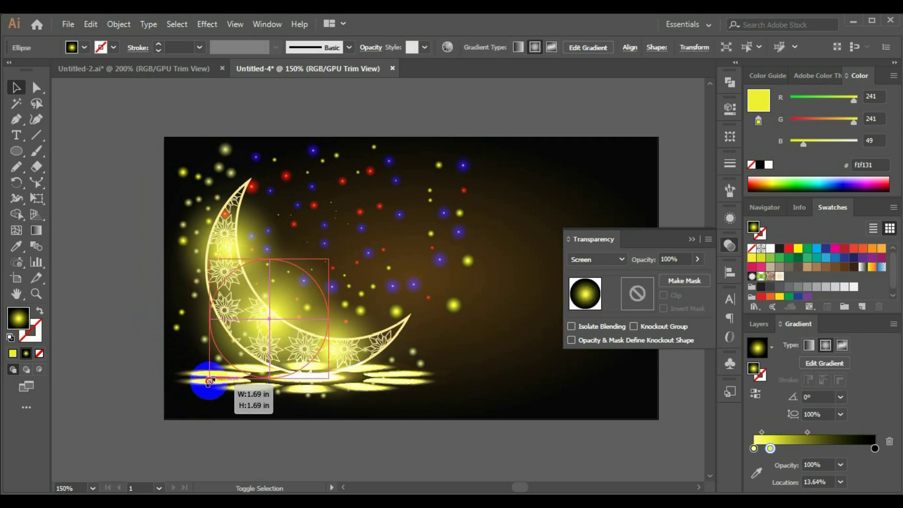
{"action": "left_click_drag", "start_coordinate": [245, 367], "coordinate": [234, 372]}
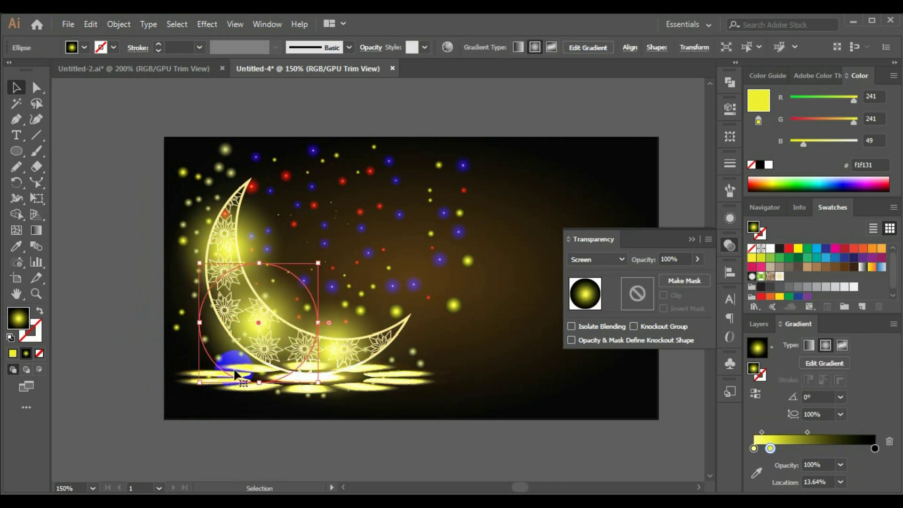
{"action": "left_click", "coordinate": [107, 337]}
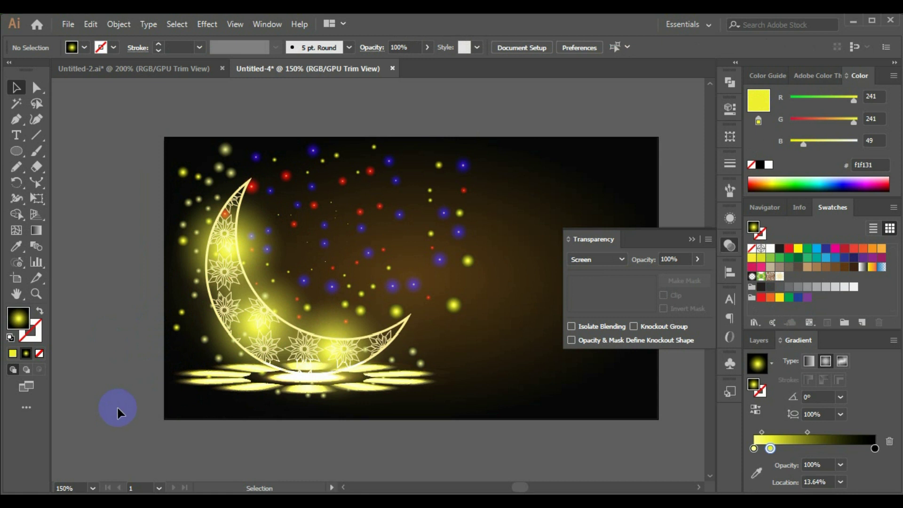
{"action": "mouse_move", "coordinate": [281, 306]}
{"action": "left_mouse_down"}
{"action": "mouse_move", "coordinate": [273, 301]}
{"action": "mouse_move", "coordinate": [286, 325]}
{"action": "mouse_move", "coordinate": [308, 331]}
{"action": "left_mouse_up"}
{"action": "left_click", "coordinate": [129, 343]}
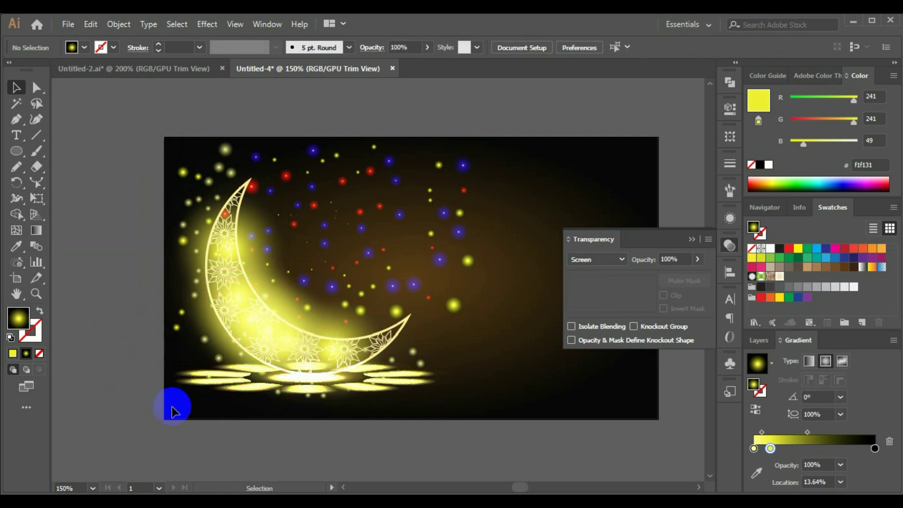
{"action": "scroll", "coordinate": [171, 406], "scroll_direction": "up", "scroll_amount": 1}
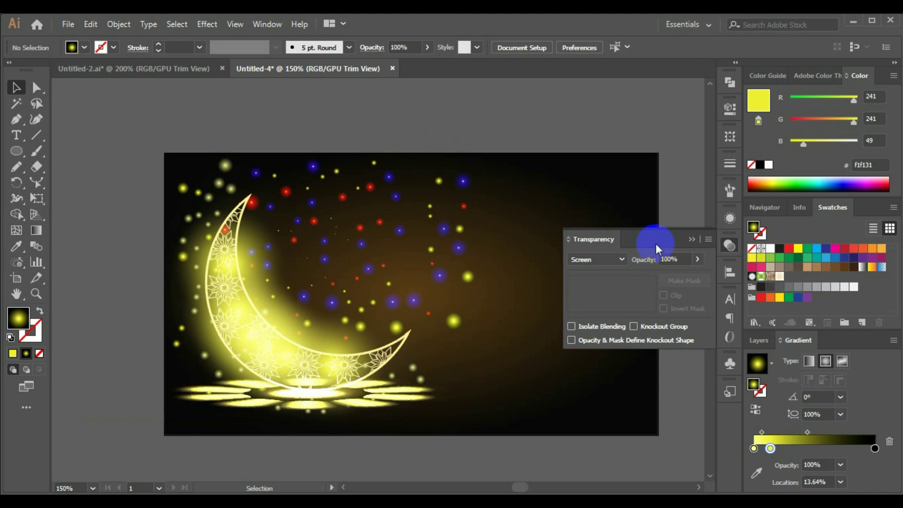
- Close the Transparency panel, pan around the moon's glow, then return to Chrome's image results
{"action": "left_click", "coordinate": [691, 240]}
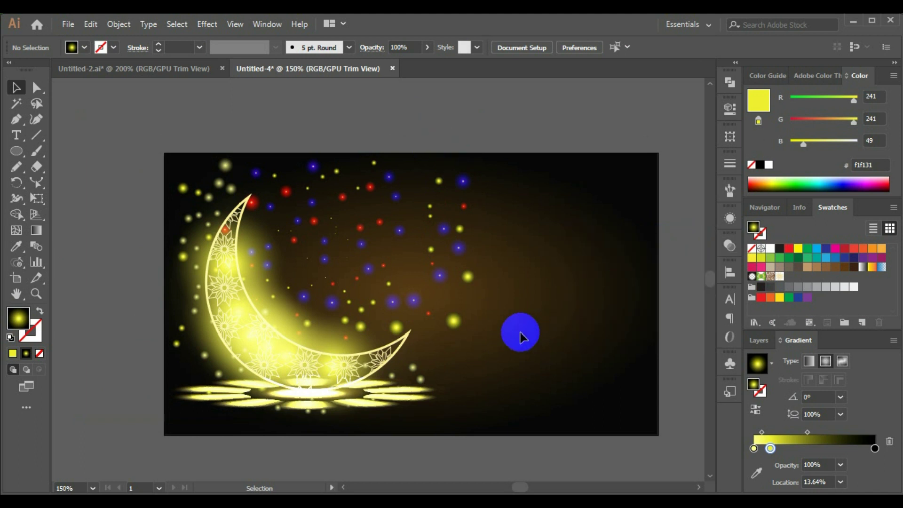
{"action": "scroll", "coordinate": [364, 376], "scroll_direction": "up", "scroll_amount": 3, "text": "alt"}
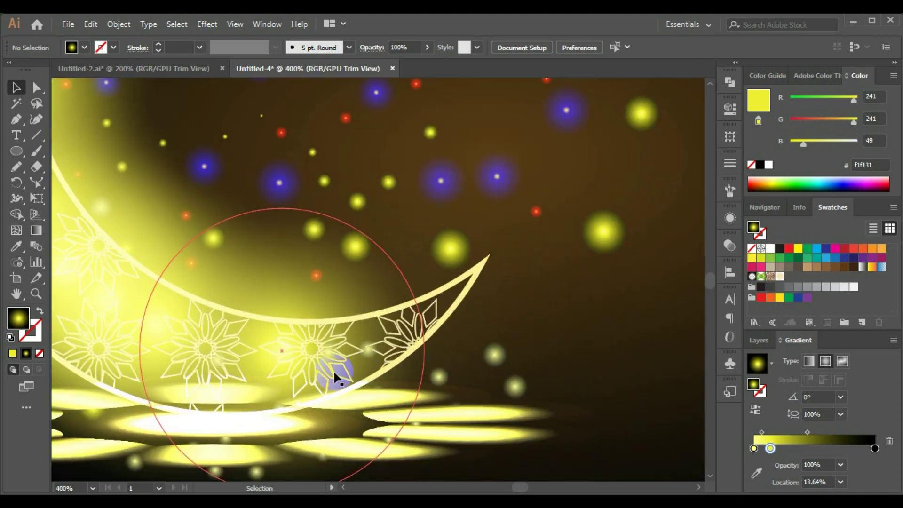
{"action": "scroll", "coordinate": [306, 356], "scroll_direction": "down", "scroll_amount": 2, "text": "alt"}
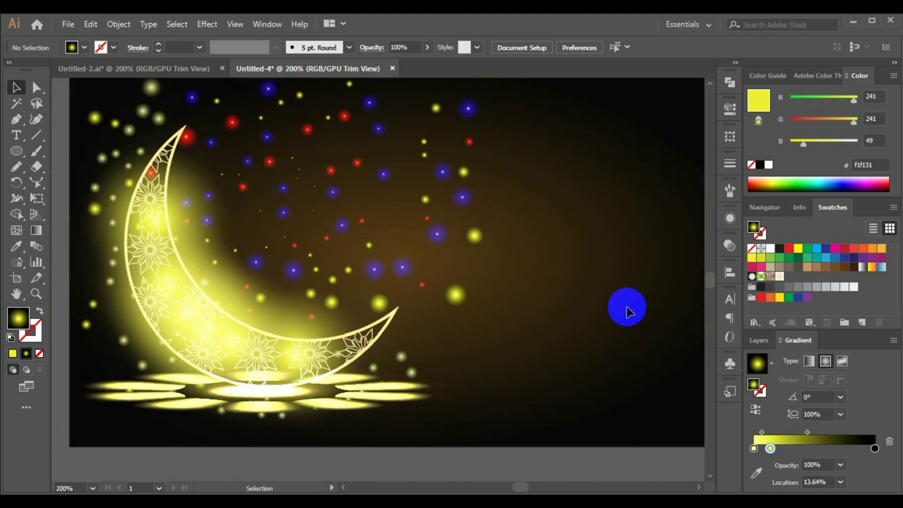
{"action": "left_click_drag", "start_coordinate": [592, 305], "coordinate": [504, 329]}
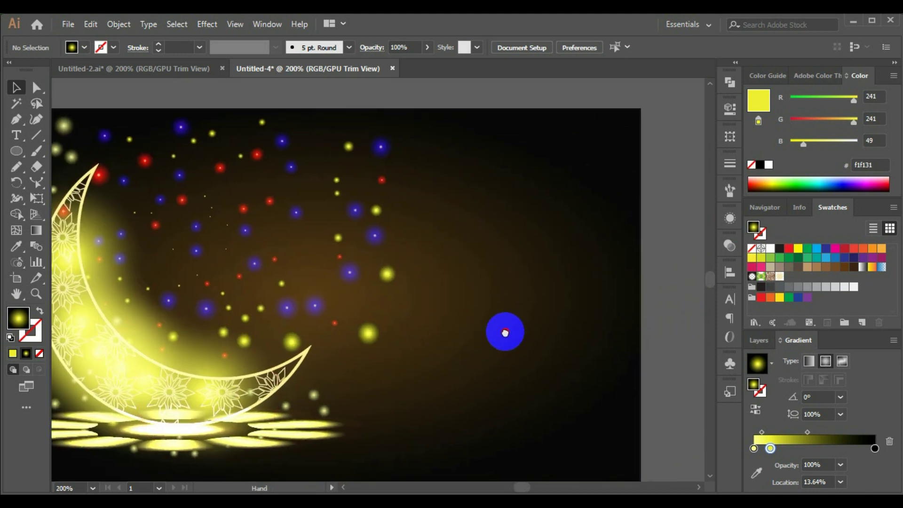
{"action": "mouse_move", "coordinate": [442, 265]}
{"action": "left_mouse_down"}
{"action": "mouse_move", "coordinate": [360, 373]}
{"action": "mouse_move", "coordinate": [447, 353]}
{"action": "left_mouse_up"}
{"action": "left_click_drag", "start_coordinate": [577, 342], "coordinate": [520, 343]}
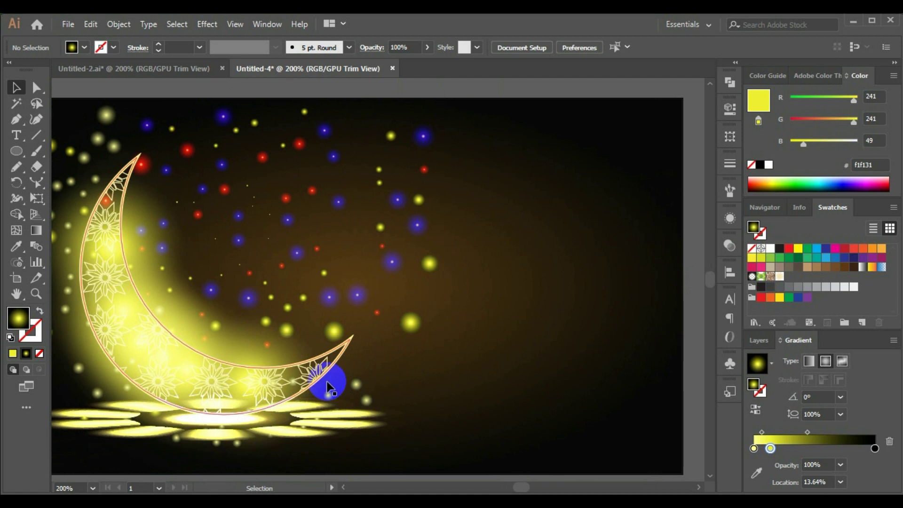
{"action": "left_click_drag", "start_coordinate": [268, 376], "coordinate": [318, 373]}
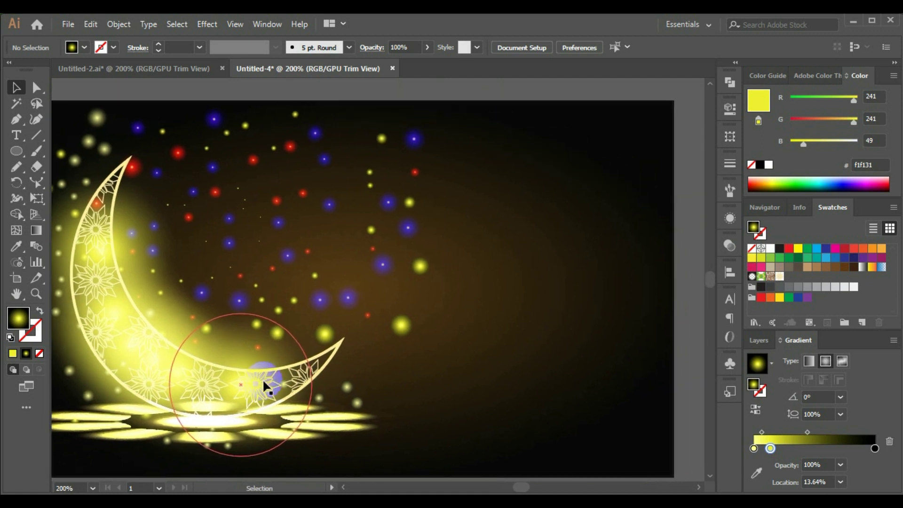
{"action": "left_click_drag", "start_coordinate": [263, 380], "coordinate": [546, 304]}
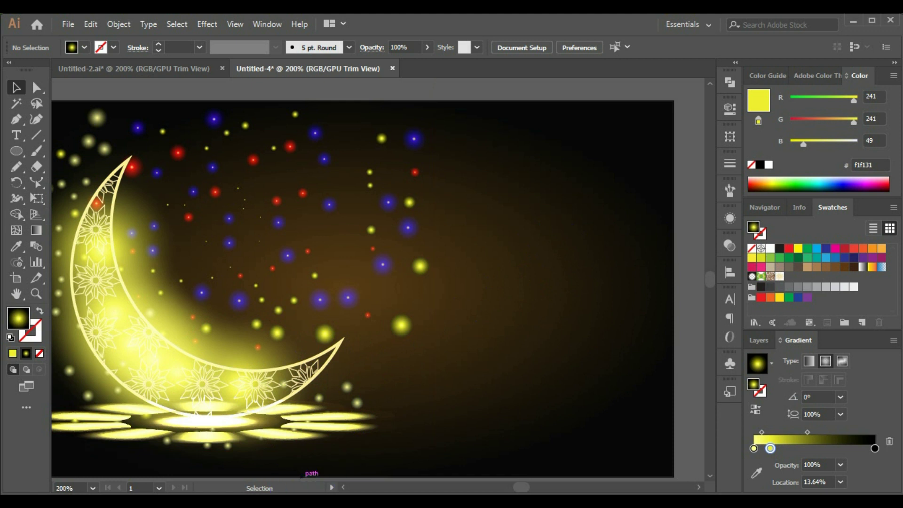
{"action": "left_click", "coordinate": [262, 435]}
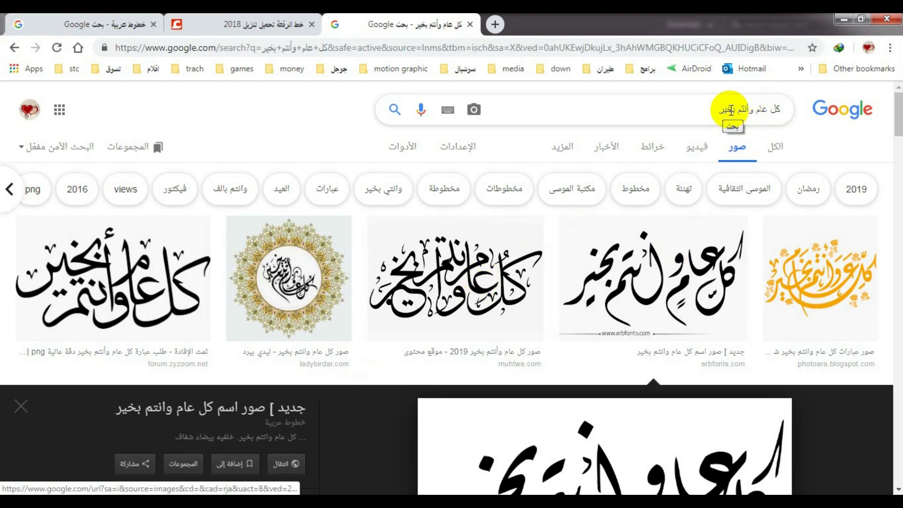
- Save the arbfonts.com calligraphy image as a PNG and drag it into Illustrator
{"action": "scroll", "coordinate": [632, 252], "scroll_direction": "down", "scroll_amount": 3}
{"action": "scroll", "coordinate": [716, 343], "scroll_direction": "down", "scroll_amount": 1}
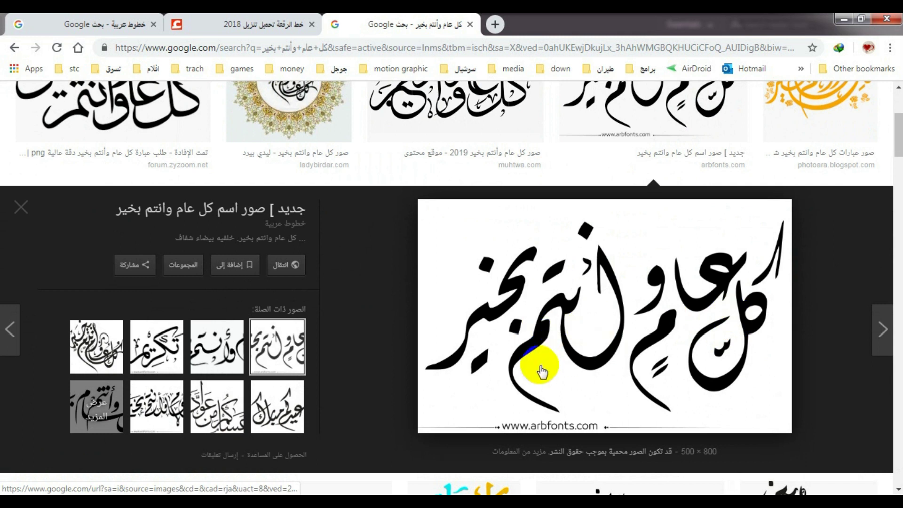
{"action": "right_click", "coordinate": [563, 318]}
{"action": "left_click", "coordinate": [612, 211]}
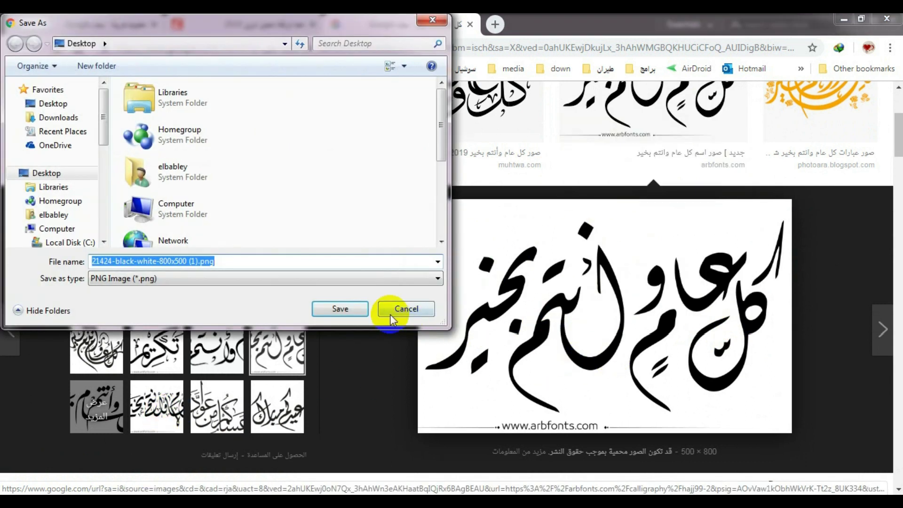
{"action": "left_click", "coordinate": [352, 310]}
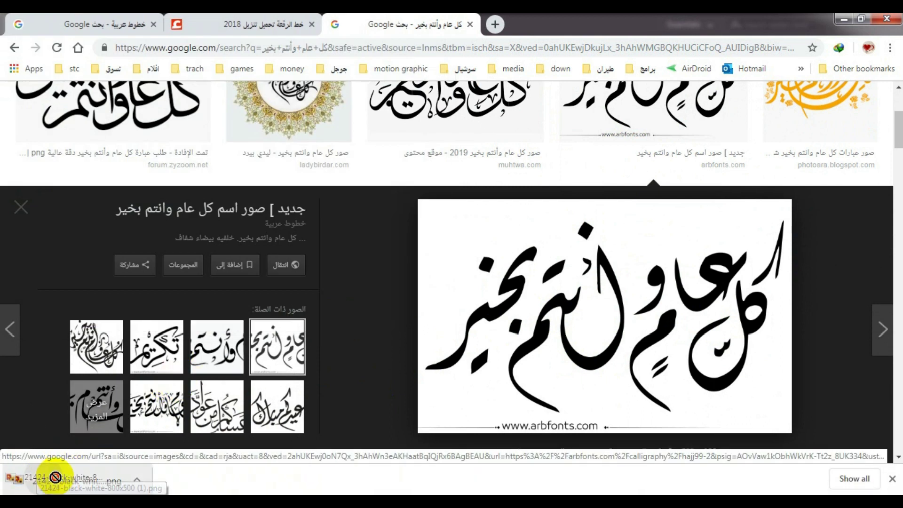
{"action": "mouse_move", "coordinate": [46, 479]}
{"action": "left_mouse_down"}
{"action": "mouse_move", "coordinate": [124, 494]}
{"action": "mouse_move", "coordinate": [490, 329]}
{"action": "mouse_move", "coordinate": [487, 323]}
{"action": "left_mouse_up"}
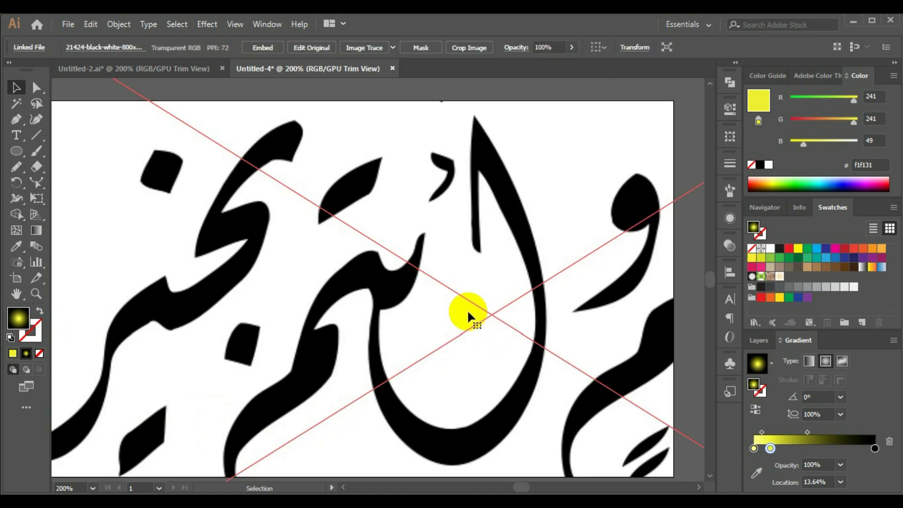
- Image Trace the calligraphy PNG with the Sketched Art preset
{"action": "scroll", "coordinate": [467, 309], "scroll_direction": "down", "scroll_amount": 3}
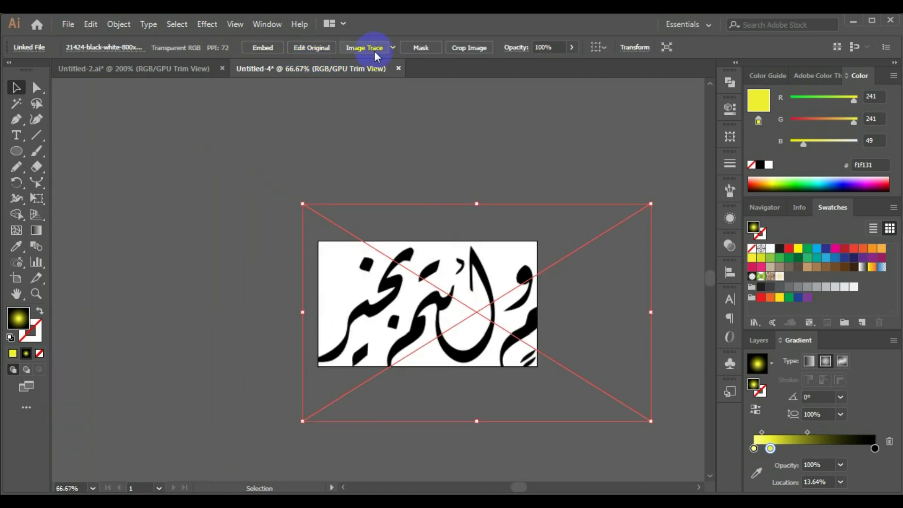
{"action": "left_click", "coordinate": [393, 48]}
{"action": "left_click", "coordinate": [437, 198]}
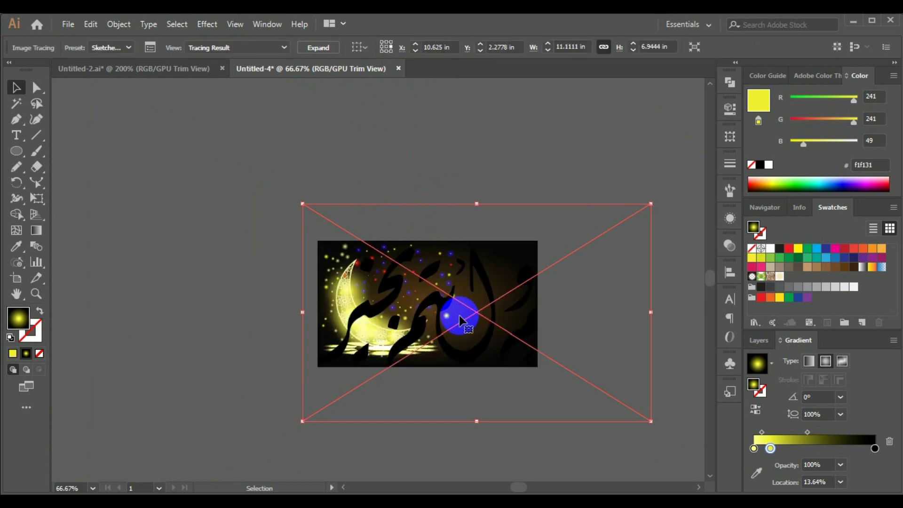
{"action": "left_click_drag", "start_coordinate": [474, 353], "coordinate": [494, 235]}
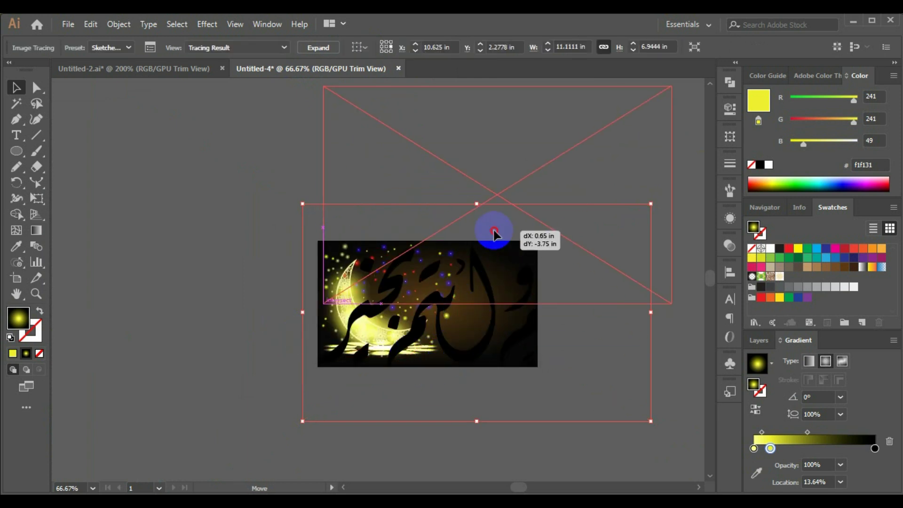
- Turn off Trim View and move the traced calligraphy above the moon artwork
{"action": "left_click", "coordinate": [237, 25]}
{"action": "left_click", "coordinate": [262, 94]}
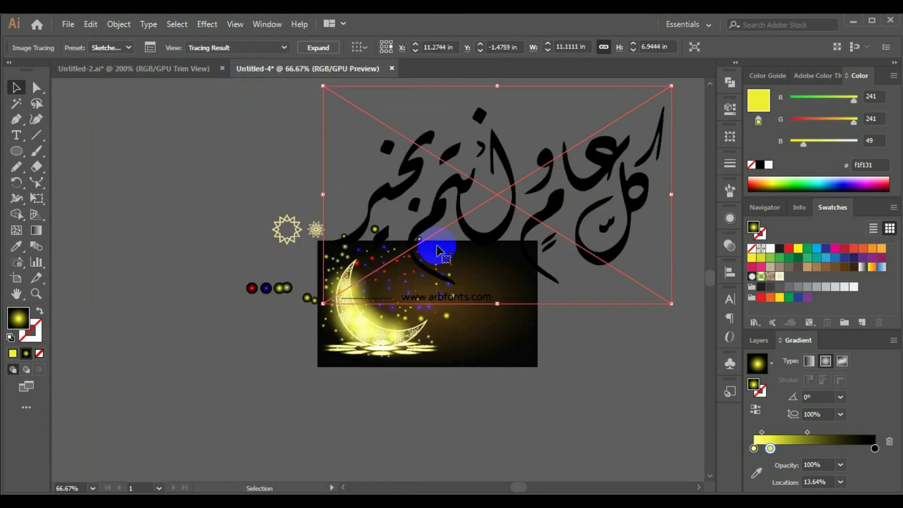
{"action": "mouse_move", "coordinate": [437, 250]}
{"action": "left_mouse_down"}
{"action": "mouse_move", "coordinate": [524, 207]}
{"action": "mouse_move", "coordinate": [545, 216]}
{"action": "left_mouse_up"}
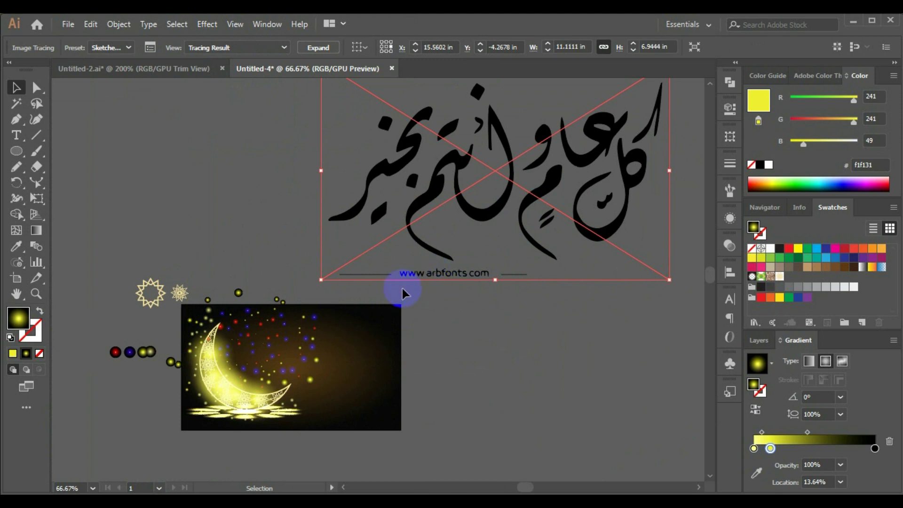
{"action": "right_click", "coordinate": [493, 210]}
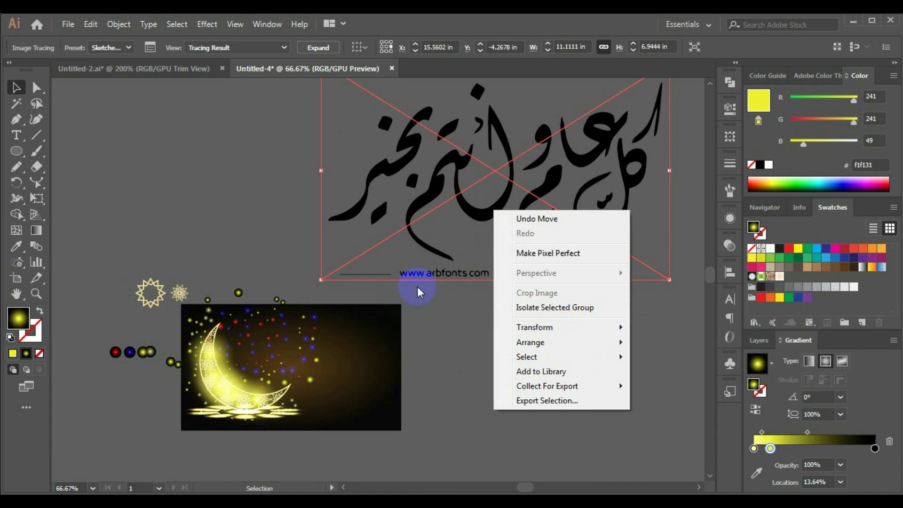
{"action": "mouse_move", "coordinate": [535, 327]}
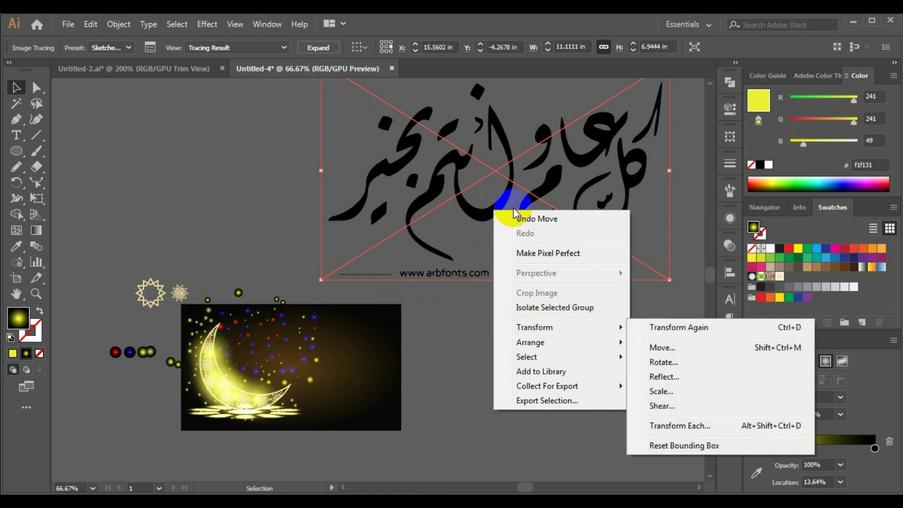
{"action": "left_click", "coordinate": [515, 215]}
- Expand the trace and ungroup the resulting vector shapes
{"action": "left_click", "coordinate": [318, 48]}
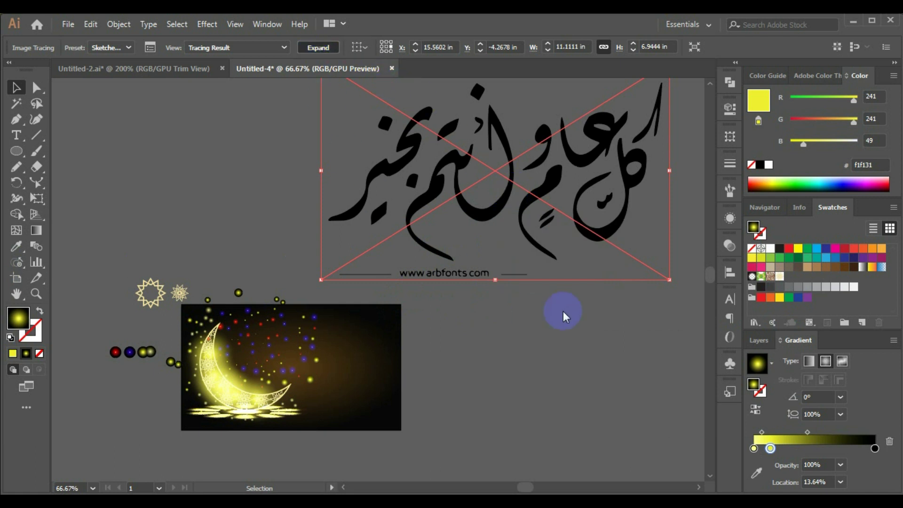
{"action": "right_click", "coordinate": [489, 217]}
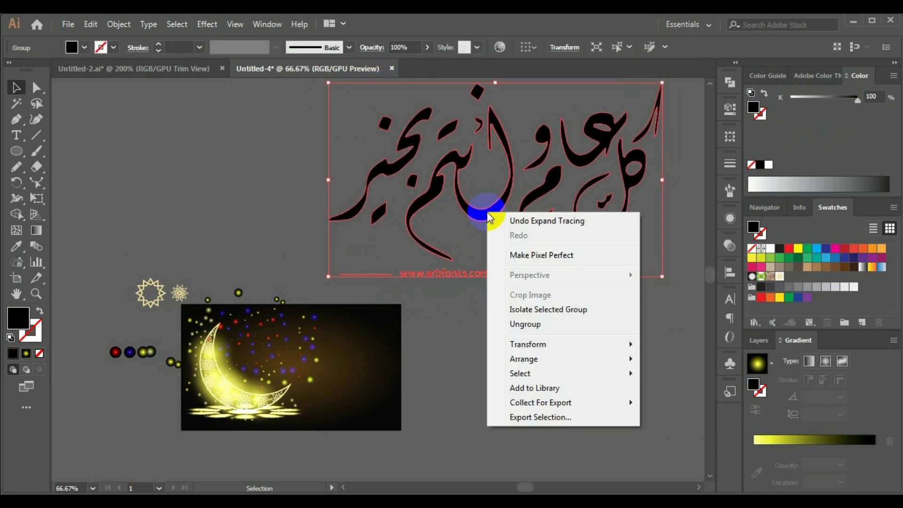
{"action": "left_click", "coordinate": [498, 324]}
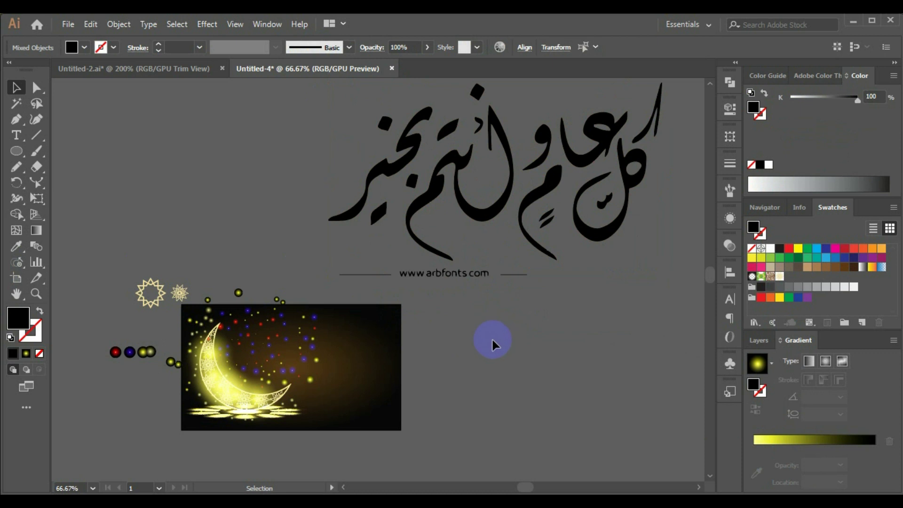
{"action": "left_click", "coordinate": [359, 272]}
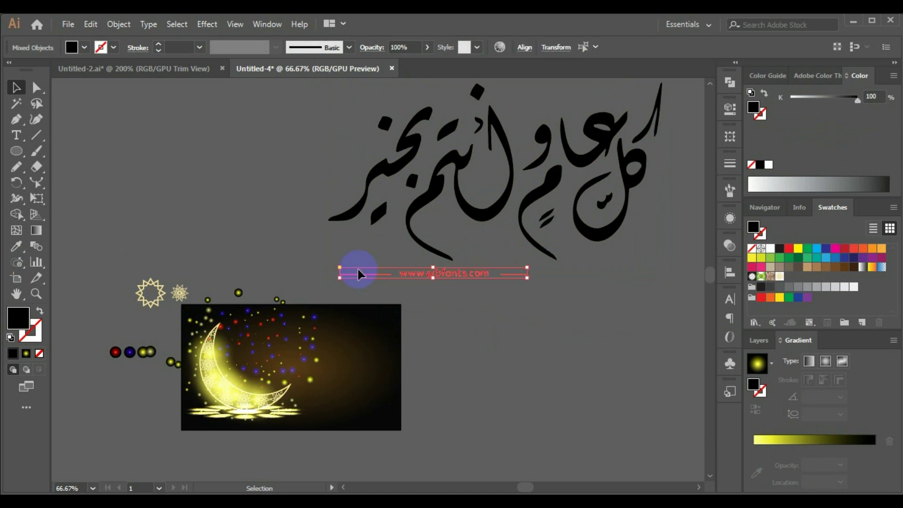
{"action": "key", "text": "Delete"}
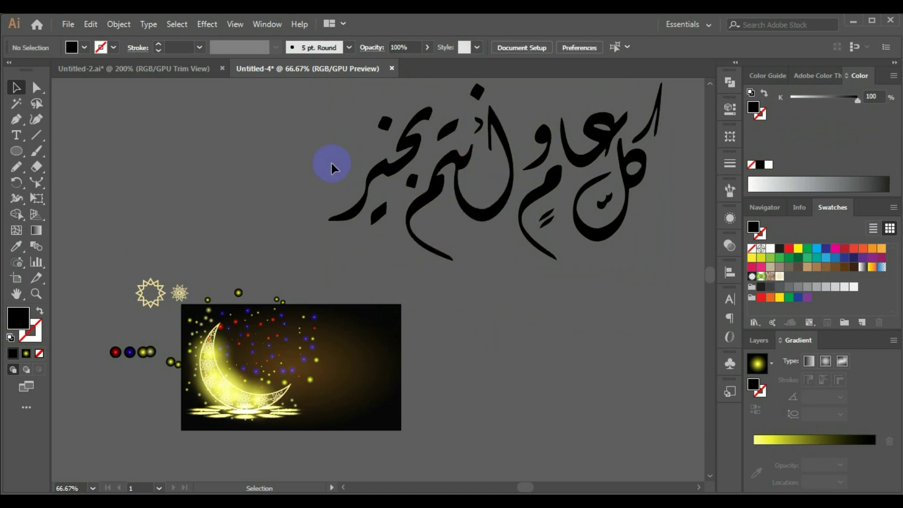
{"action": "scroll", "coordinate": [324, 169], "scroll_direction": "up", "scroll_amount": 2}
{"action": "left_click_drag", "start_coordinate": [678, 323], "coordinate": [679, 324]}
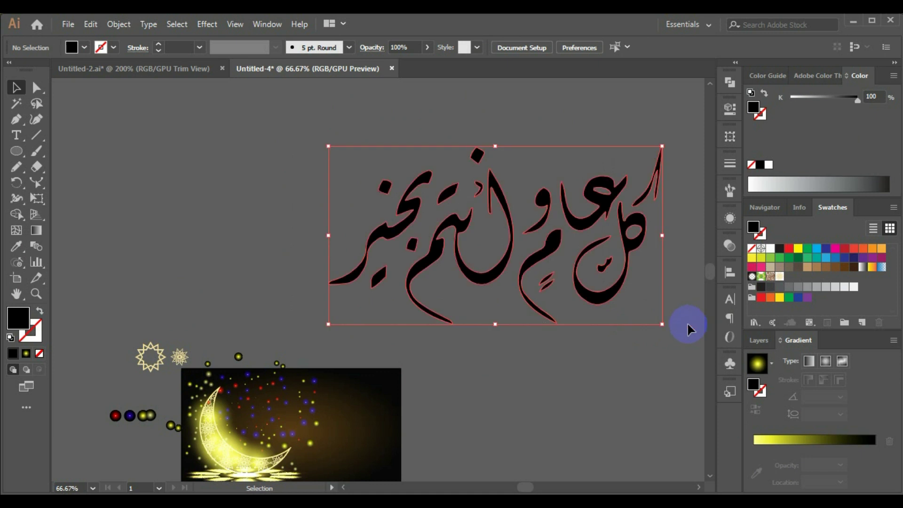
{"action": "key", "text": "ctrl+g"}
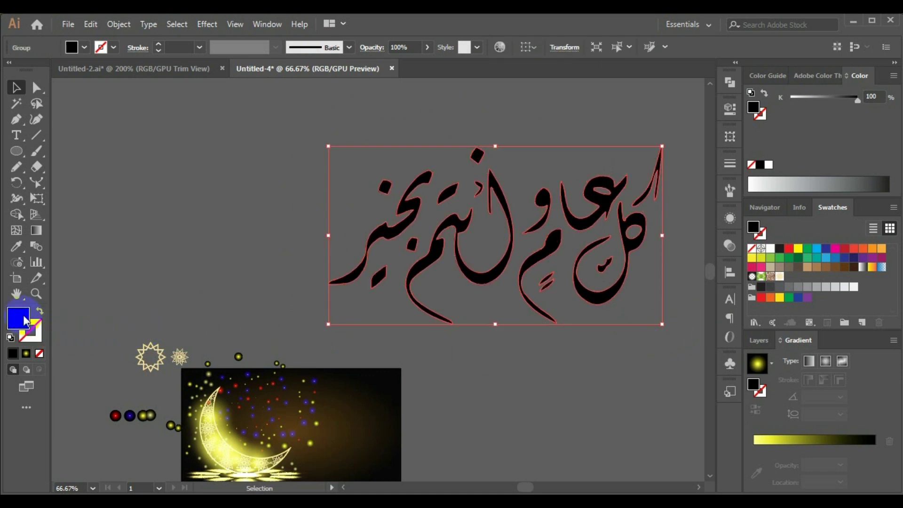
- Fill the calligraphy group pale yellow #ffffa6 using RGB sliders
{"action": "left_click", "coordinate": [85, 48]}
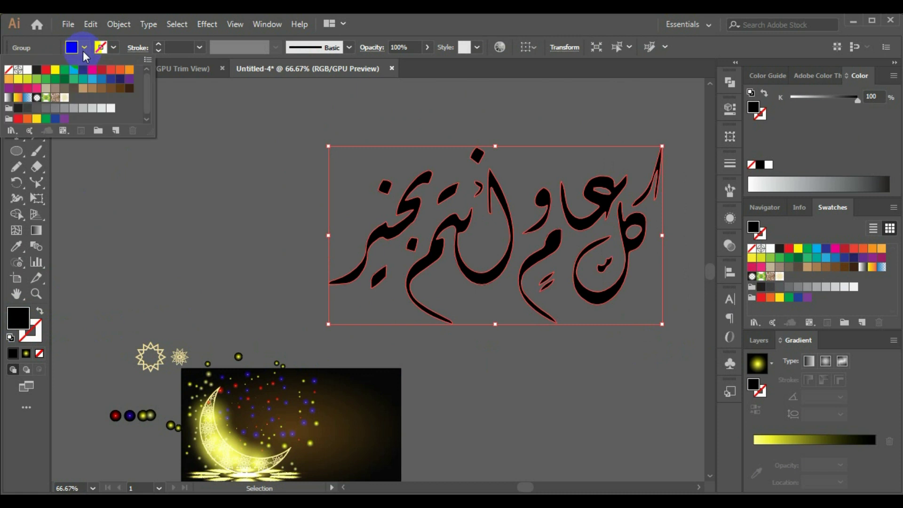
{"action": "left_click", "coordinate": [28, 71]}
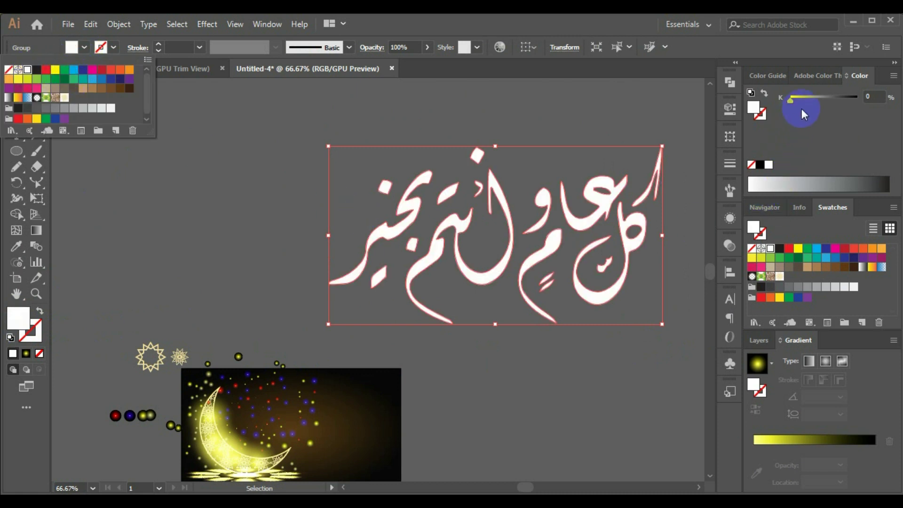
{"action": "left_click", "coordinate": [889, 84]}
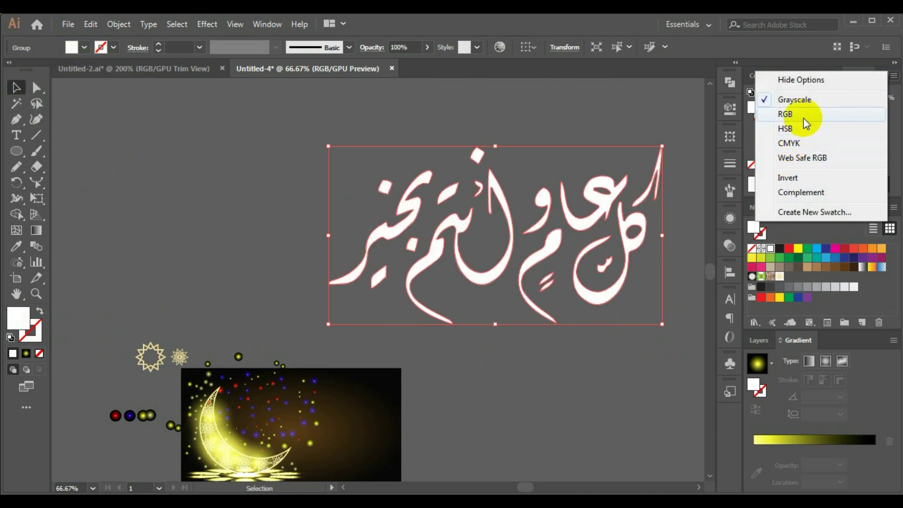
{"action": "left_click", "coordinate": [803, 114]}
{"action": "mouse_move", "coordinate": [830, 141]}
{"action": "left_mouse_down"}
{"action": "mouse_move", "coordinate": [823, 141]}
{"action": "mouse_move", "coordinate": [835, 142]}
{"action": "left_mouse_up"}
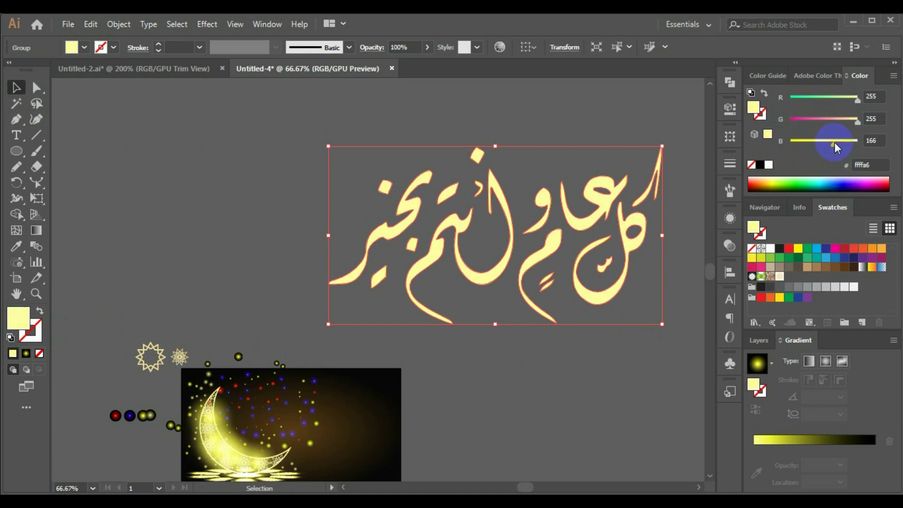
{"action": "left_click", "coordinate": [317, 268]}
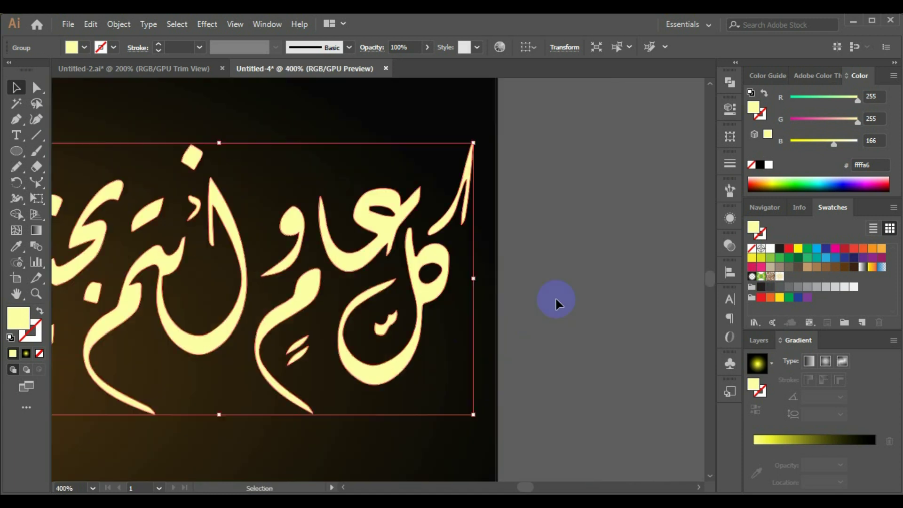
{"action": "left_click", "coordinate": [558, 304]}
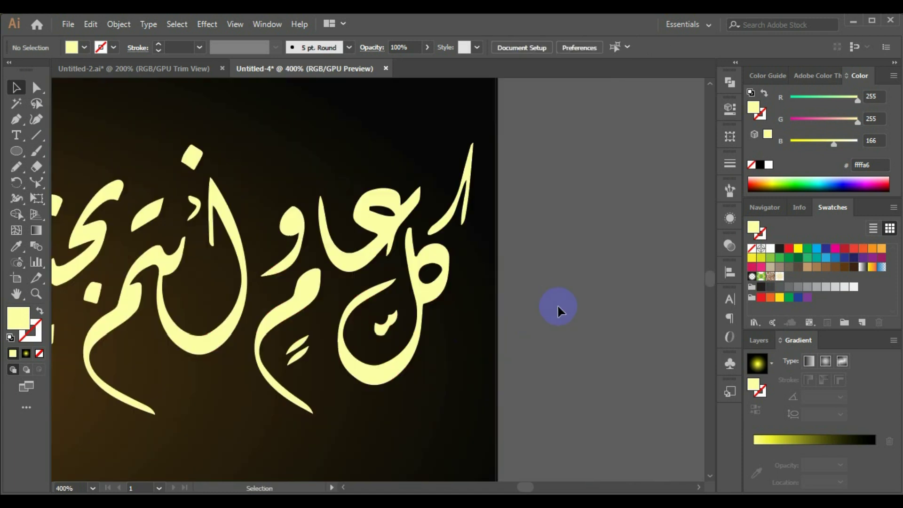
{"action": "left_click", "coordinate": [179, 70]}
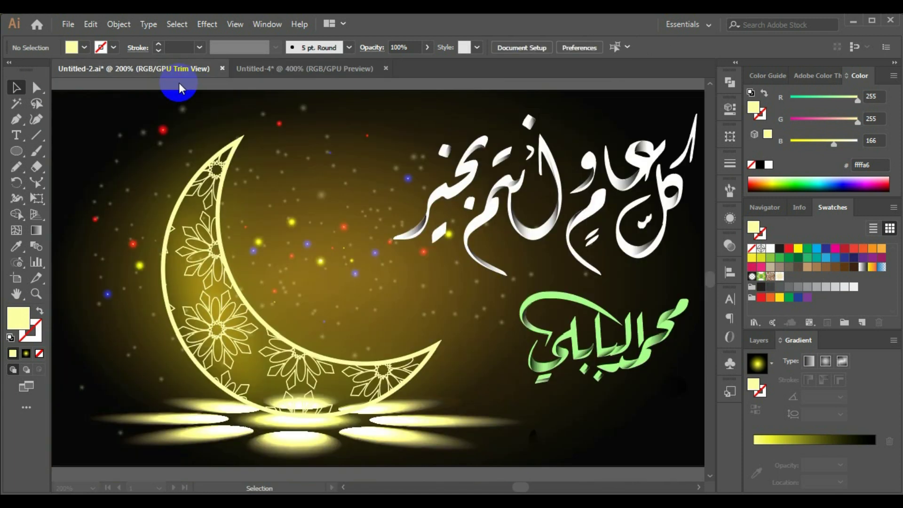
{"action": "left_click", "coordinate": [653, 182]}
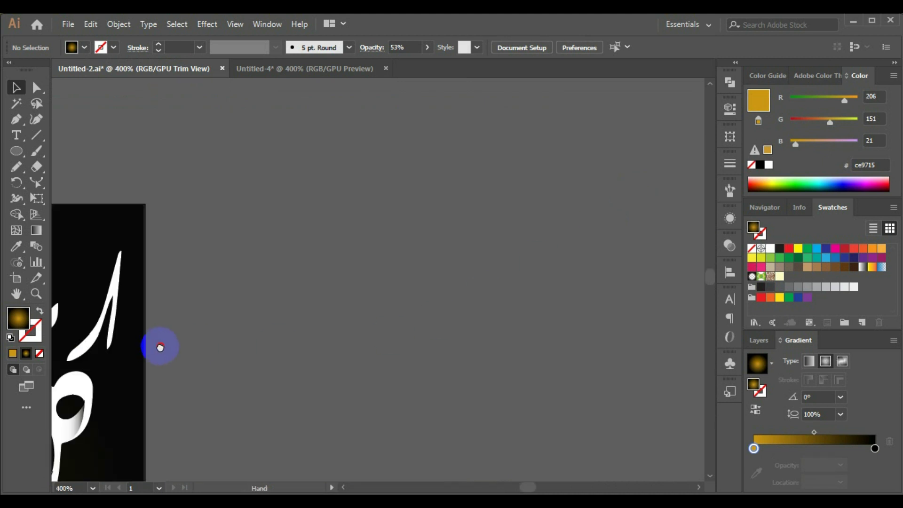
{"action": "left_click_drag", "start_coordinate": [160, 347], "coordinate": [567, 230]}
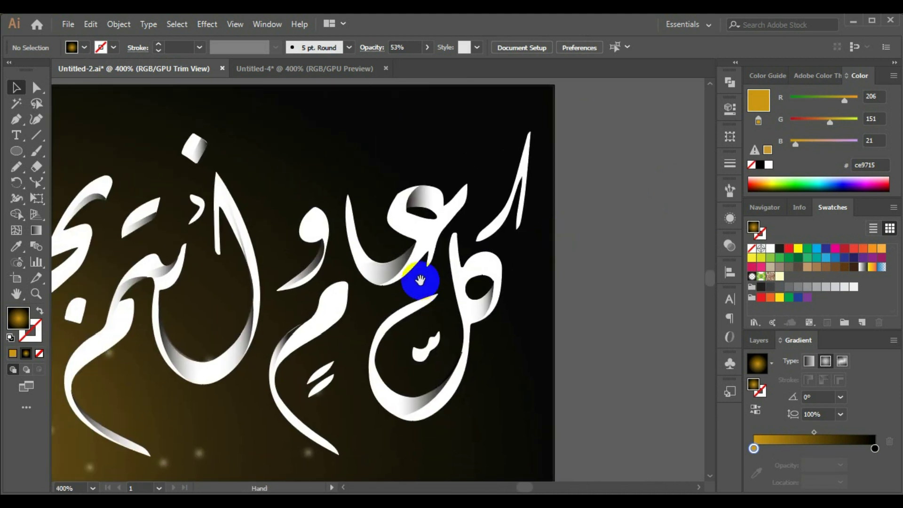
{"action": "left_click", "coordinate": [303, 69]}
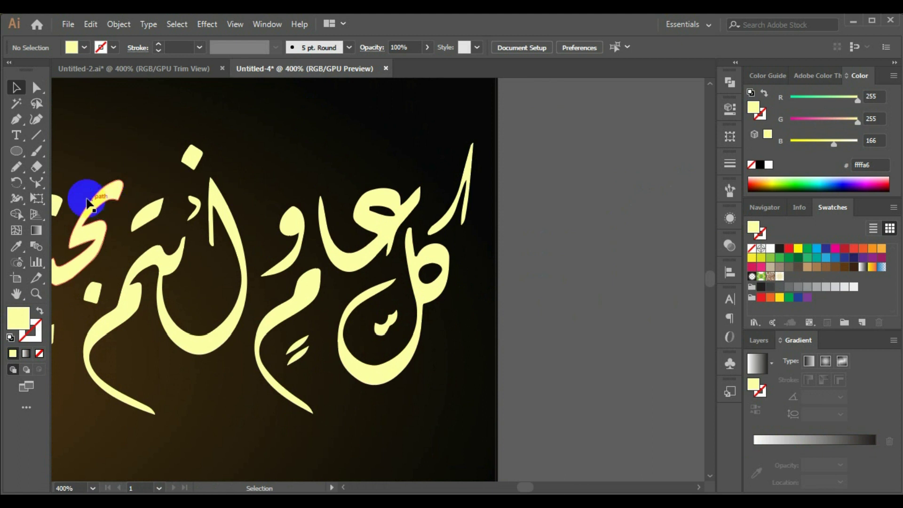
- Draw a circle with the White, Black gradient, its white stop at 0% opacity
{"action": "left_click", "coordinate": [16, 153]}
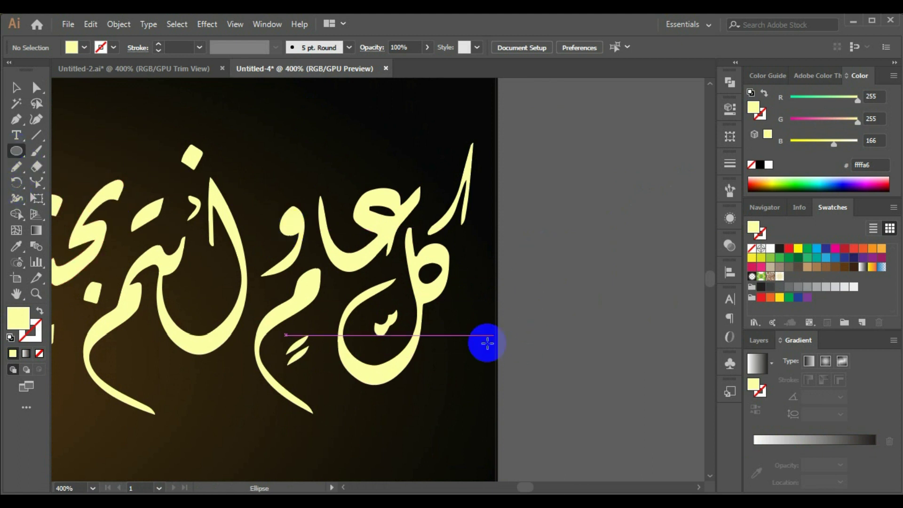
{"action": "mouse_move", "coordinate": [443, 376]}
{"action": "left_mouse_down"}
{"action": "mouse_move", "coordinate": [528, 451]}
{"action": "mouse_move", "coordinate": [528, 462]}
{"action": "left_mouse_up"}
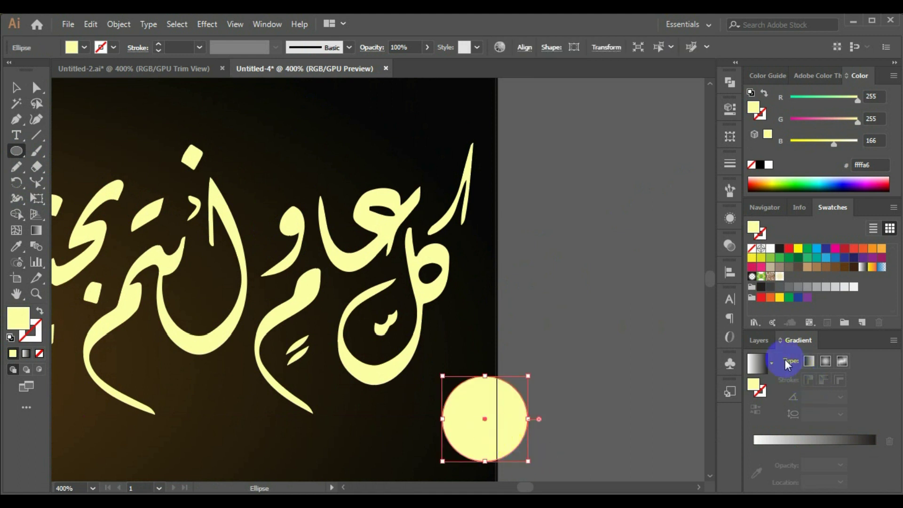
{"action": "left_click", "coordinate": [771, 370]}
{"action": "left_click", "coordinate": [707, 388]}
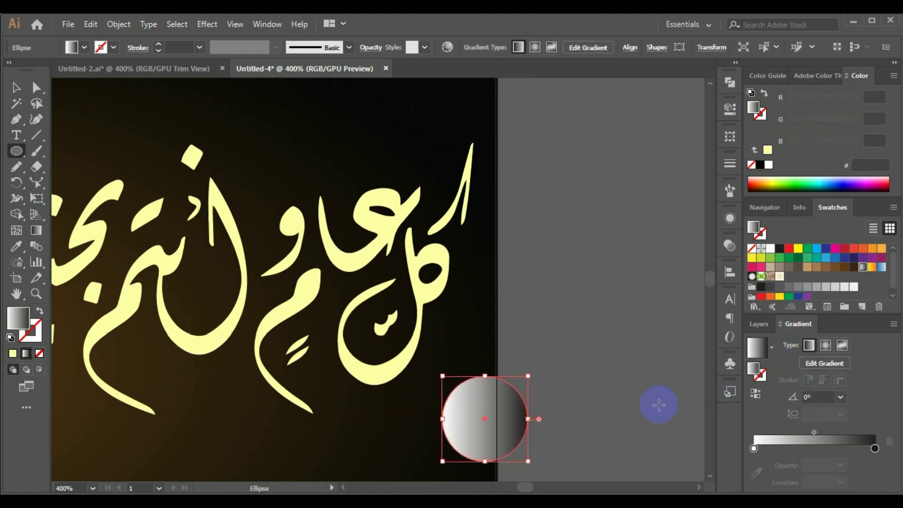
{"action": "left_click", "coordinate": [754, 449]}
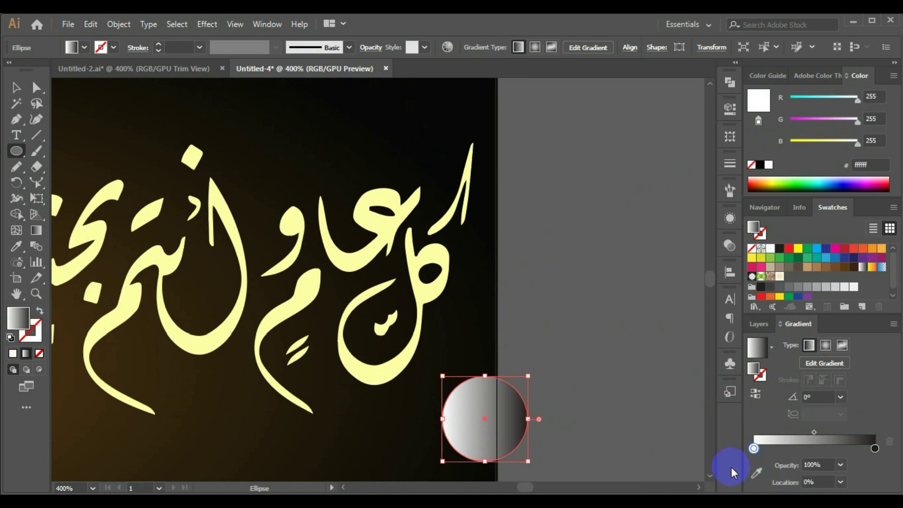
{"action": "left_click", "coordinate": [840, 466]}
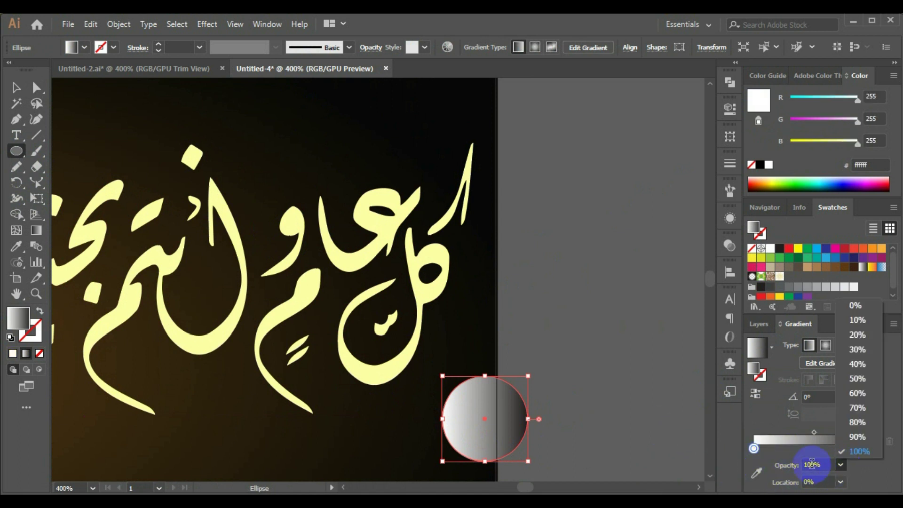
{"action": "left_click", "coordinate": [856, 306]}
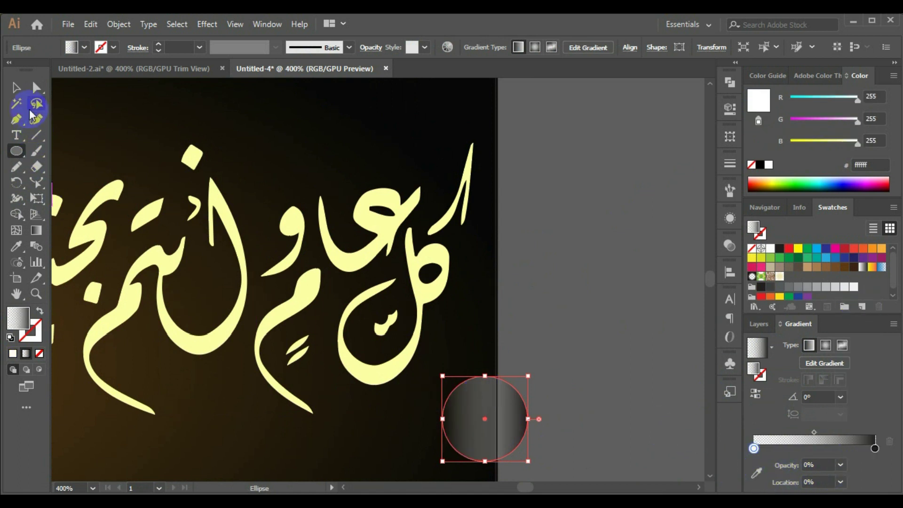
- Delete the circle's left anchor and place the half-circle on the rightmost word's lower curve
{"action": "left_click_drag", "start_coordinate": [513, 430], "coordinate": [587, 405]}
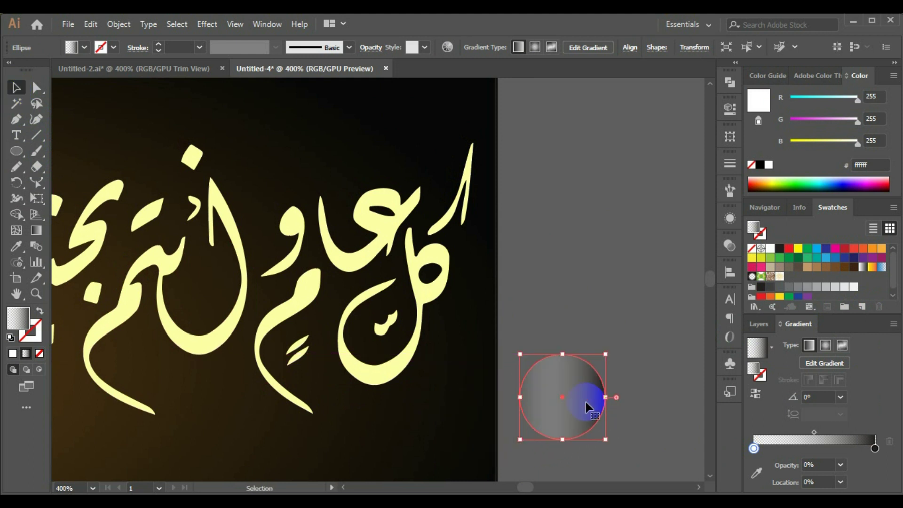
{"action": "left_click", "coordinate": [662, 419]}
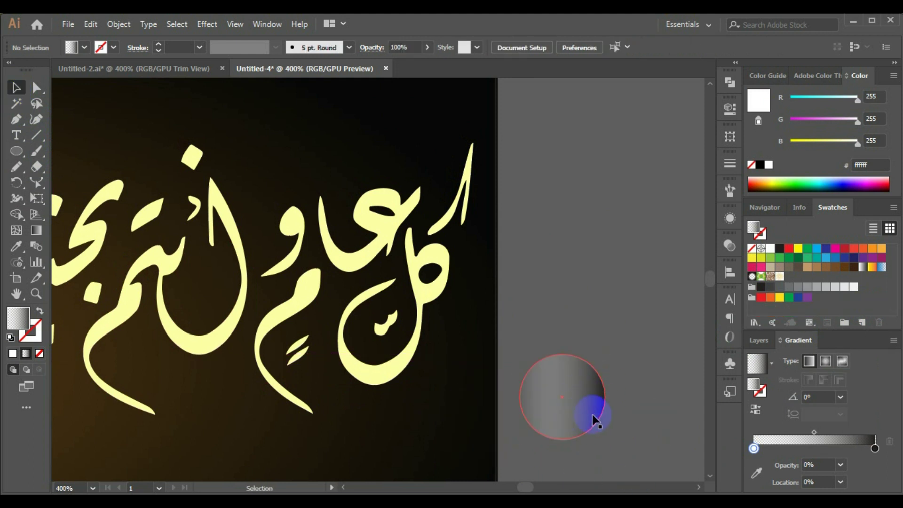
{"action": "left_click", "coordinate": [37, 92]}
{"action": "left_click", "coordinate": [484, 429]}
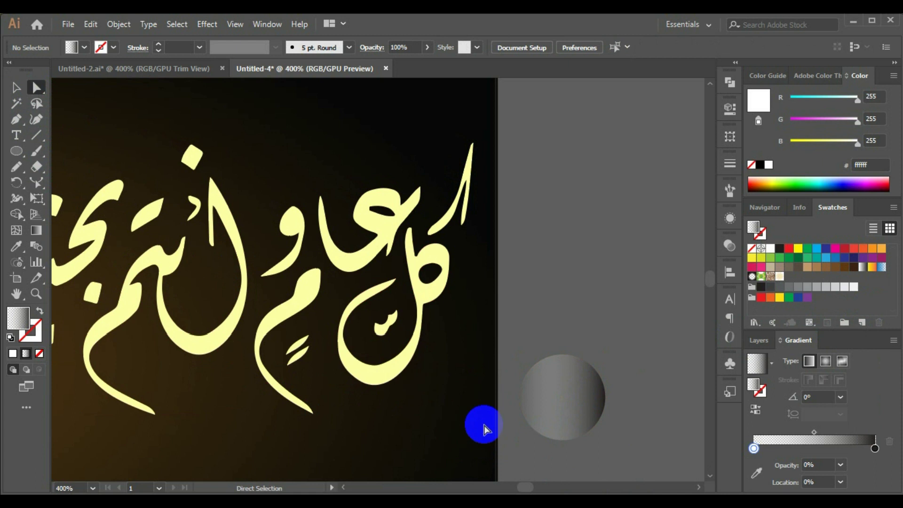
{"action": "left_click", "coordinate": [520, 398]}
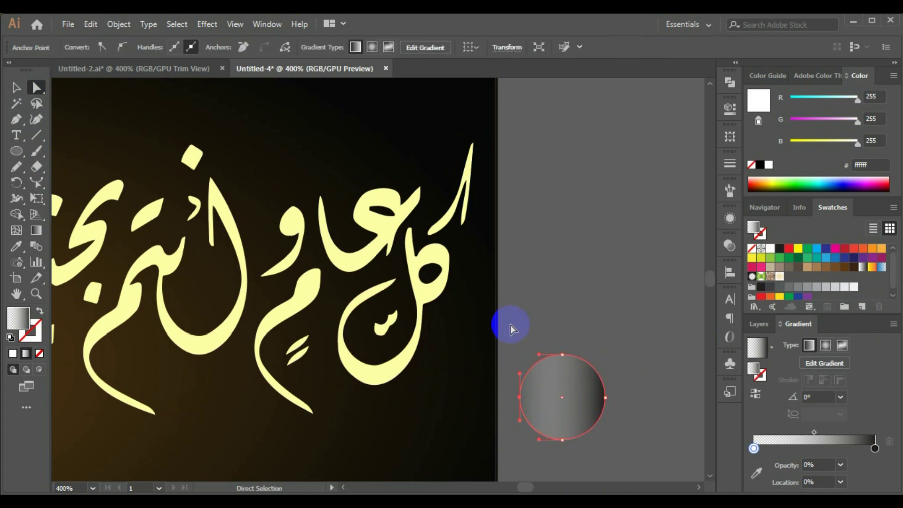
{"action": "key", "text": "Delete"}
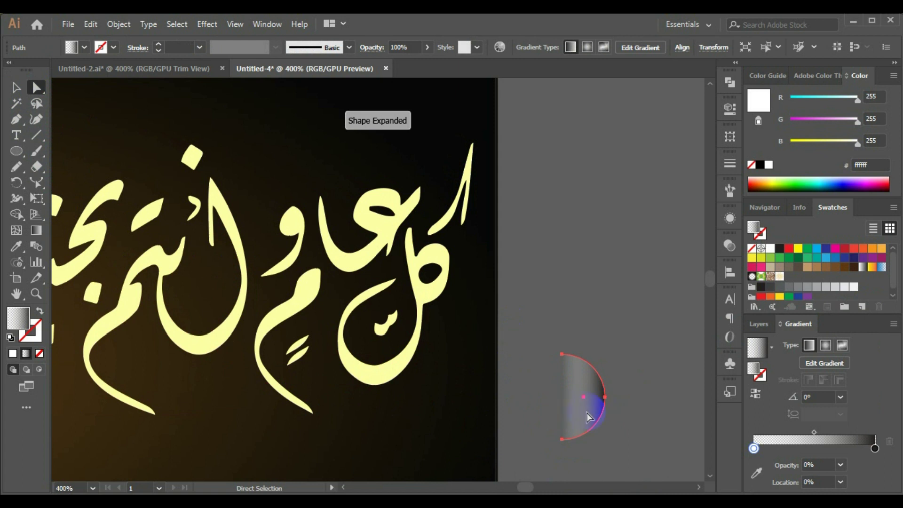
{"action": "mouse_move", "coordinate": [592, 413]}
{"action": "left_mouse_down"}
{"action": "mouse_move", "coordinate": [407, 344]}
{"action": "mouse_move", "coordinate": [407, 356]}
{"action": "left_mouse_up"}
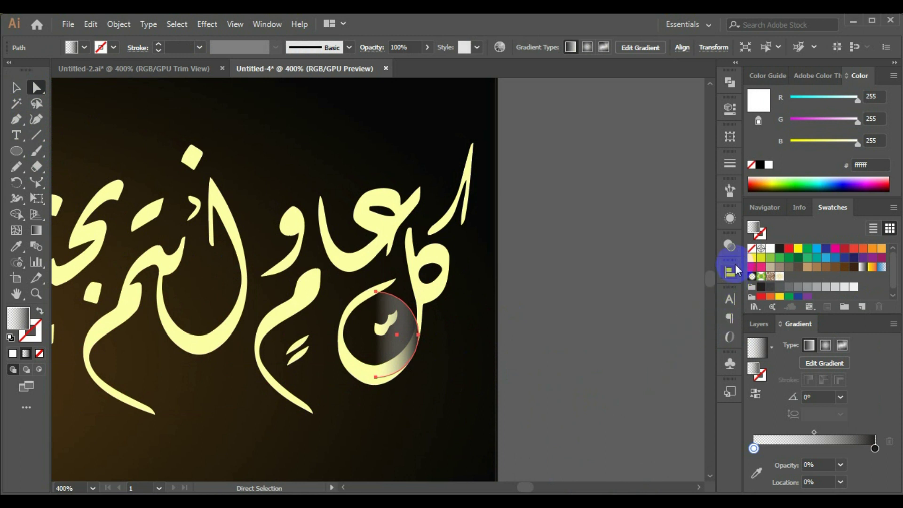
- Set the half-circle's blending mode to Multiply
{"action": "left_click", "coordinate": [731, 244]}
{"action": "left_click", "coordinate": [588, 259]}
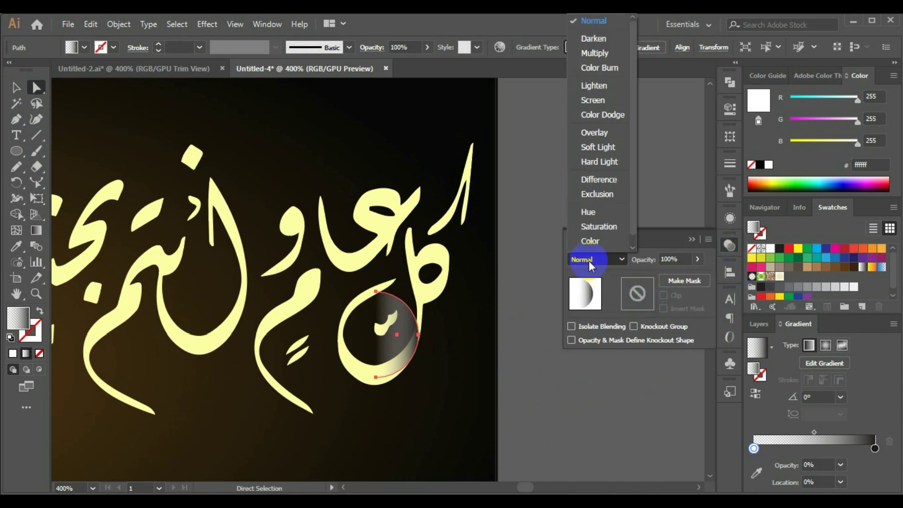
{"action": "left_click", "coordinate": [602, 55]}
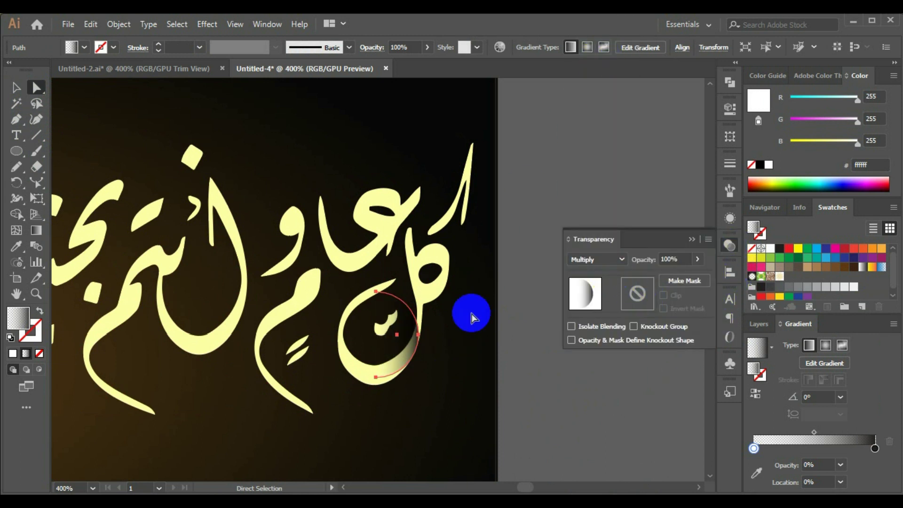
{"action": "left_click", "coordinate": [445, 415]}
- Alt-drag a copy of the half-circle onto a curve mid-greeting
{"action": "left_click", "coordinate": [408, 361]}
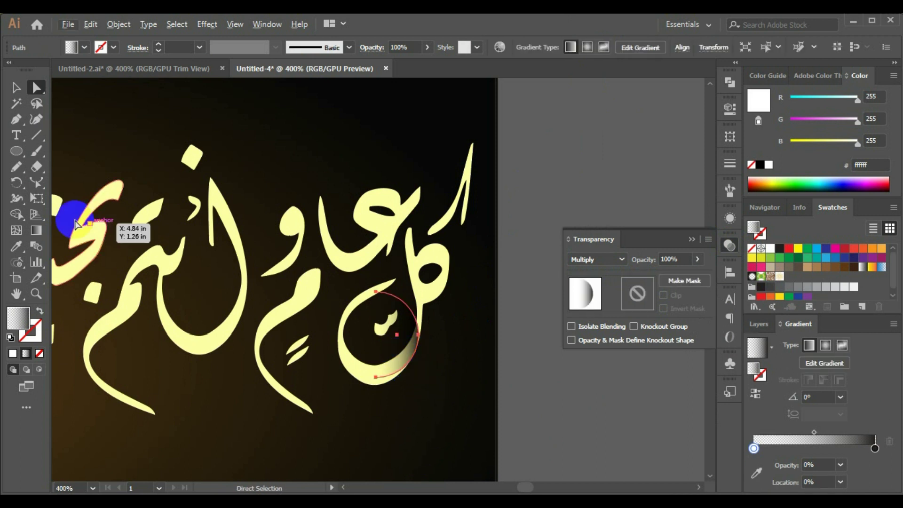
{"action": "left_click", "coordinate": [16, 87]}
{"action": "left_click", "coordinate": [409, 368]}
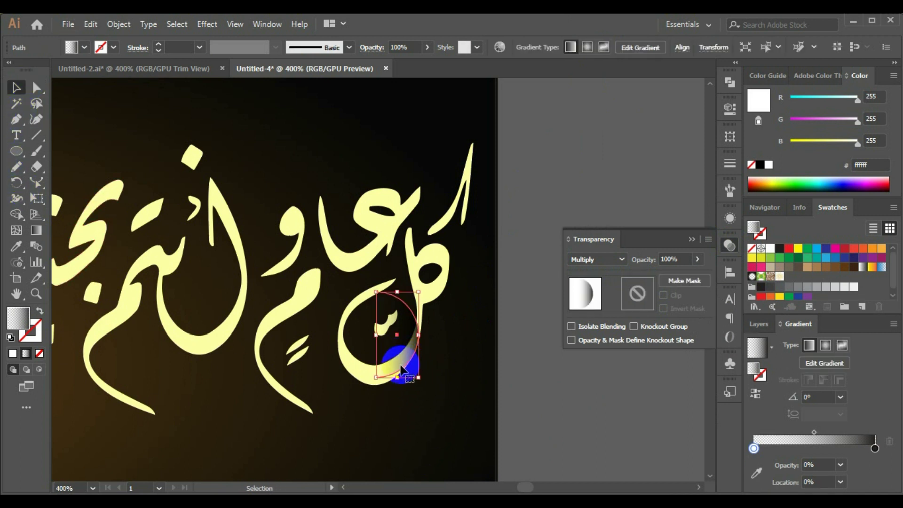
{"action": "left_click_drag", "start_coordinate": [403, 361], "coordinate": [231, 320]}
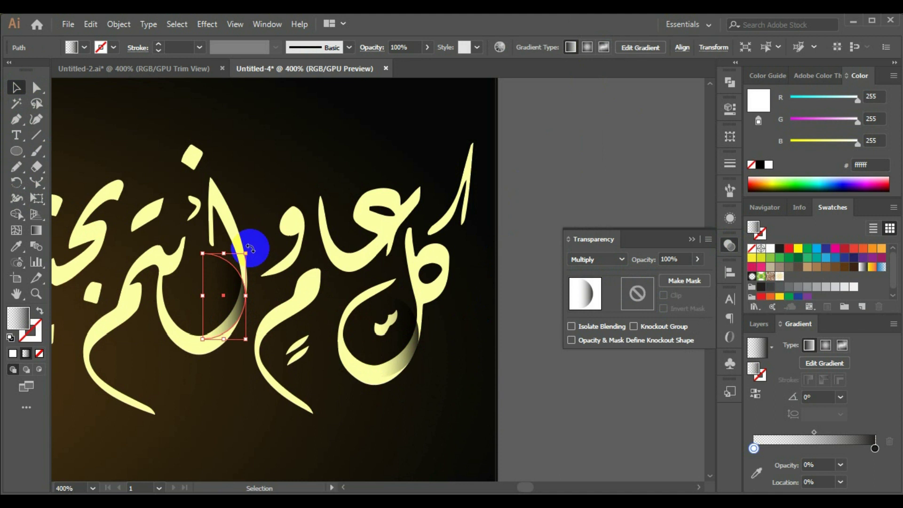
- Copy a half-circle shading piece onto the leftmost word's curve and nudge it into place
{"action": "left_click", "coordinate": [222, 388]}
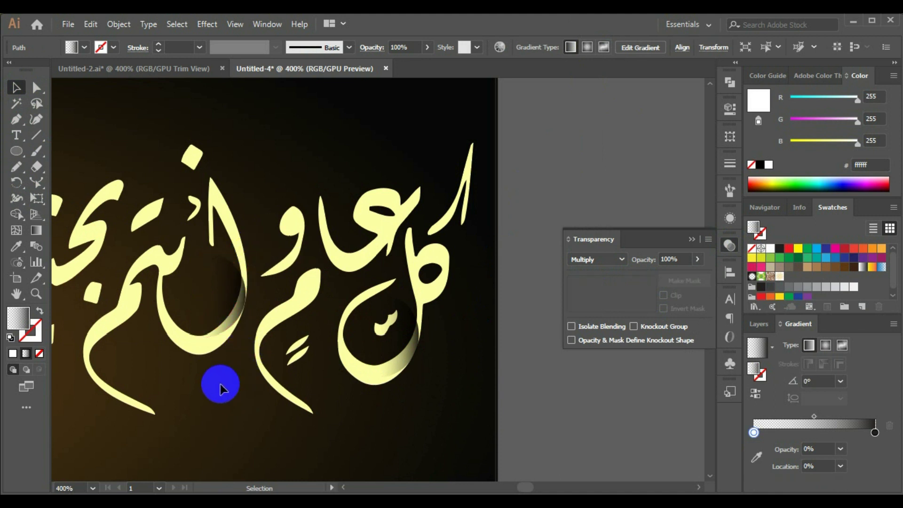
{"action": "scroll", "coordinate": [228, 404], "scroll_direction": "left", "scroll_amount": 5}
{"action": "scroll", "coordinate": [293, 404], "scroll_direction": "up", "scroll_amount": 1}
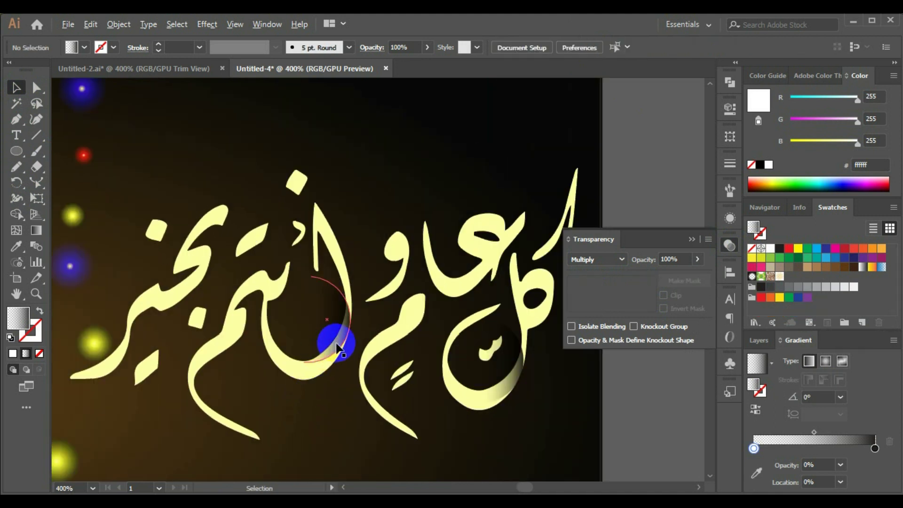
{"action": "left_click_drag", "start_coordinate": [338, 348], "coordinate": [116, 361]}
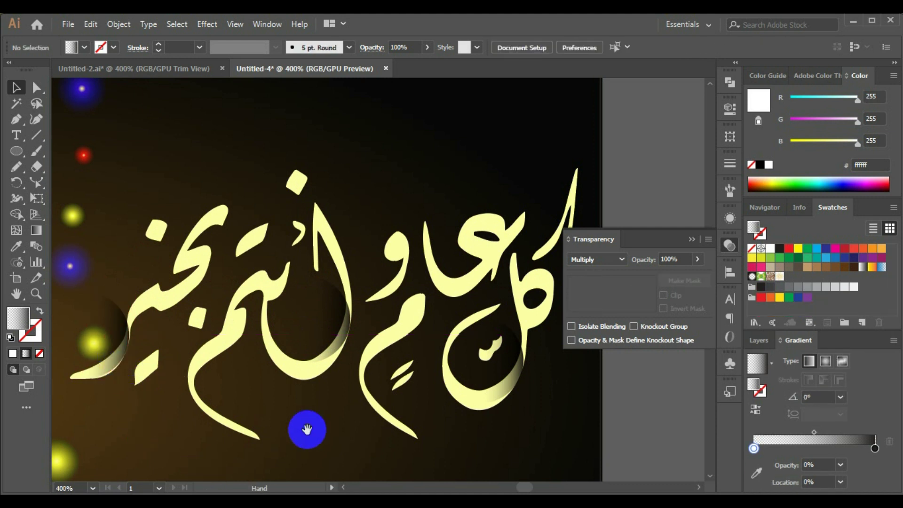
{"action": "left_click_drag", "start_coordinate": [307, 428], "coordinate": [224, 418]}
{"action": "left_click_drag", "start_coordinate": [231, 342], "coordinate": [227, 358]}
{"action": "left_click", "coordinate": [246, 434]}
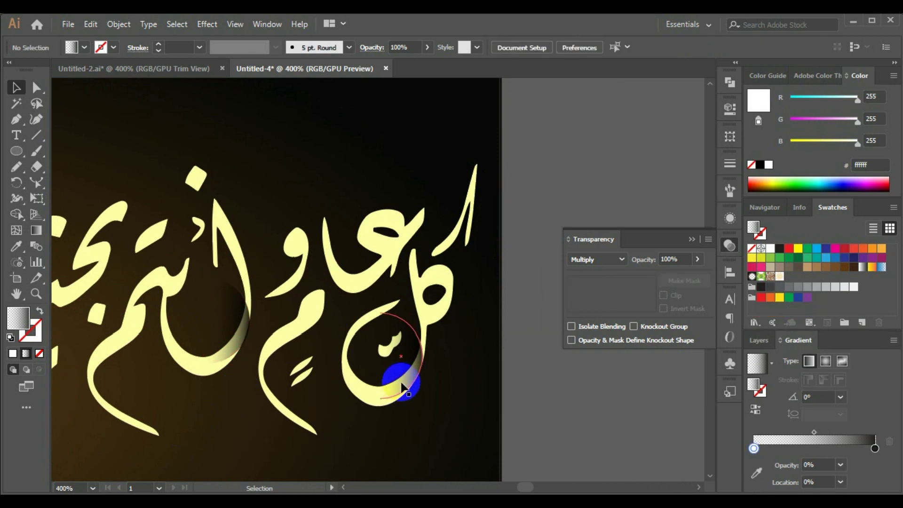
- Copy the rightmost half-circle up onto an upper letter curve and reduce its height
{"action": "left_click", "coordinate": [407, 386]}
{"action": "mouse_move", "coordinate": [407, 386]}
{"action": "left_mouse_down"}
{"action": "mouse_move", "coordinate": [387, 266]}
{"action": "mouse_move", "coordinate": [346, 207]}
{"action": "mouse_move", "coordinate": [346, 217]}
{"action": "left_mouse_up"}
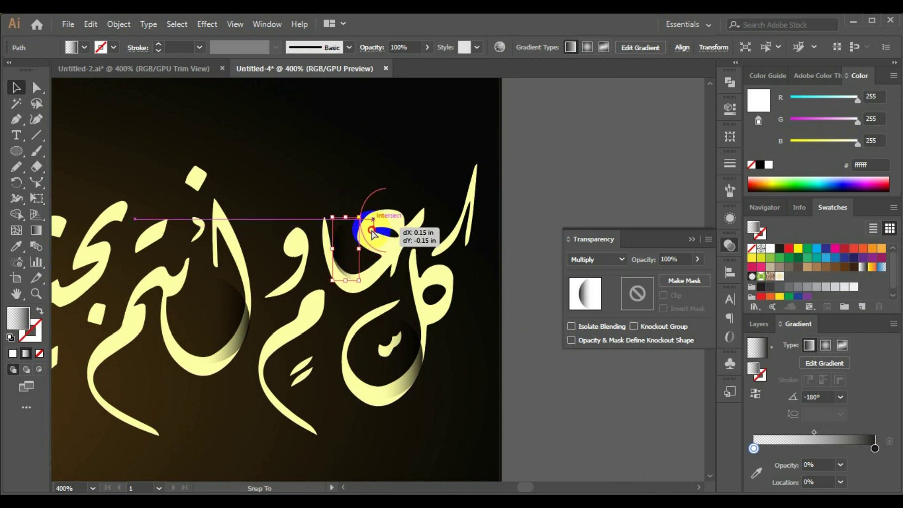
{"action": "left_click_drag", "start_coordinate": [348, 261], "coordinate": [376, 233]}
{"action": "left_click_drag", "start_coordinate": [376, 188], "coordinate": [373, 207]}
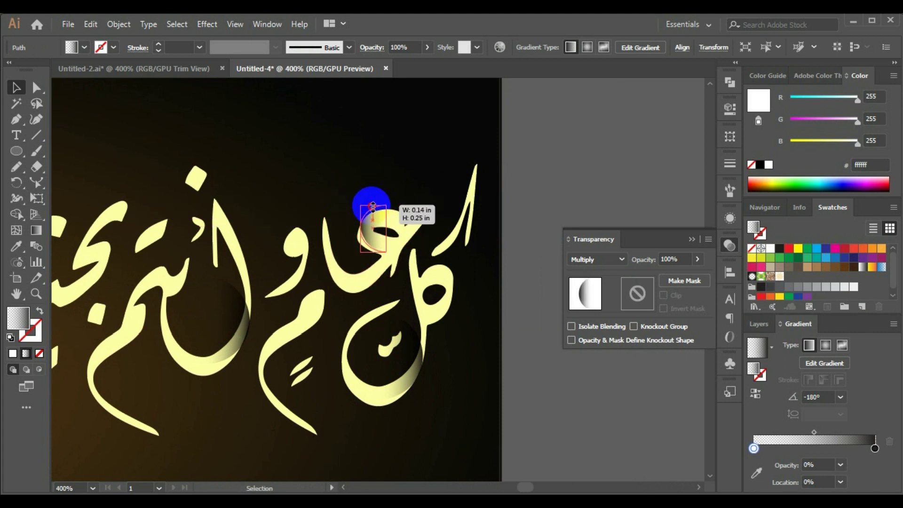
{"action": "left_click", "coordinate": [339, 198]}
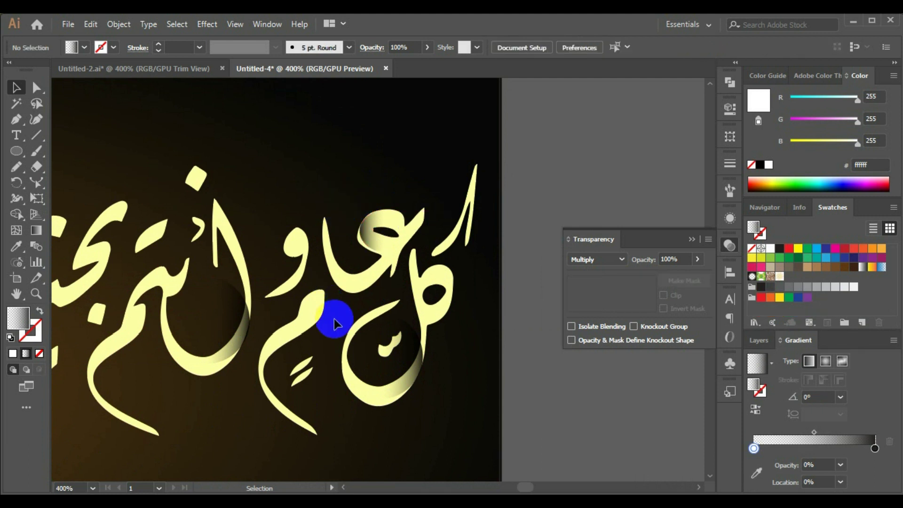
- Move another shading piece onto the next letter curve and rotate it to follow the curve
{"action": "scroll", "coordinate": [337, 394], "scroll_direction": "down", "scroll_amount": 3}
{"action": "scroll", "coordinate": [337, 394], "scroll_direction": "left", "scroll_amount": 3}
{"action": "left_click", "coordinate": [452, 341]}
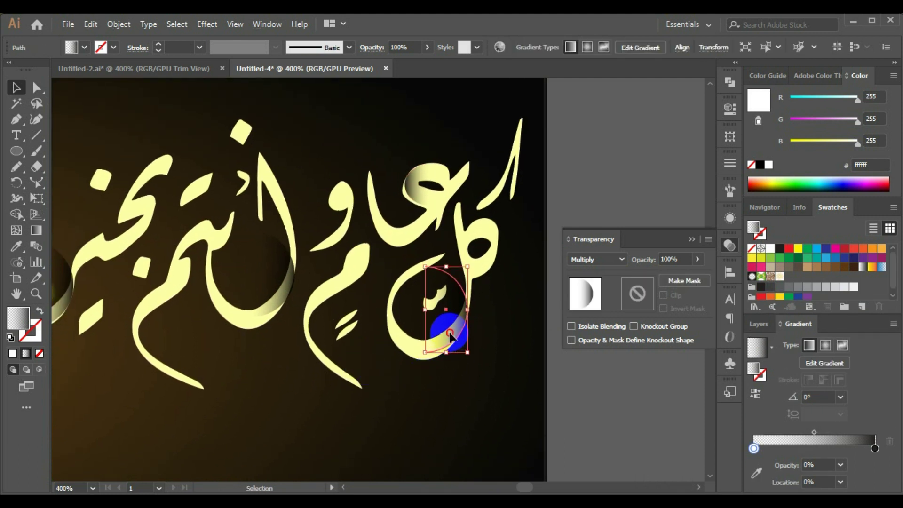
{"action": "mouse_move", "coordinate": [448, 337]}
{"action": "left_mouse_down"}
{"action": "mouse_move", "coordinate": [343, 323]}
{"action": "mouse_move", "coordinate": [277, 297]}
{"action": "mouse_move", "coordinate": [278, 340]}
{"action": "mouse_move", "coordinate": [317, 350]}
{"action": "left_mouse_up"}
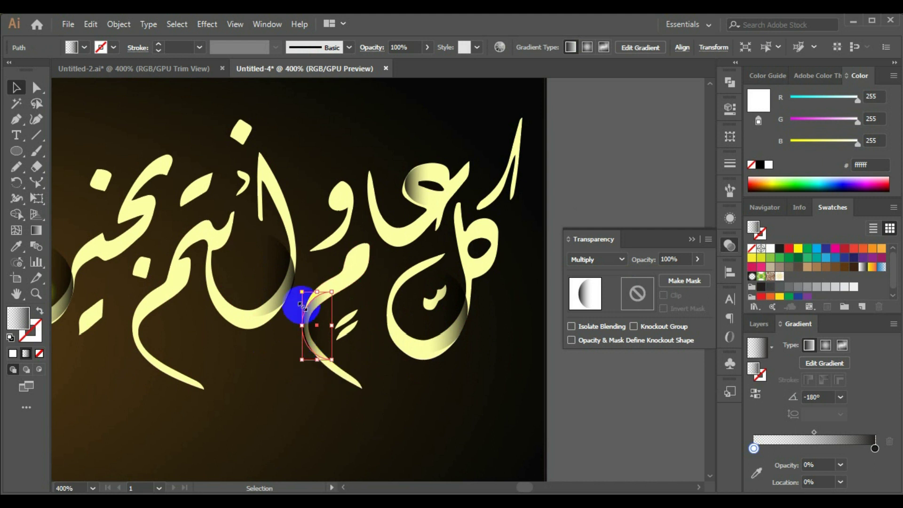
{"action": "left_click_drag", "start_coordinate": [299, 286], "coordinate": [302, 348]}
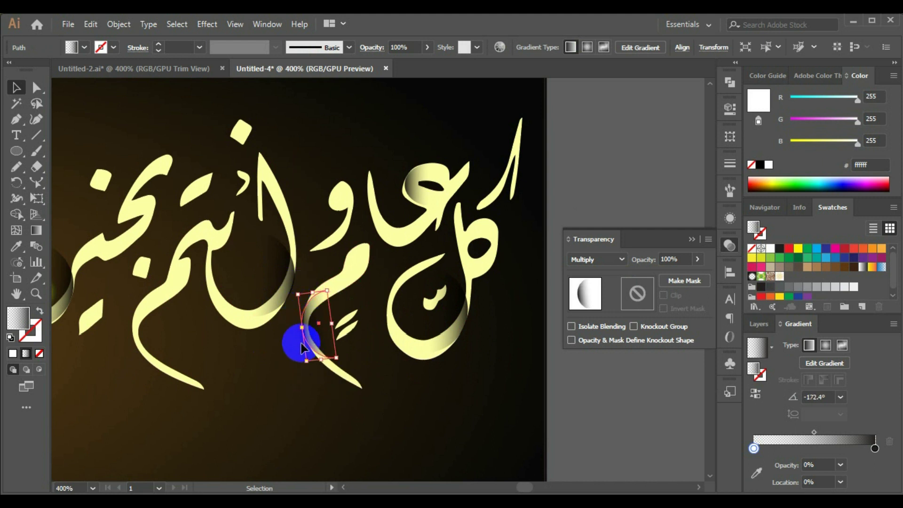
{"action": "left_click", "coordinate": [363, 429]}
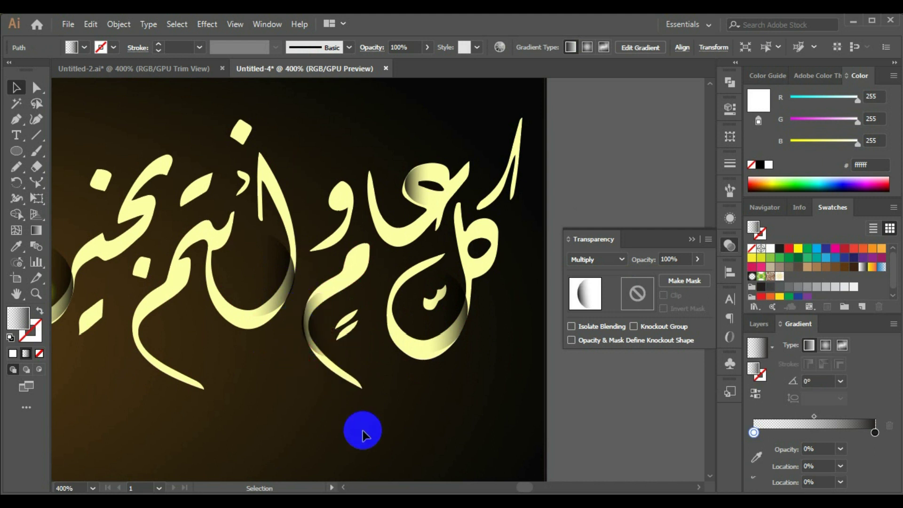
- Lock the greeting calligraphy group with Object > Lock > Selection
{"action": "scroll", "coordinate": [400, 400], "scroll_direction": "left", "scroll_amount": 2}
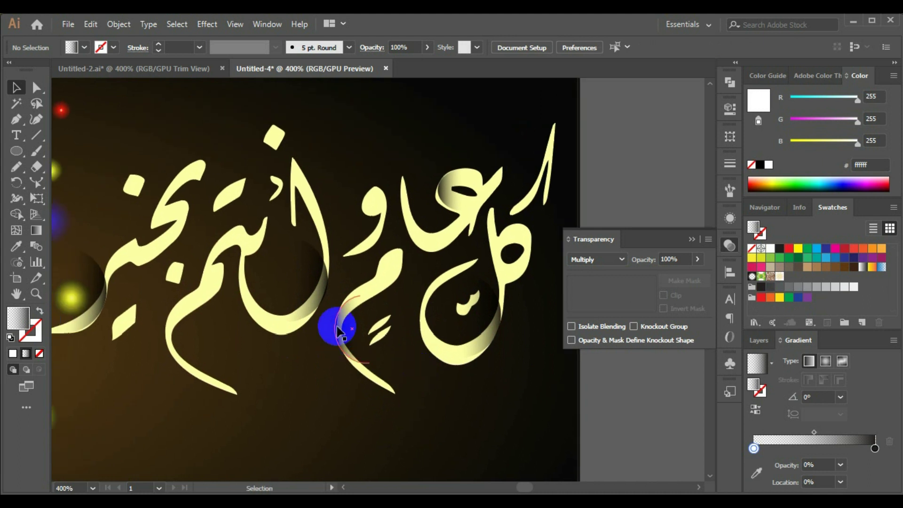
{"action": "left_click", "coordinate": [313, 297]}
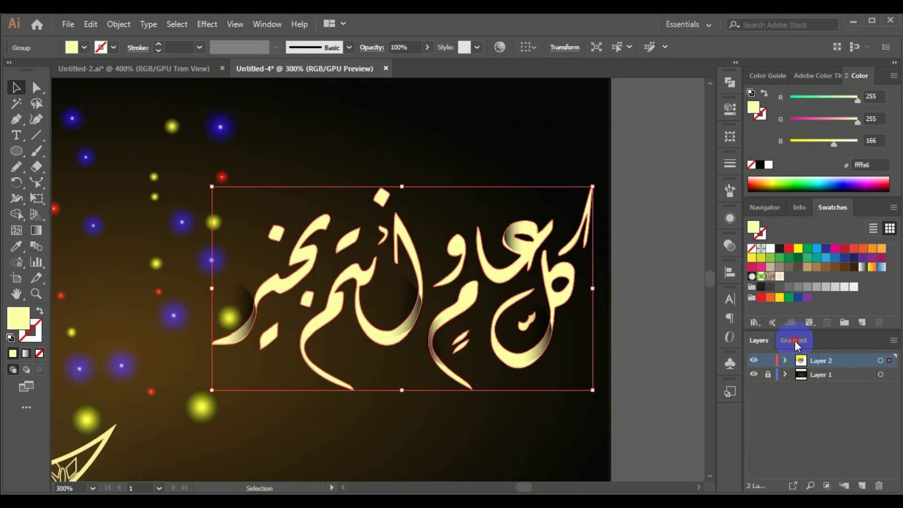
{"action": "left_click", "coordinate": [796, 341]}
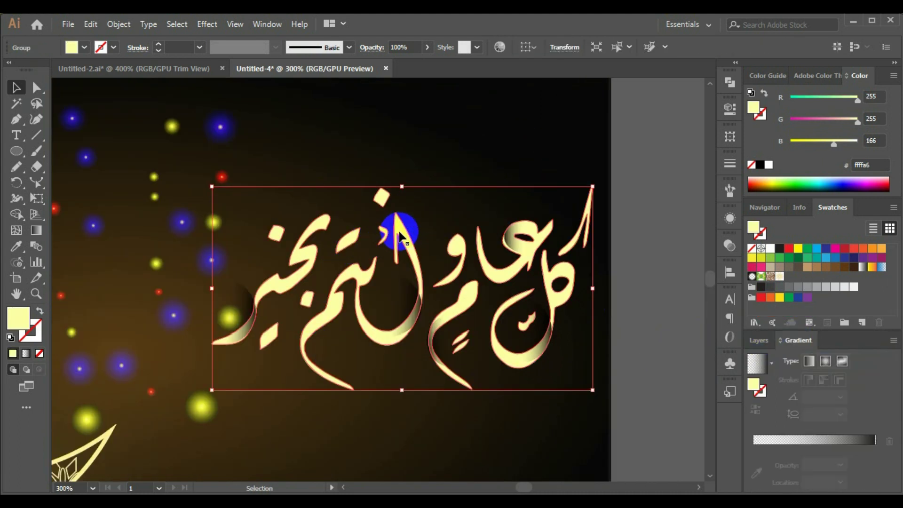
{"action": "left_click", "coordinate": [118, 24]}
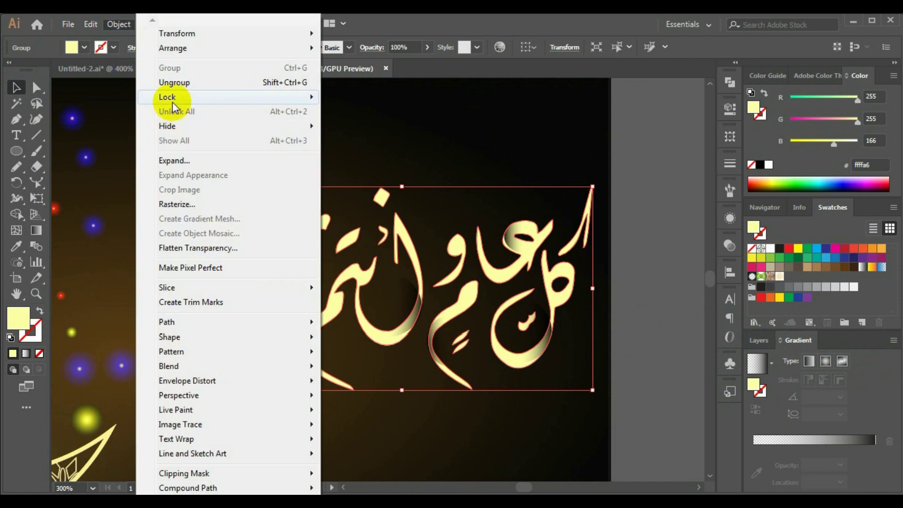
{"action": "left_click", "coordinate": [351, 97]}
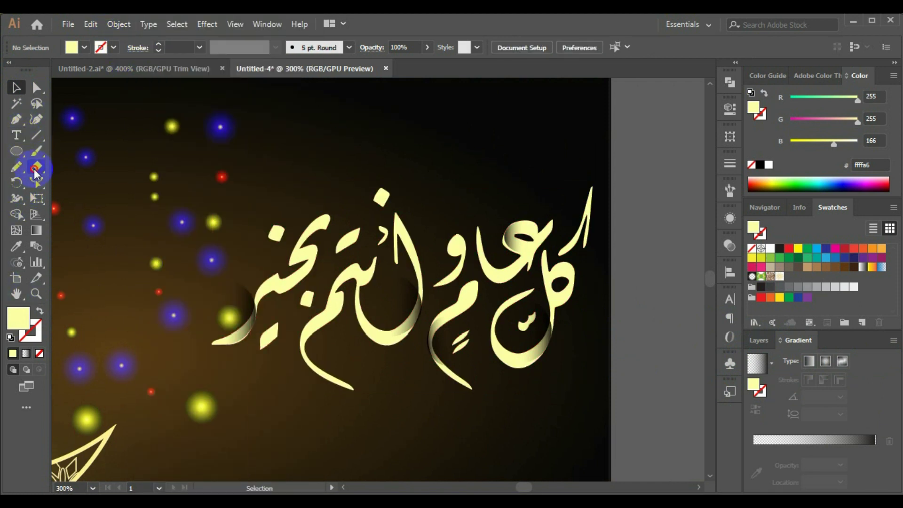
- With the Eraser zoomed in, erase shading overhanging the first word's tail
{"action": "left_click", "coordinate": [36, 167]}
{"action": "left_click_drag", "start_coordinate": [243, 292], "coordinate": [256, 331]}
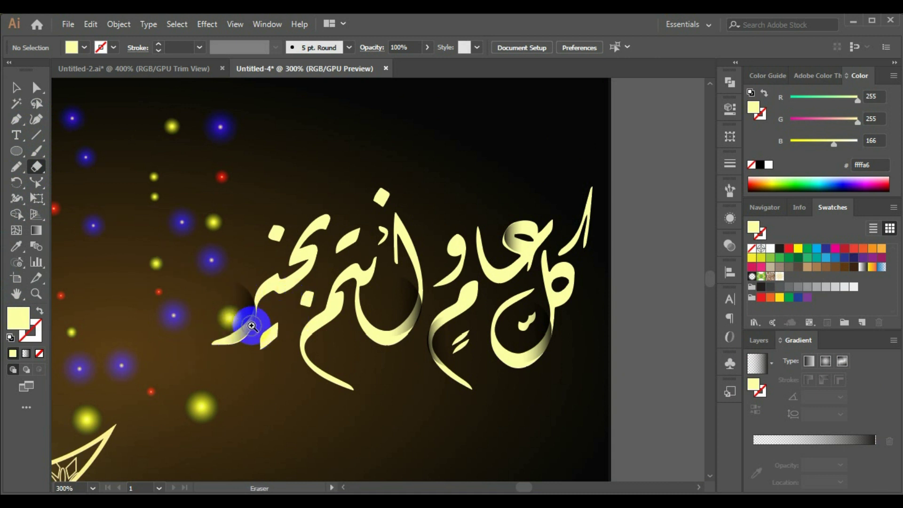
{"action": "left_click", "coordinate": [255, 332]}
{"action": "left_click", "coordinate": [400, 301]}
{"action": "left_click", "coordinate": [358, 297]}
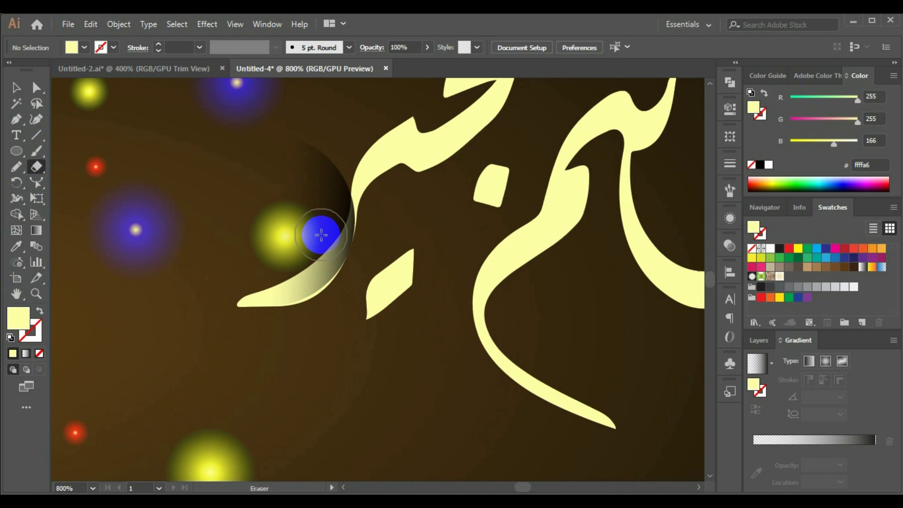
{"action": "scroll", "coordinate": [321, 234], "scroll_direction": "up", "scroll_amount": 2}
{"action": "mouse_move", "coordinate": [290, 172]}
{"action": "left_mouse_down"}
{"action": "mouse_move", "coordinate": [323, 227]}
{"action": "mouse_move", "coordinate": [308, 268]}
{"action": "mouse_move", "coordinate": [272, 295]}
{"action": "left_mouse_up"}
{"action": "left_click_drag", "start_coordinate": [187, 304], "coordinate": [188, 304]}
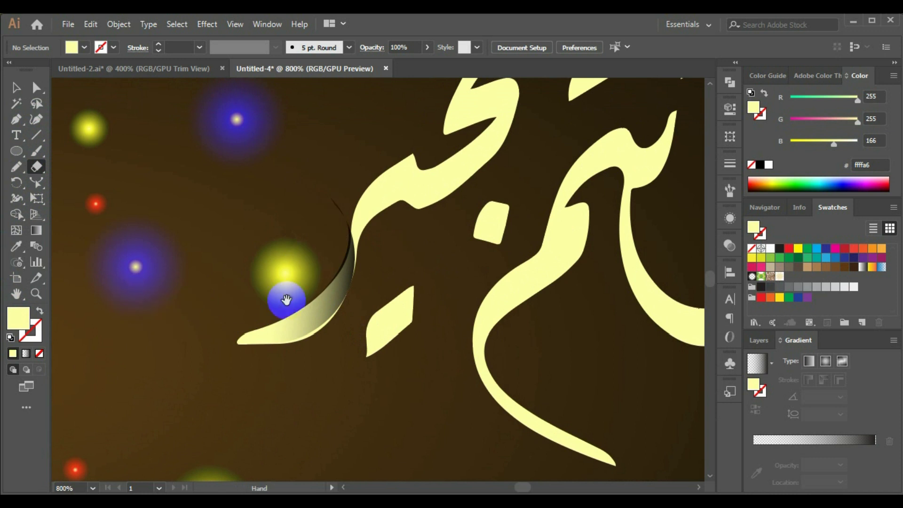
{"action": "left_click_drag", "start_coordinate": [324, 186], "coordinate": [293, 241]}
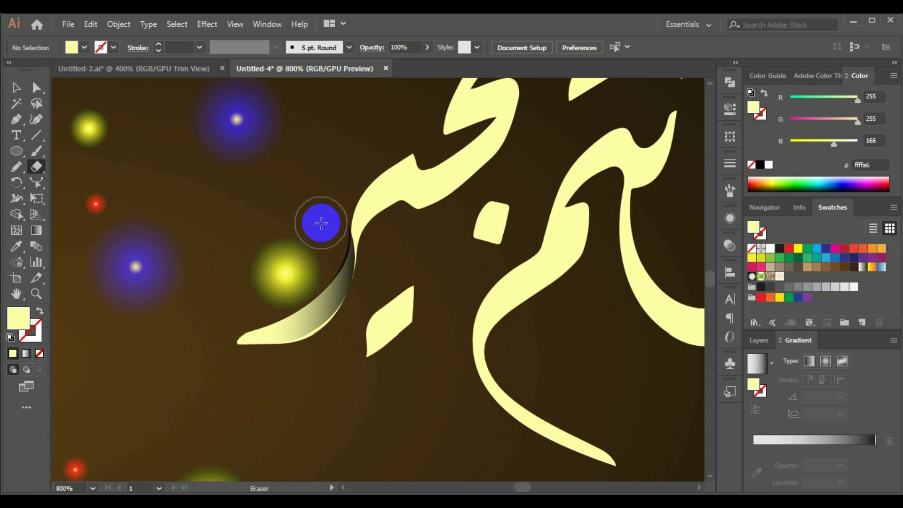
- Erase the shading spilling past the alef
{"action": "left_click_drag", "start_coordinate": [430, 292], "coordinate": [305, 315]}
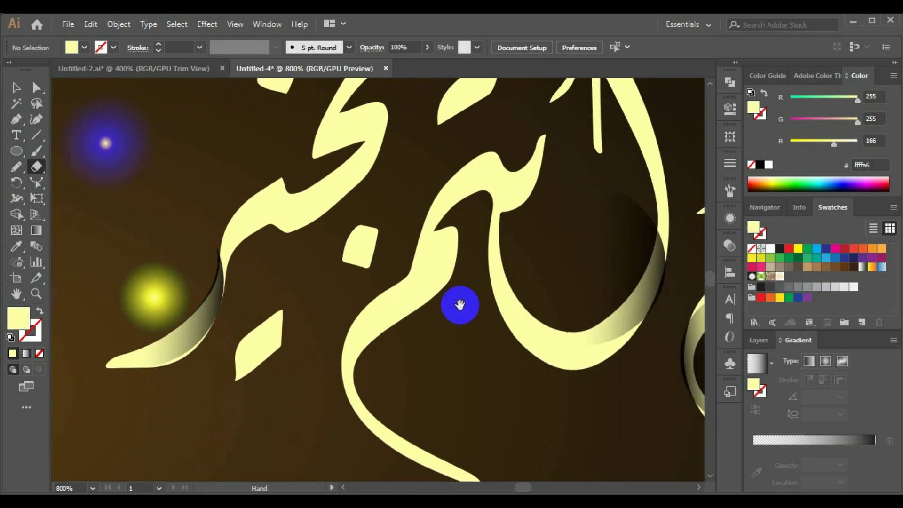
{"action": "left_click_drag", "start_coordinate": [460, 306], "coordinate": [317, 323]}
{"action": "mouse_move", "coordinate": [448, 218]}
{"action": "left_mouse_down"}
{"action": "mouse_move", "coordinate": [456, 252]}
{"action": "mouse_move", "coordinate": [449, 319]}
{"action": "left_mouse_up"}
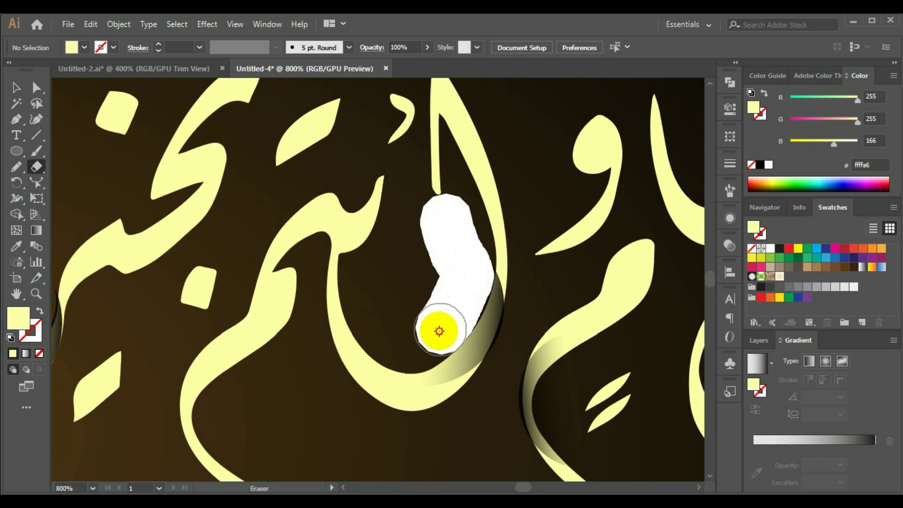
{"action": "left_click_drag", "start_coordinate": [450, 319], "coordinate": [405, 349]}
- Erase the overhanging shading on the meem and inside the kaf's curve
{"action": "left_click_drag", "start_coordinate": [470, 335], "coordinate": [376, 360]}
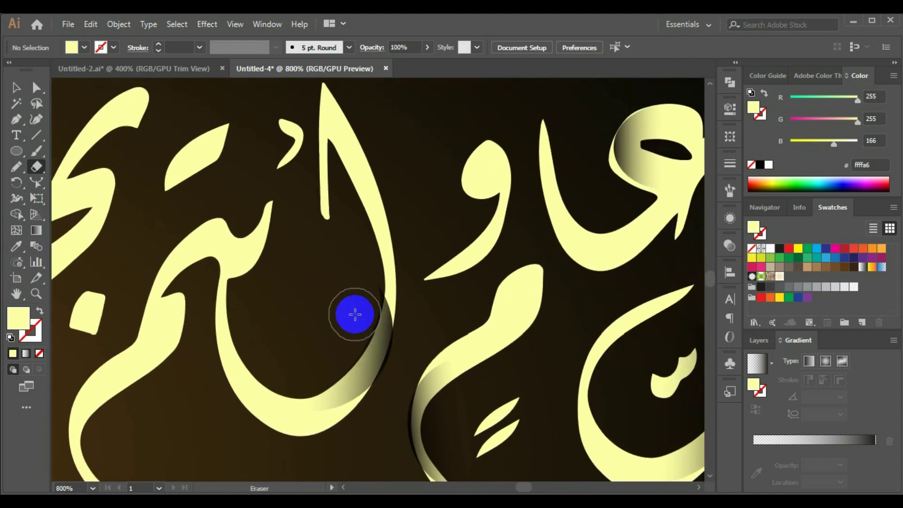
{"action": "left_click_drag", "start_coordinate": [478, 359], "coordinate": [281, 292]}
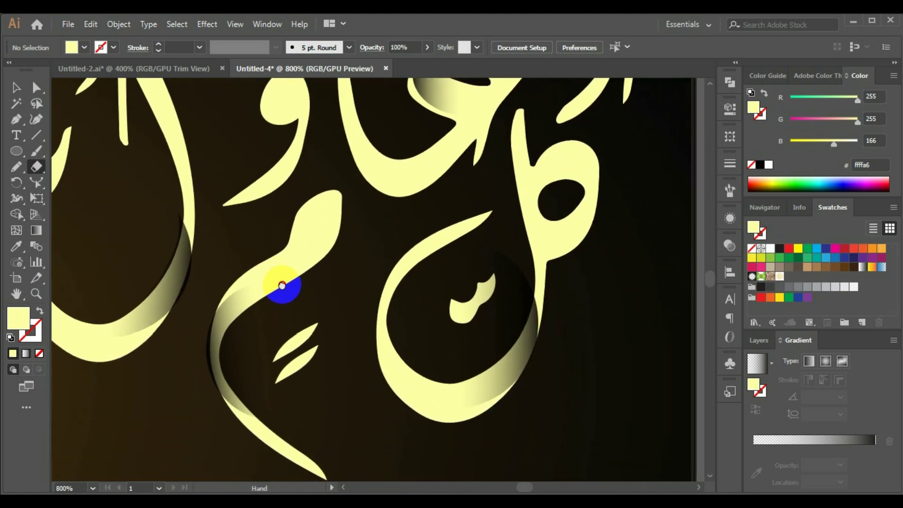
{"action": "mouse_move", "coordinate": [268, 330]}
{"action": "left_mouse_down"}
{"action": "mouse_move", "coordinate": [248, 354]}
{"action": "mouse_move", "coordinate": [275, 394]}
{"action": "left_mouse_up"}
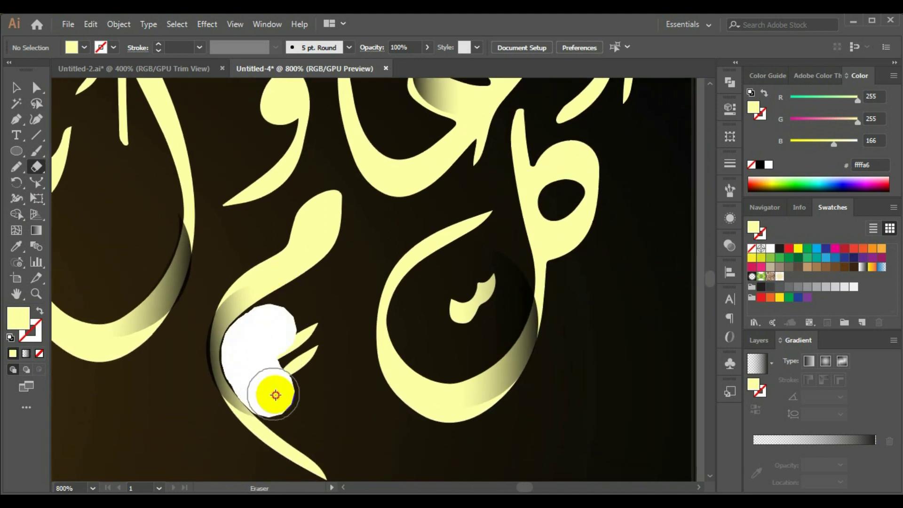
{"action": "left_click_drag", "start_coordinate": [363, 395], "coordinate": [268, 384]}
{"action": "mouse_move", "coordinate": [394, 297]}
{"action": "left_mouse_down"}
{"action": "mouse_move", "coordinate": [403, 323]}
{"action": "mouse_move", "coordinate": [373, 348]}
{"action": "left_mouse_up"}
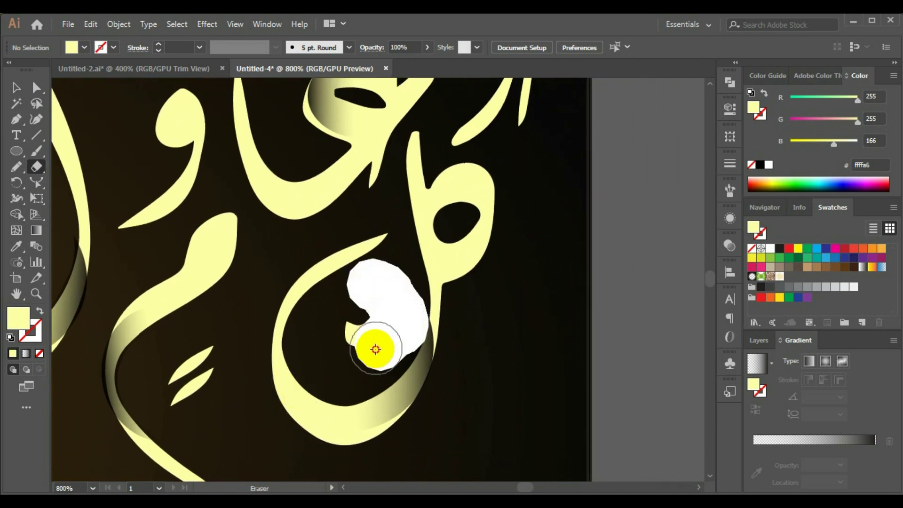
{"action": "scroll", "coordinate": [369, 379], "scroll_direction": "down", "scroll_amount": 3}
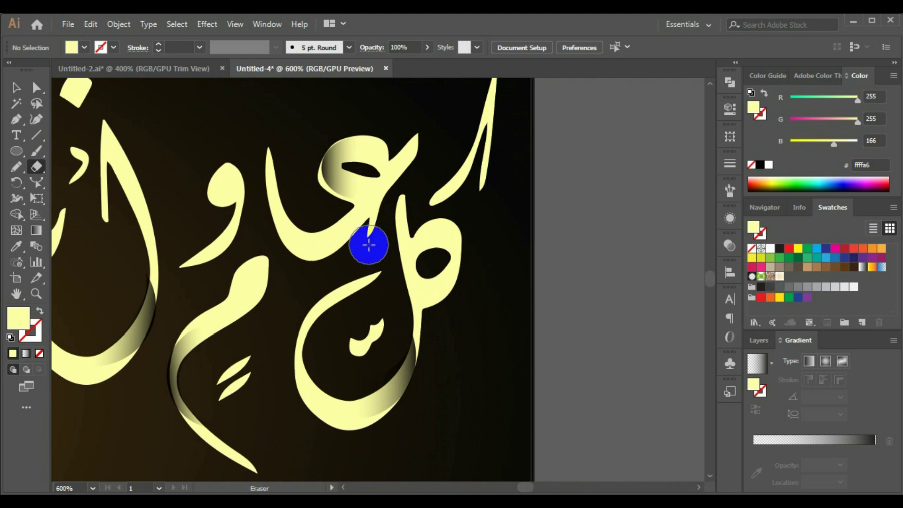
{"action": "scroll", "coordinate": [369, 218], "scroll_direction": "down", "scroll_amount": 1}
{"action": "scroll", "coordinate": [282, 318], "scroll_direction": "left", "scroll_amount": 3}
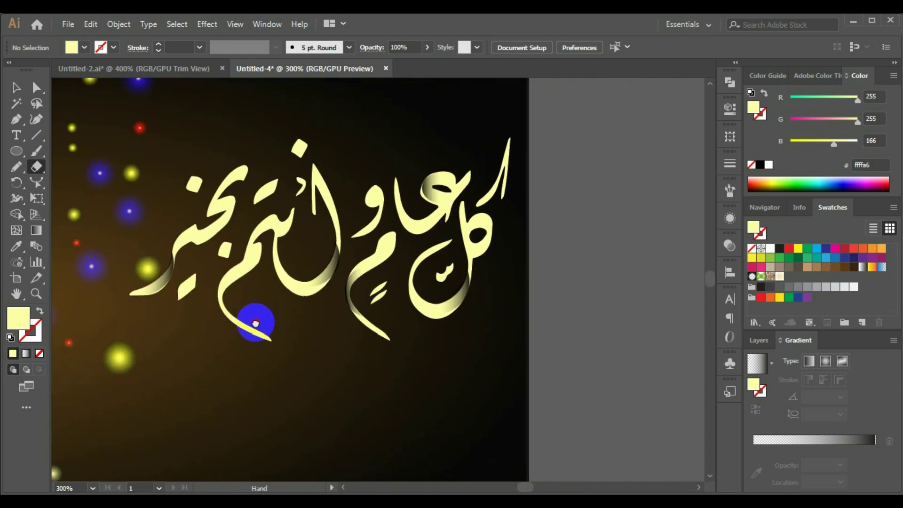
{"action": "scroll", "coordinate": [282, 313], "scroll_direction": "down", "scroll_amount": 1}
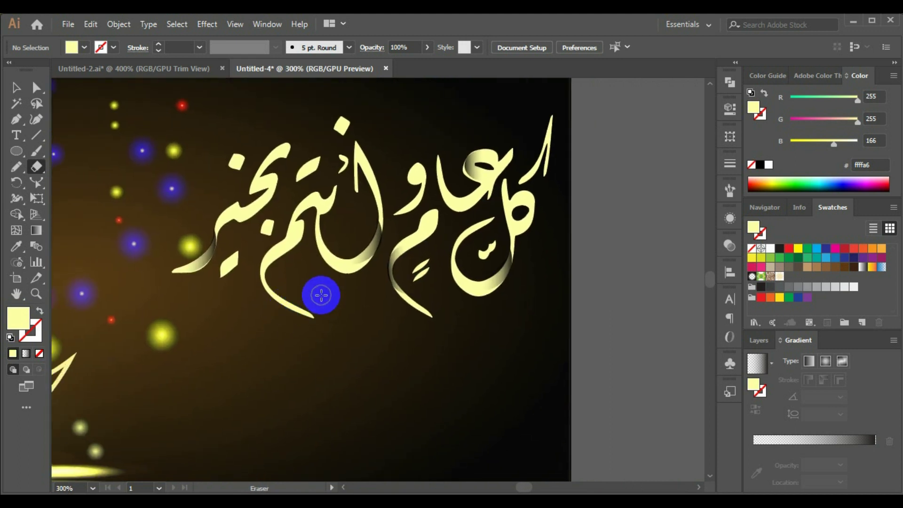
{"action": "scroll", "coordinate": [321, 295], "scroll_direction": "down", "scroll_amount": 1}
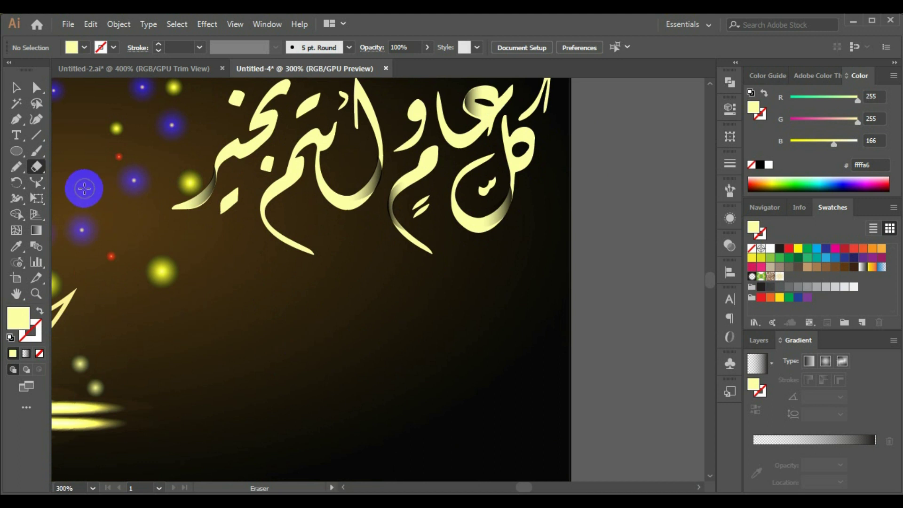
- Create a text frame below the greeting and type the name signature
{"action": "left_click", "coordinate": [17, 136]}
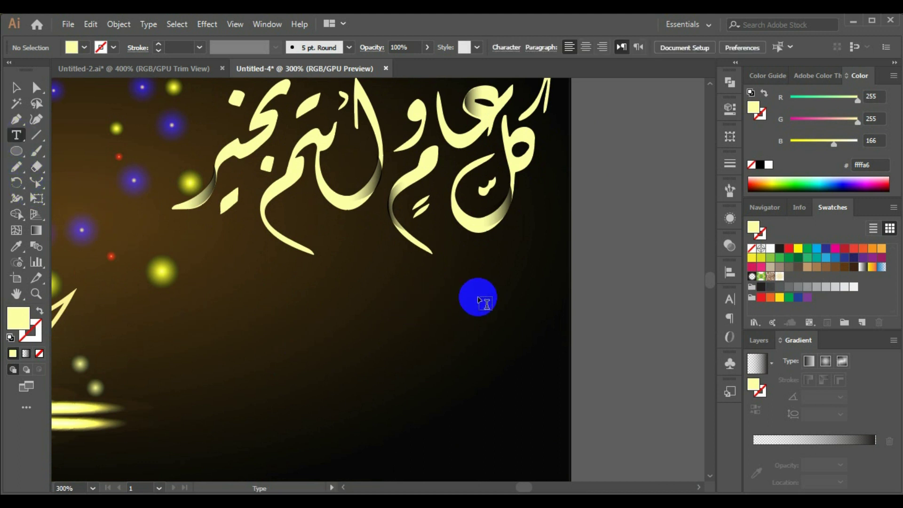
{"action": "left_click_drag", "start_coordinate": [518, 296], "coordinate": [197, 396]}
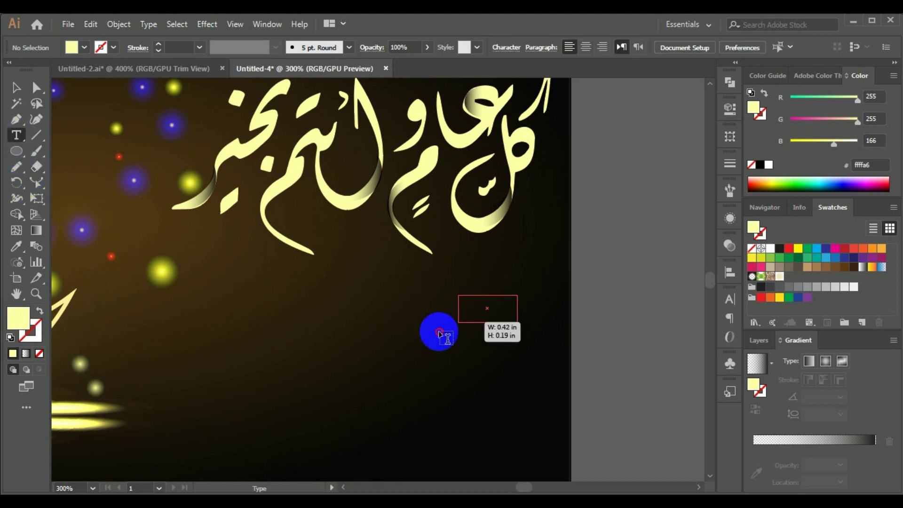
{"action": "left_click", "coordinate": [266, 289]}
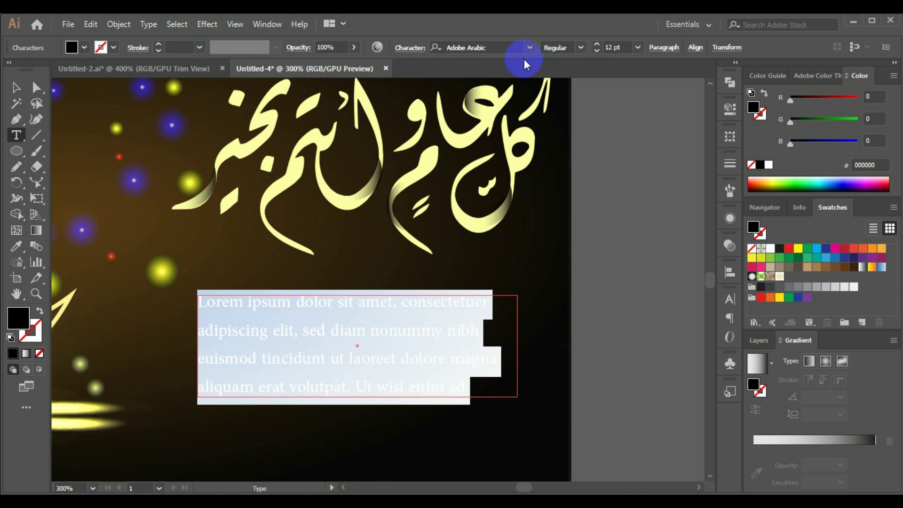
{"action": "type", "text": "d"}
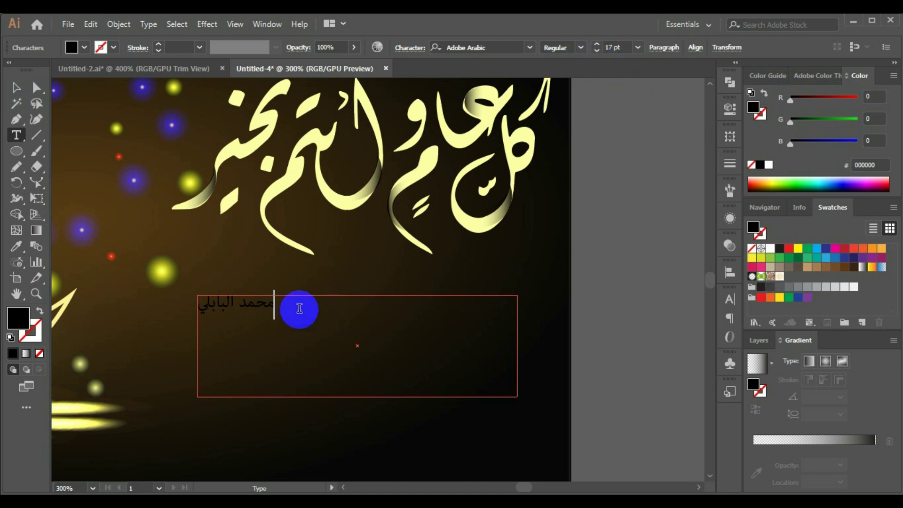
- Raise the name text's font size from 15 pt to 48 pt
{"action": "triple_click", "coordinate": [257, 304]}
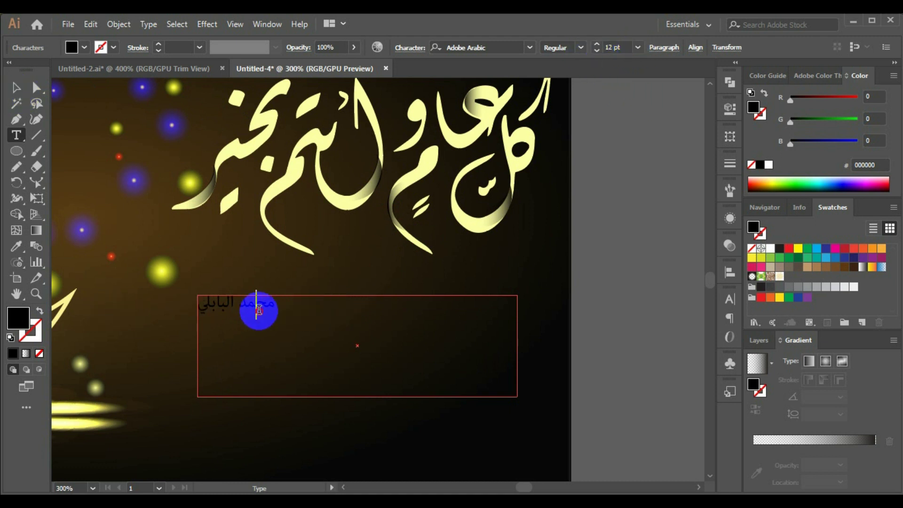
{"action": "left_click", "coordinate": [597, 44]}
{"action": "left_click", "coordinate": [597, 43]}
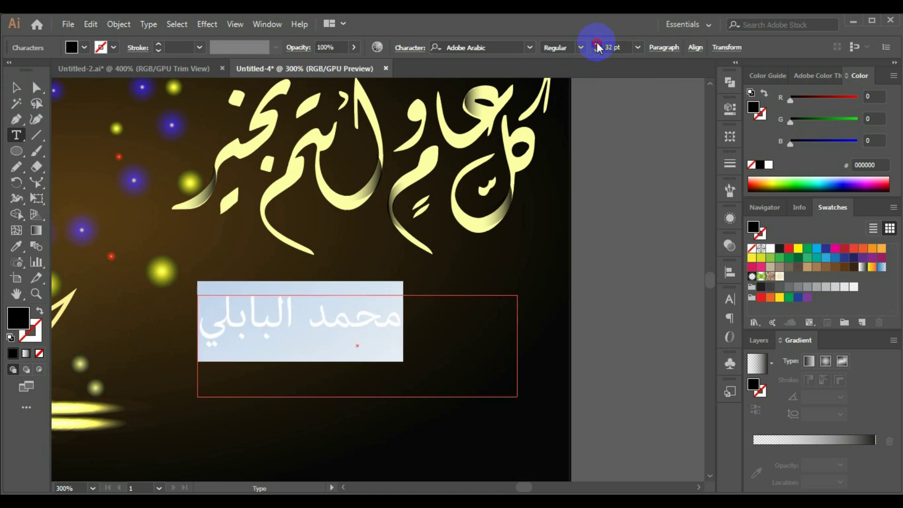
{"action": "left_click", "coordinate": [597, 43]}
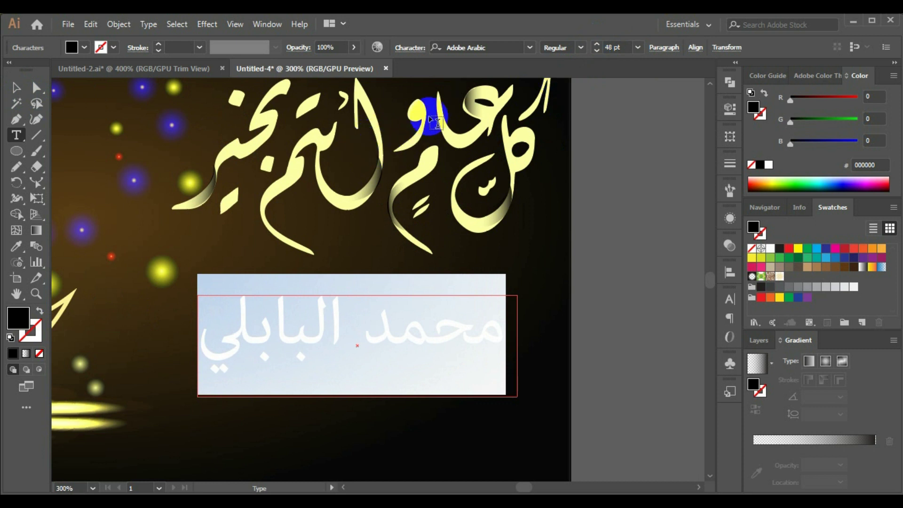
- Apply the Aref Ruqaa font to the name text
{"action": "left_click", "coordinate": [531, 47]}
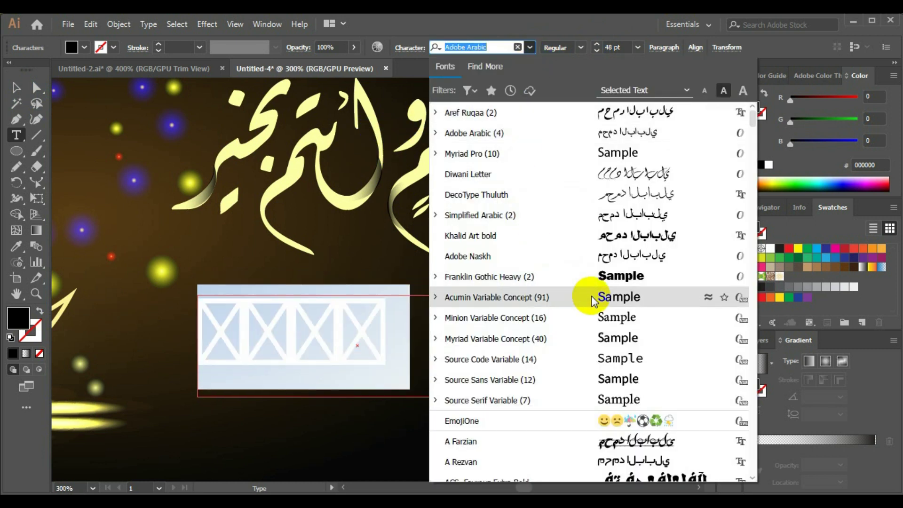
{"action": "scroll", "coordinate": [596, 298], "scroll_direction": "down", "scroll_amount": 1}
{"action": "scroll", "coordinate": [591, 298], "scroll_direction": "down", "scroll_amount": 2}
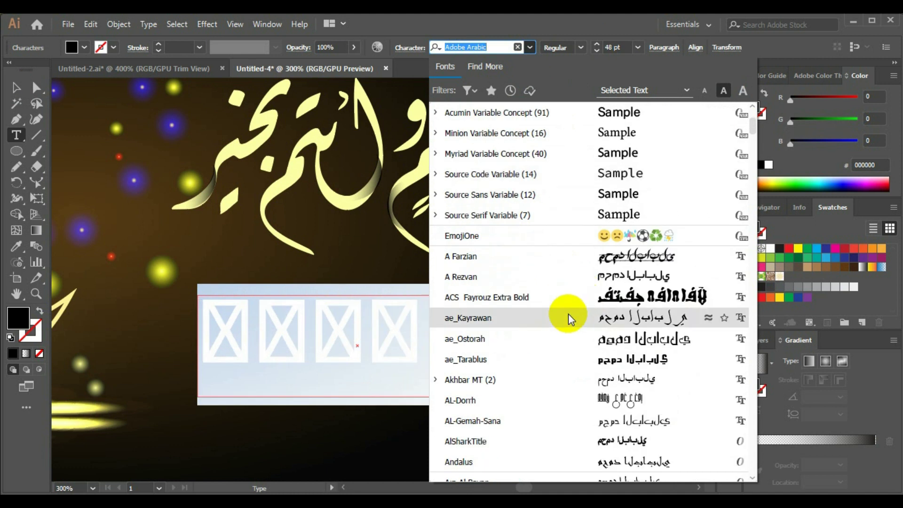
{"action": "scroll", "coordinate": [568, 314], "scroll_direction": "down", "scroll_amount": 1}
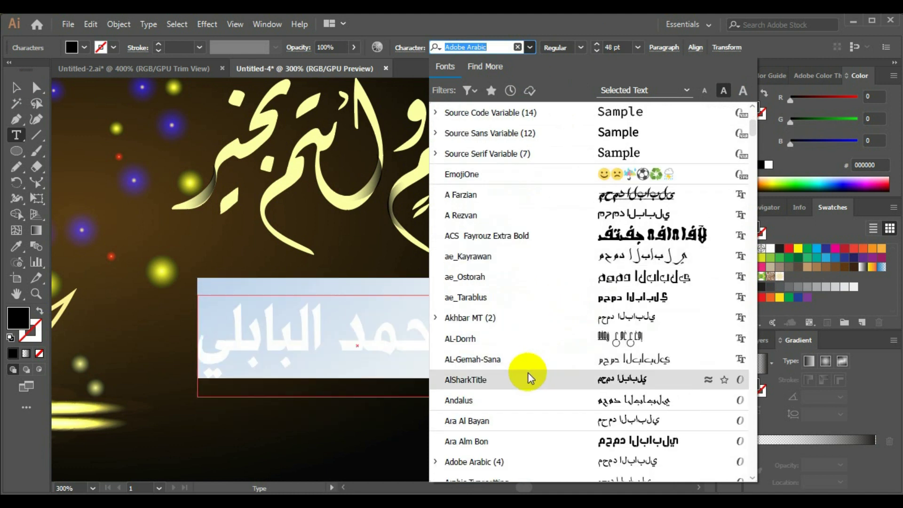
{"action": "scroll", "coordinate": [528, 375], "scroll_direction": "down", "scroll_amount": 1}
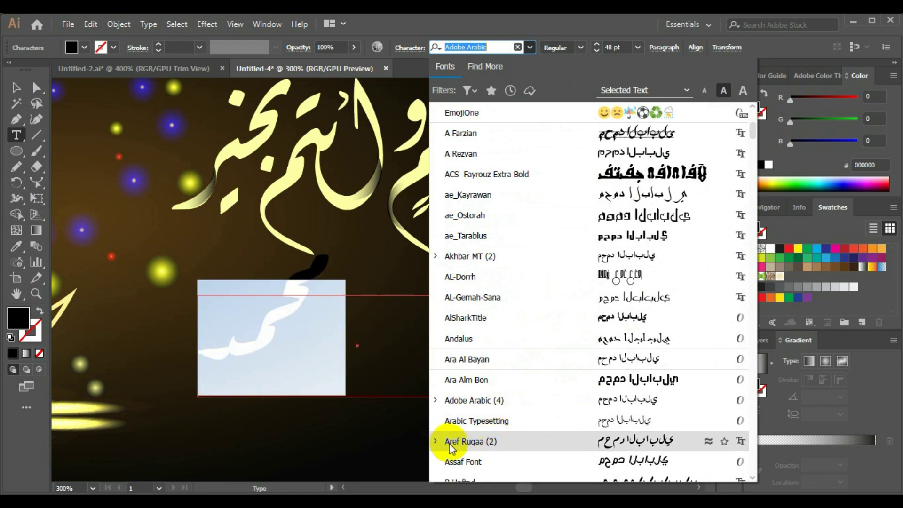
{"action": "left_click", "coordinate": [482, 445]}
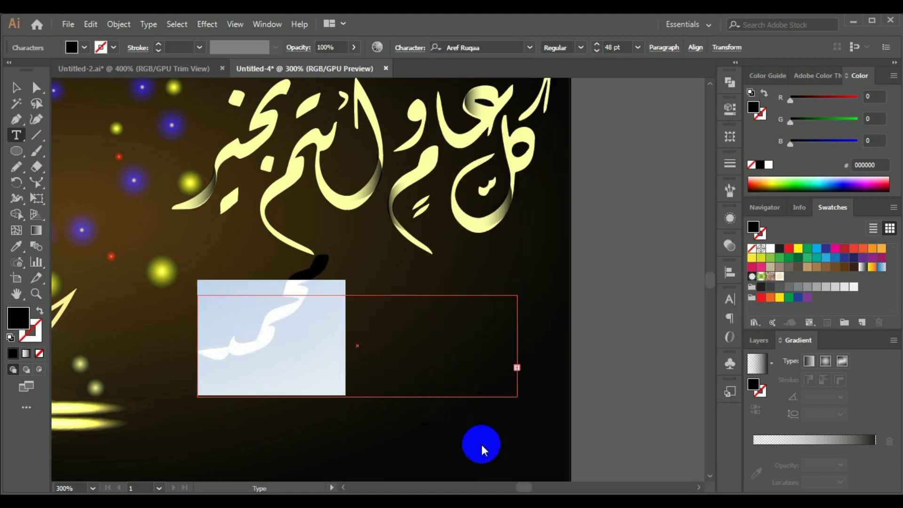
- Widen the name's text frame so it fits on one line, then reselect it
{"action": "left_click", "coordinate": [16, 89]}
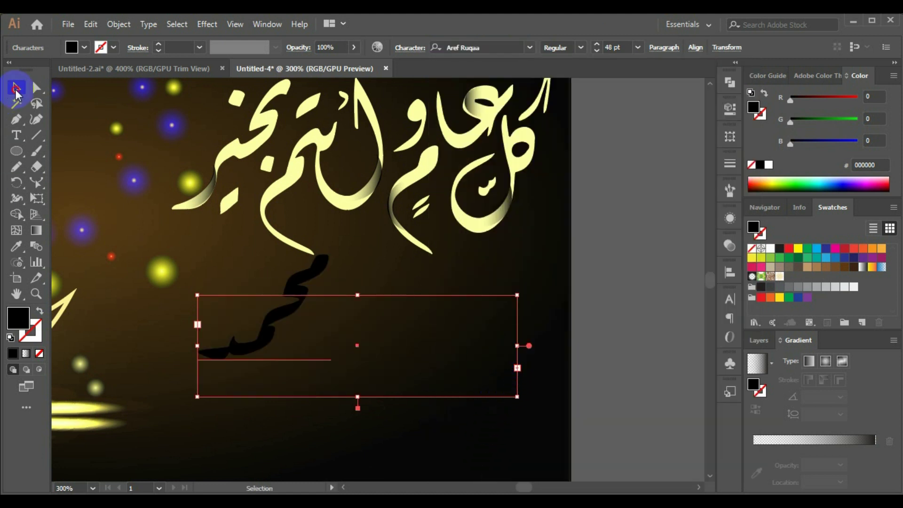
{"action": "left_click_drag", "start_coordinate": [517, 347], "coordinate": [535, 347]}
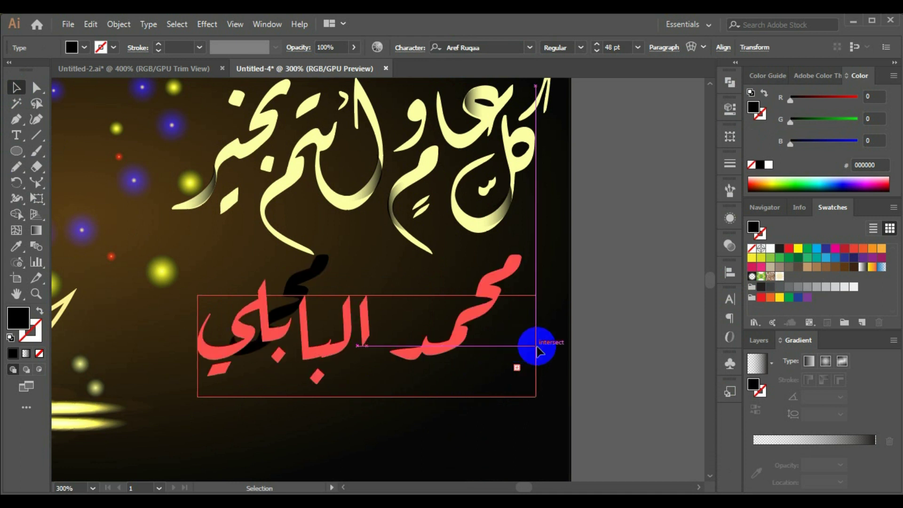
{"action": "left_click", "coordinate": [430, 423]}
{"action": "left_click", "coordinate": [447, 337]}
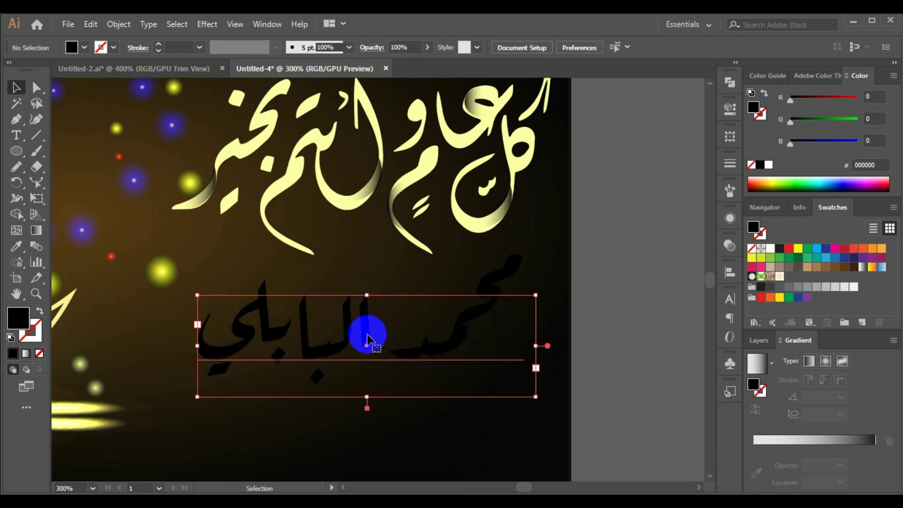
- Set the name's fill to pale yellow using the RGB colour sliders
{"action": "left_click", "coordinate": [84, 48]}
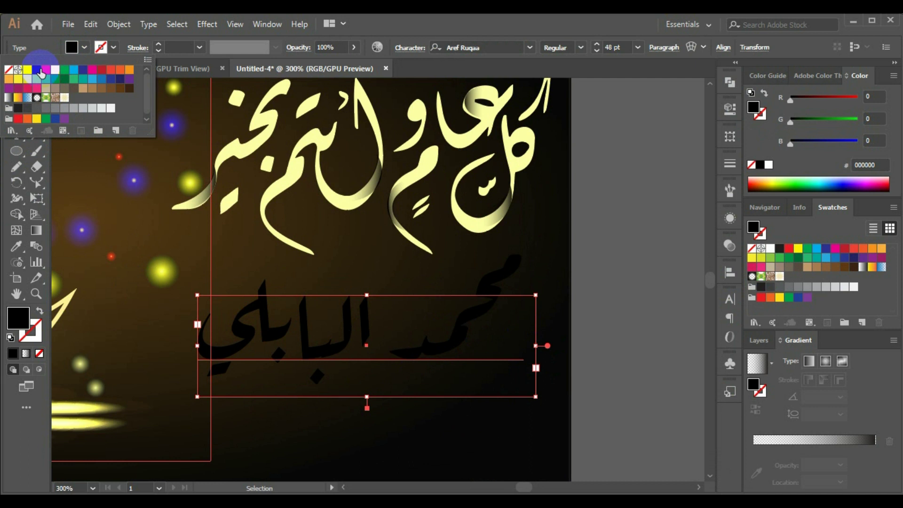
{"action": "left_click", "coordinate": [837, 139]}
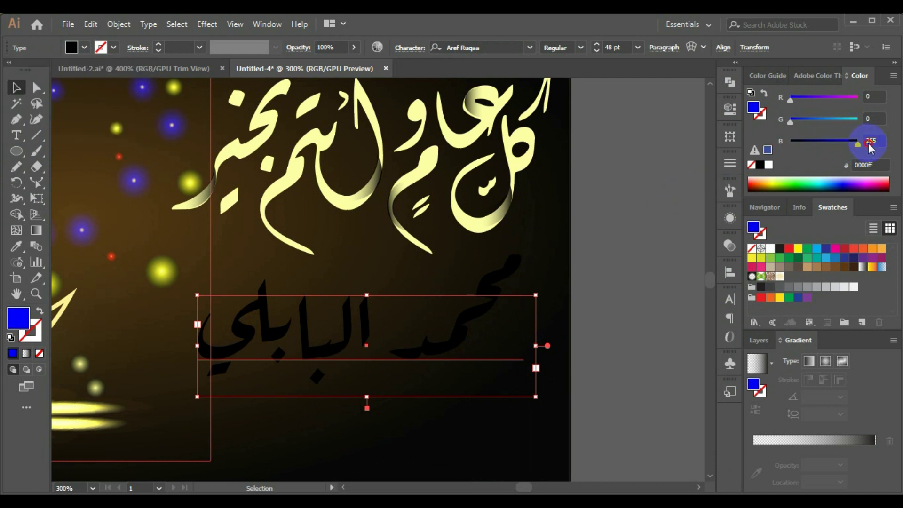
{"action": "left_click_drag", "start_coordinate": [791, 119], "coordinate": [865, 103]}
{"action": "left_click_drag", "start_coordinate": [790, 97], "coordinate": [856, 96]}
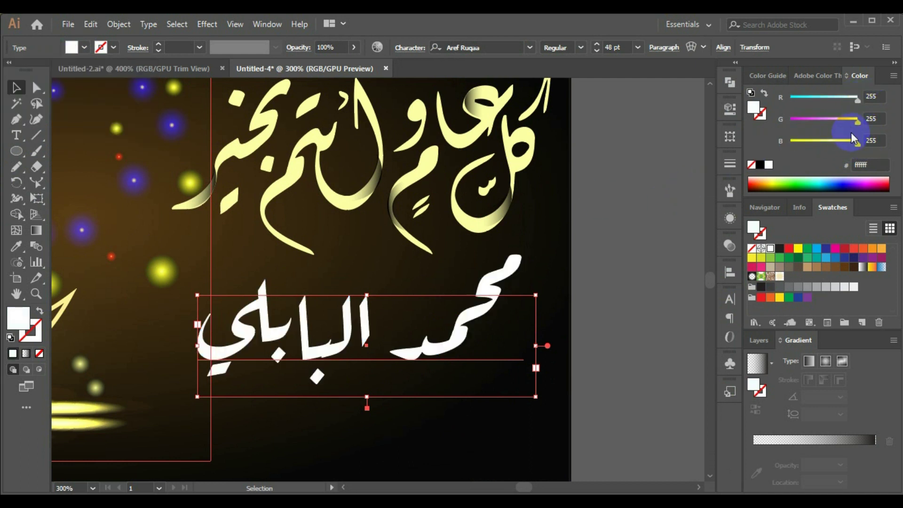
{"action": "left_click", "coordinate": [835, 141]}
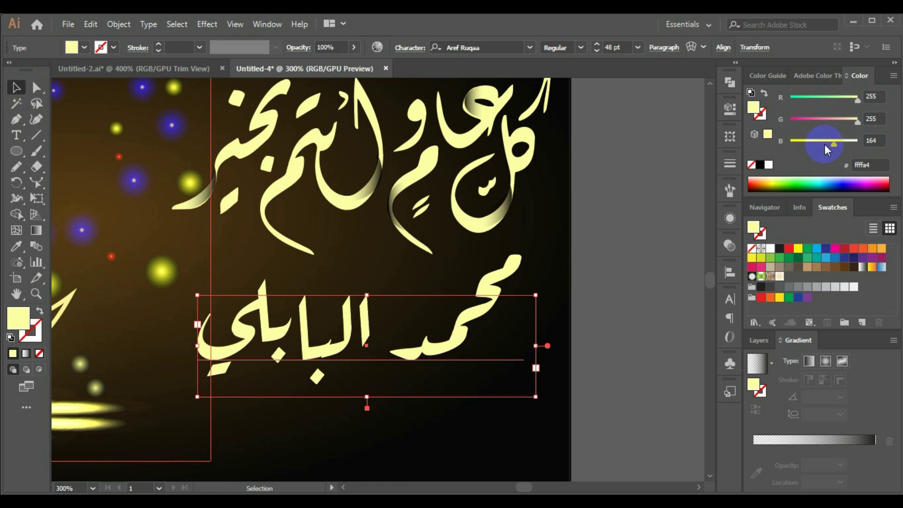
{"action": "left_click", "coordinate": [824, 143]}
- Deselect the name and bring up the arbfonts.com Ruqaa fonts page in Chrome
{"action": "left_click", "coordinate": [594, 399]}
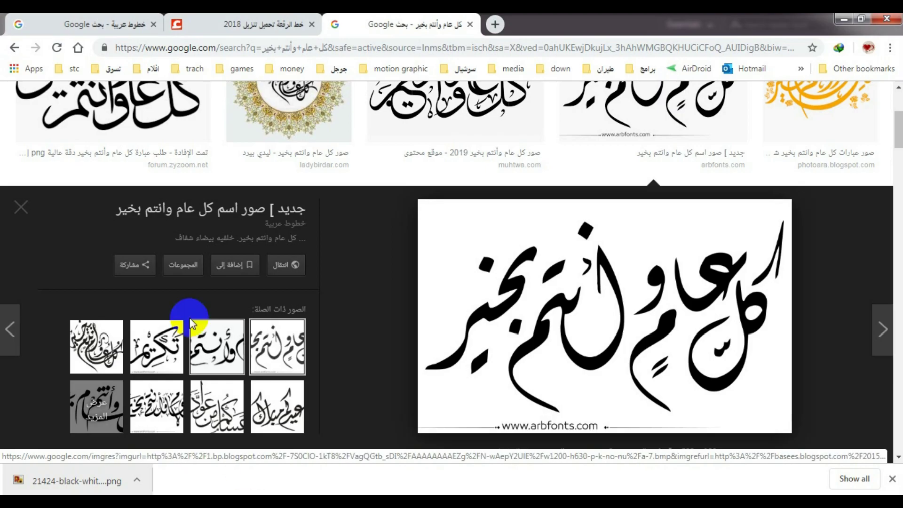
{"action": "left_click", "coordinate": [38, 20]}
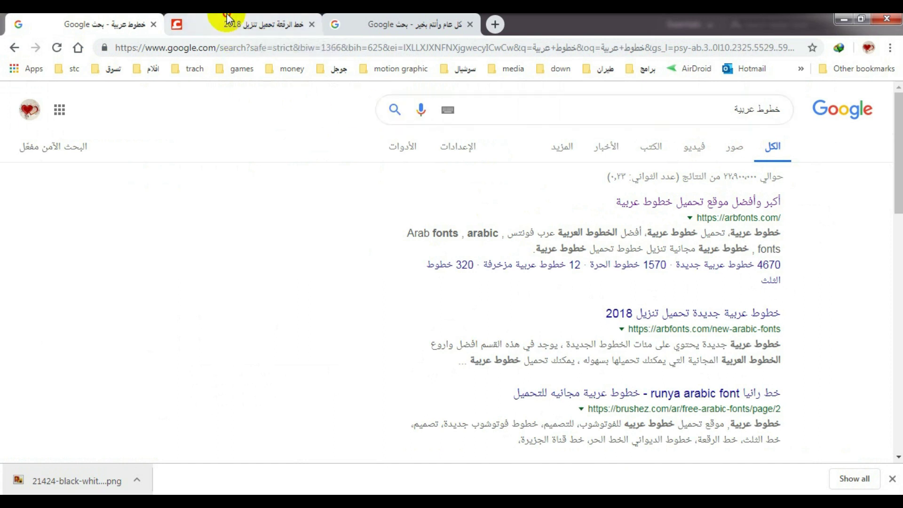
{"action": "left_click", "coordinate": [184, 23]}
{"action": "scroll", "coordinate": [658, 301], "scroll_direction": "up", "scroll_amount": 10}
{"action": "scroll", "coordinate": [659, 302], "scroll_direction": "up", "scroll_amount": 10}
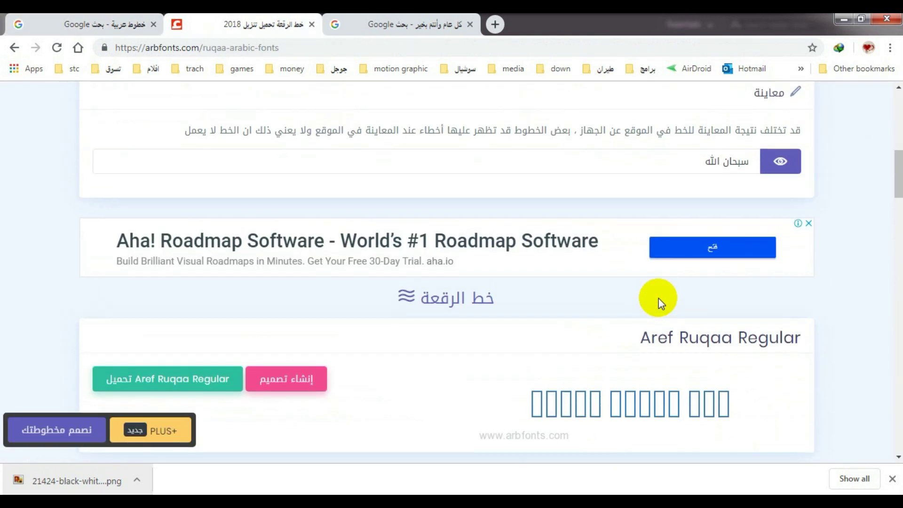
{"action": "scroll", "coordinate": [659, 302], "scroll_direction": "up", "scroll_amount": 10}
- Scroll down to the Aref Ruqaa Bold and Aref Ruqaa font entries
{"action": "scroll", "coordinate": [645, 308], "scroll_direction": "down", "scroll_amount": 1}
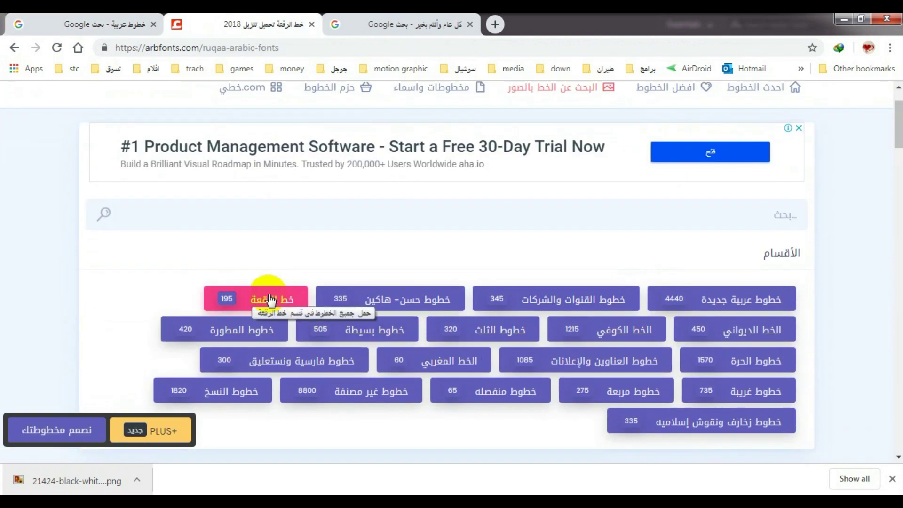
{"action": "scroll", "coordinate": [423, 341], "scroll_direction": "down", "scroll_amount": 4}
{"action": "scroll", "coordinate": [512, 342], "scroll_direction": "down", "scroll_amount": 4}
{"action": "scroll", "coordinate": [561, 339], "scroll_direction": "down", "scroll_amount": 5}
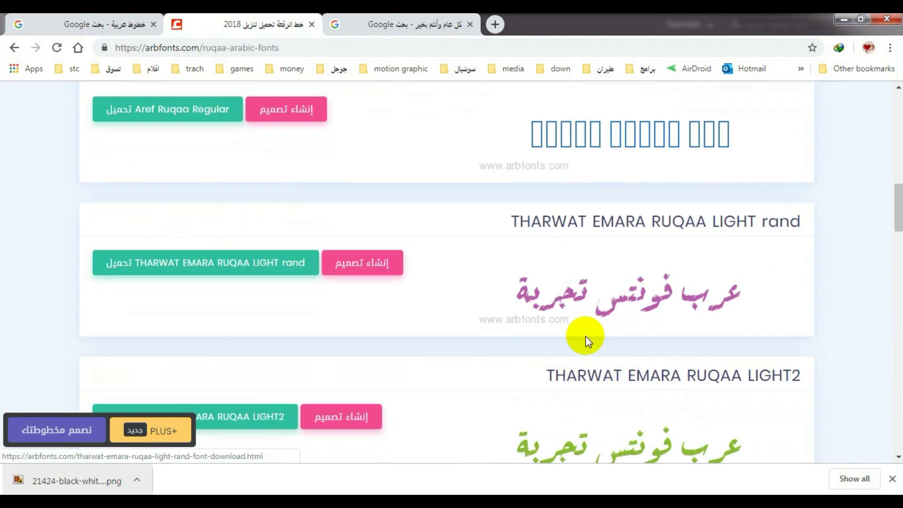
{"action": "scroll", "coordinate": [581, 338], "scroll_direction": "down", "scroll_amount": 4}
{"action": "scroll", "coordinate": [589, 333], "scroll_direction": "down", "scroll_amount": 4}
{"action": "scroll", "coordinate": [613, 342], "scroll_direction": "down", "scroll_amount": 5}
{"action": "scroll", "coordinate": [627, 343], "scroll_direction": "down", "scroll_amount": 4}
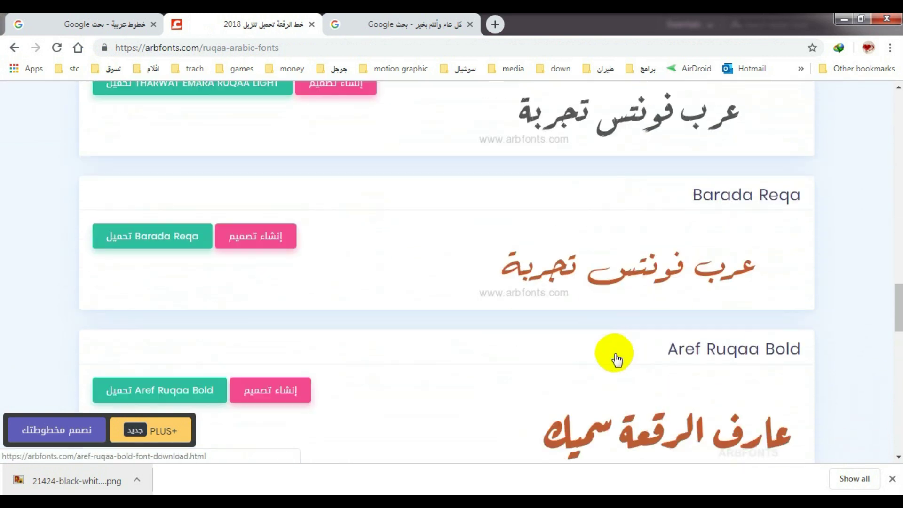
{"action": "scroll", "coordinate": [615, 359], "scroll_direction": "down", "scroll_amount": 3}
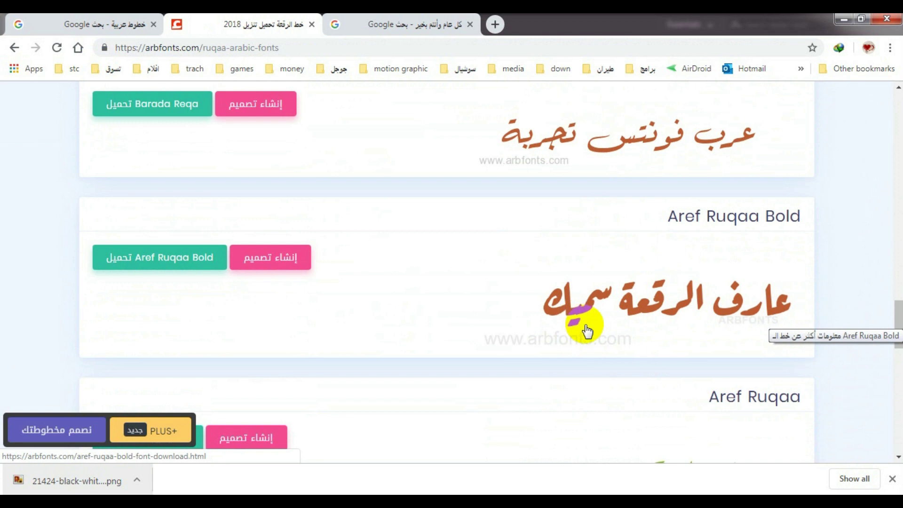
{"action": "scroll", "coordinate": [585, 329], "scroll_direction": "down", "scroll_amount": 1}
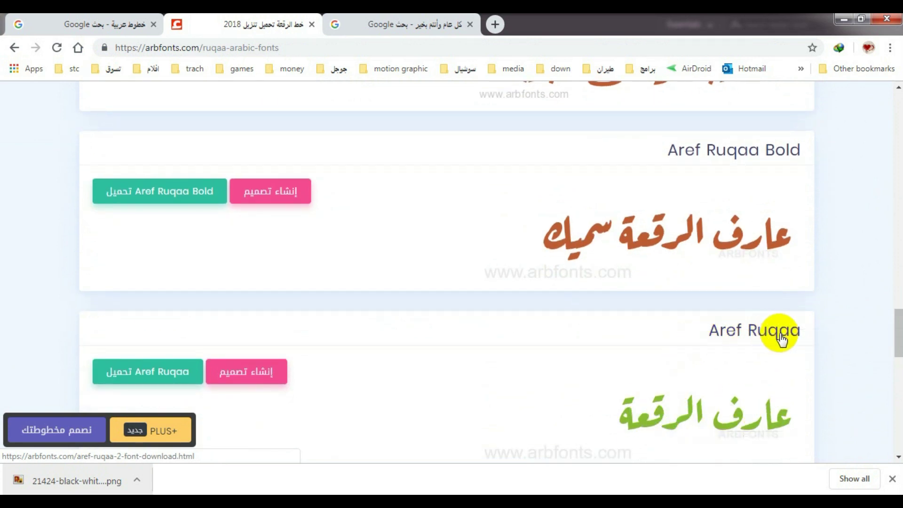
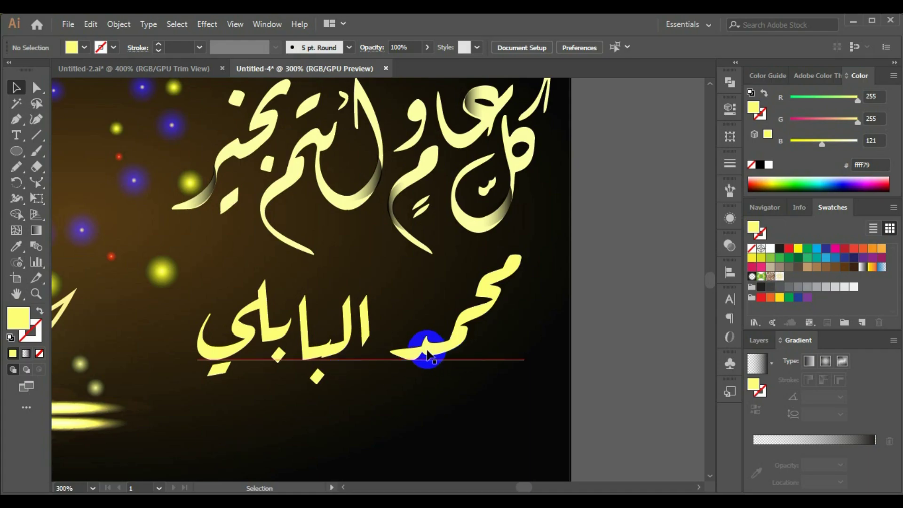
- Convert the Arabic name text to outlines and ungroup its letter shapes
{"action": "right_click", "coordinate": [490, 299]}
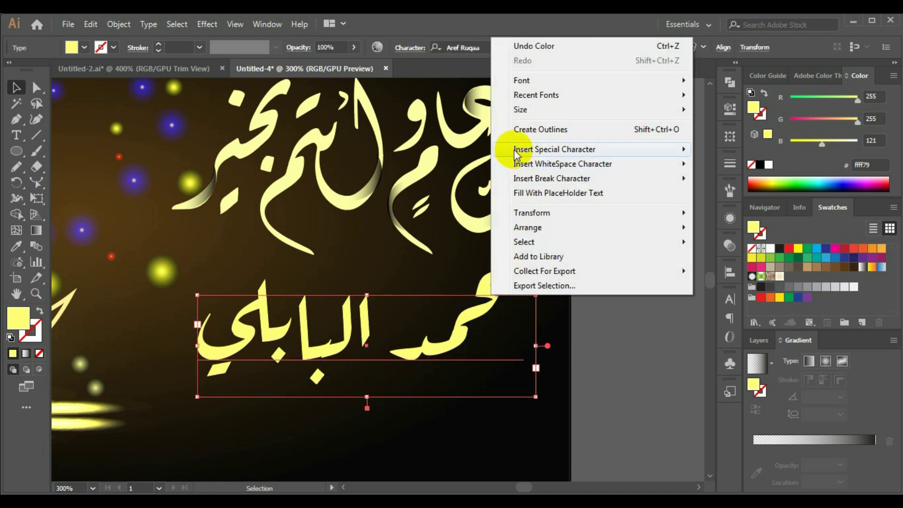
{"action": "left_click", "coordinate": [541, 137]}
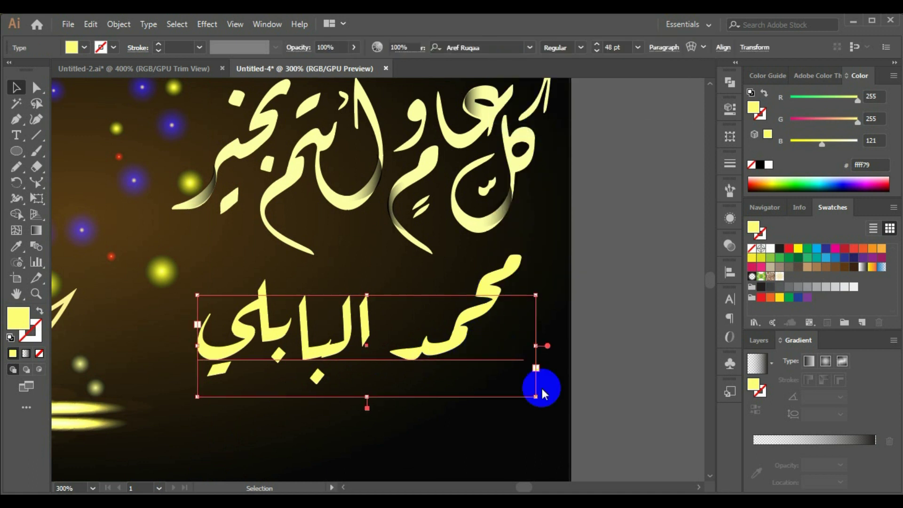
{"action": "left_click", "coordinate": [620, 346]}
{"action": "left_click", "coordinate": [455, 346]}
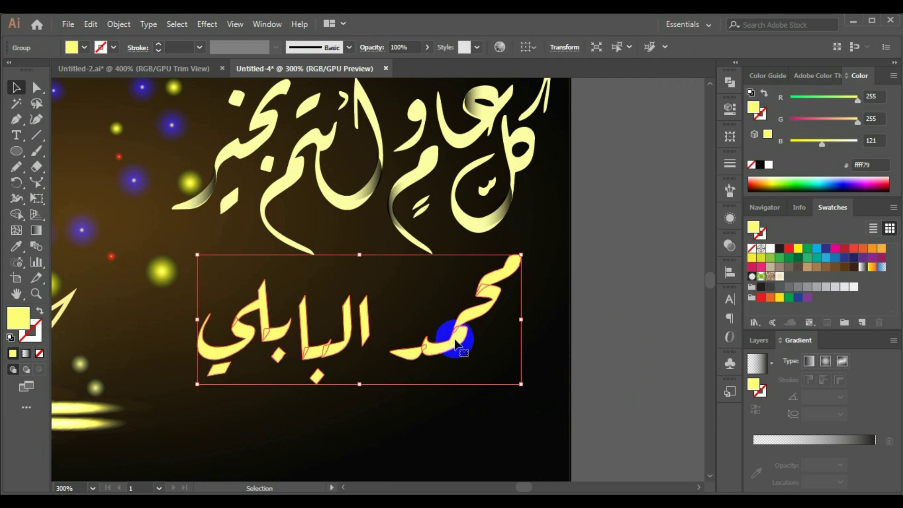
{"action": "right_click", "coordinate": [455, 346]}
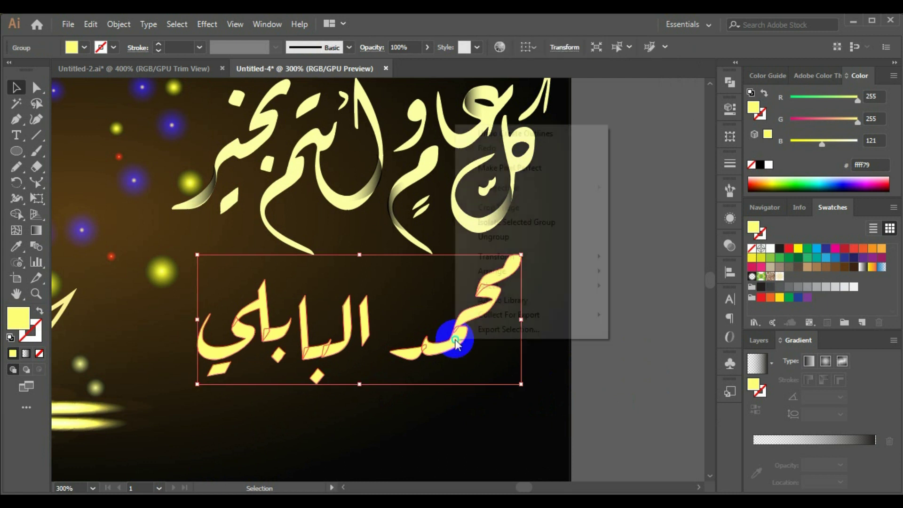
{"action": "left_click", "coordinate": [505, 237]}
- Experiment with moving individual letter pieces of the outlined name, including the dash and lam strokes
{"action": "left_click", "coordinate": [585, 364]}
{"action": "left_click_drag", "start_coordinate": [448, 352], "coordinate": [485, 373]}
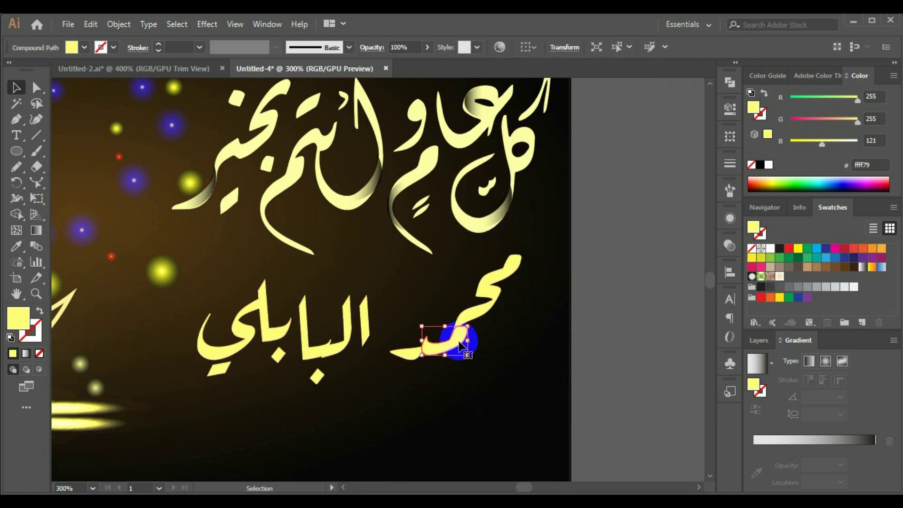
{"action": "left_click_drag", "start_coordinate": [420, 354], "coordinate": [407, 367]}
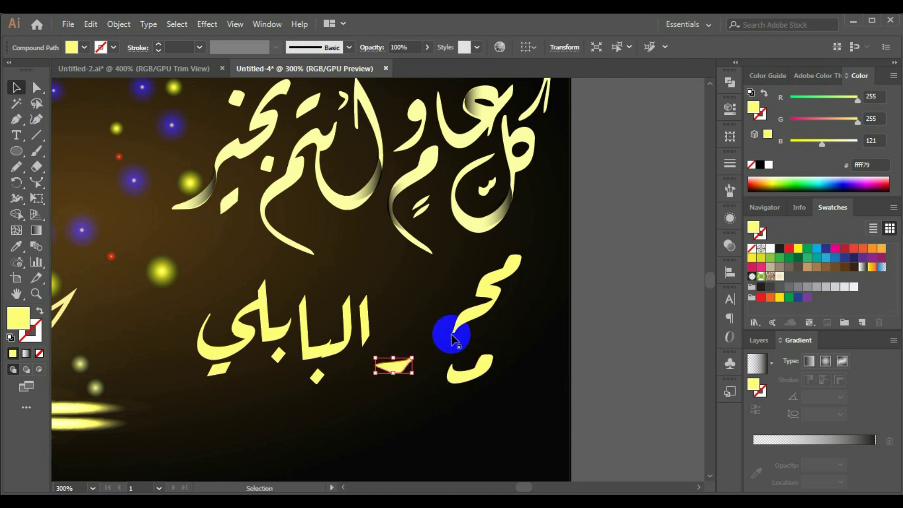
{"action": "left_click", "coordinate": [471, 325]}
{"action": "left_click_drag", "start_coordinate": [470, 325], "coordinate": [515, 336]}
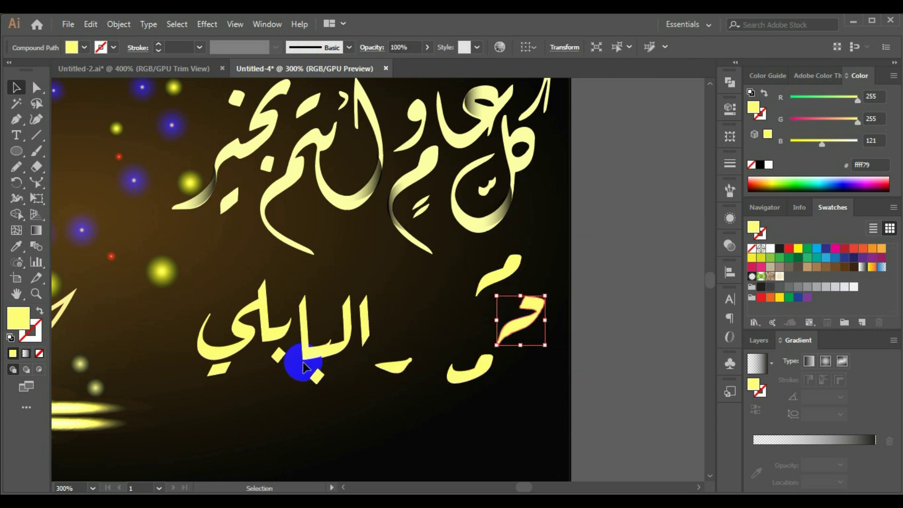
{"action": "double_click", "coordinate": [339, 350]}
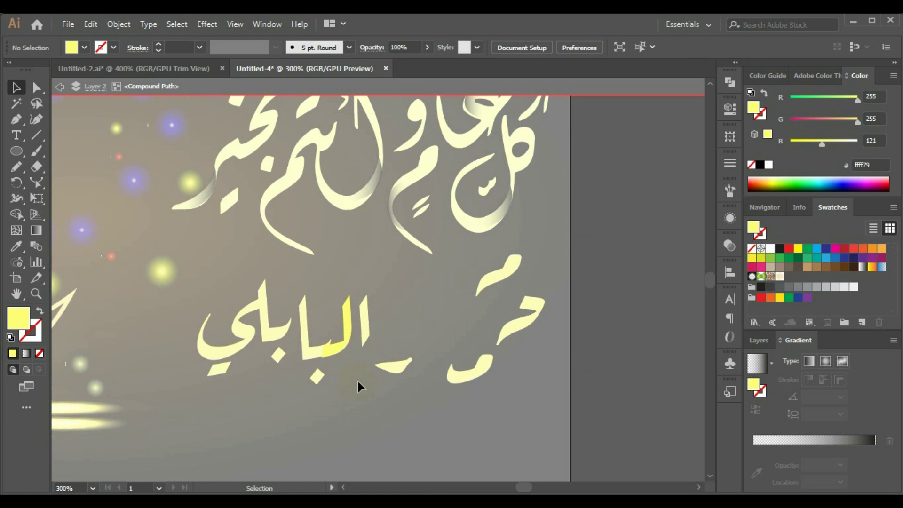
{"action": "double_click", "coordinate": [607, 394]}
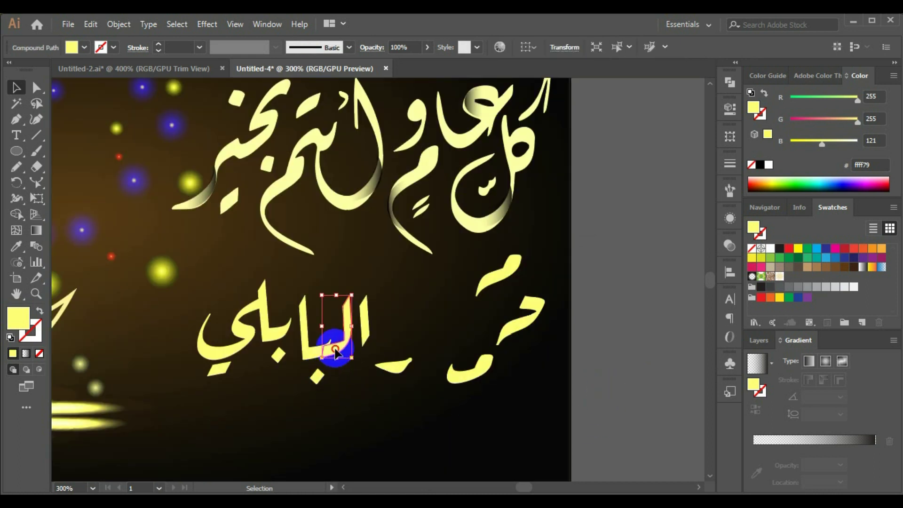
{"action": "left_click_drag", "start_coordinate": [333, 353], "coordinate": [354, 420]}
{"action": "left_click", "coordinate": [390, 413]}
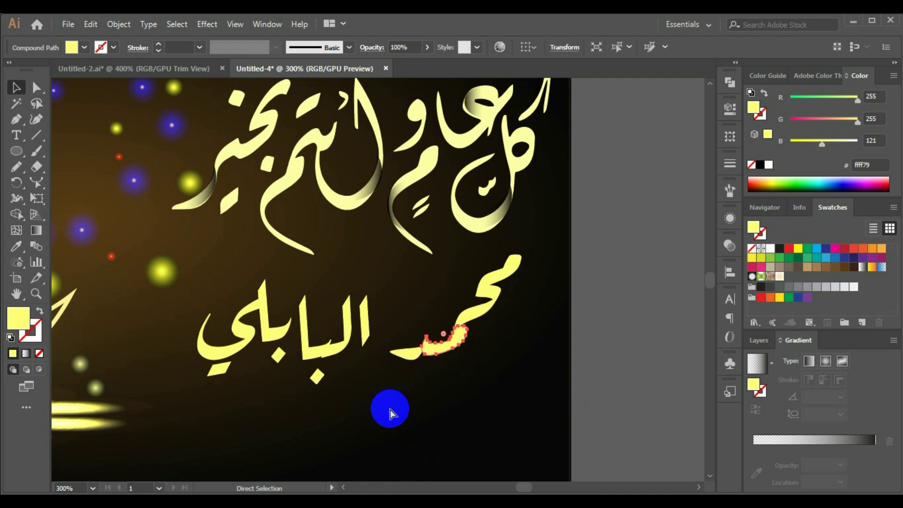
- Ungroup the outlined name using the Selection tool
{"action": "key", "text": "v"}
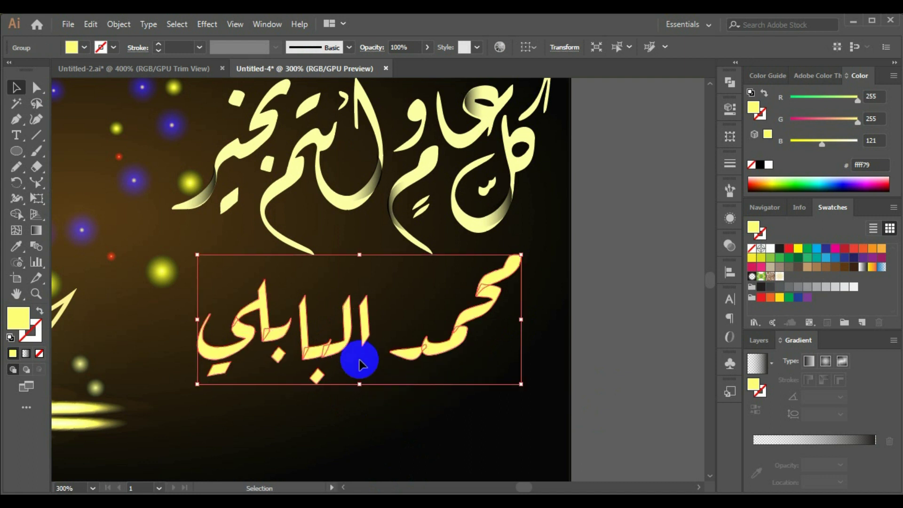
{"action": "left_click", "coordinate": [379, 360]}
{"action": "left_click", "coordinate": [340, 353]}
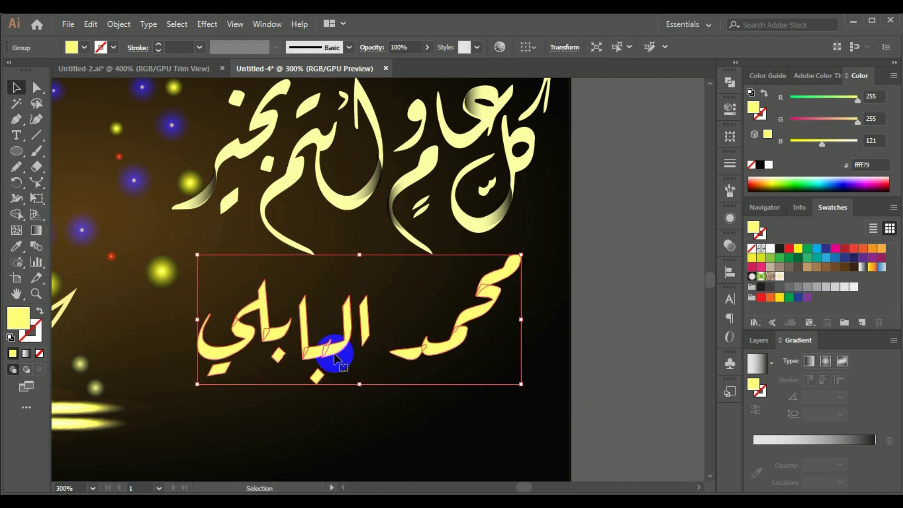
{"action": "right_click", "coordinate": [336, 357]}
{"action": "left_click", "coordinate": [404, 250]}
{"action": "left_click", "coordinate": [386, 426]}
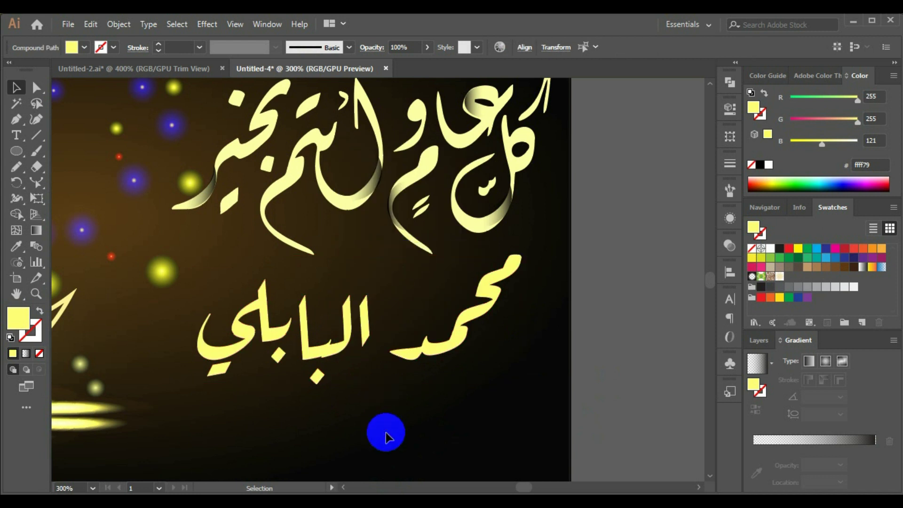
- Marquee-select the name's second word and slide it right, tight against the first word
{"action": "left_click_drag", "start_coordinate": [358, 417], "coordinate": [191, 292]}
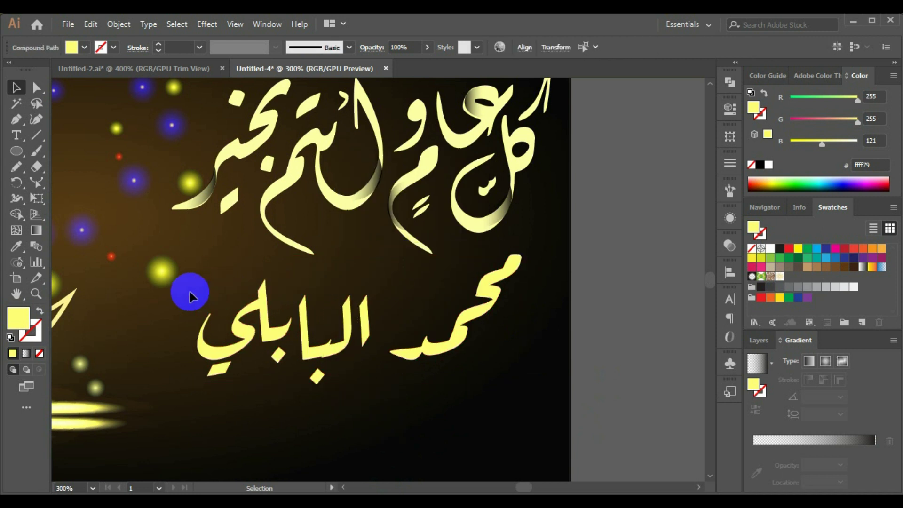
{"action": "left_click", "coordinate": [189, 310]}
{"action": "left_click_drag", "start_coordinate": [191, 381], "coordinate": [369, 301]}
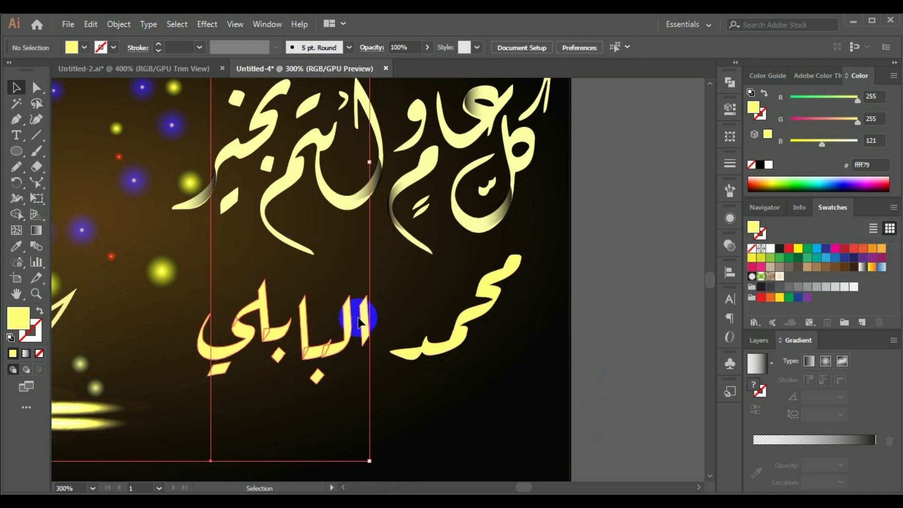
{"action": "left_click", "coordinate": [380, 373]}
{"action": "left_click_drag", "start_coordinate": [376, 294], "coordinate": [229, 370]}
{"action": "left_click_drag", "start_coordinate": [269, 340], "coordinate": [351, 323]}
{"action": "left_click", "coordinate": [495, 402]}
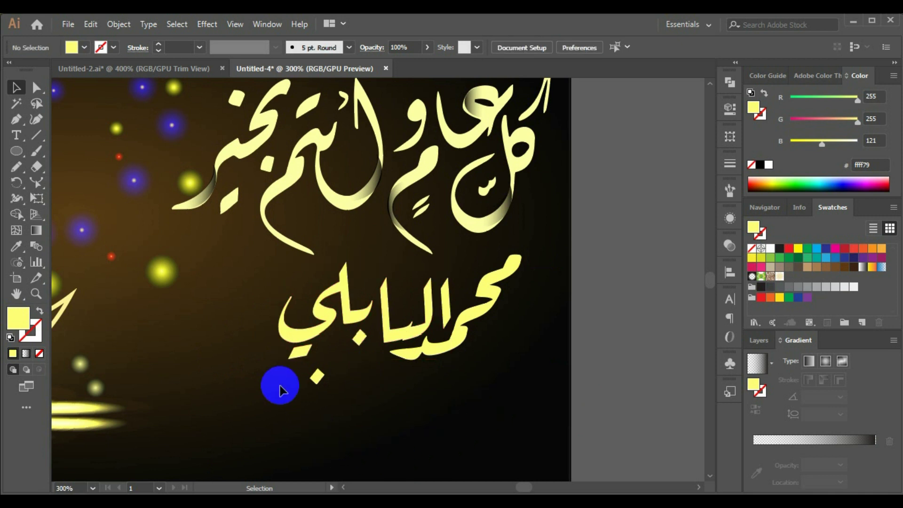
- Draw a Pencil arc above the name with a 6 pt tapered Width Profile 1 stroke
{"action": "left_click", "coordinate": [18, 172]}
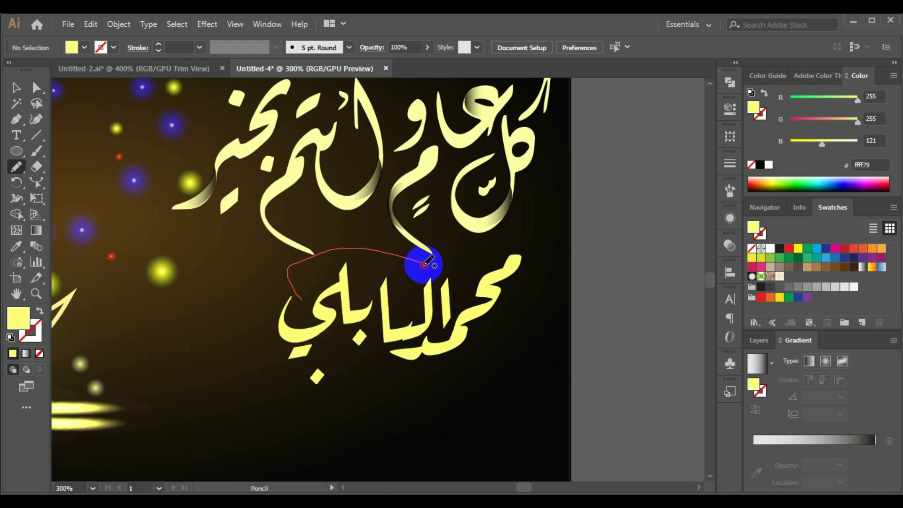
{"action": "left_click_drag", "start_coordinate": [291, 266], "coordinate": [428, 269]}
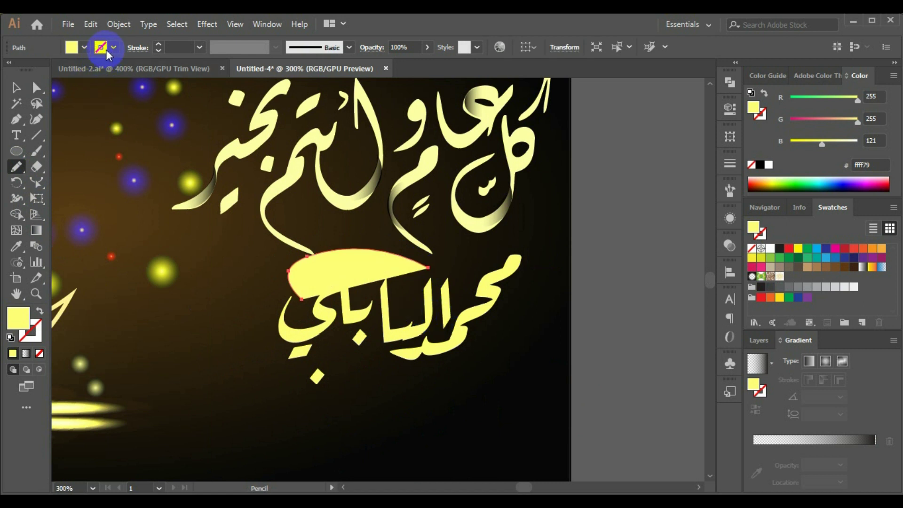
{"action": "left_click", "coordinate": [39, 312]}
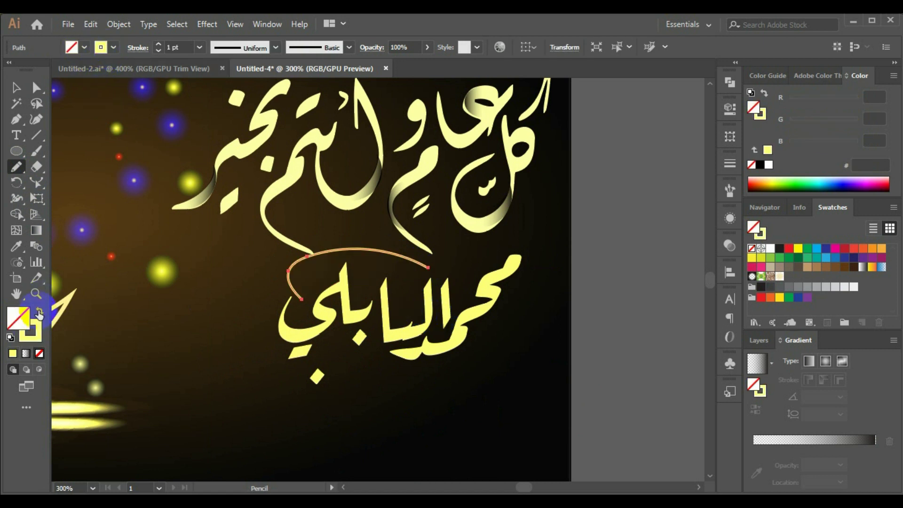
{"action": "left_click", "coordinate": [275, 48]}
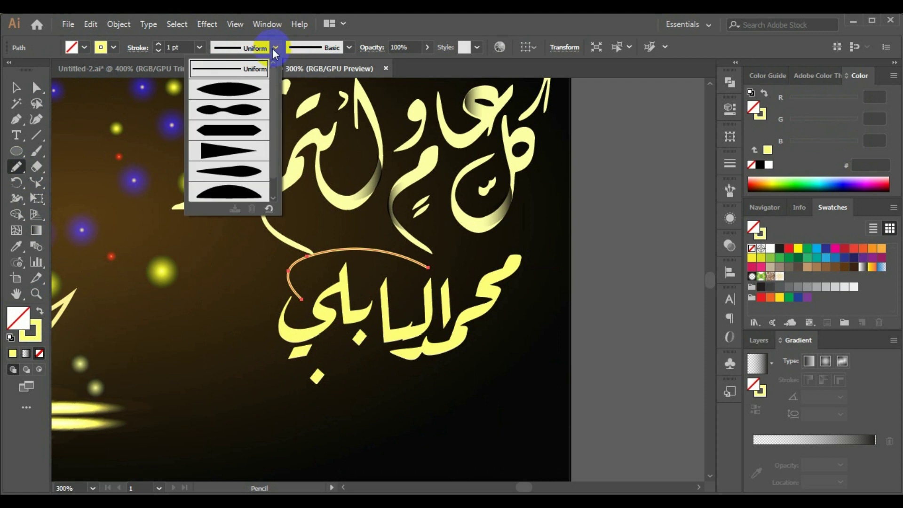
{"action": "left_click", "coordinate": [222, 89]}
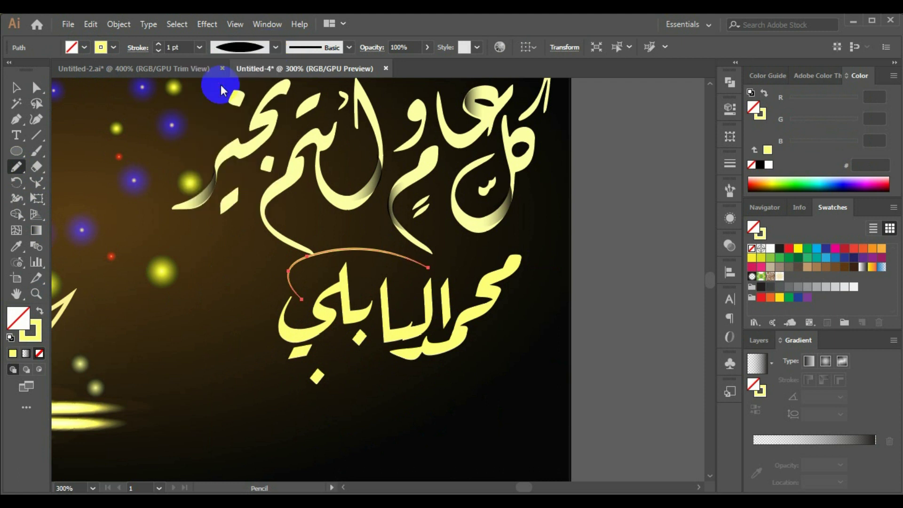
{"action": "left_click", "coordinate": [158, 44]}
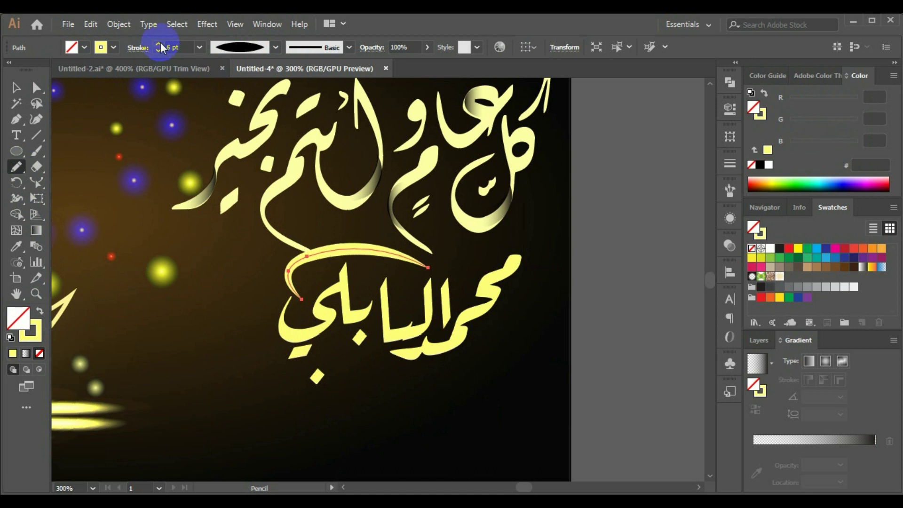
- Move the swash arc and the name down together
{"action": "left_click", "coordinate": [14, 88]}
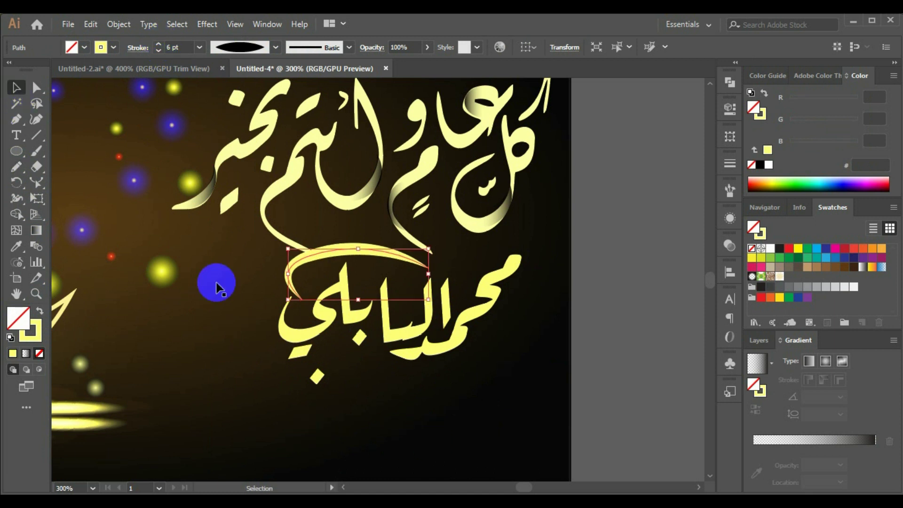
{"action": "left_click_drag", "start_coordinate": [548, 284], "coordinate": [289, 377]}
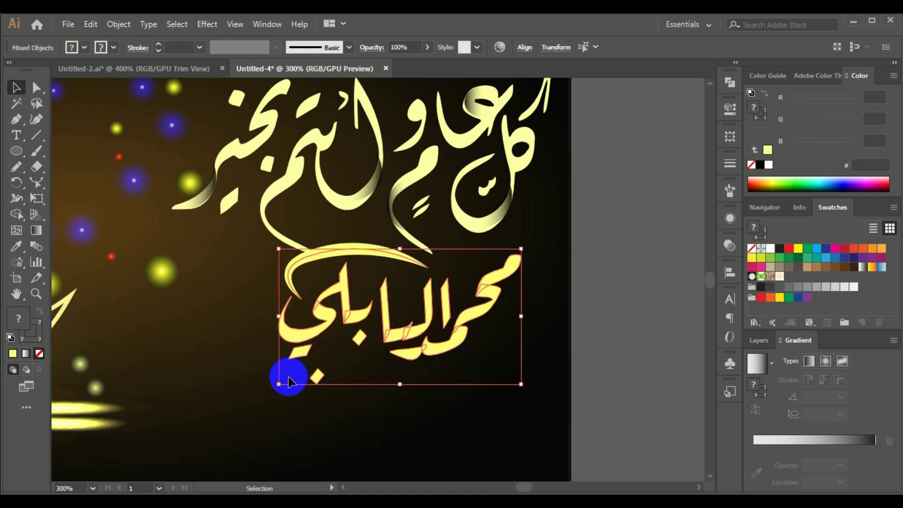
{"action": "left_click_drag", "start_coordinate": [362, 325], "coordinate": [361, 352]}
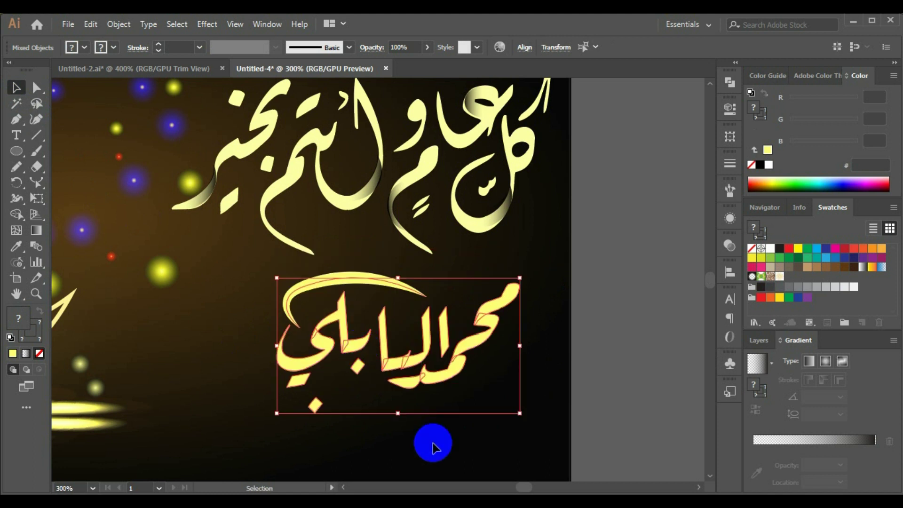
{"action": "left_click", "coordinate": [501, 440]}
{"action": "left_click", "coordinate": [489, 351]}
- Select all the calligraphy artwork and lock it via Object > Lock > Selection
{"action": "left_click", "coordinate": [346, 294]}
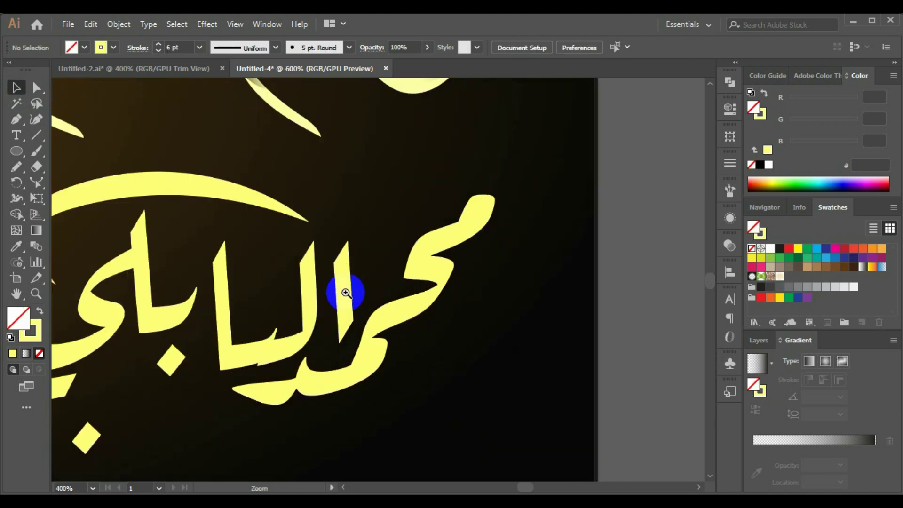
{"action": "scroll", "coordinate": [394, 348], "scroll_direction": "left", "scroll_amount": 3}
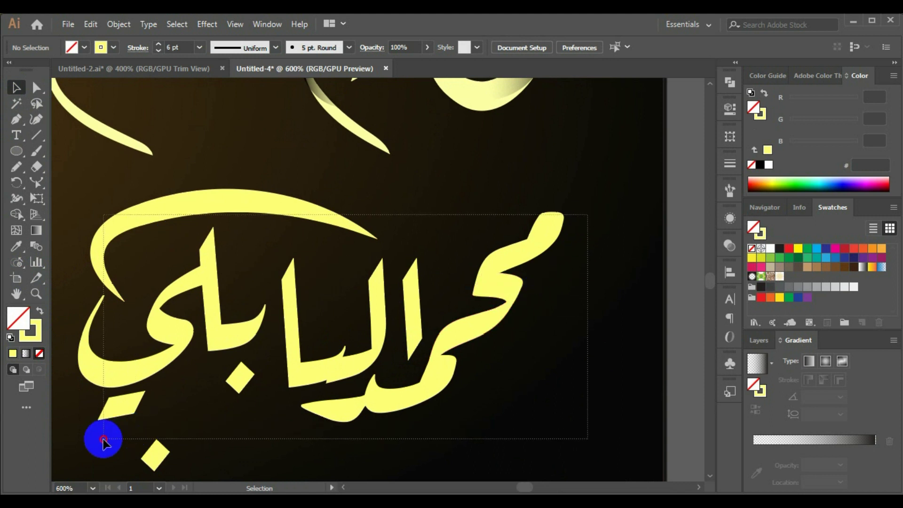
{"action": "key", "text": "ctrl+a"}
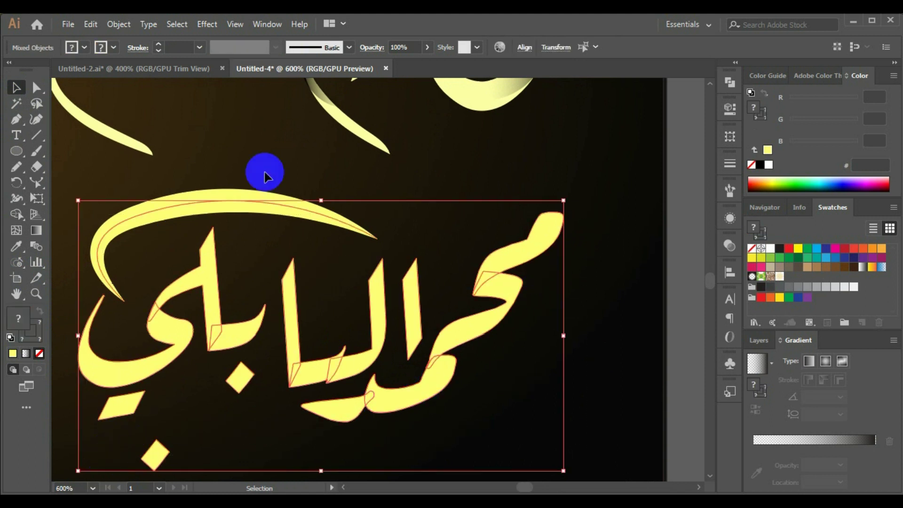
{"action": "left_click", "coordinate": [119, 24]}
{"action": "mouse_move", "coordinate": [168, 97]}
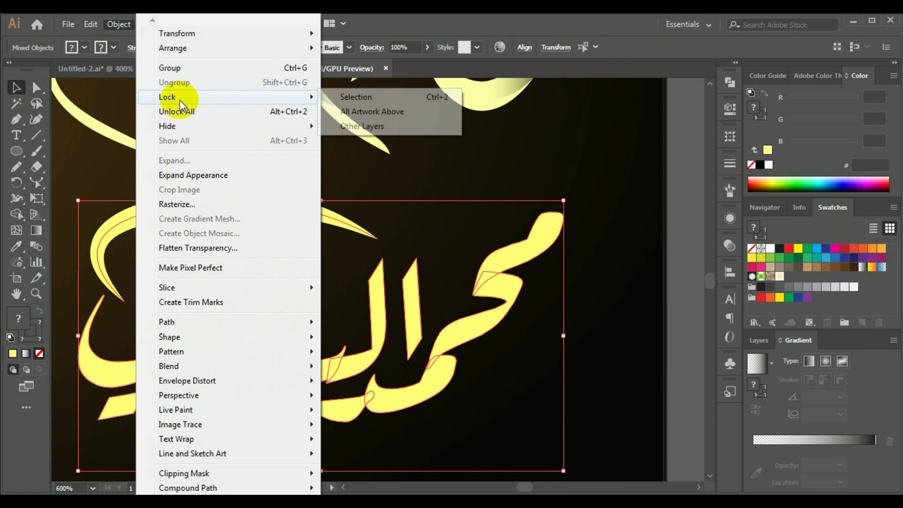
{"action": "left_click", "coordinate": [346, 96]}
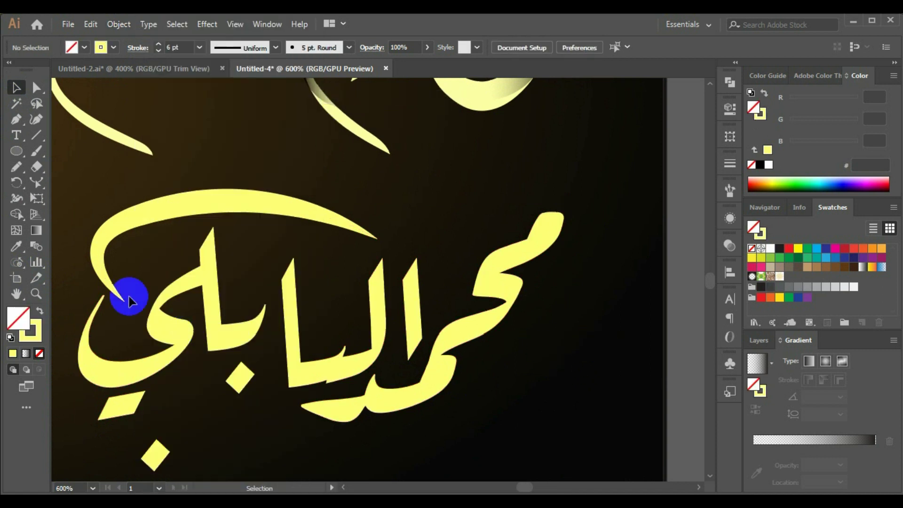
- Choose the Pen tool and set a white-to-black gradient as the fill
{"action": "left_click", "coordinate": [15, 122]}
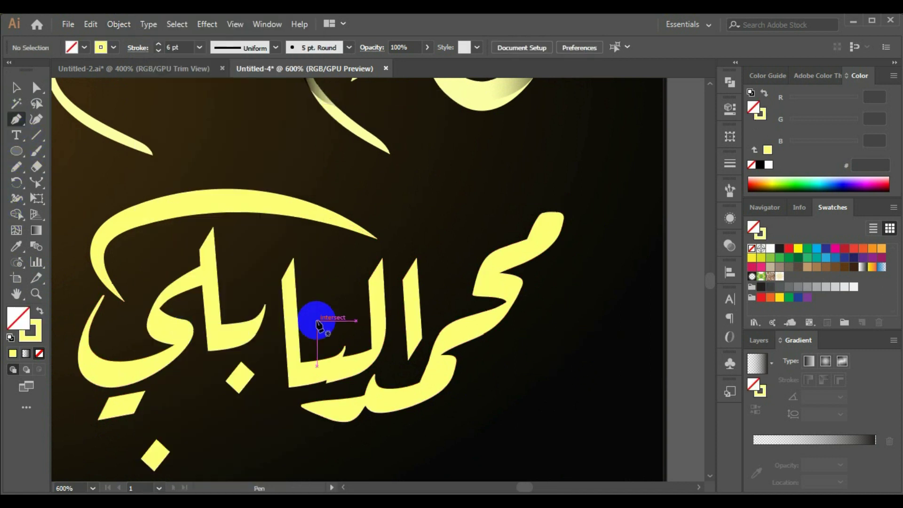
{"action": "left_click_drag", "start_coordinate": [516, 288], "coordinate": [470, 322]}
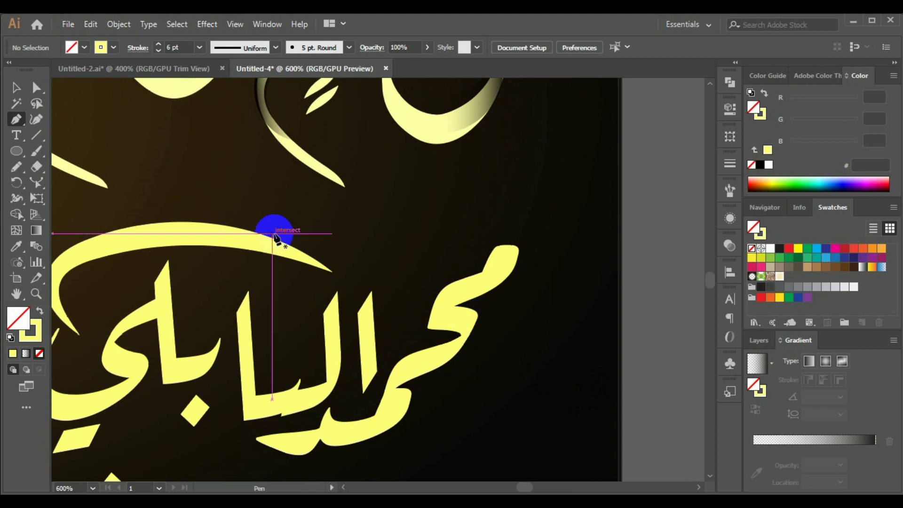
{"action": "left_click", "coordinate": [42, 337]}
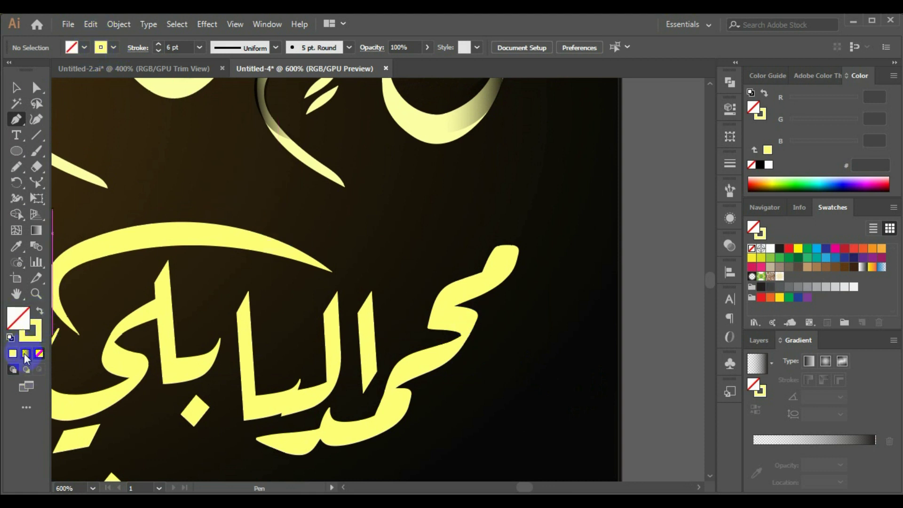
{"action": "left_click", "coordinate": [25, 353]}
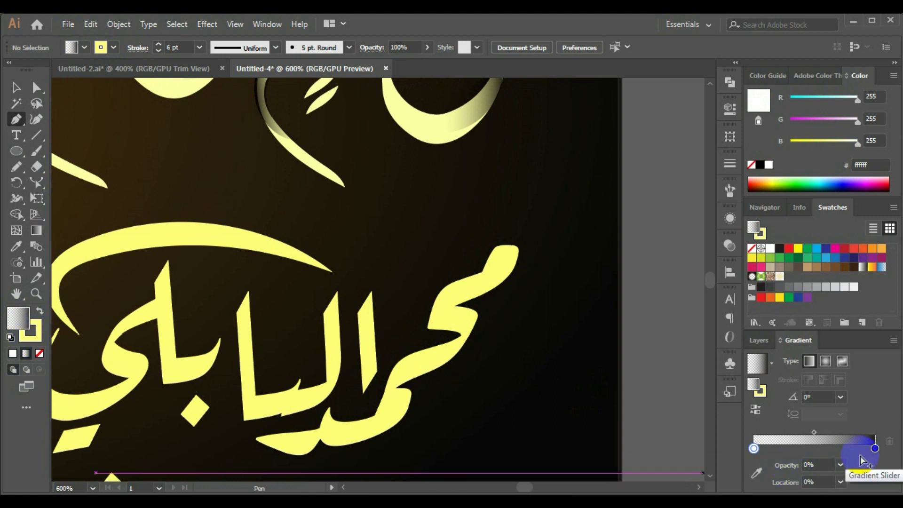
- Set the gradient's dark end stop to near-black 050000 and the stroke to None
{"action": "left_click", "coordinate": [754, 448]}
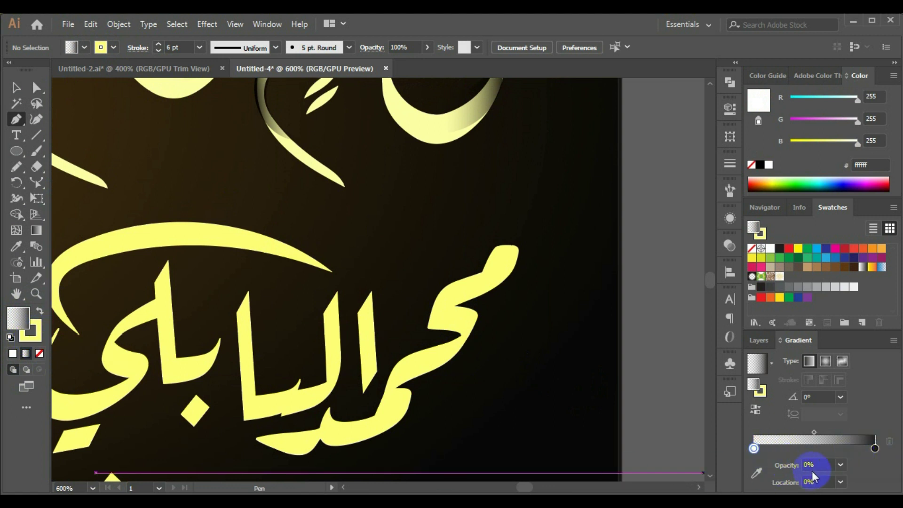
{"action": "left_click", "coordinate": [875, 449]}
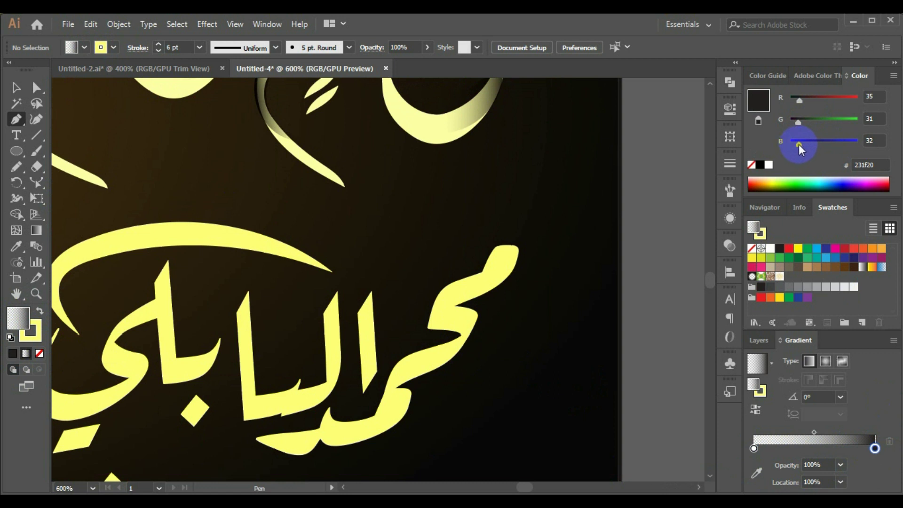
{"action": "left_click_drag", "start_coordinate": [799, 144], "coordinate": [766, 143]}
{"action": "left_click_drag", "start_coordinate": [791, 100], "coordinate": [795, 98]}
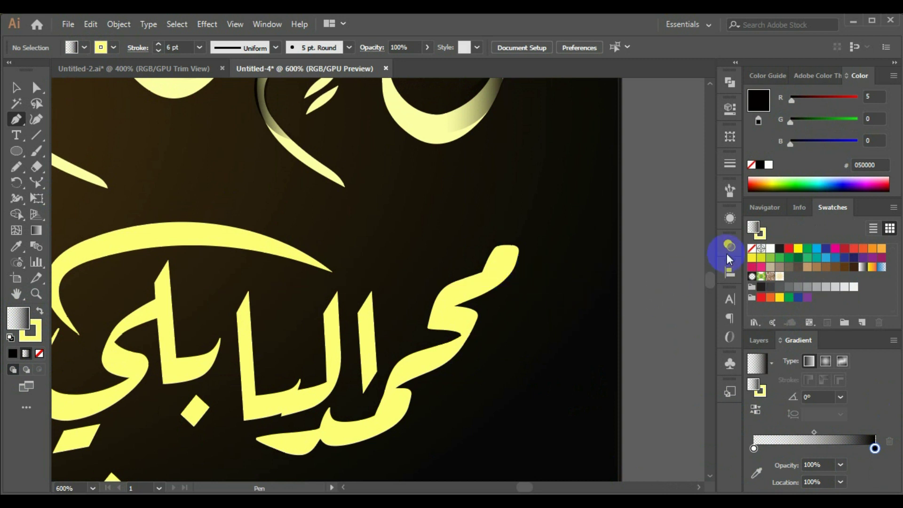
{"action": "key", "text": "ctrl+="}
{"action": "left_click", "coordinate": [39, 343]}
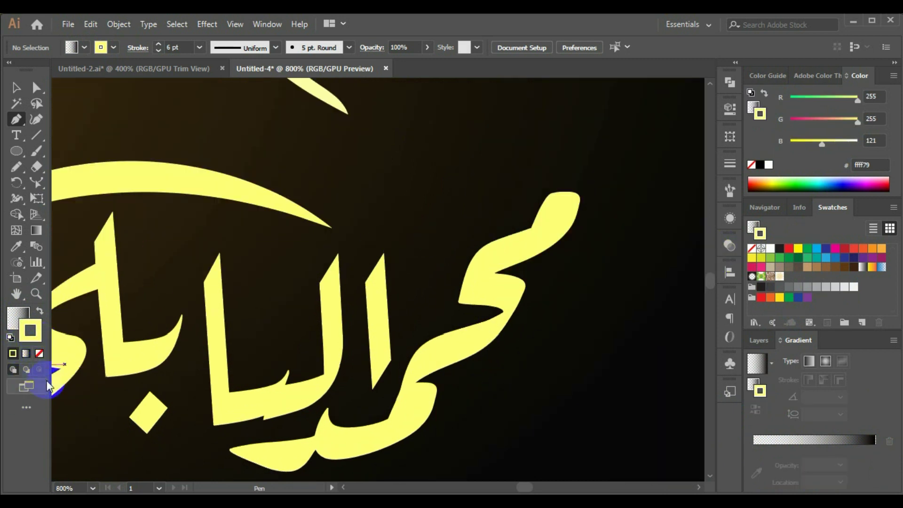
{"action": "left_click", "coordinate": [39, 353]}
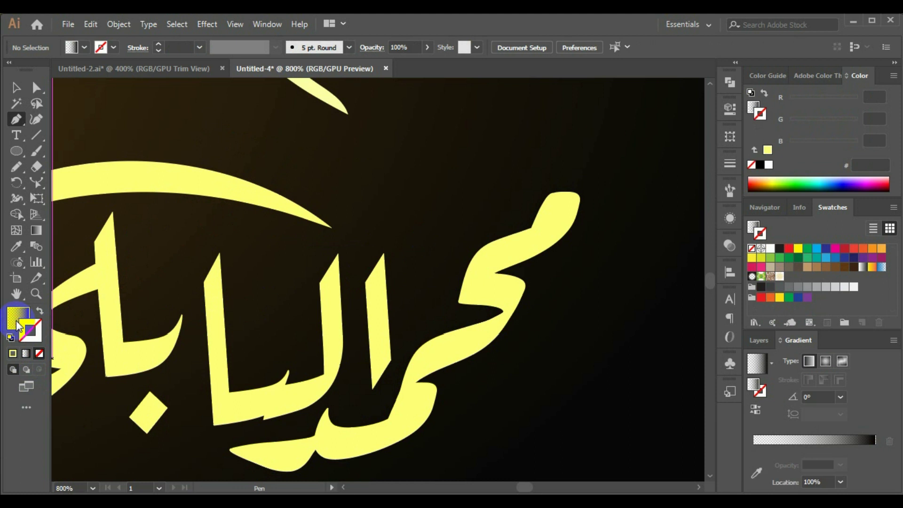
- Draw a gradient shading shape at the name's upper join, with gradient midpoint at 53.21%
{"action": "left_click", "coordinate": [25, 354]}
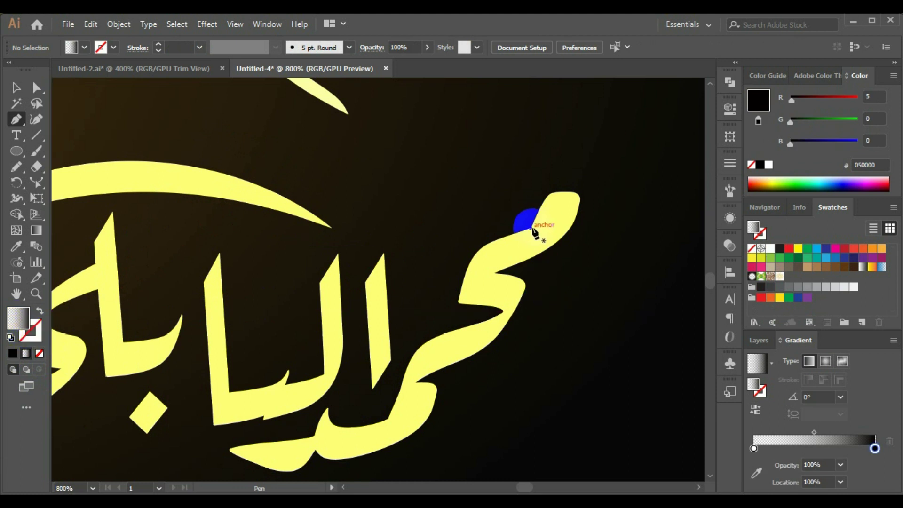
{"action": "left_click_drag", "start_coordinate": [531, 229], "coordinate": [461, 301]}
{"action": "left_click_drag", "start_coordinate": [475, 252], "coordinate": [528, 230]}
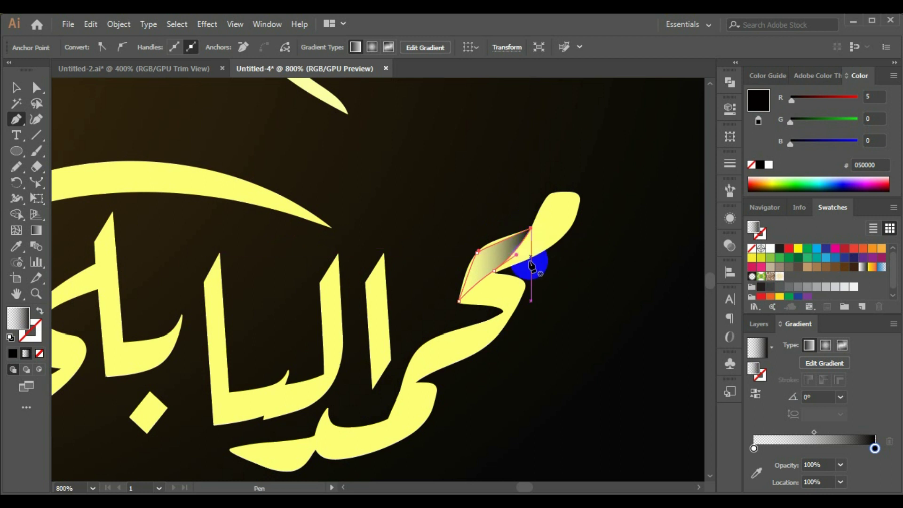
{"action": "left_click_drag", "start_coordinate": [531, 230], "coordinate": [544, 298]}
{"action": "key", "text": "ctrl+shift+a"}
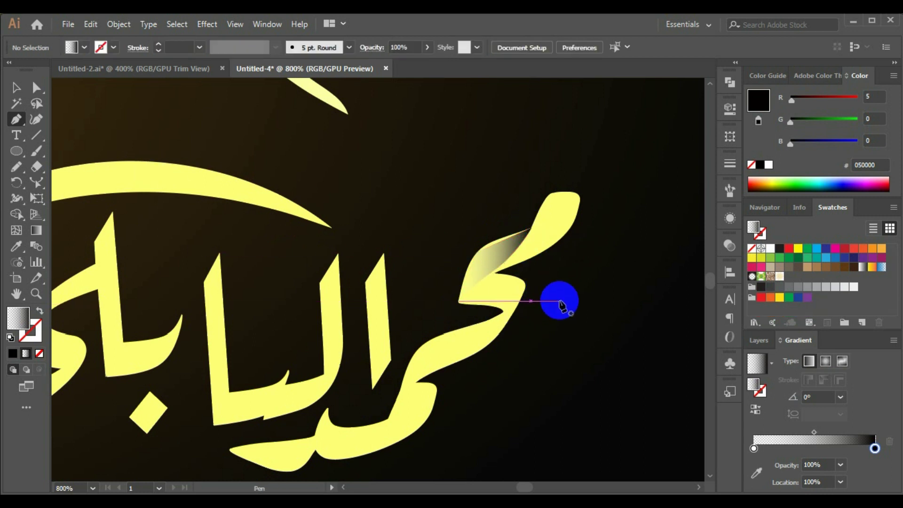
{"action": "left_click", "coordinate": [508, 252]}
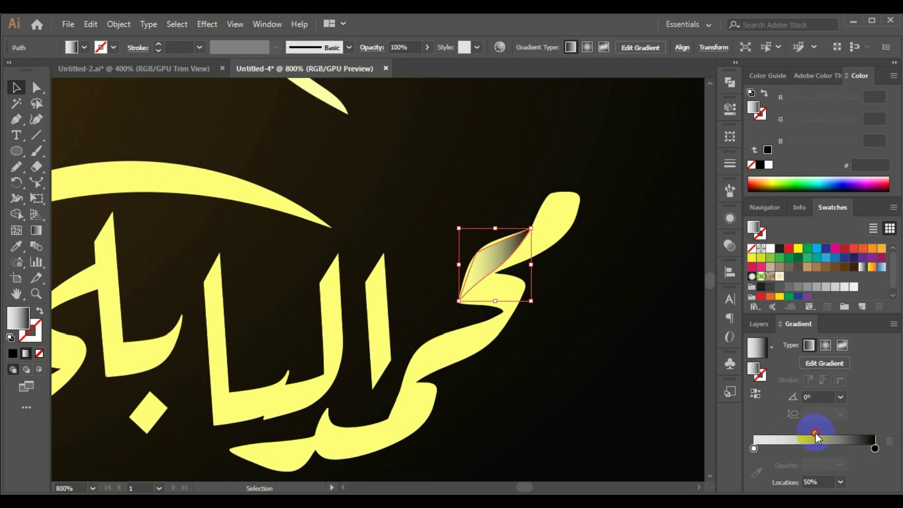
{"action": "mouse_move", "coordinate": [815, 433]}
{"action": "left_mouse_down"}
{"action": "mouse_move", "coordinate": [790, 433]}
{"action": "mouse_move", "coordinate": [819, 431]}
{"action": "left_mouse_up"}
{"action": "left_click", "coordinate": [610, 360]}
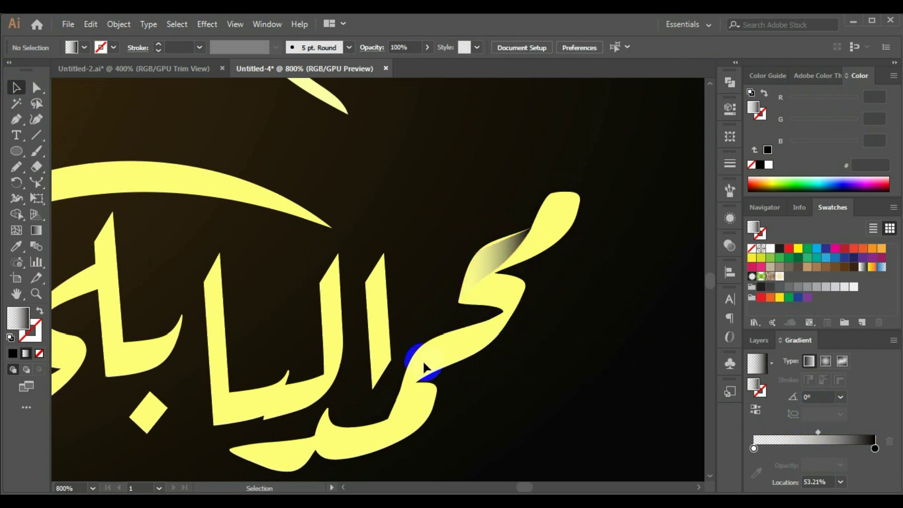
- Draw a second gradient shading shape at the name's lower join
{"action": "left_click", "coordinate": [16, 121]}
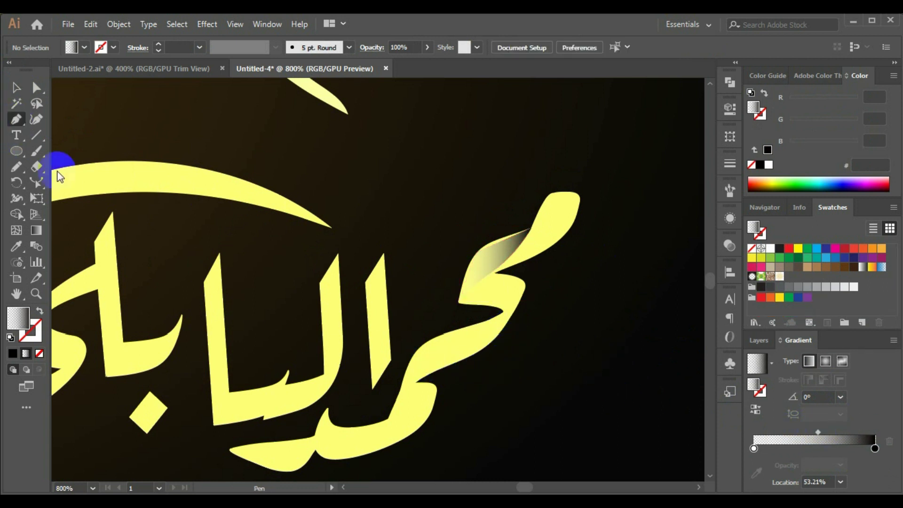
{"action": "left_click", "coordinate": [501, 313]}
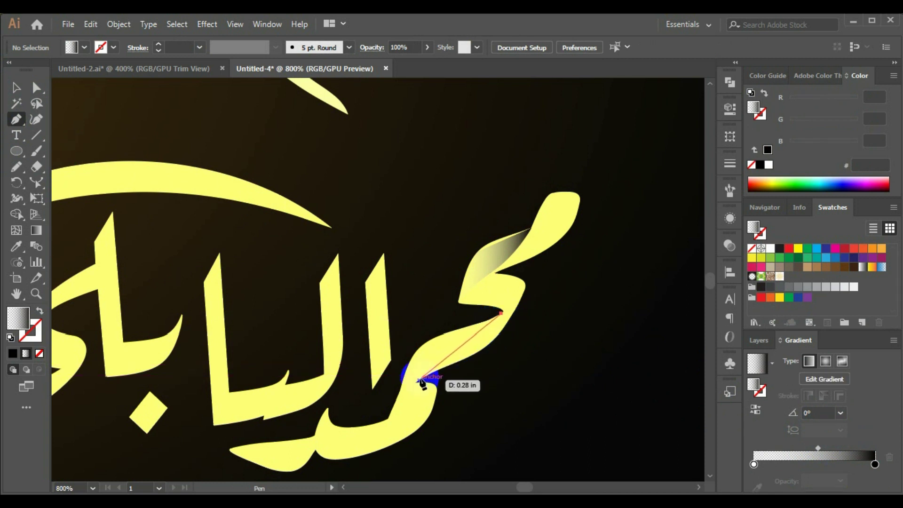
{"action": "left_click_drag", "start_coordinate": [419, 381], "coordinate": [414, 383]}
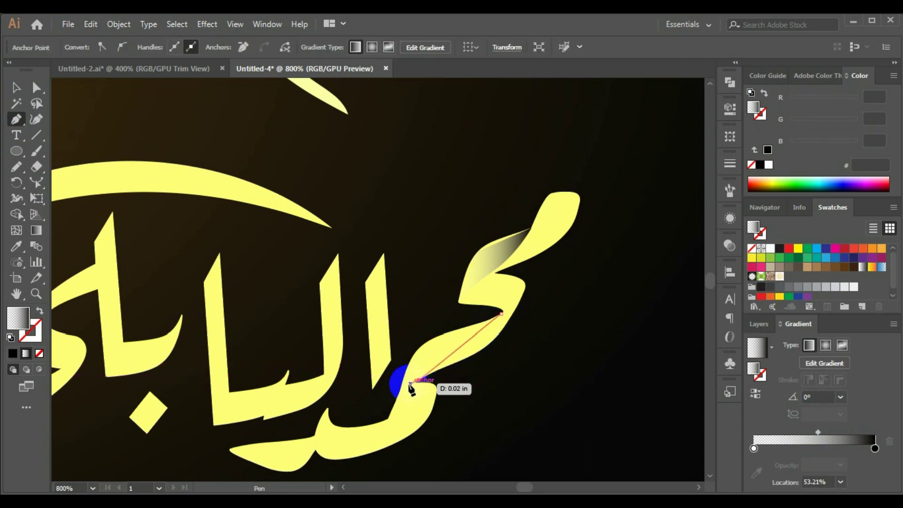
{"action": "left_click", "coordinate": [501, 314]}
{"action": "key", "text": "v"}
{"action": "left_click", "coordinate": [484, 369]}
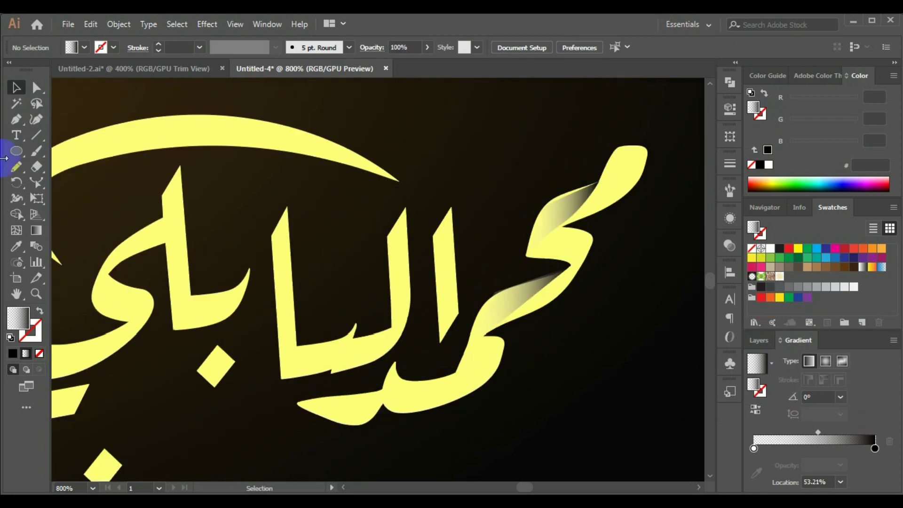
- Draw a curved gradient shading shape along the bottom of the name
{"action": "key", "text": "p"}
{"action": "left_click", "coordinate": [456, 373]}
{"action": "left_click_drag", "start_coordinate": [384, 405], "coordinate": [313, 398]}
{"action": "left_click_drag", "start_coordinate": [424, 388], "coordinate": [426, 391]}
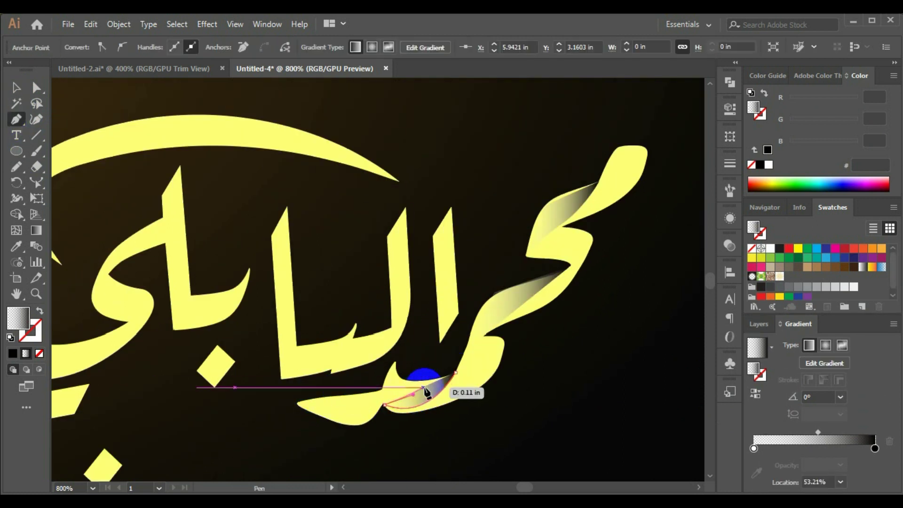
{"action": "left_click", "coordinate": [316, 415]}
{"action": "left_click", "coordinate": [382, 392]}
{"action": "left_click", "coordinate": [293, 404]}
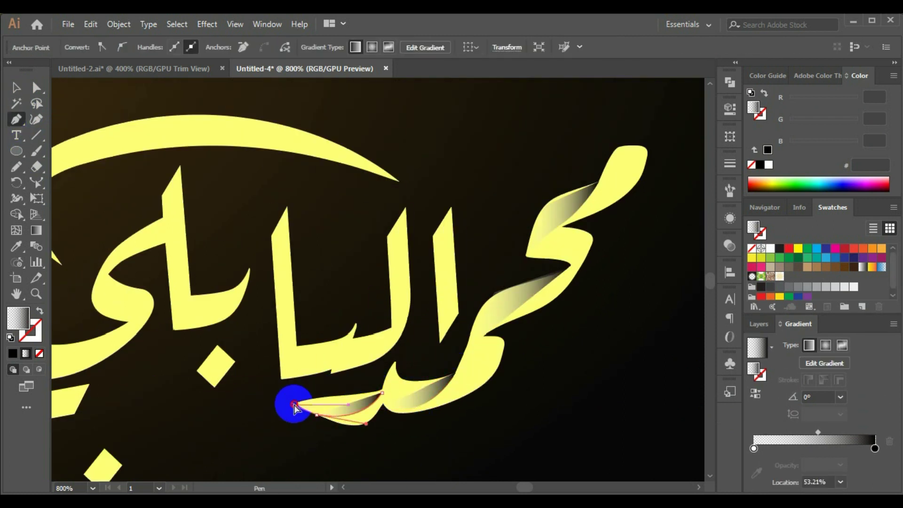
{"action": "scroll", "coordinate": [373, 384], "scroll_direction": "up", "scroll_amount": 2}
{"action": "key", "text": "ctrl+shift+a"}
{"action": "scroll", "coordinate": [288, 390], "scroll_direction": "down", "scroll_amount": 3}
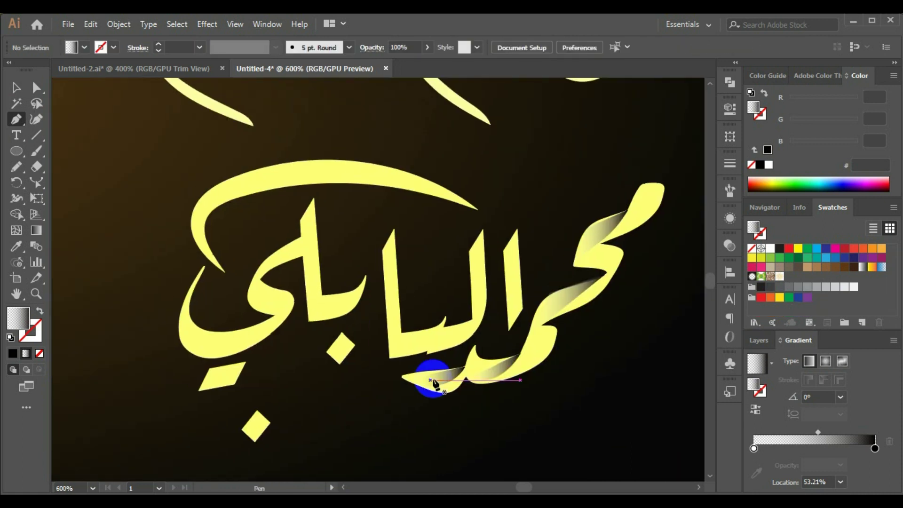
- Add a curved gradient shading shape at another letter join
{"action": "left_click_drag", "start_coordinate": [389, 339], "coordinate": [346, 340]}
{"action": "left_click_drag", "start_coordinate": [445, 318], "coordinate": [451, 299]}
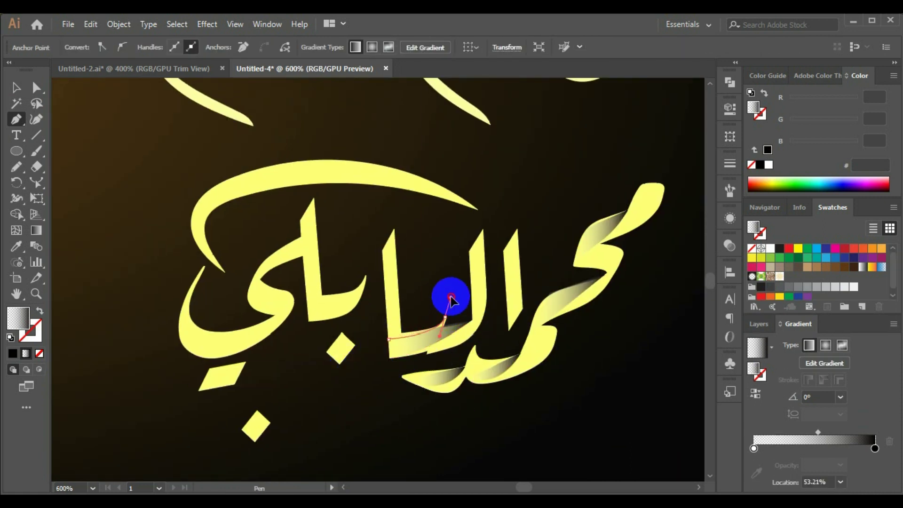
{"action": "left_click", "coordinate": [440, 332]}
{"action": "left_click", "coordinate": [389, 339]}
{"action": "key", "text": "ctrl+shift+a"}
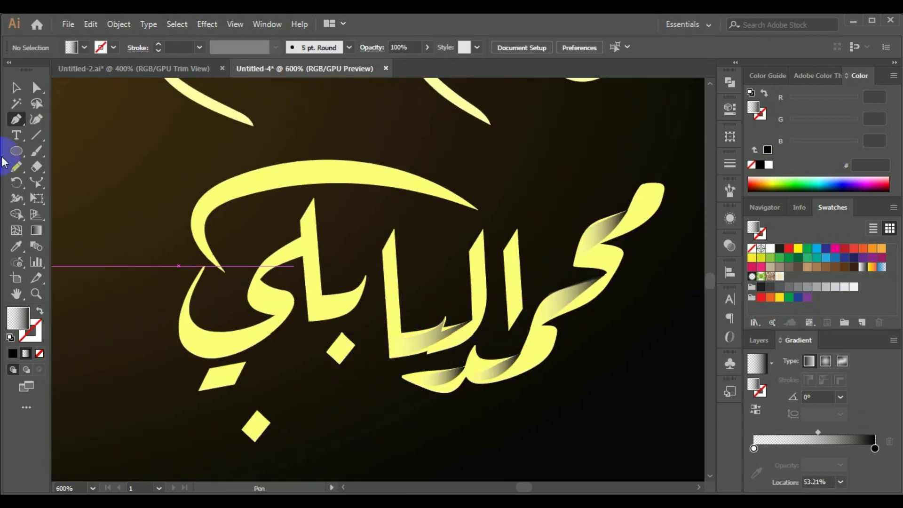
- Shade the left letter with a reshaped gradient curve, gradient midpoint about 54%
{"action": "left_click", "coordinate": [366, 275]}
{"action": "left_click_drag", "start_coordinate": [310, 323], "coordinate": [264, 330]}
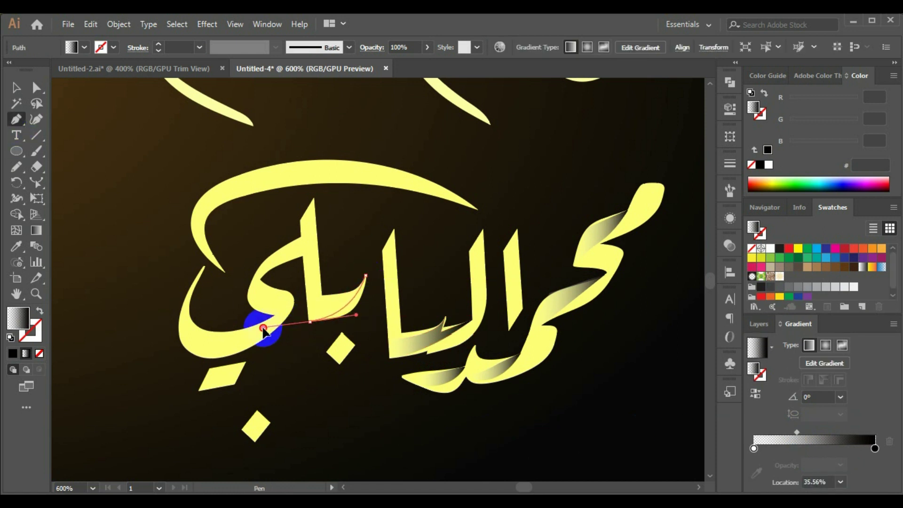
{"action": "left_click", "coordinate": [366, 275]}
{"action": "scroll", "coordinate": [334, 306], "scroll_direction": "up", "scroll_amount": 4}
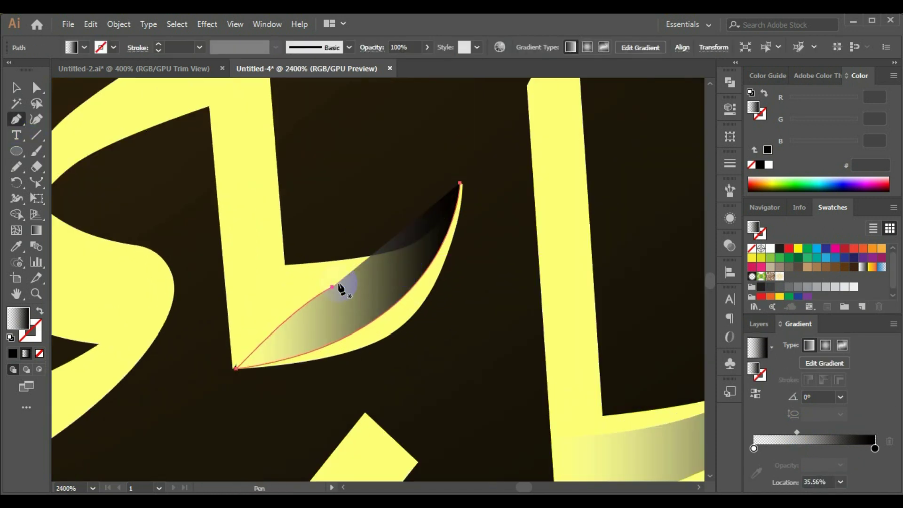
{"action": "mouse_move", "coordinate": [339, 284]}
{"action": "left_mouse_down"}
{"action": "mouse_move", "coordinate": [434, 215]}
{"action": "mouse_move", "coordinate": [459, 161]}
{"action": "left_mouse_up"}
{"action": "key", "text": "v"}
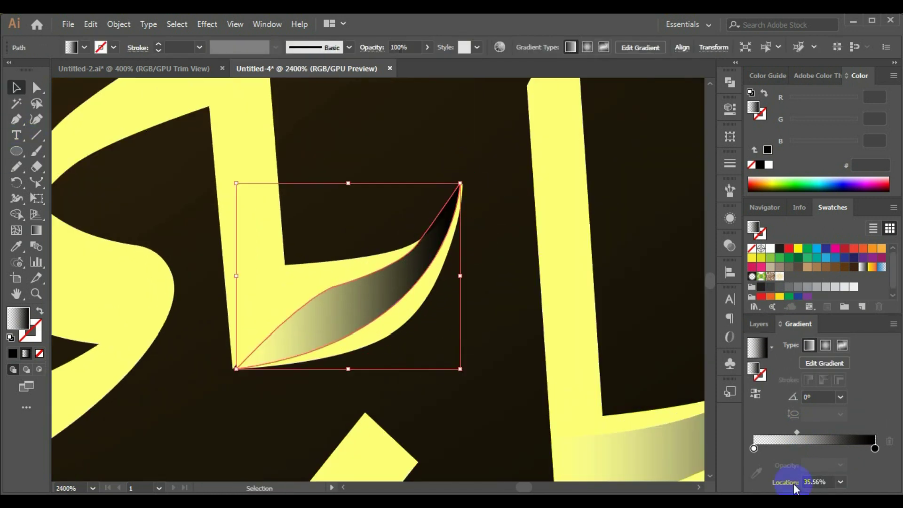
{"action": "left_click_drag", "start_coordinate": [797, 432], "coordinate": [819, 432]}
{"action": "scroll", "coordinate": [473, 363], "scroll_direction": "down", "scroll_amount": 5}
{"action": "scroll", "coordinate": [302, 400], "scroll_direction": "down", "scroll_amount": 2}
{"action": "left_click", "coordinate": [16, 120]}
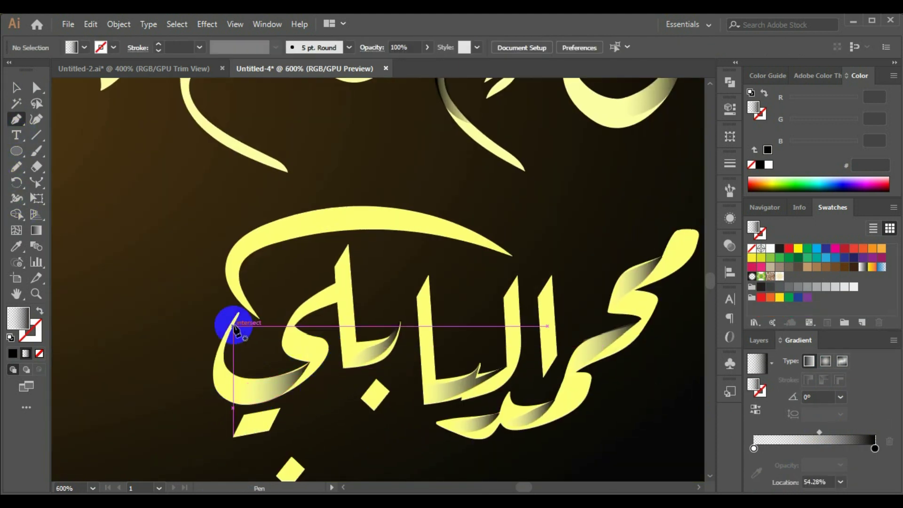
- Draw a gradient shading sliver along the leftmost letter's inner edge and reverse its gradient
{"action": "left_click_drag", "start_coordinate": [237, 313], "coordinate": [187, 364]}
{"action": "left_click_drag", "start_coordinate": [232, 402], "coordinate": [269, 427]}
{"action": "left_click", "coordinate": [249, 378]}
{"action": "left_click", "coordinate": [238, 312]}
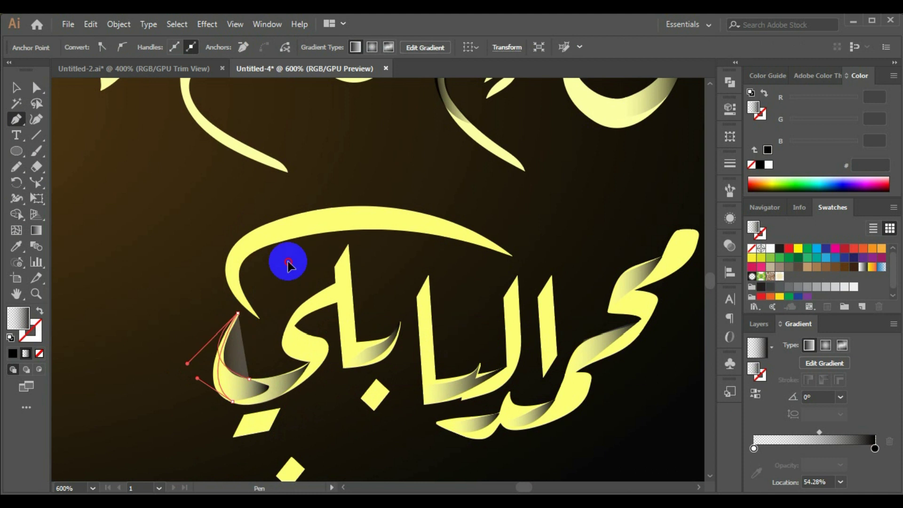
{"action": "left_click", "coordinate": [16, 88]}
{"action": "left_click", "coordinate": [756, 394]}
{"action": "left_click", "coordinate": [363, 410]}
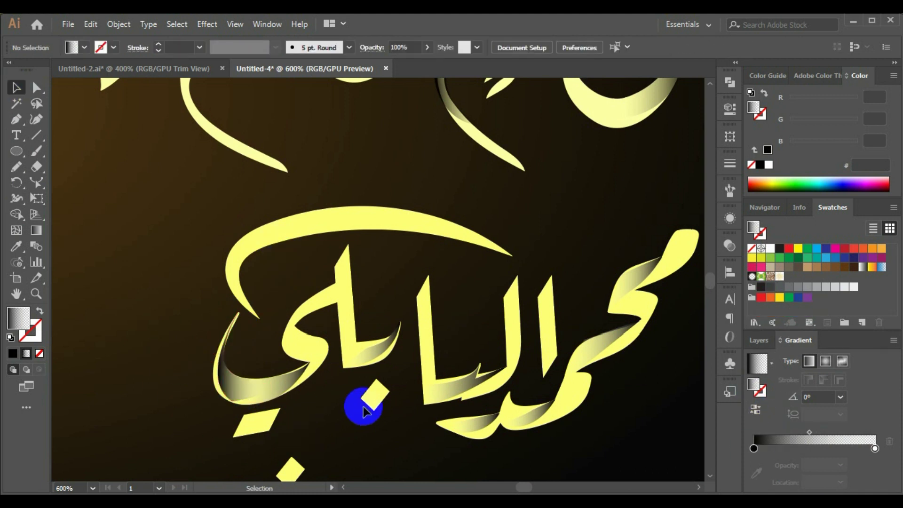
{"action": "scroll", "coordinate": [329, 330], "scroll_direction": "up", "scroll_amount": 1}
{"action": "key", "text": "p"}
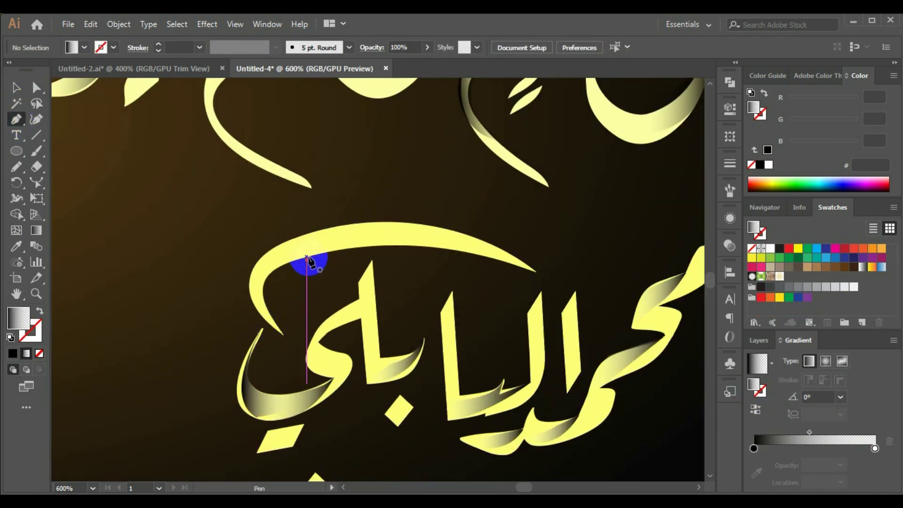
- Draw a curved shading sliver along the arc's left hook, refining anchors while zoomed in
{"action": "left_click", "coordinate": [307, 260]}
{"action": "left_click_drag", "start_coordinate": [261, 312], "coordinate": [289, 355]}
{"action": "left_click_drag", "start_coordinate": [304, 258], "coordinate": [301, 266]}
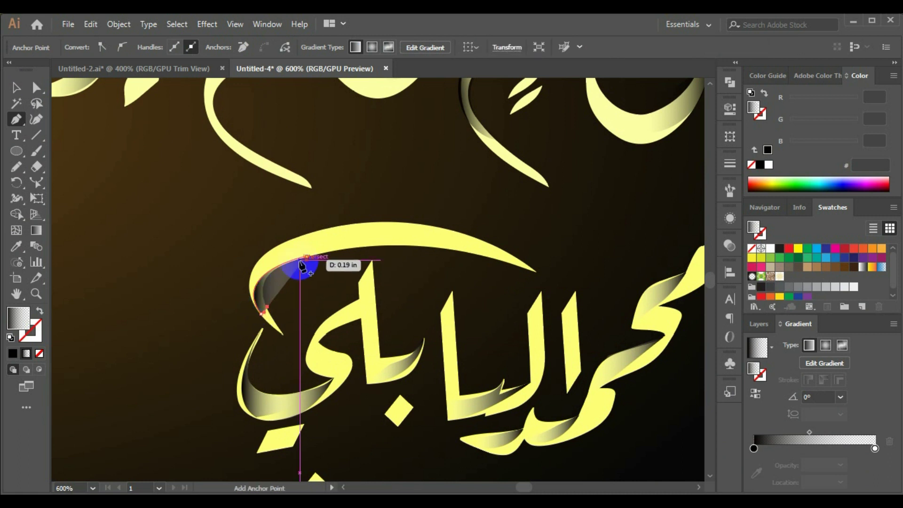
{"action": "left_click", "coordinate": [301, 306], "text": "ctrl"}
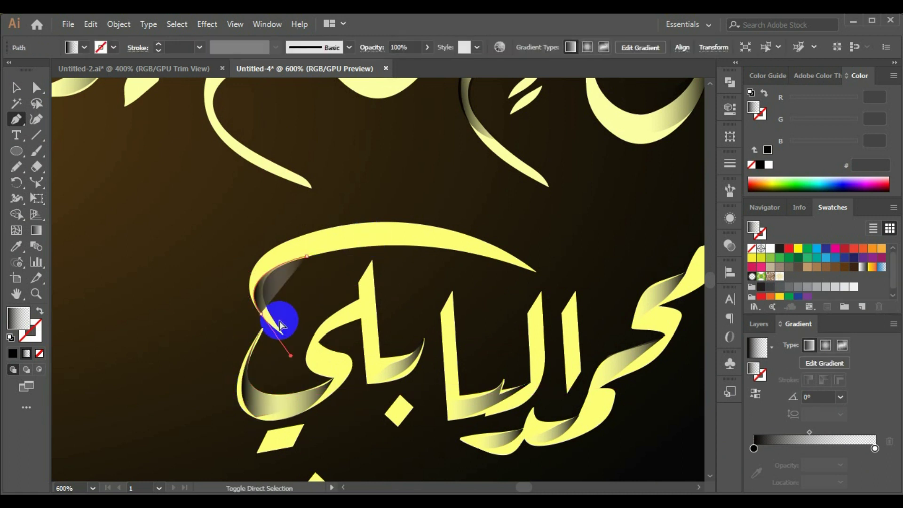
{"action": "key", "text": "ctrl+equal"}
{"action": "key", "text": "ctrl+equal"}
{"action": "mouse_move", "coordinate": [383, 278]}
{"action": "left_mouse_down"}
{"action": "mouse_move", "coordinate": [410, 295]}
{"action": "mouse_move", "coordinate": [369, 235]}
{"action": "left_mouse_up"}
{"action": "mouse_move", "coordinate": [367, 154]}
{"action": "left_mouse_down"}
{"action": "mouse_move", "coordinate": [423, 107]}
{"action": "mouse_move", "coordinate": [365, 262]}
{"action": "mouse_move", "coordinate": [409, 113]}
{"action": "mouse_move", "coordinate": [458, 126]}
{"action": "mouse_move", "coordinate": [433, 137]}
{"action": "mouse_move", "coordinate": [413, 210]}
{"action": "left_mouse_up"}
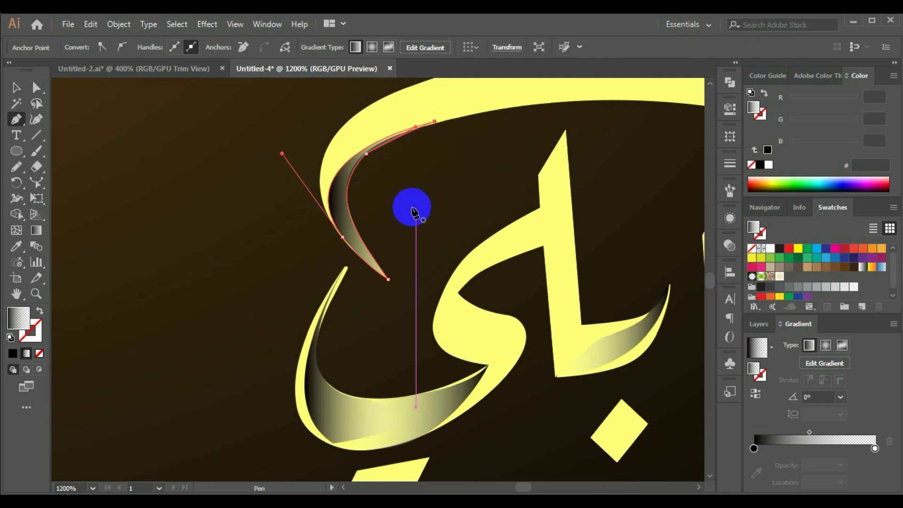
{"action": "left_click", "coordinate": [405, 208], "text": "ctrl"}
{"action": "key", "text": "ctrl+minus"}
{"action": "key", "text": "ctrl+minus"}
{"action": "key", "text": "ctrl+minus"}
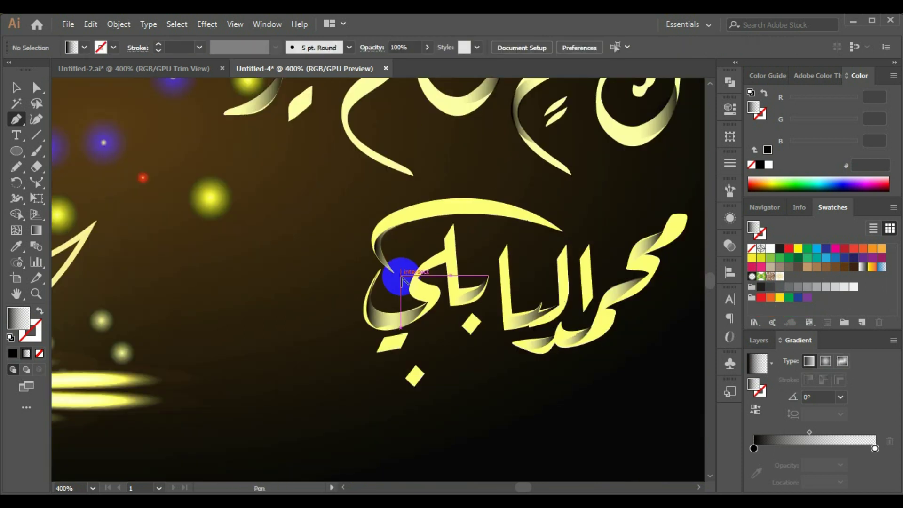
- Zoom out to the whole card and select the first glow circle over the crescent
{"action": "key", "text": "ctrl+minus"}
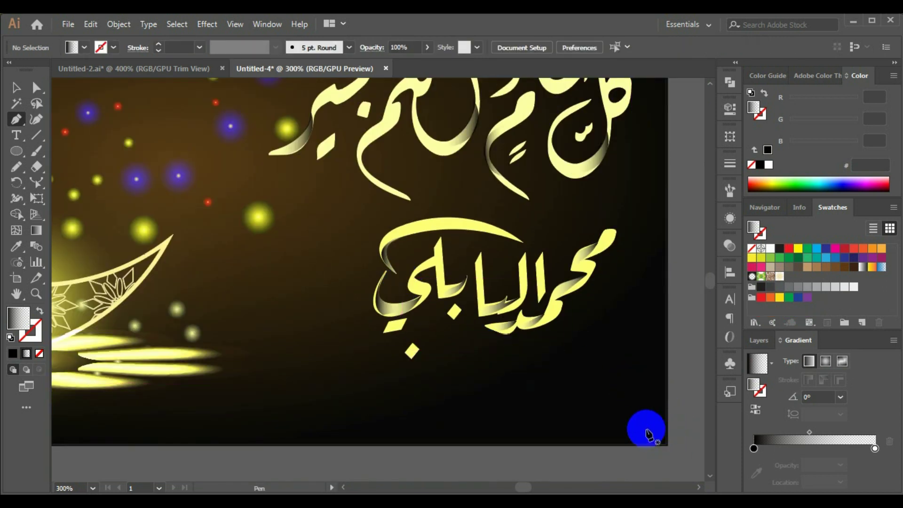
{"action": "key", "text": "ctrl+minus"}
{"action": "key", "text": "ctrl+minus"}
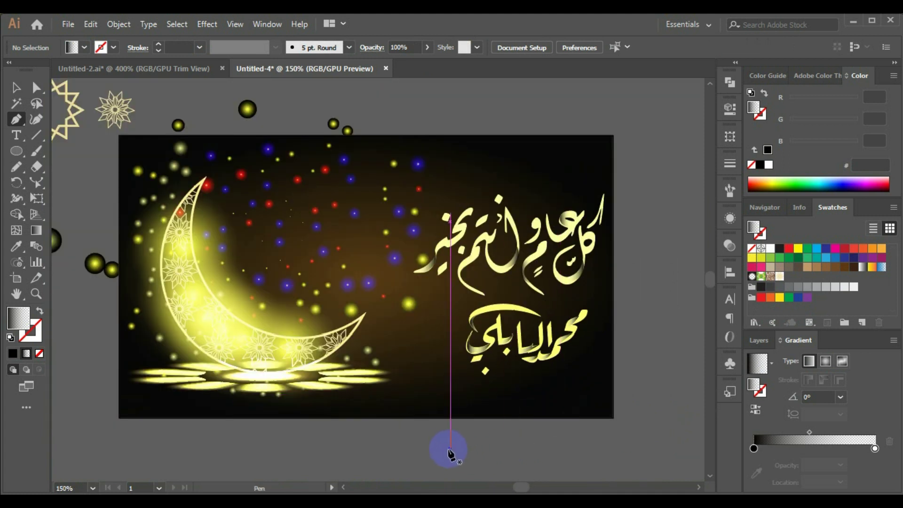
{"action": "left_click", "coordinate": [16, 87]}
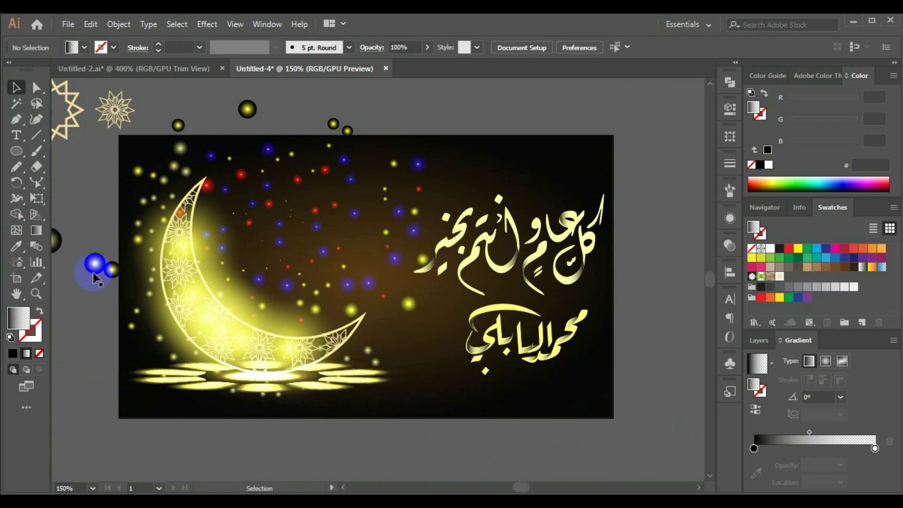
{"action": "left_click", "coordinate": [233, 315]}
- Set the five crescent glow circles to 42% opacity and turn on View > Trim View
{"action": "left_click", "coordinate": [206, 267], "text": "shift"}
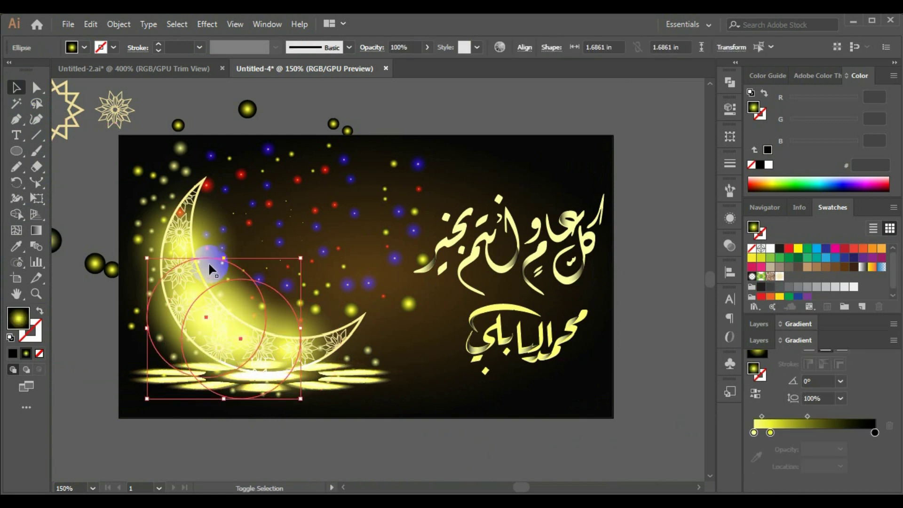
{"action": "left_click", "coordinate": [207, 236], "text": "shift"}
{"action": "left_click", "coordinate": [202, 221], "text": "shift"}
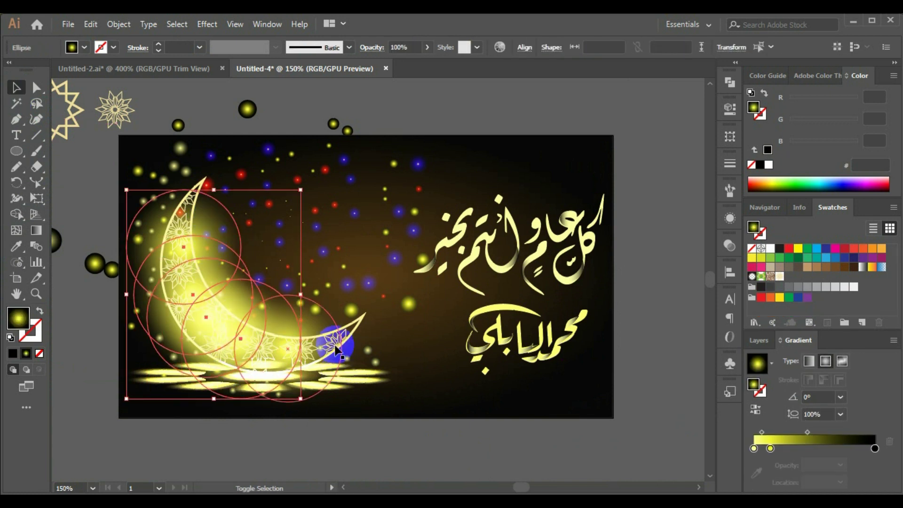
{"action": "left_click", "coordinate": [323, 326], "text": "shift"}
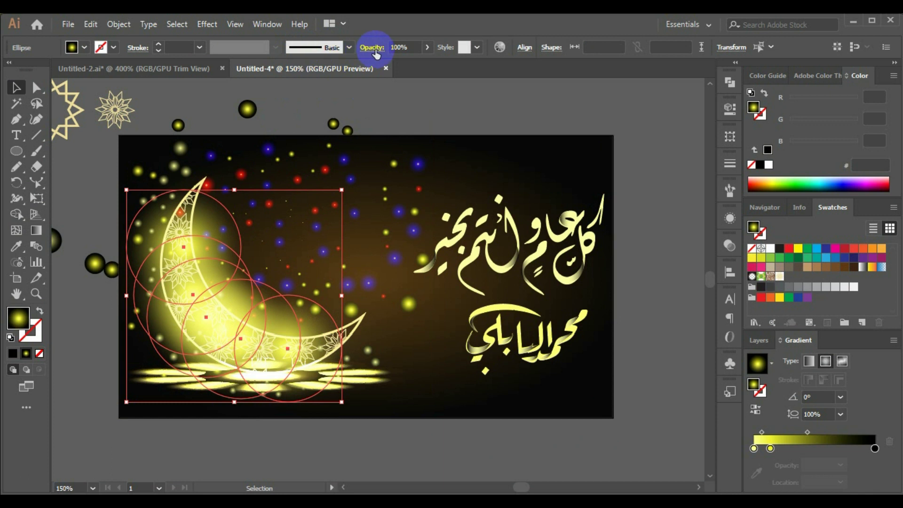
{"action": "left_click_drag", "start_coordinate": [397, 62], "coordinate": [397, 63]}
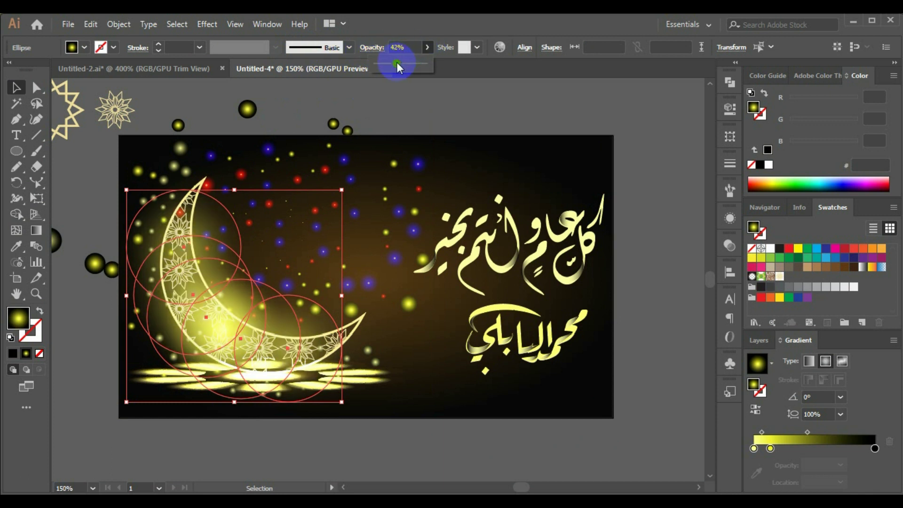
{"action": "left_click", "coordinate": [473, 117]}
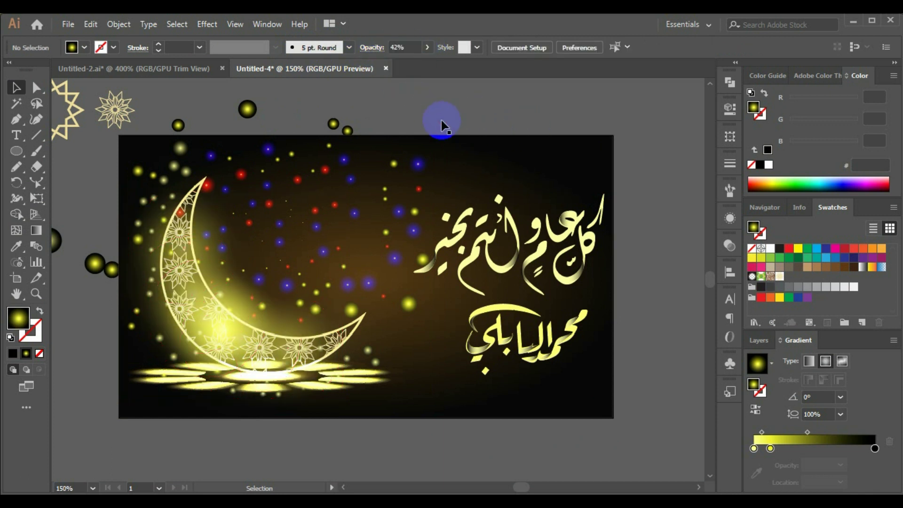
{"action": "left_click", "coordinate": [237, 24]}
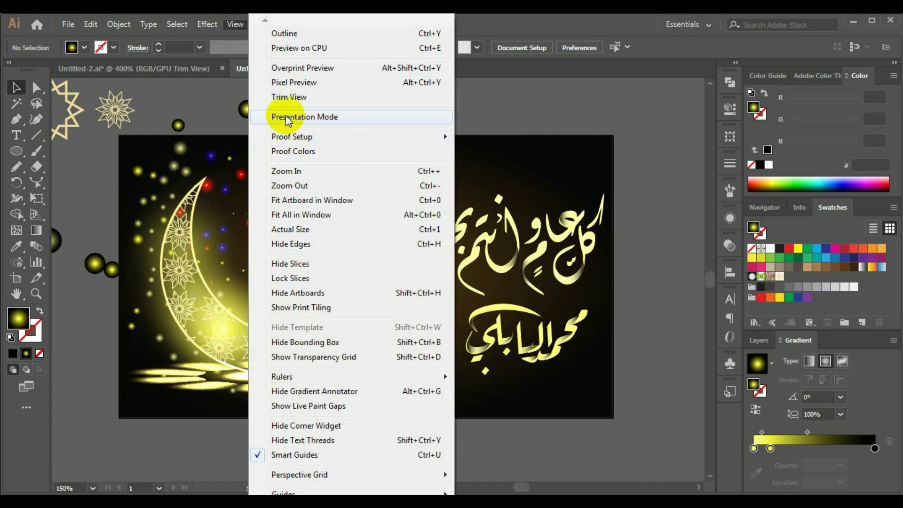
{"action": "left_click", "coordinate": [287, 95]}
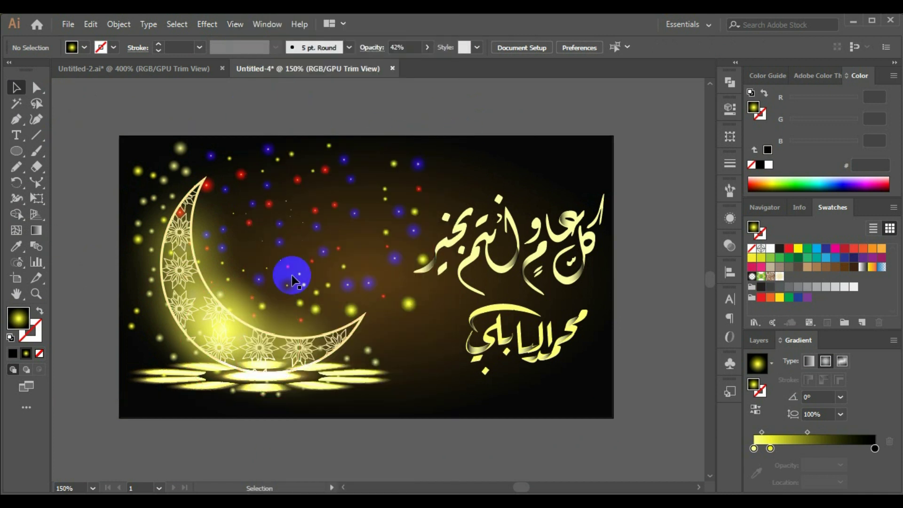
- Export the card to the Desktop as JPEG Untitled-4.jpg, clipped to the artboard
{"action": "left_click", "coordinate": [68, 24]}
{"action": "mouse_move", "coordinate": [91, 259]}
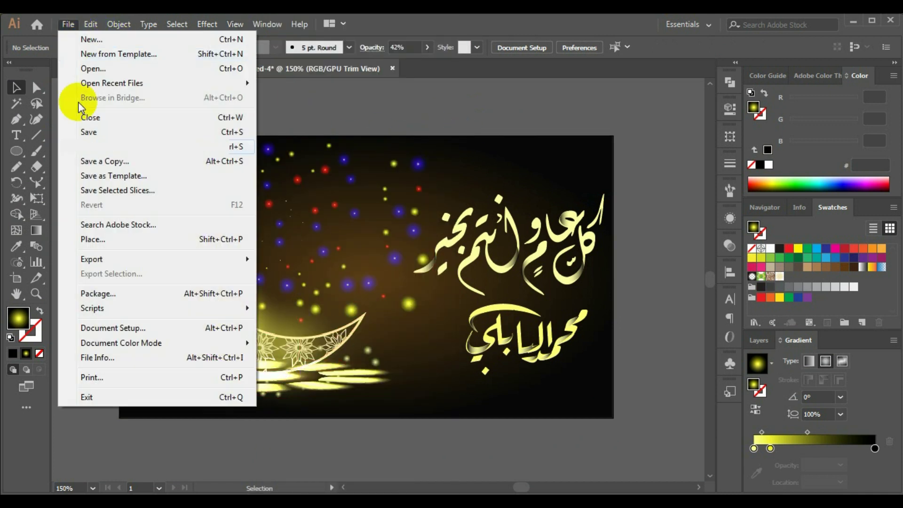
{"action": "left_click", "coordinate": [278, 274]}
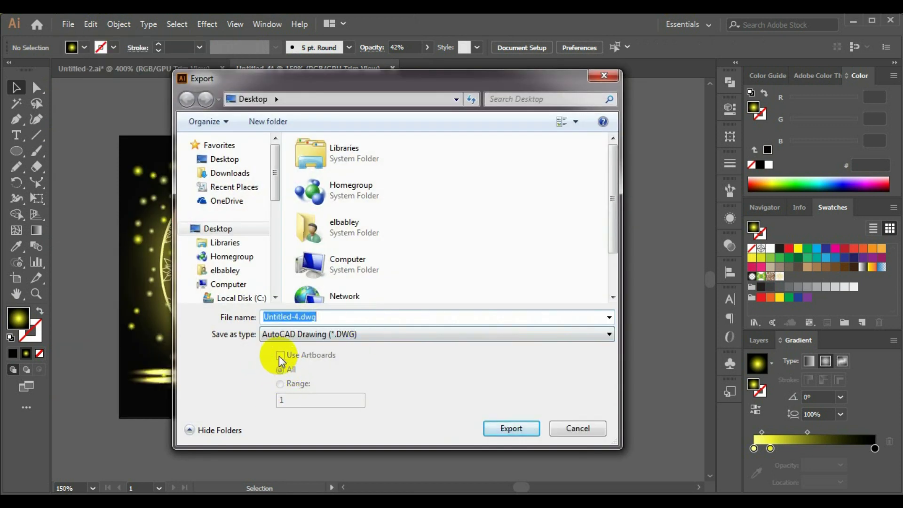
{"action": "left_click", "coordinate": [292, 334]}
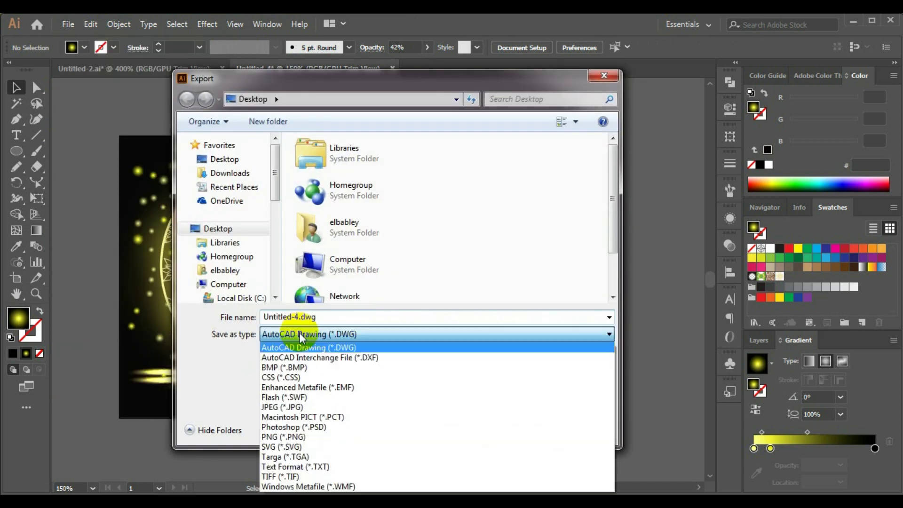
{"action": "left_click", "coordinate": [333, 410]}
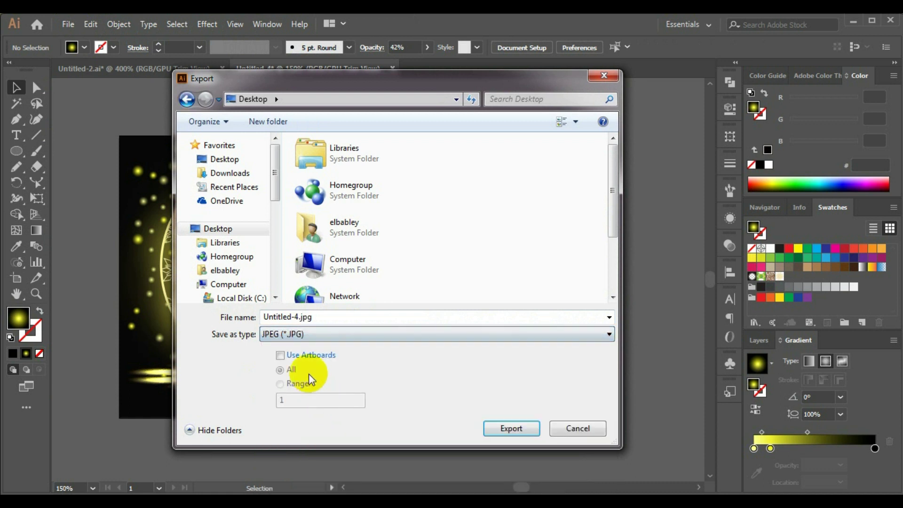
{"action": "left_click", "coordinate": [281, 357]}
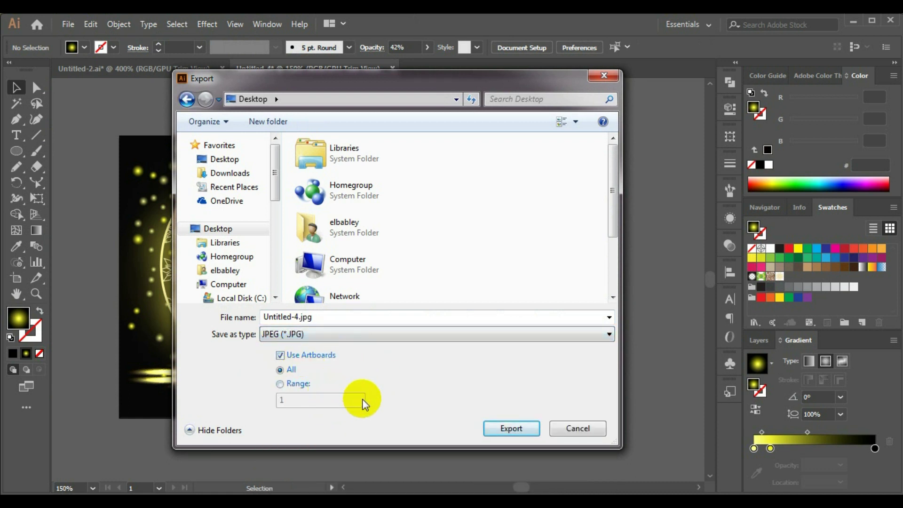
{"action": "left_click", "coordinate": [586, 436]}
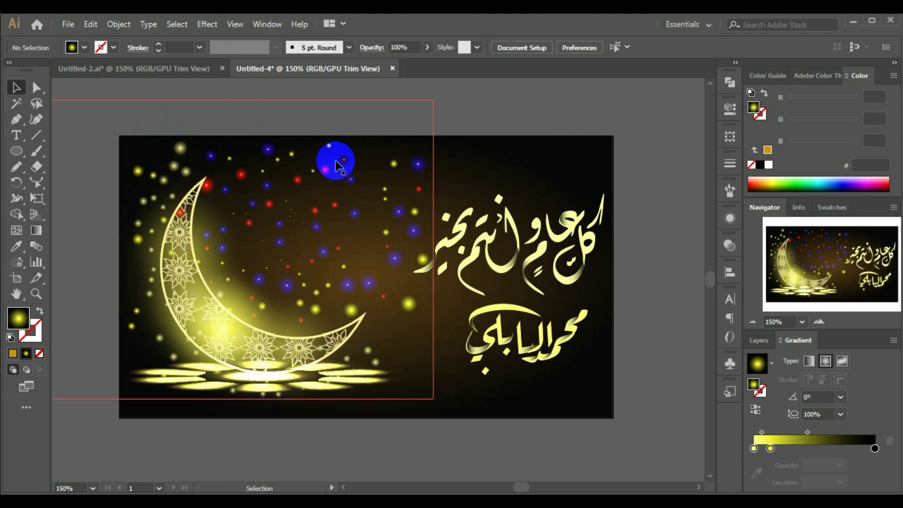
- Lower the scattered star symbols to 31% opacity and the six moon glow circles to 21%
{"action": "left_click", "coordinate": [340, 166]}
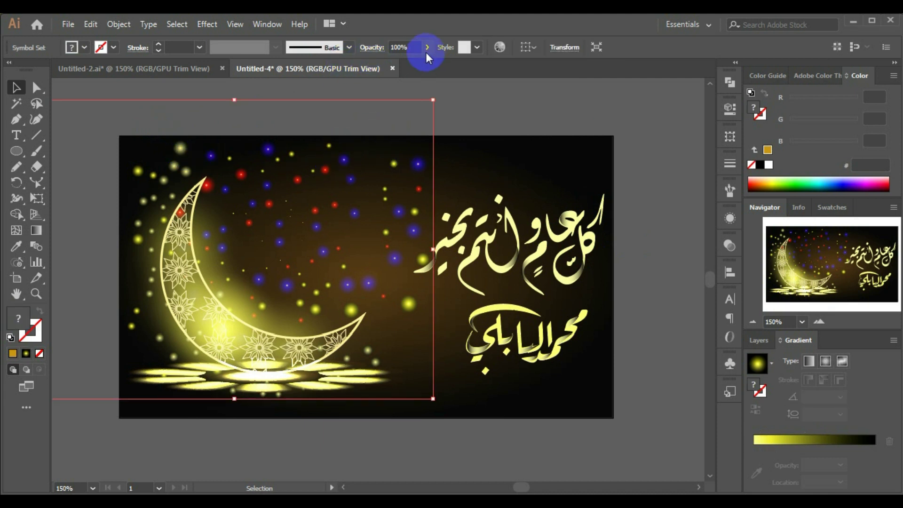
{"action": "left_click_drag", "start_coordinate": [402, 59], "coordinate": [391, 64]}
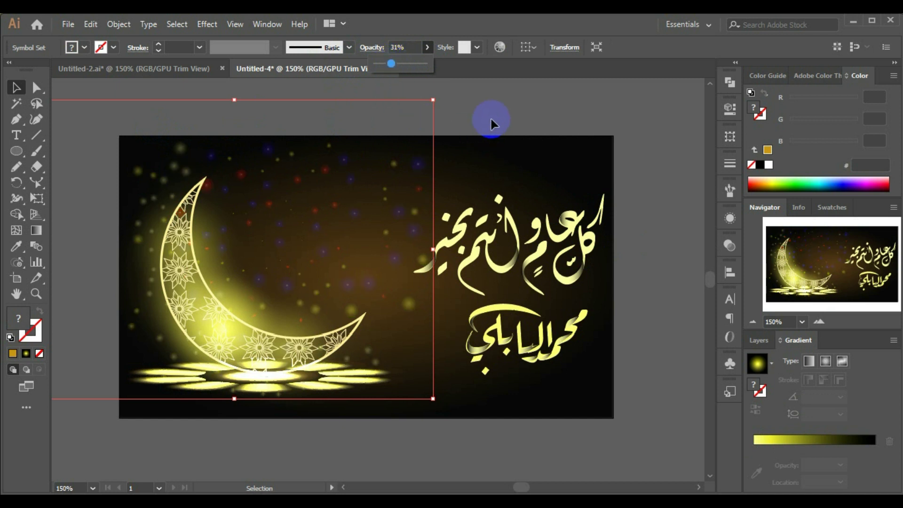
{"action": "left_click", "coordinate": [253, 303]}
{"action": "left_click", "coordinate": [222, 278], "text": "shift"}
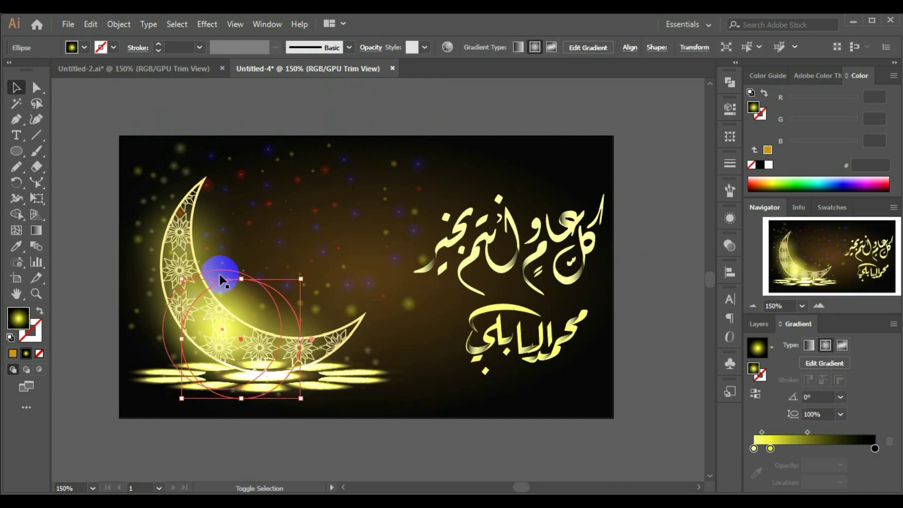
{"action": "left_click", "coordinate": [213, 257], "text": "shift"}
{"action": "left_click", "coordinate": [211, 240], "text": "shift"}
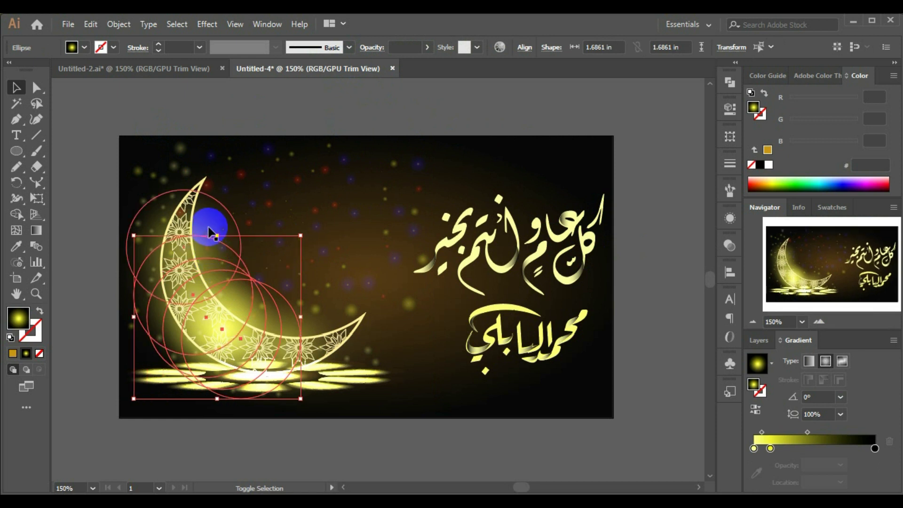
{"action": "left_click", "coordinate": [313, 307], "text": "shift"}
{"action": "left_click", "coordinate": [320, 320], "text": "shift"}
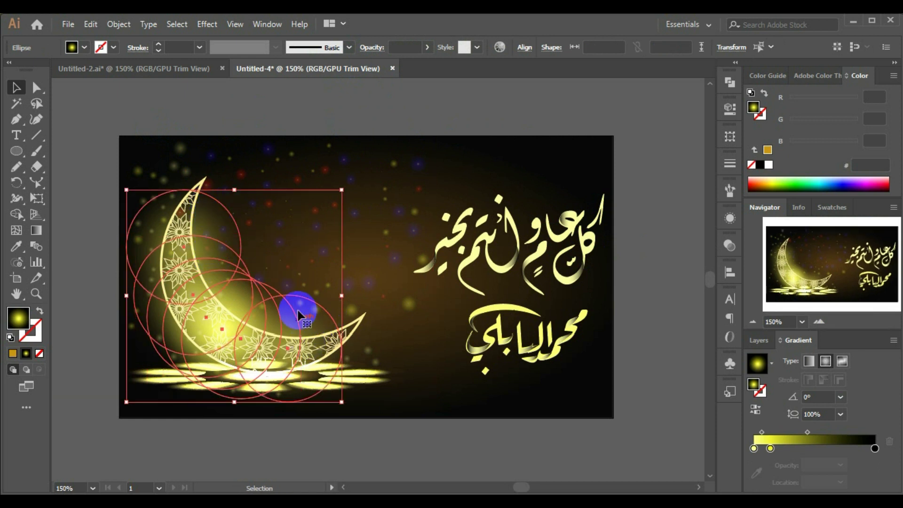
{"action": "left_click_drag", "start_coordinate": [390, 62], "coordinate": [387, 63]}
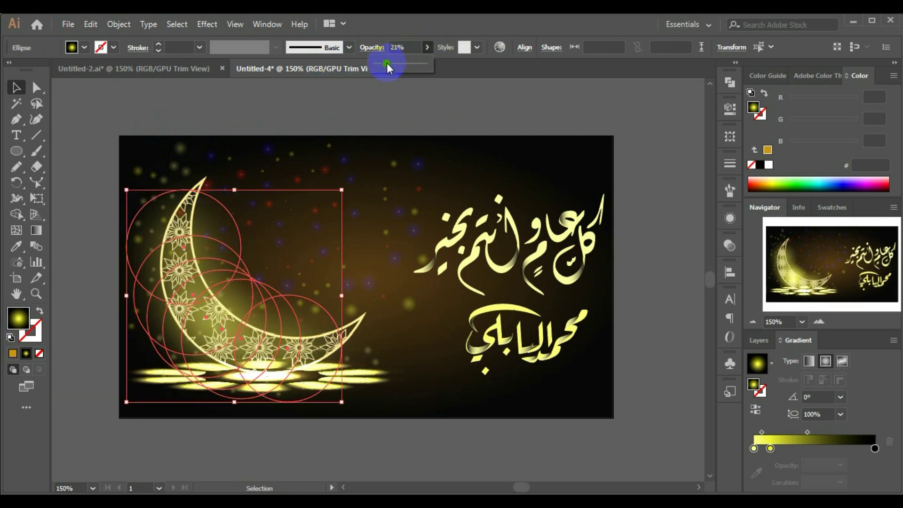
{"action": "left_click", "coordinate": [390, 114]}
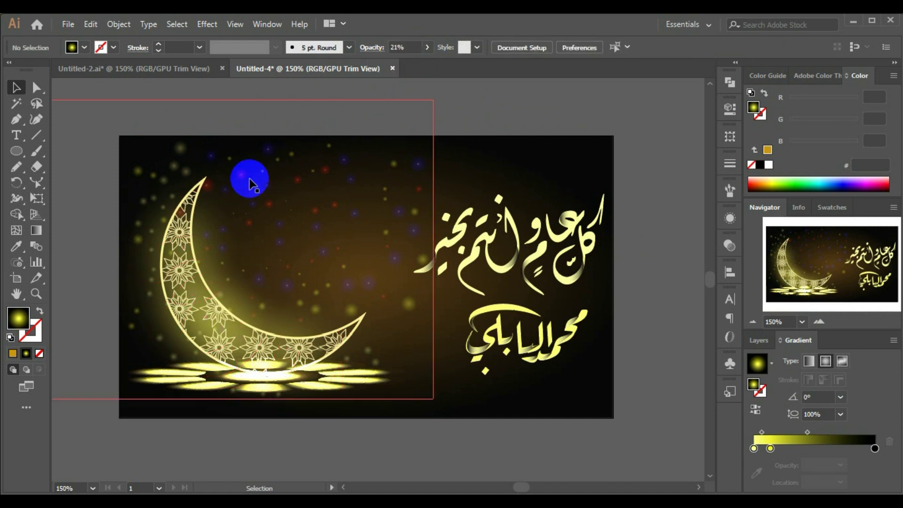
{"action": "left_click", "coordinate": [17, 152]}
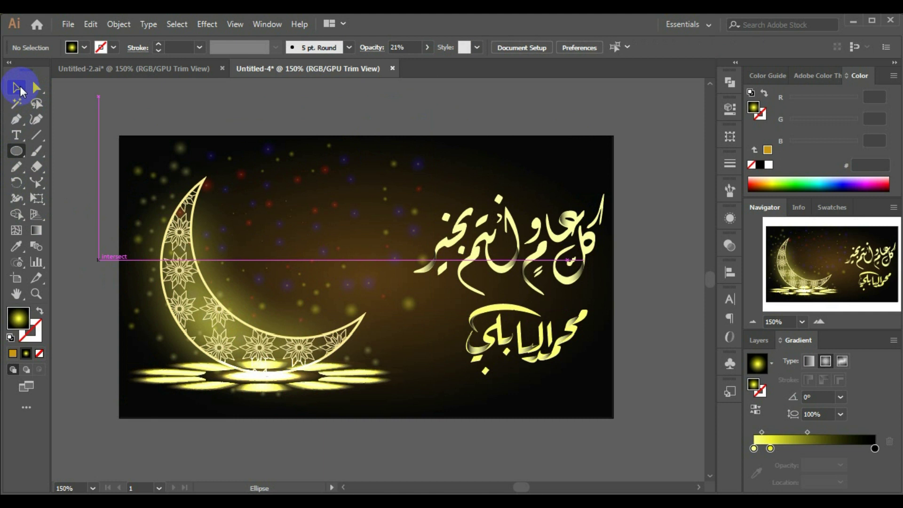
- Move the glow ellipse onto the moon's centre and enlarge and widen it
{"action": "left_click", "coordinate": [18, 89]}
{"action": "left_click", "coordinate": [240, 313]}
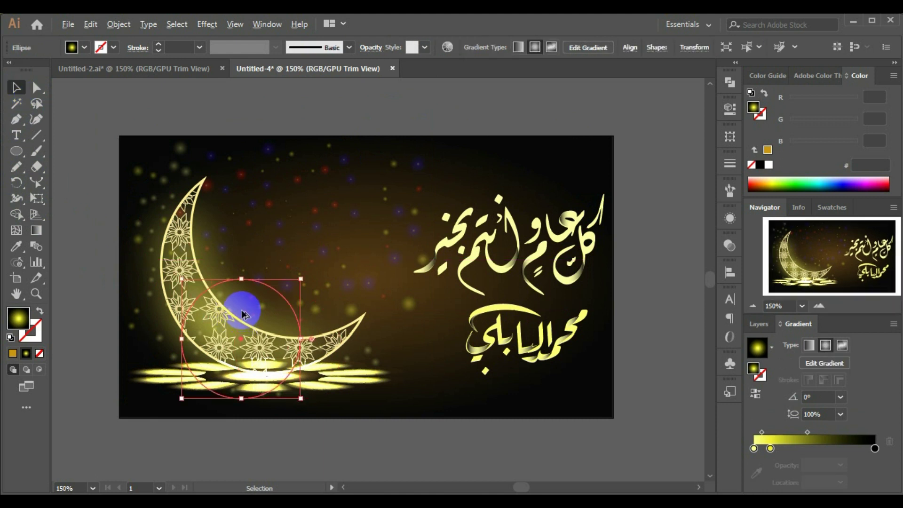
{"action": "left_click_drag", "start_coordinate": [241, 313], "coordinate": [318, 232]}
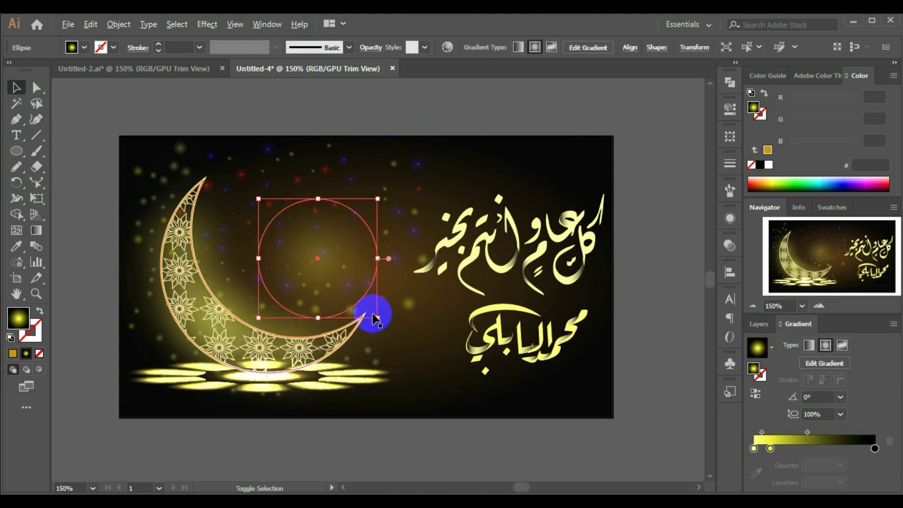
{"action": "left_click_drag", "start_coordinate": [377, 318], "coordinate": [443, 384]}
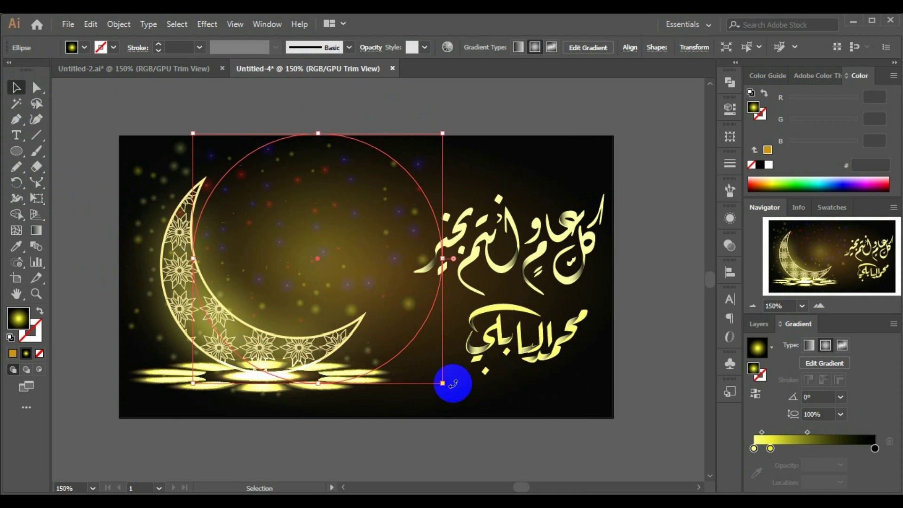
{"action": "left_click_drag", "start_coordinate": [193, 258], "coordinate": [158, 259]}
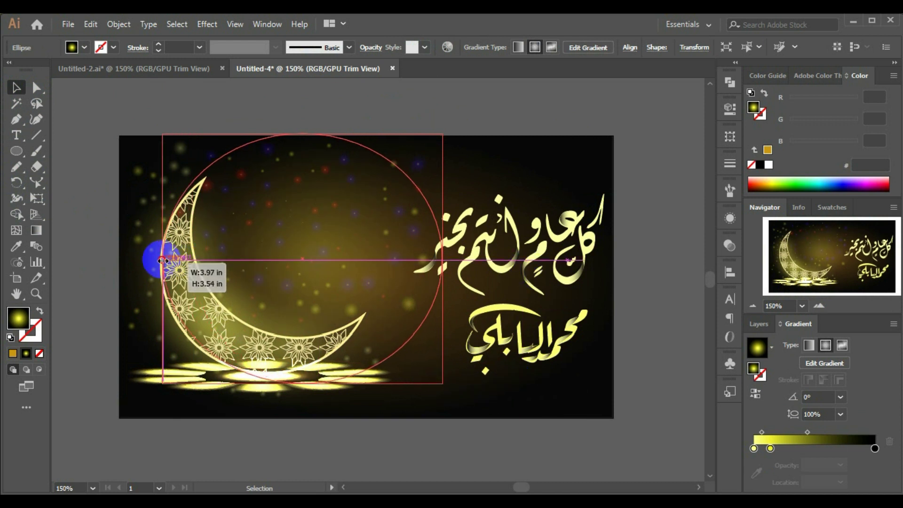
- Keep the large glow ellipse on Screen blend mode and raise its opacity to 47%
{"action": "left_click", "coordinate": [729, 248]}
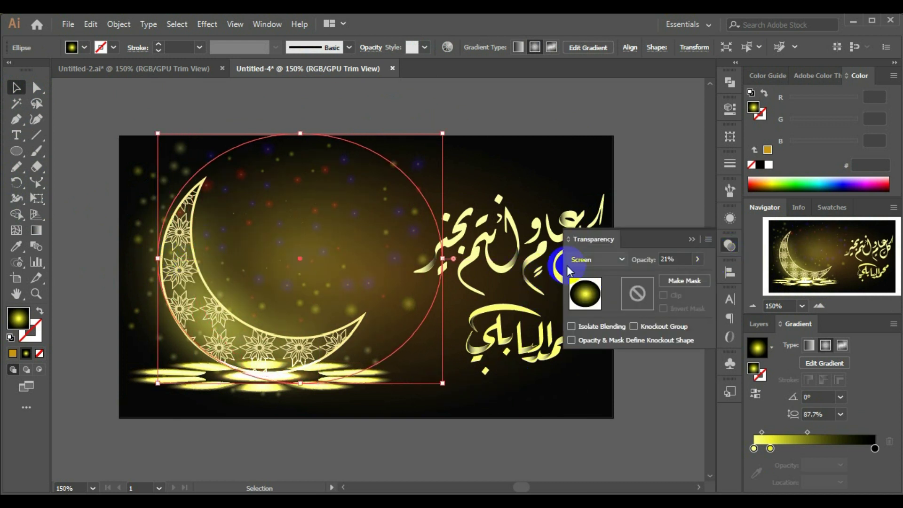
{"action": "left_click", "coordinate": [609, 259]}
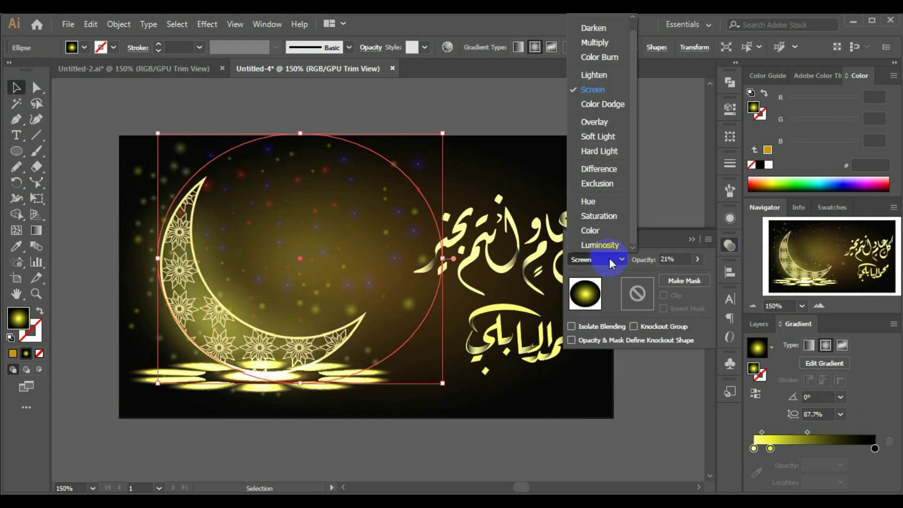
{"action": "left_click", "coordinate": [606, 84]}
{"action": "left_click", "coordinate": [693, 159]}
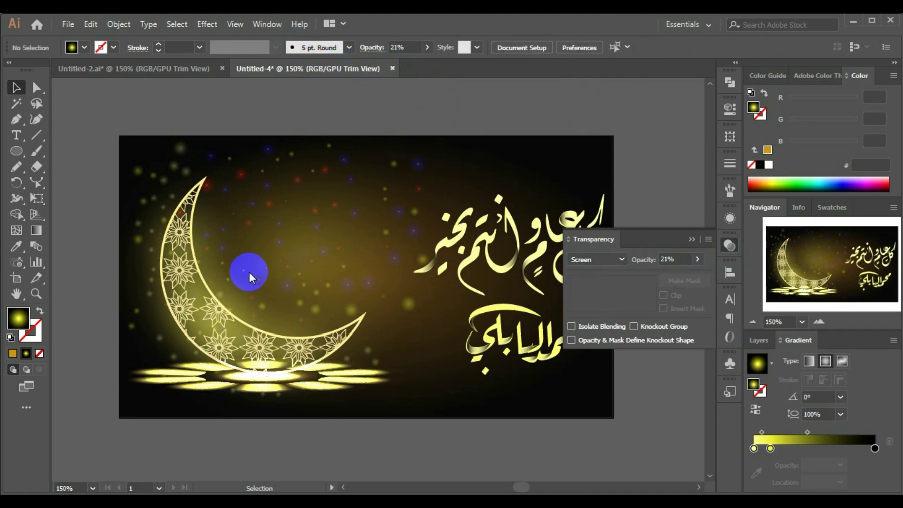
{"action": "left_click", "coordinate": [250, 272]}
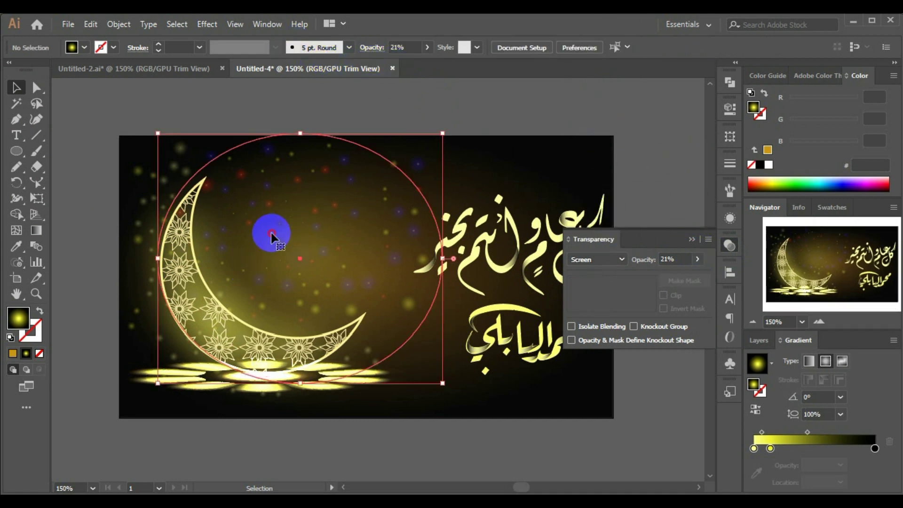
{"action": "left_click", "coordinate": [375, 49]}
{"action": "left_click_drag", "start_coordinate": [342, 89], "coordinate": [335, 86]}
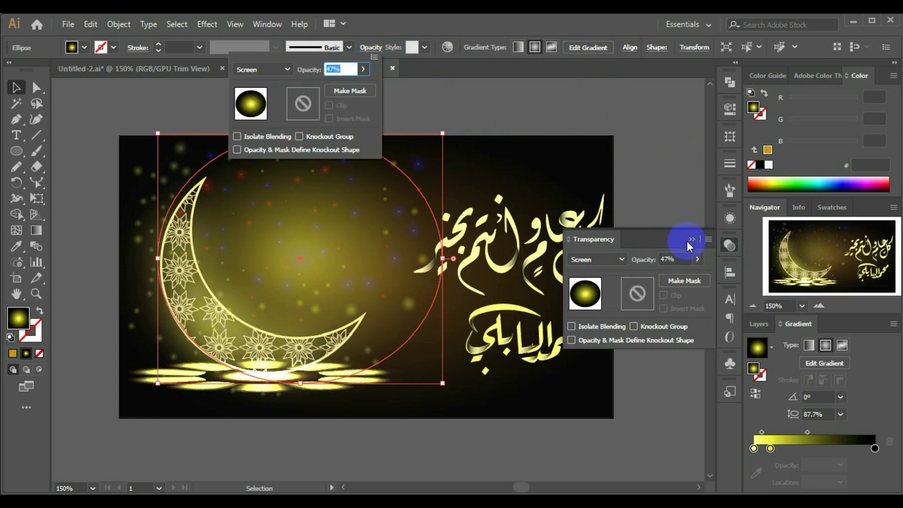
{"action": "left_click", "coordinate": [647, 150]}
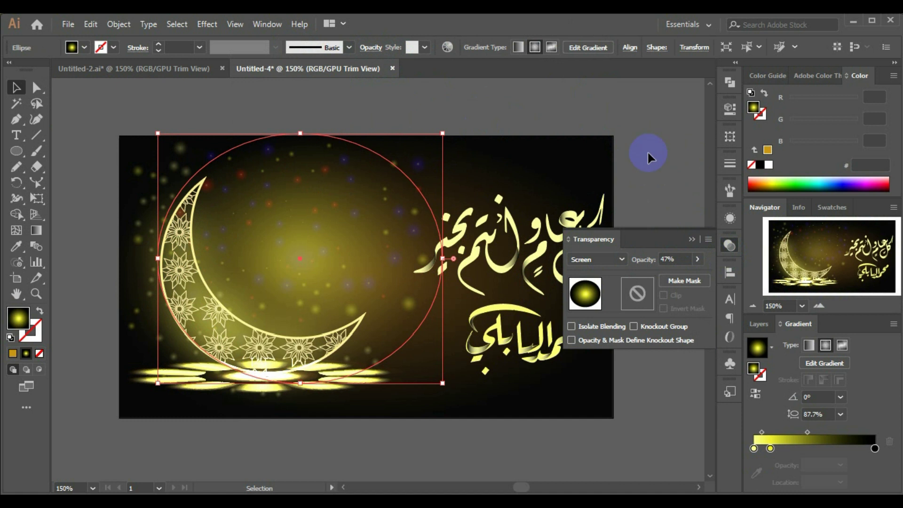
- Nudge the large glow ellipse slightly to fine-tune its position behind the calligraphy
{"action": "left_click", "coordinate": [691, 239]}
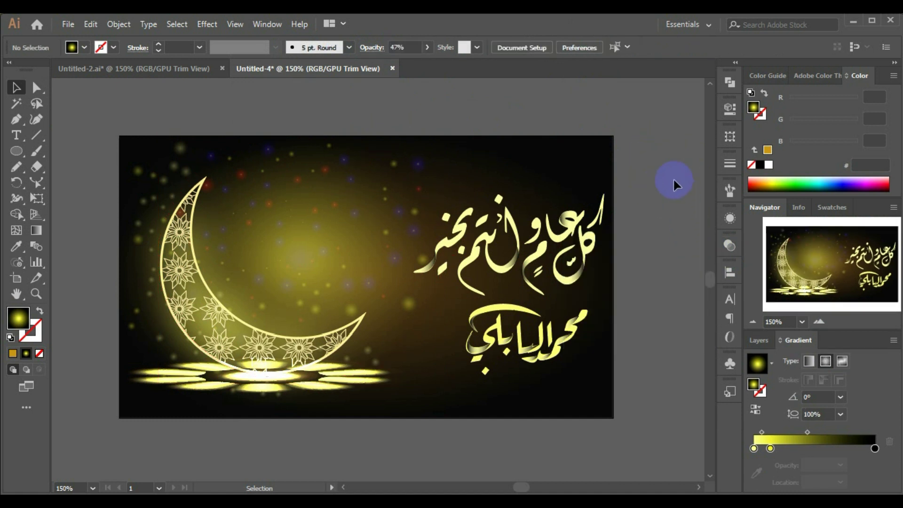
{"action": "left_click", "coordinate": [337, 264]}
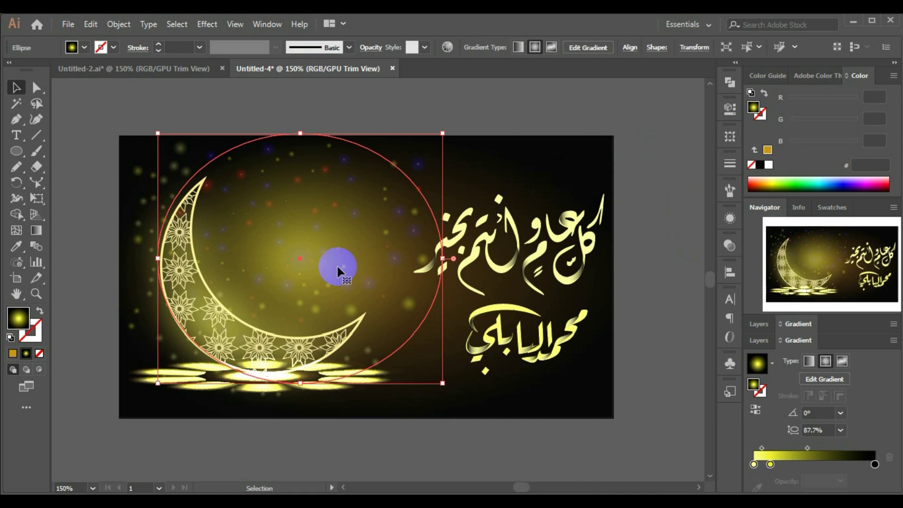
{"action": "left_click_drag", "start_coordinate": [335, 264], "coordinate": [374, 272]}
{"action": "left_click", "coordinate": [658, 200]}
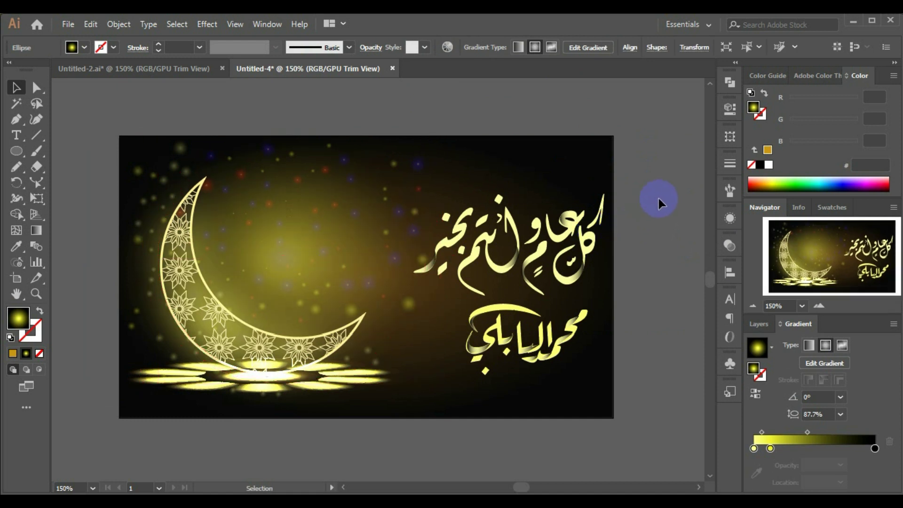